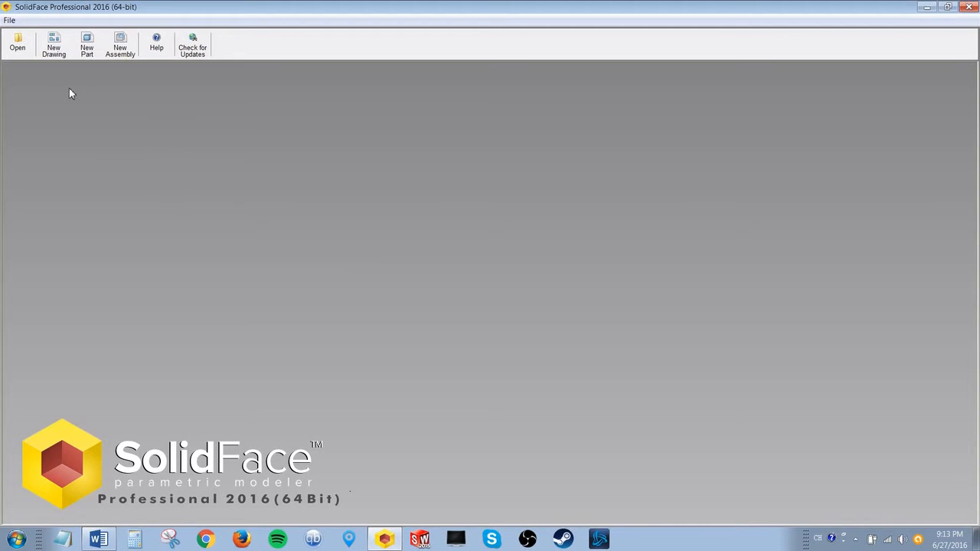
Step: Start a new part and open a sketch on the XZ Top plane, viewed face-on
left_click(86, 51)
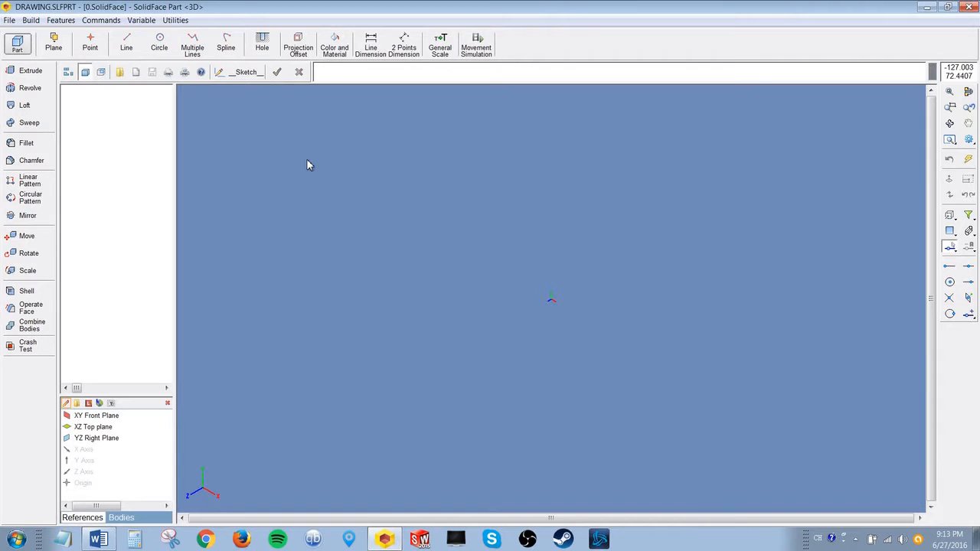
double_click(106, 429)
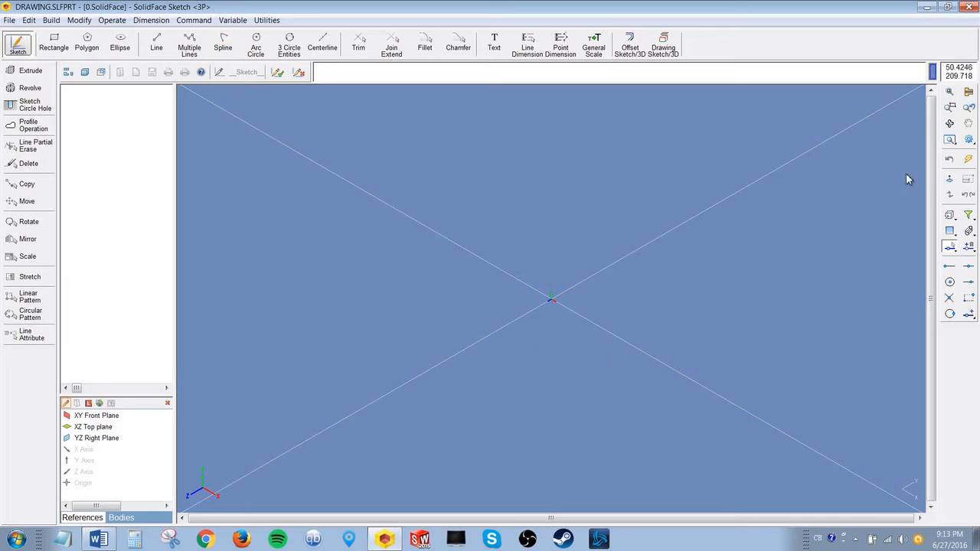
left_click(950, 180)
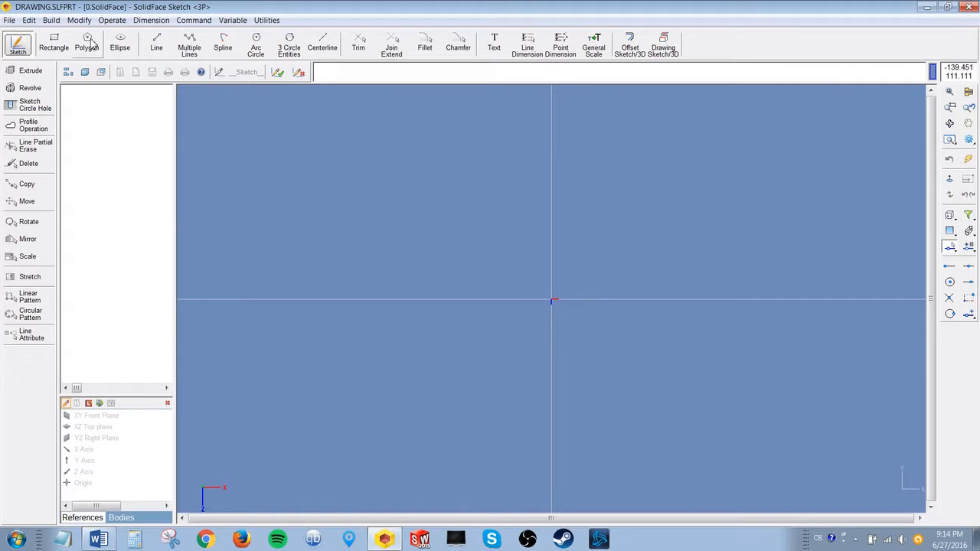
Step: Sketch a rectangle about 108 by 95 mm centred on the origin and place its width and height dimensions outside it
left_click(53, 43)
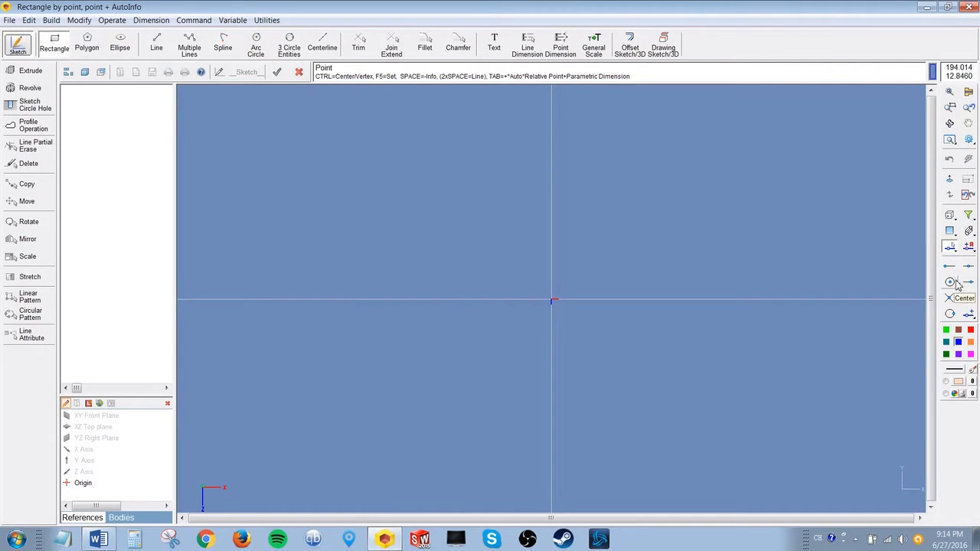
left_click(551, 300)
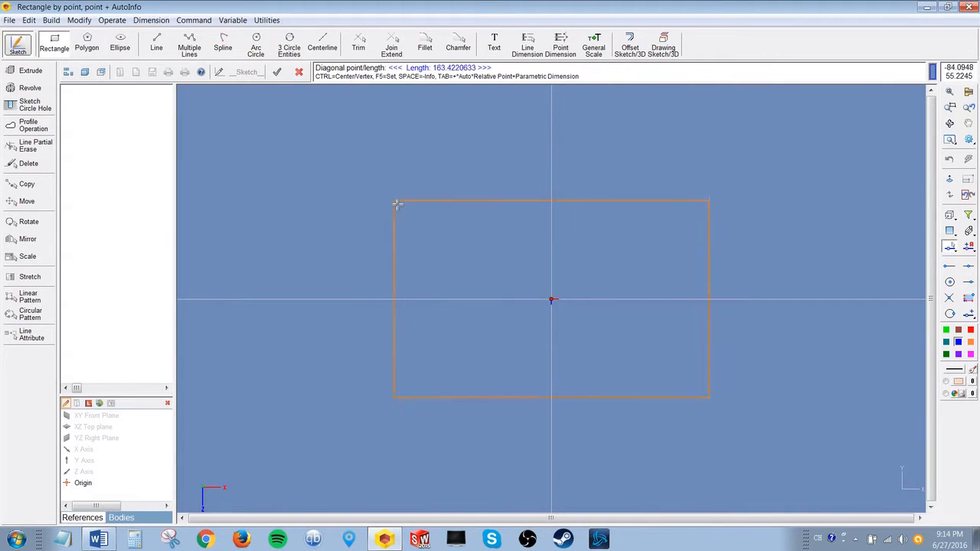
key("ctrl")
key("ctrl")
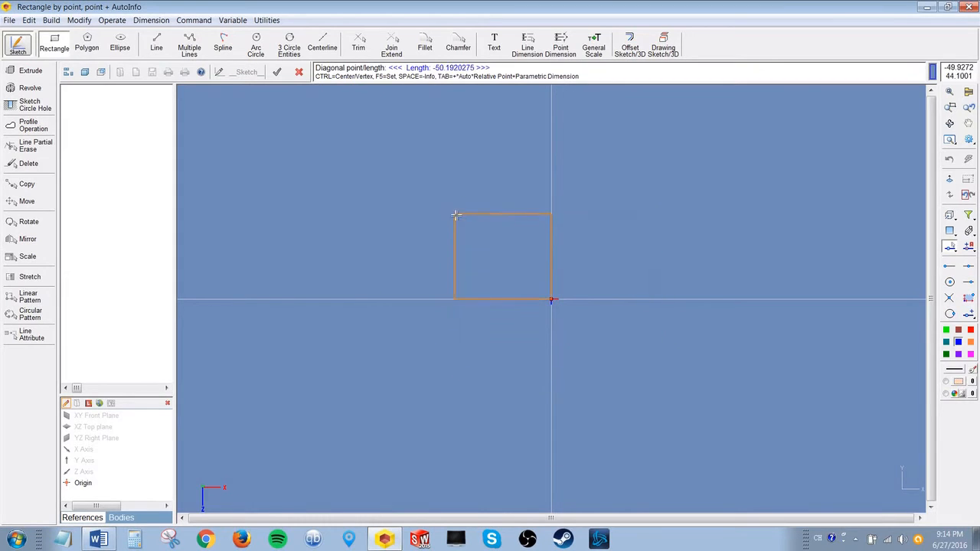
key("ctrl")
left_click(447, 208)
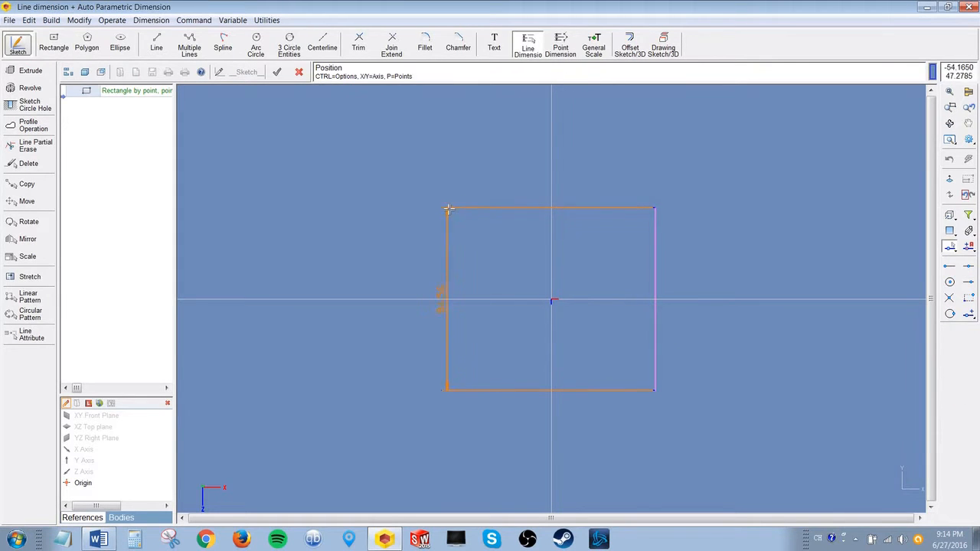
left_click(503, 155)
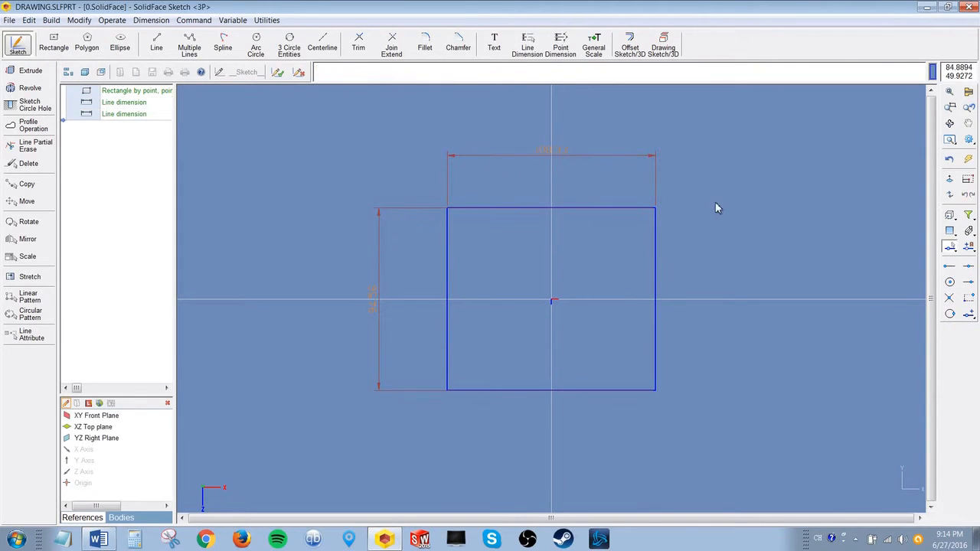
Step: Set the rectangle's width to 80 and its height to 70, and move the height dimension closer to the rectangle
left_click(545, 151)
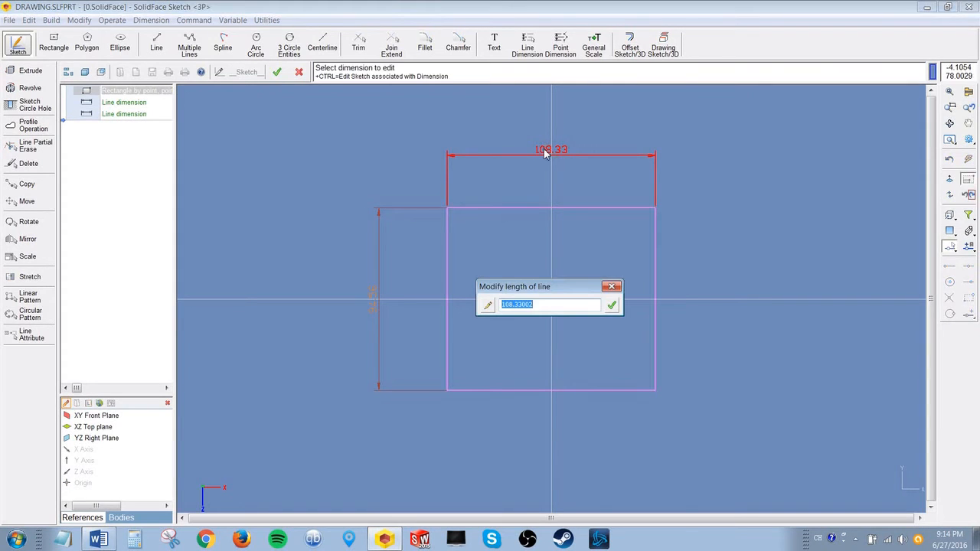
type("80")
key("Return")
left_click(346, 295)
type("70")
key("Return")
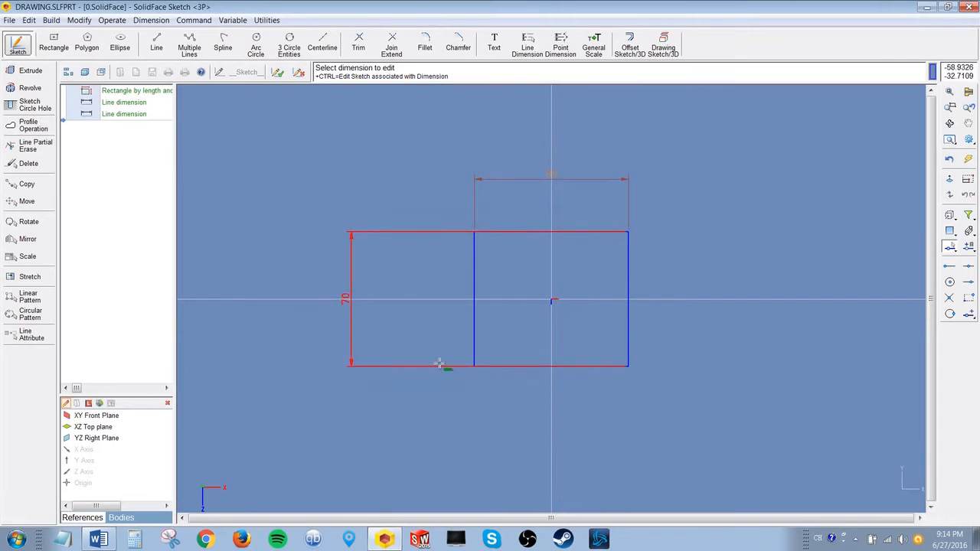
left_click(350, 294)
left_click(419, 283)
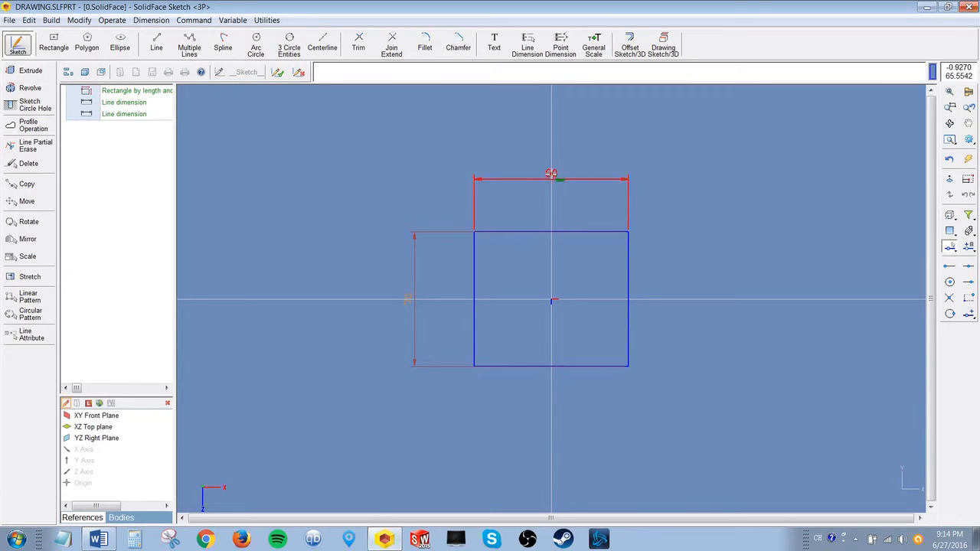
Step: Delete the rectangle's width and height dimensions
left_click(551, 174)
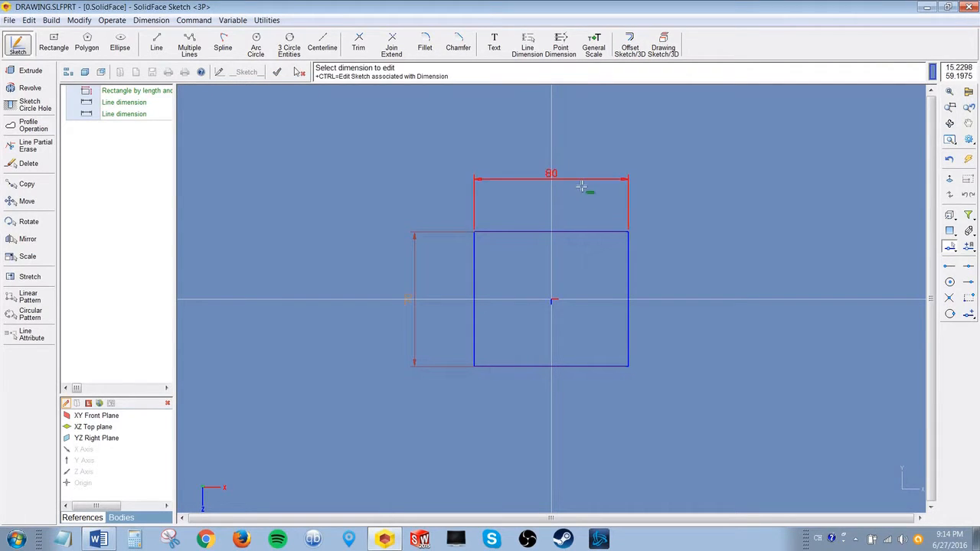
key("Delete")
left_click(413, 296)
key("Delete")
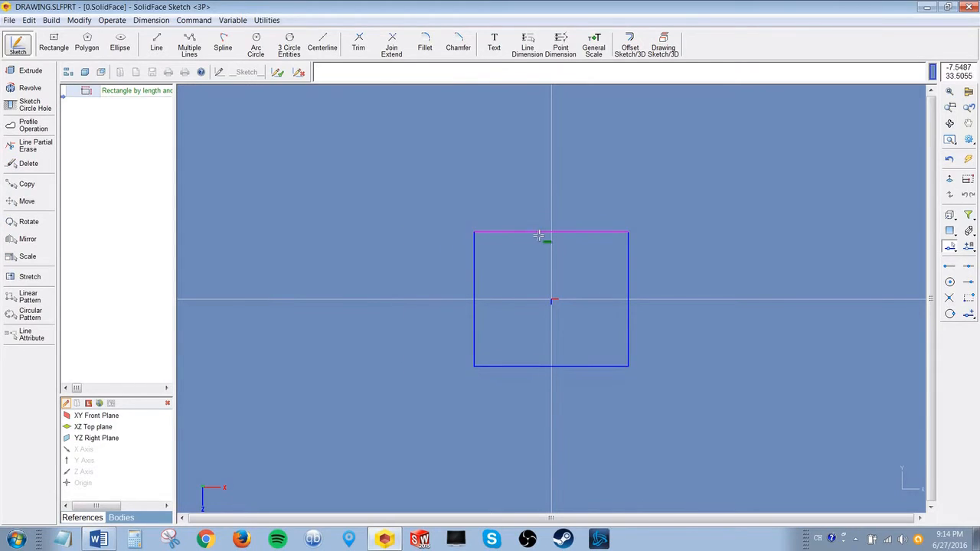
Step: Edit the rectangle's definition to a height of 80 and a length of 90
double_click(541, 232)
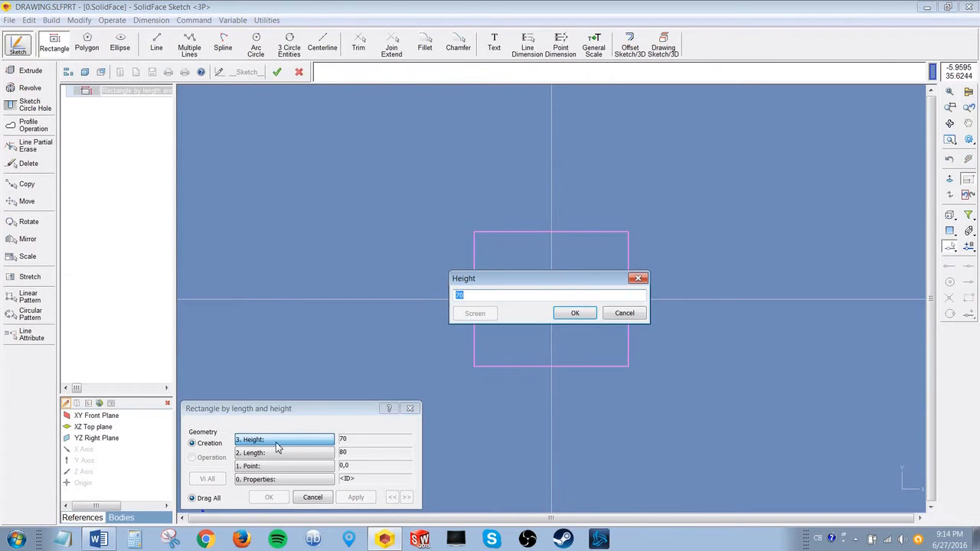
type("80")
key("Return")
double_click(317, 453)
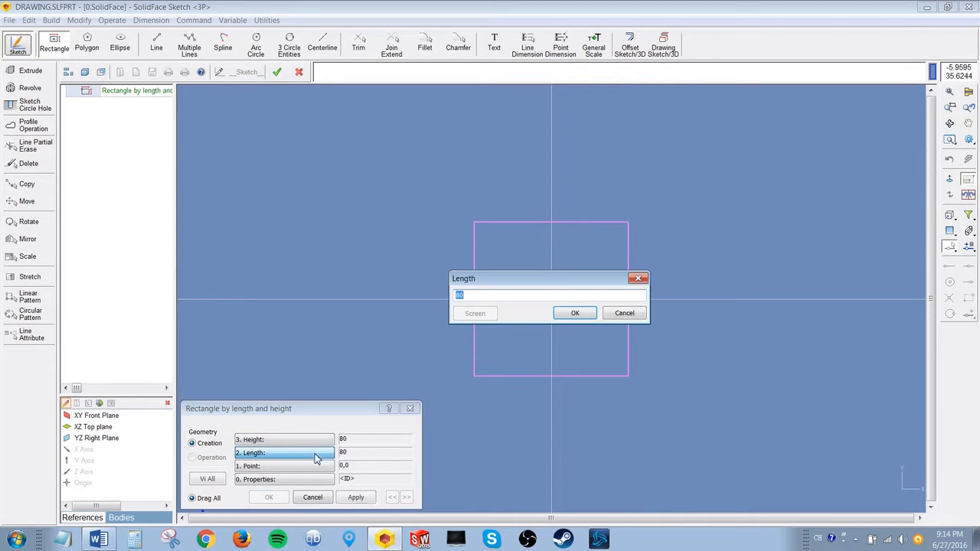
type("90")
left_click(575, 313)
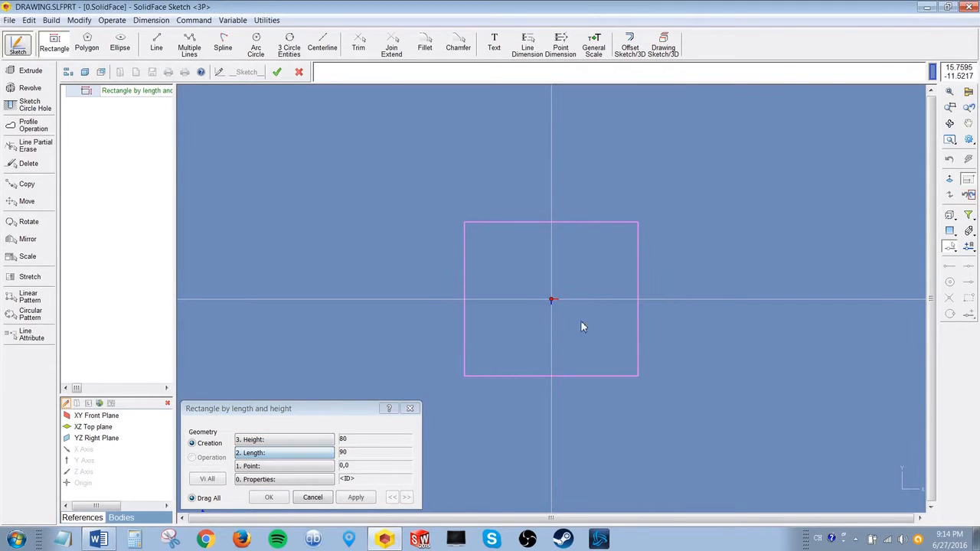
left_click(277, 497)
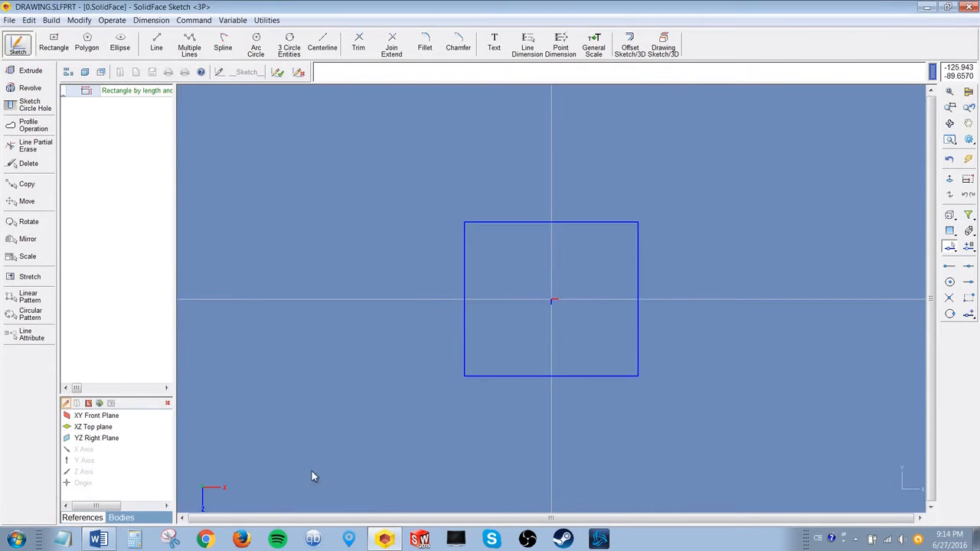
Step: Add line dimensions to the rectangle's upper and left edges, placed outside the outline
left_click(528, 45)
left_click(546, 223)
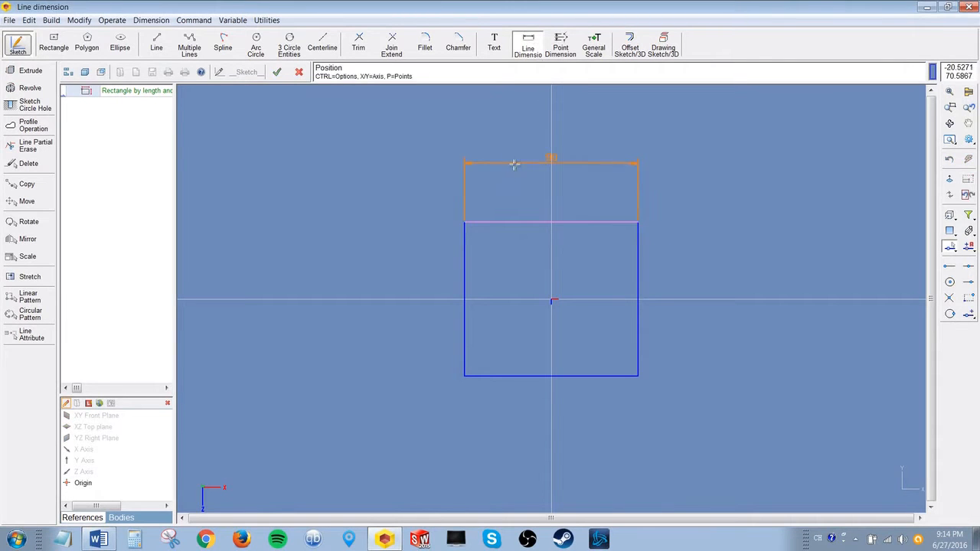
left_click(512, 163)
left_click(465, 285)
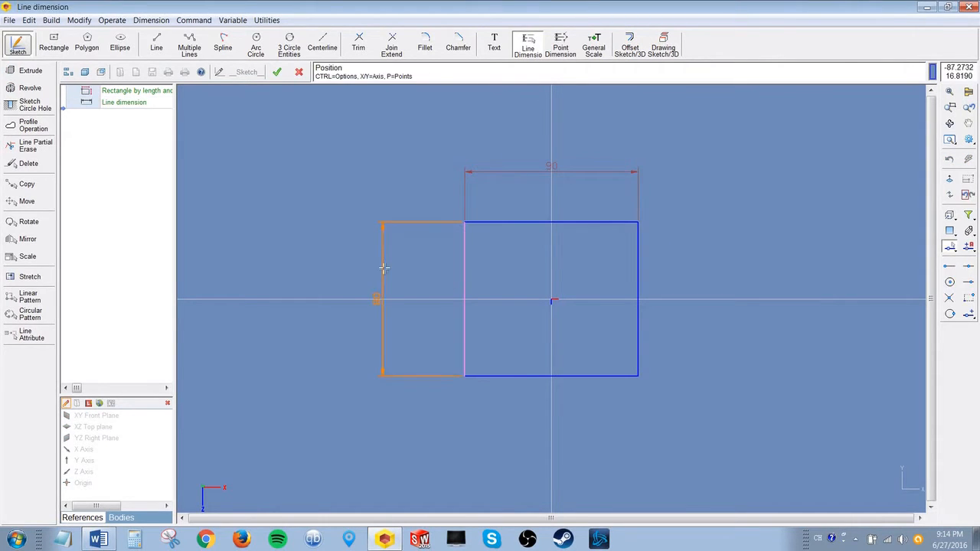
left_click(365, 299)
Step: Enlarge the dimension text and arrows by raising the general scale to 4 and on to 5
scroll(740, 263, "up", 1)
scroll(685, 285, "up", 1)
scroll(674, 287, "down", 1)
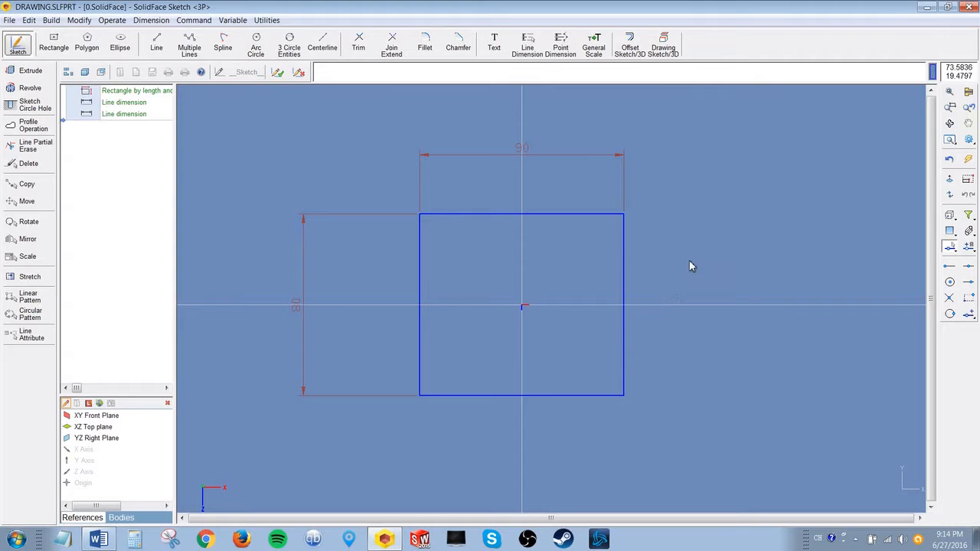
left_click(594, 44)
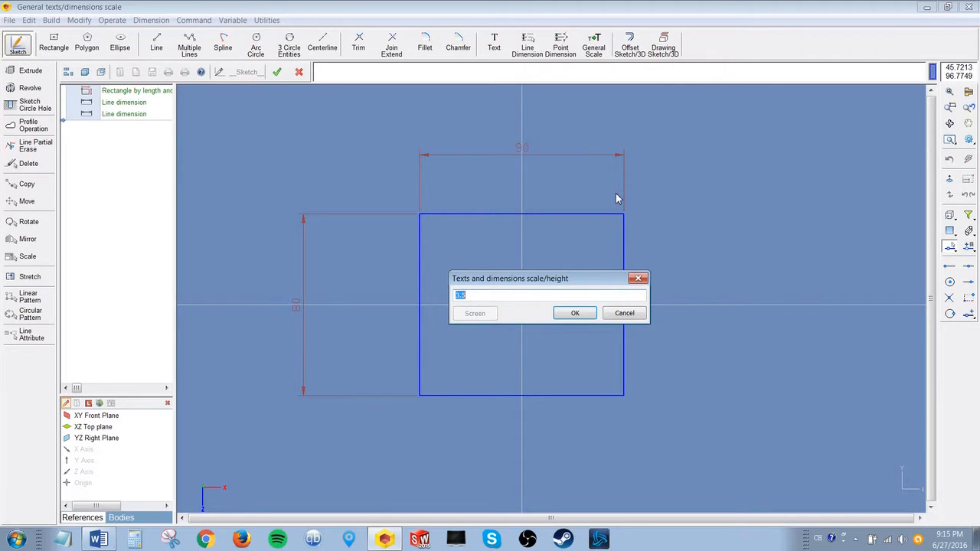
type("4")
key("Return")
left_click(595, 51)
type("5")
key("Return")
left_click(595, 47)
key("Return")
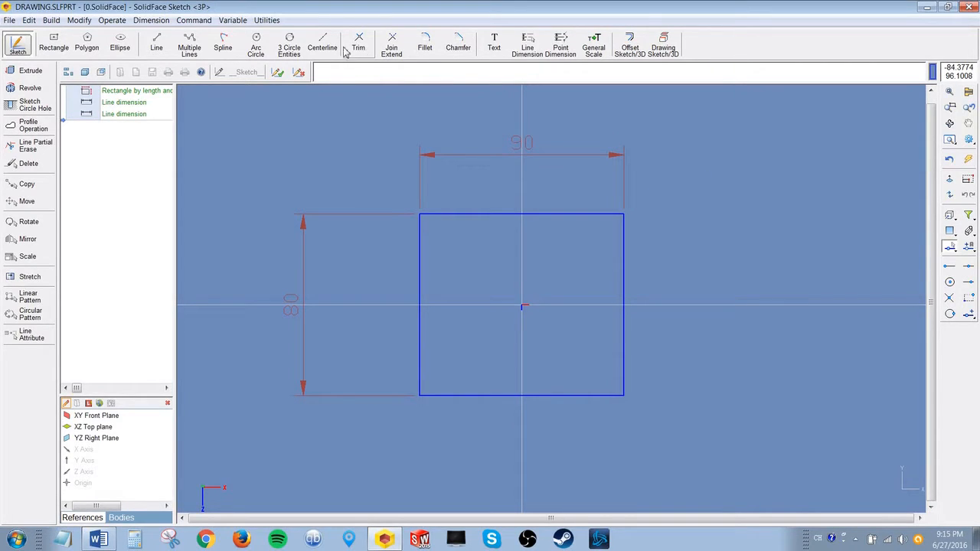
Step: Draw two crossing lines outward to the right, one from the rectangle's upper-right corner and one from its right edge's midpoint
left_click(157, 44)
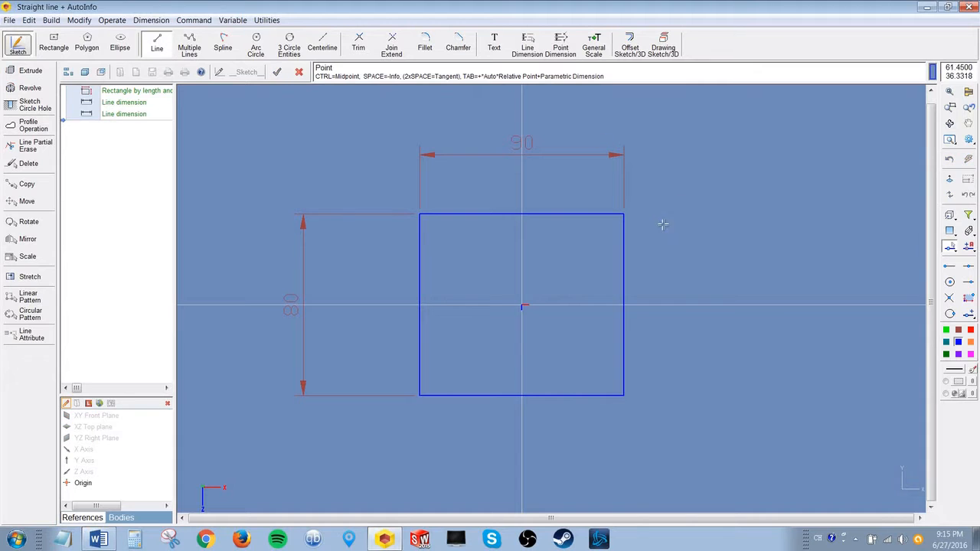
left_click(625, 215)
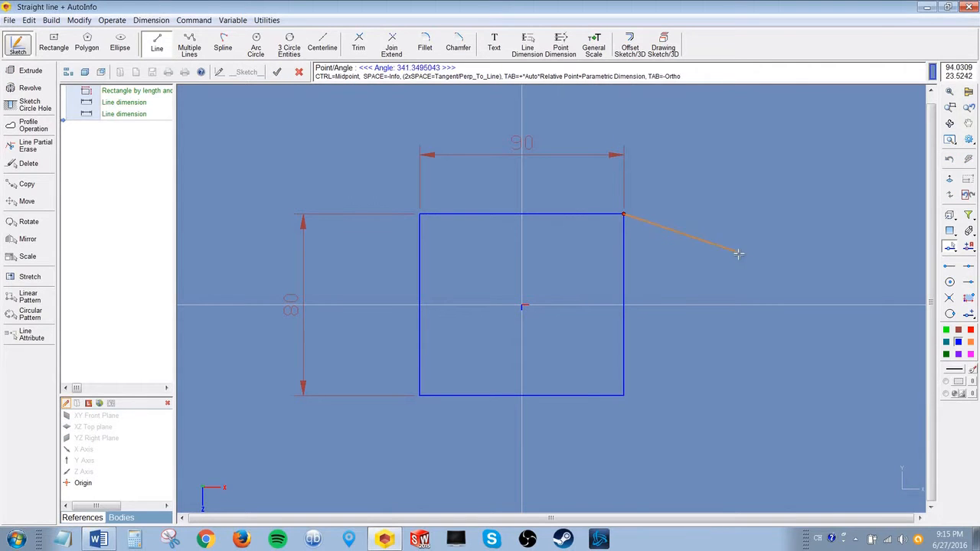
left_click(824, 306)
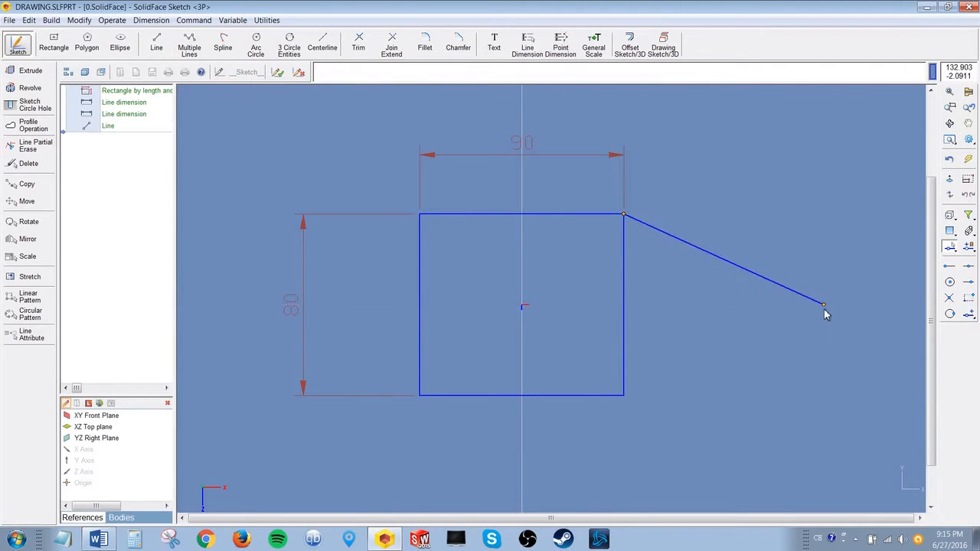
left_click(158, 48)
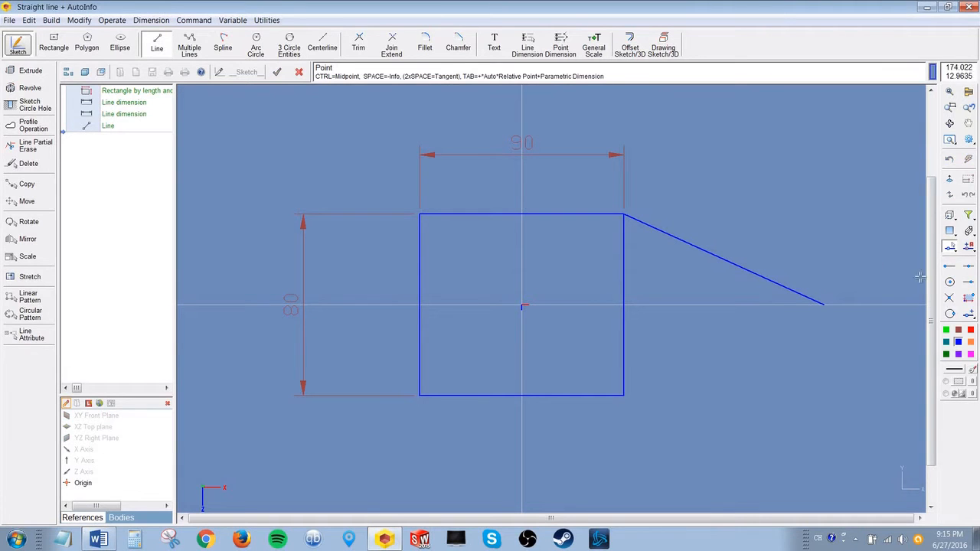
left_click(968, 266)
left_click(624, 305)
left_click(823, 221)
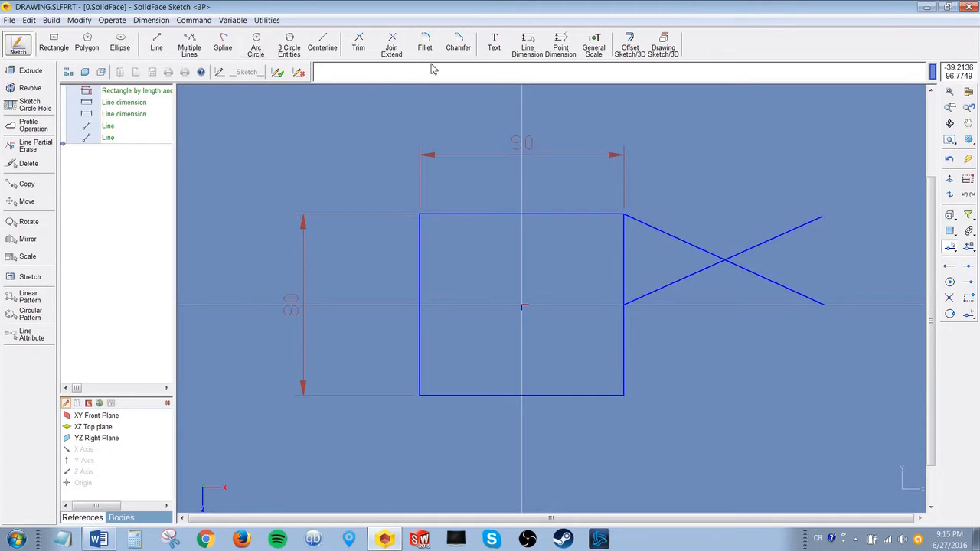
Step: Trim the two crossing lines at their intersection and delete some of the resulting segments
left_click(358, 42)
left_click(708, 251)
left_click(695, 275)
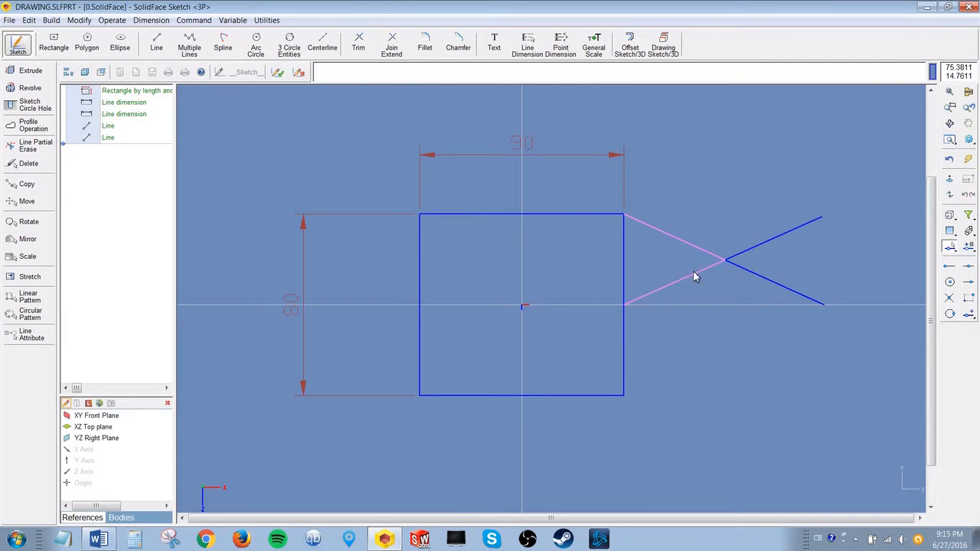
key("Delete")
left_click(750, 248)
key("Delete")
Step: Undo the segment deletions and the trim of the crossing lines
key("ctrl+z")
left_click(498, 307)
key("ctrl+z")
left_click(465, 311)
key("ctrl+z")
left_click(499, 313)
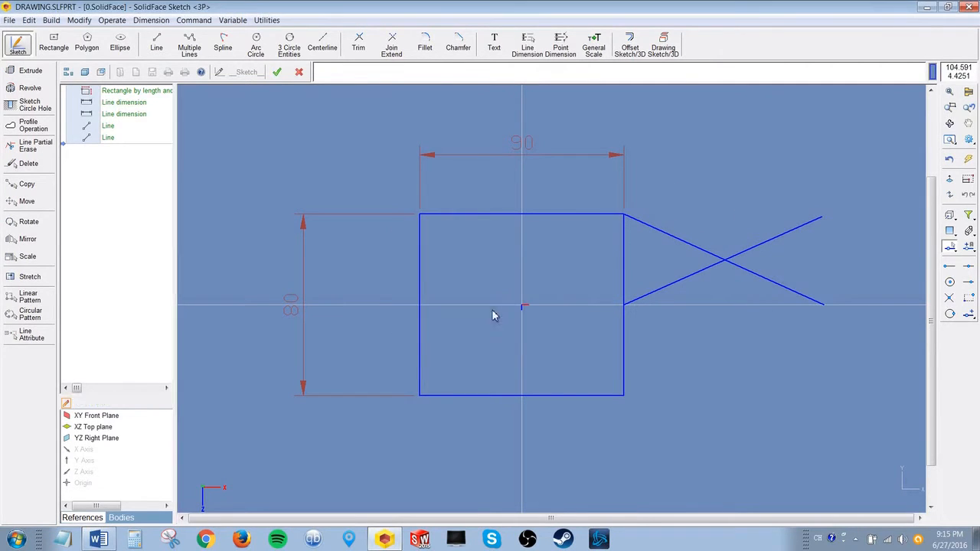
Step: Try joining the crossing lines at their intersection by their lower-left and lower-right portions, and undo the join
left_click(391, 46)
left_click(712, 268)
left_click(762, 274)
key("ctrl+z")
left_click(484, 314)
Step: Try joining the crossing lines at their intersection by their two left portions, and undo the join
left_click(392, 46)
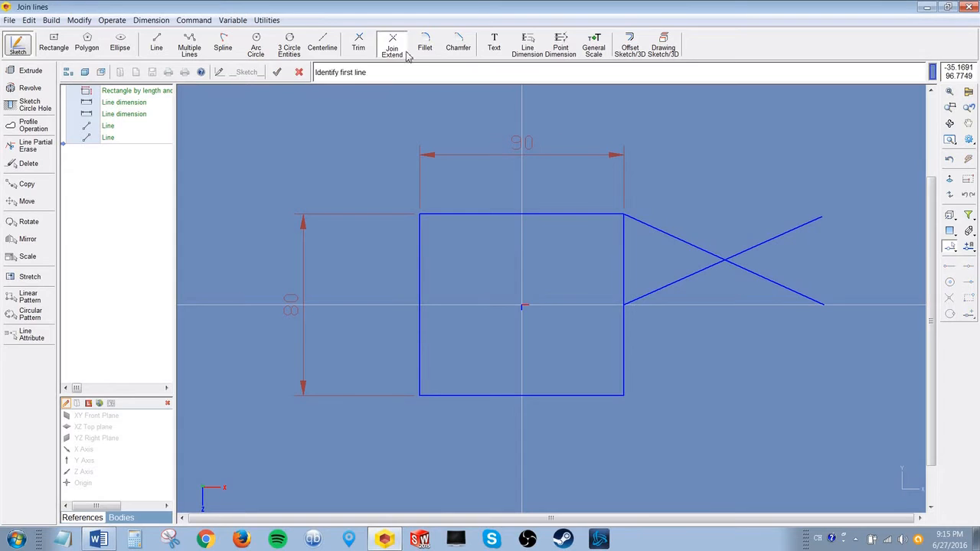
left_click(704, 252)
left_click(700, 272)
key("ctrl+z")
left_click(476, 310)
Step: Try joining the crossing lines at their intersection by their two right portions, and undo the join
left_click(394, 44)
left_click(799, 239)
left_click(776, 283)
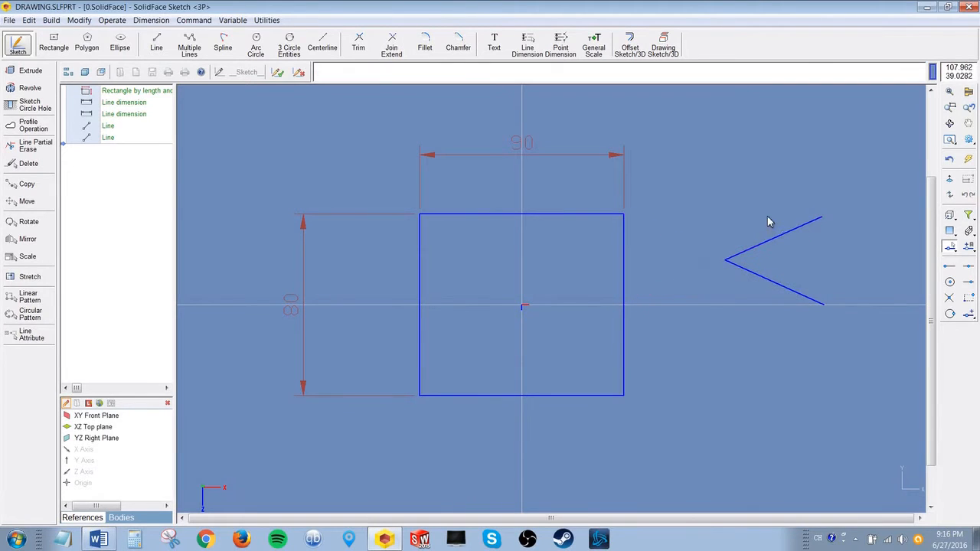
key("ctrl+z")
left_click(474, 313)
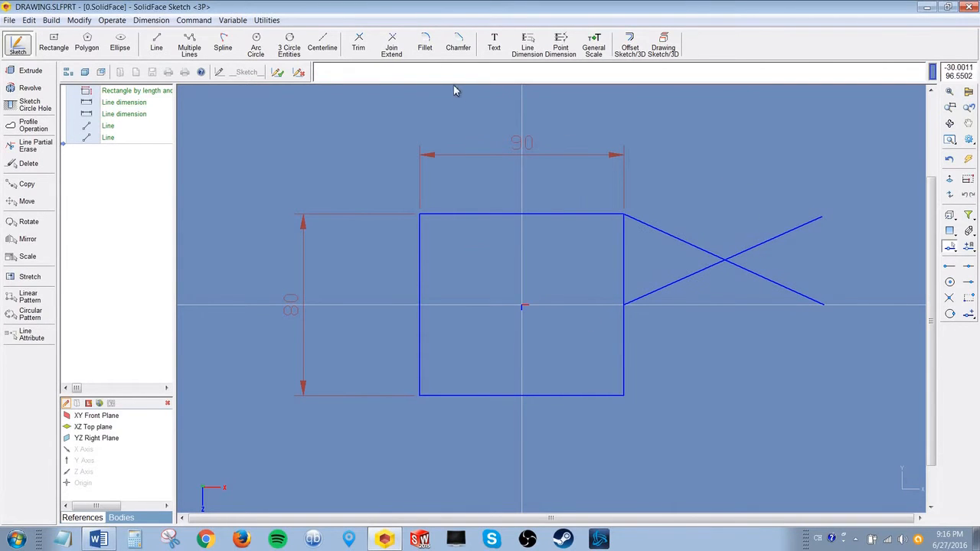
Step: Join the crossing lines at their intersection, keeping the two portions attached to the rectangle
left_click(425, 44)
left_click(392, 45)
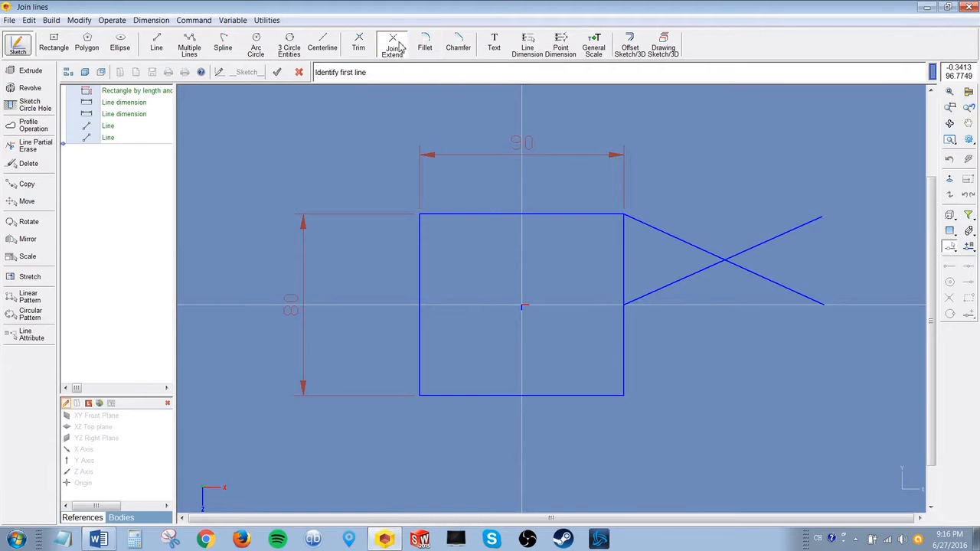
left_click(707, 255)
left_click(693, 273)
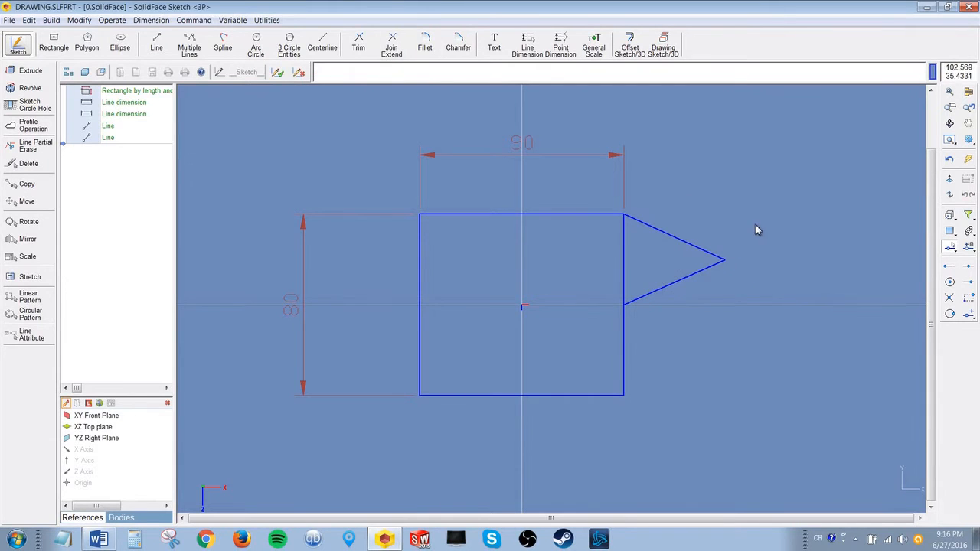
Step: Fillet the tip where the two slanted lines meet with a radius of 2 and place its radius dimension outside the tip
left_click(425, 45)
left_click(717, 258)
left_click(706, 268)
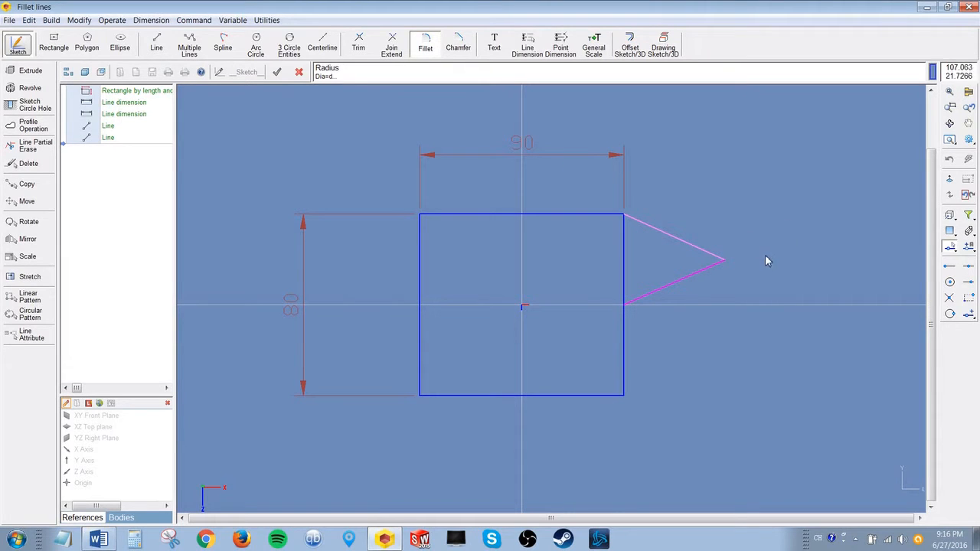
type("2")
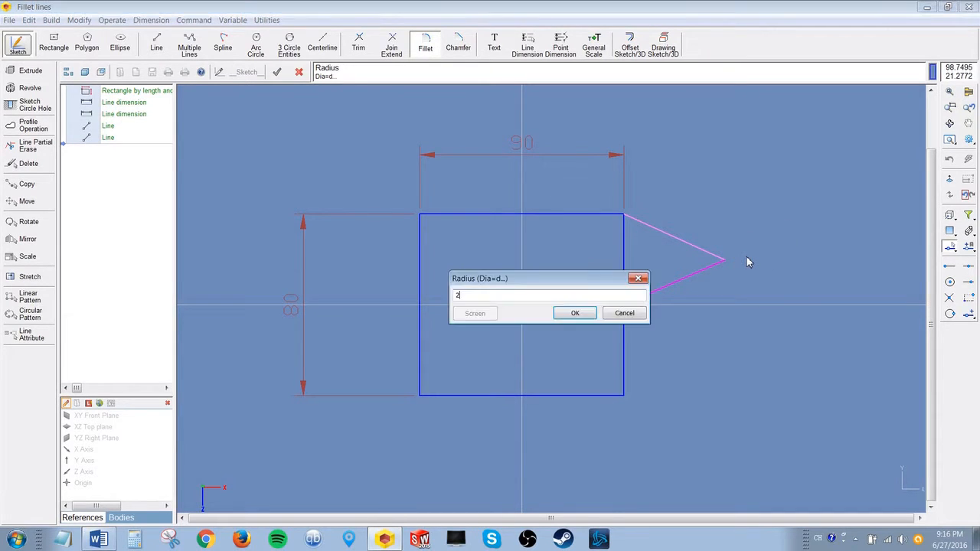
key("Return")
left_click(818, 261)
scroll(776, 219, "up", 2)
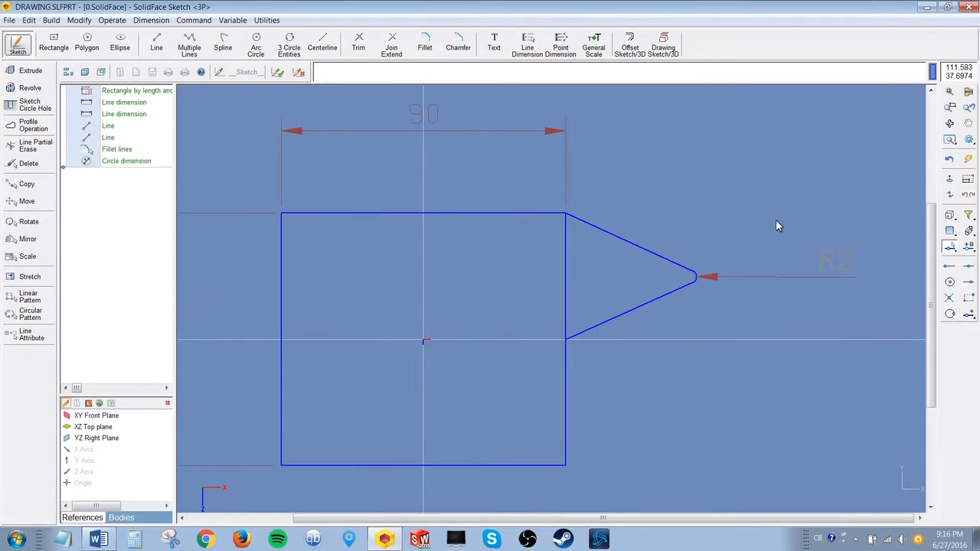
Step: Set the tip fillet's radius dimension to 3
scroll(716, 274, "up", 1)
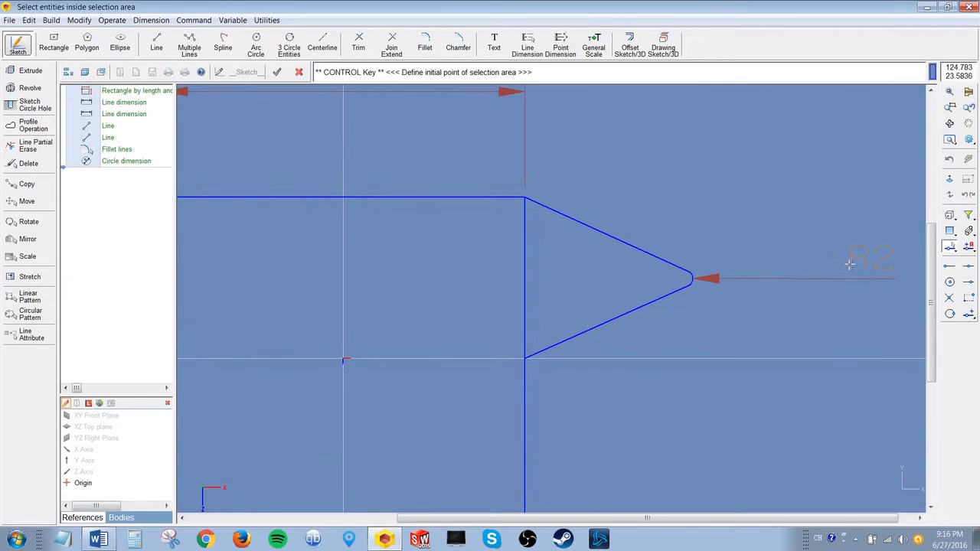
left_click(856, 257)
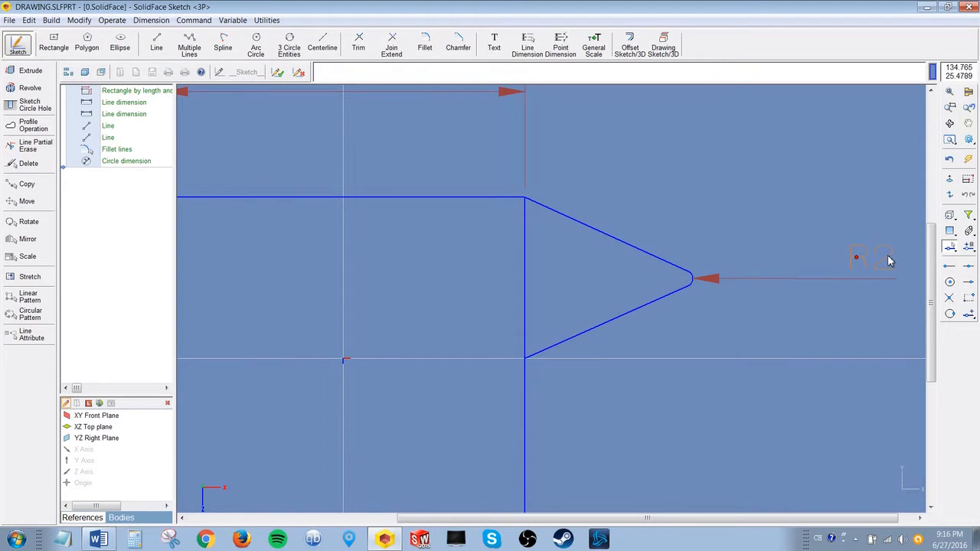
double_click(877, 272)
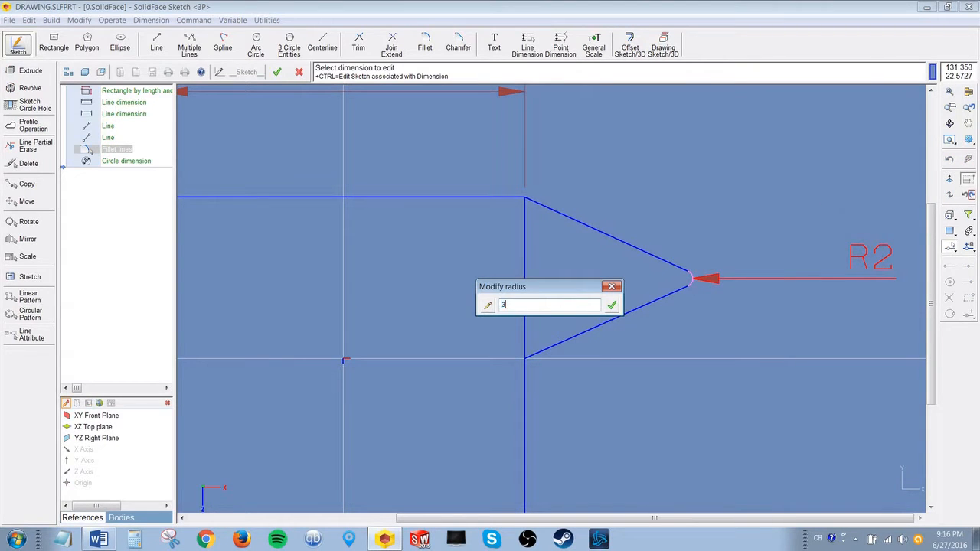
type("3")
key("Return")
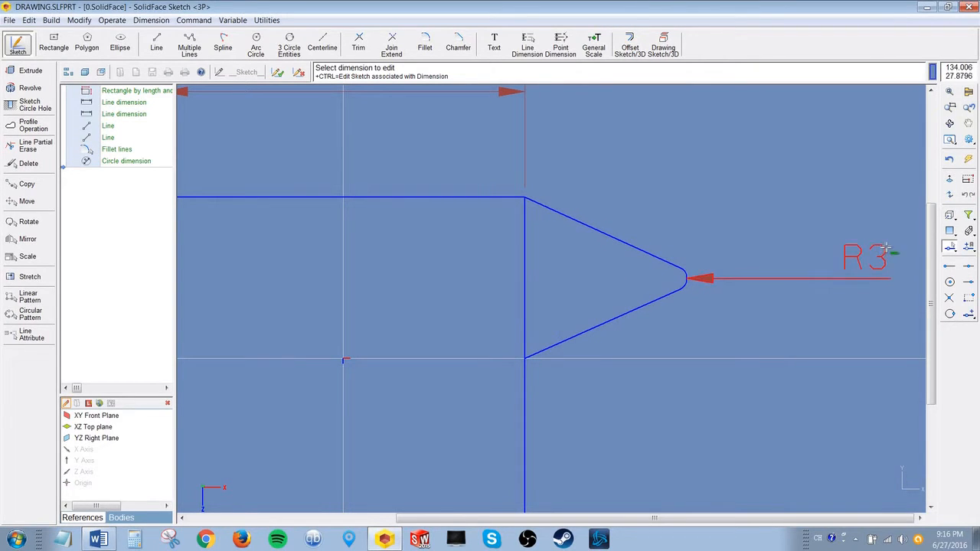
Step: Change the tip fillet's radius dimension to 5
double_click(880, 251)
type("5")
key("Return")
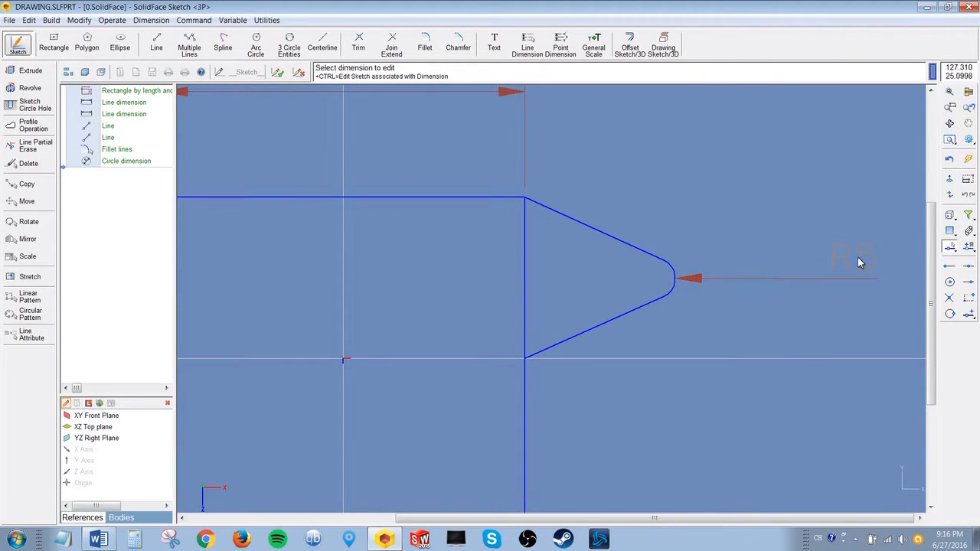
Step: Undo the radius edits and the fillet at the tip of the slanted lines
key("ctrl+z")
left_click(473, 322)
key("ctrl+z")
left_click(482, 314)
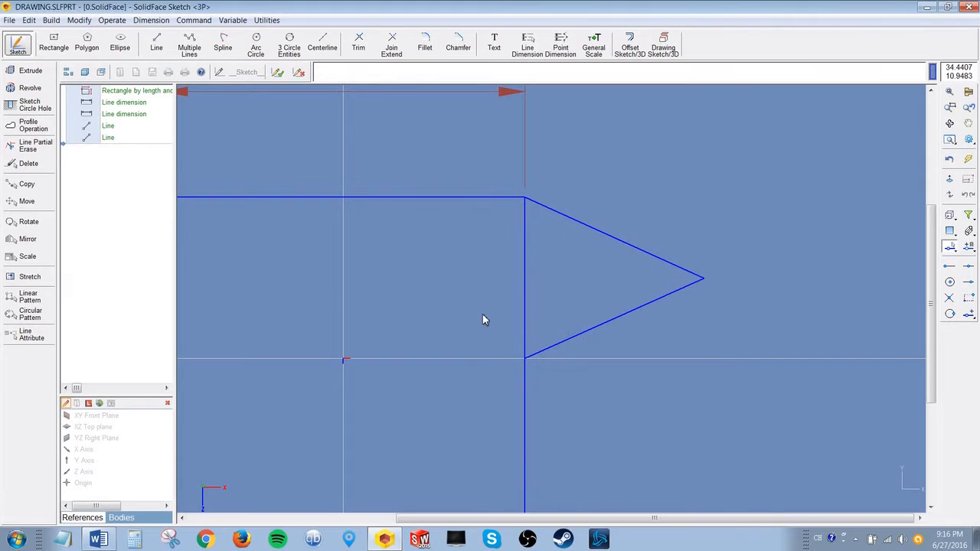
key("ctrl+z")
left_click(528, 314)
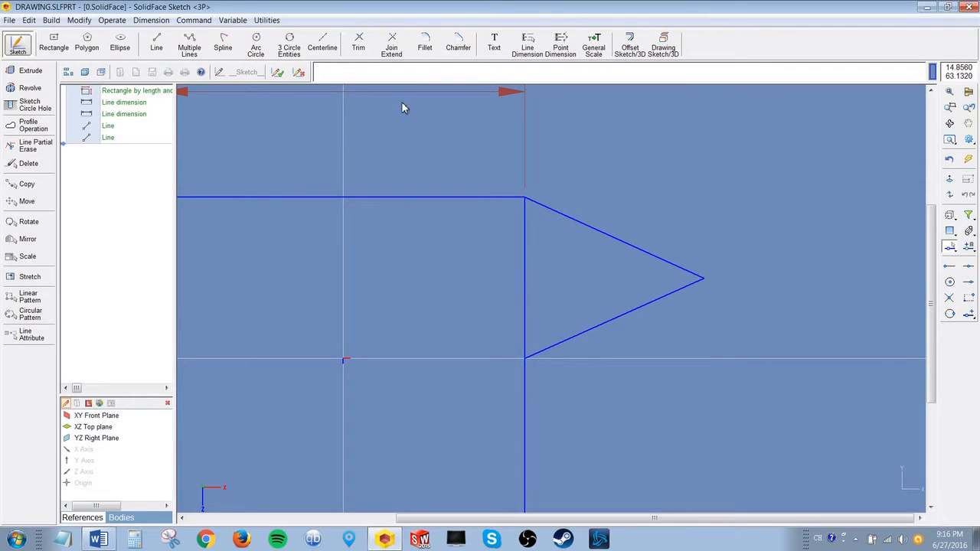
Step: Chamfer the tip where the two slanted lines meet, with a width of 4 along each line
left_click(462, 54)
left_click(674, 262)
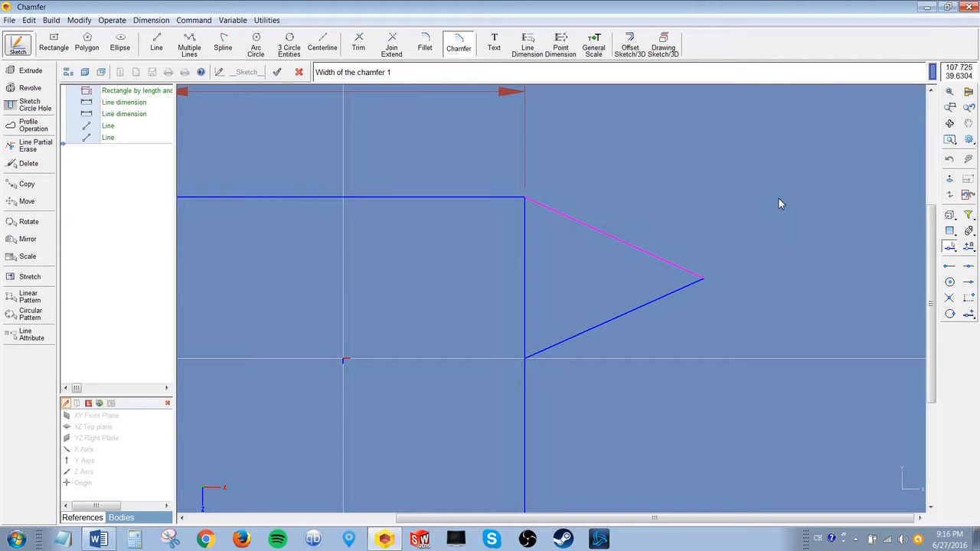
type("4")
key("Return")
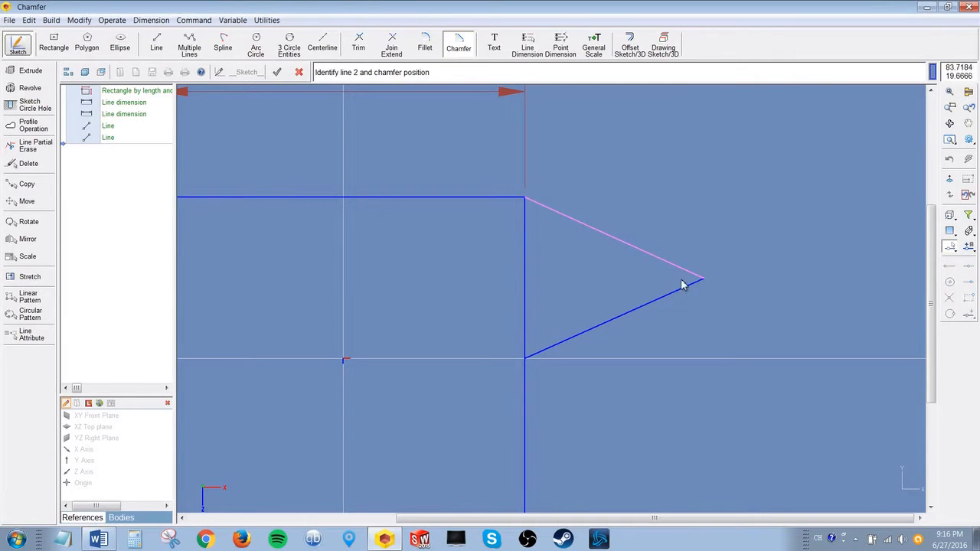
left_click(669, 305)
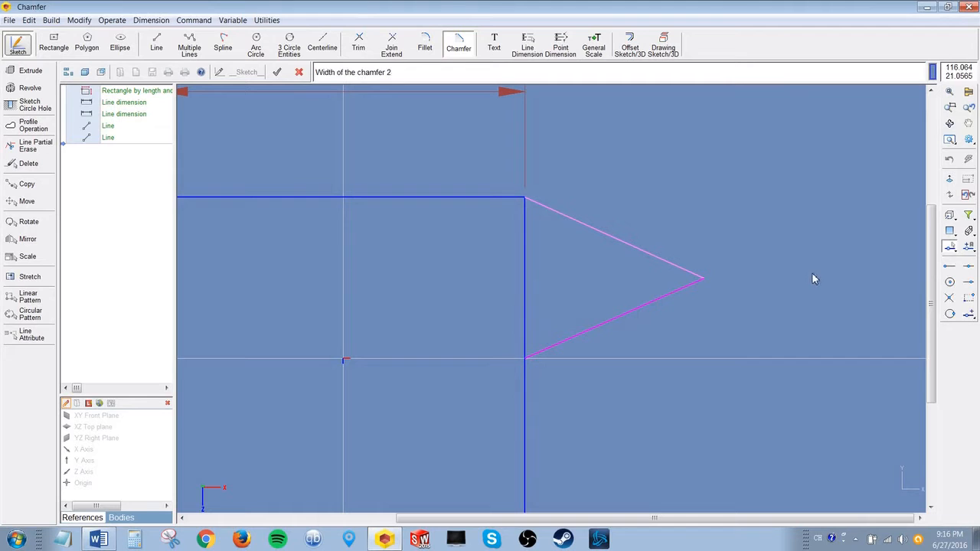
type("2")
left_click(575, 315)
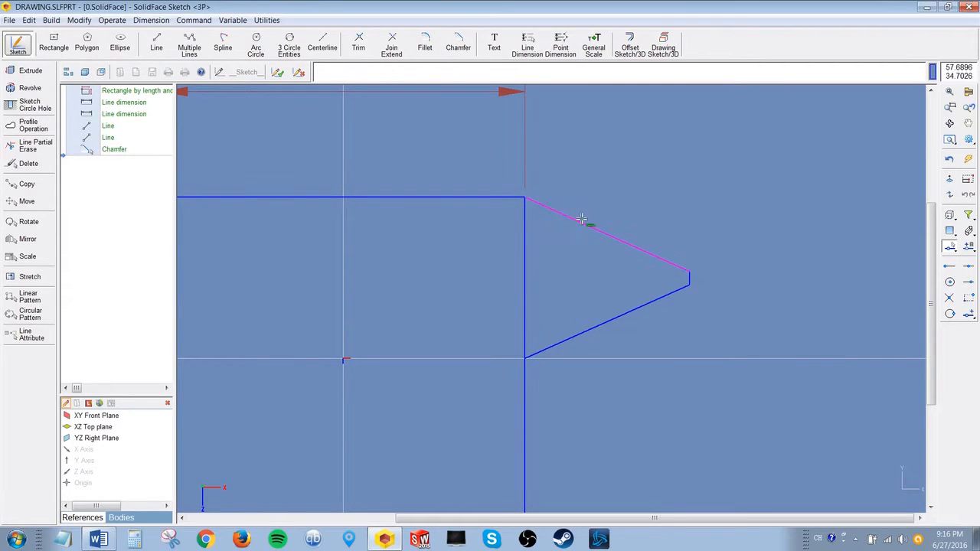
scroll(729, 302, "down", 5)
scroll(578, 373, "down", 3)
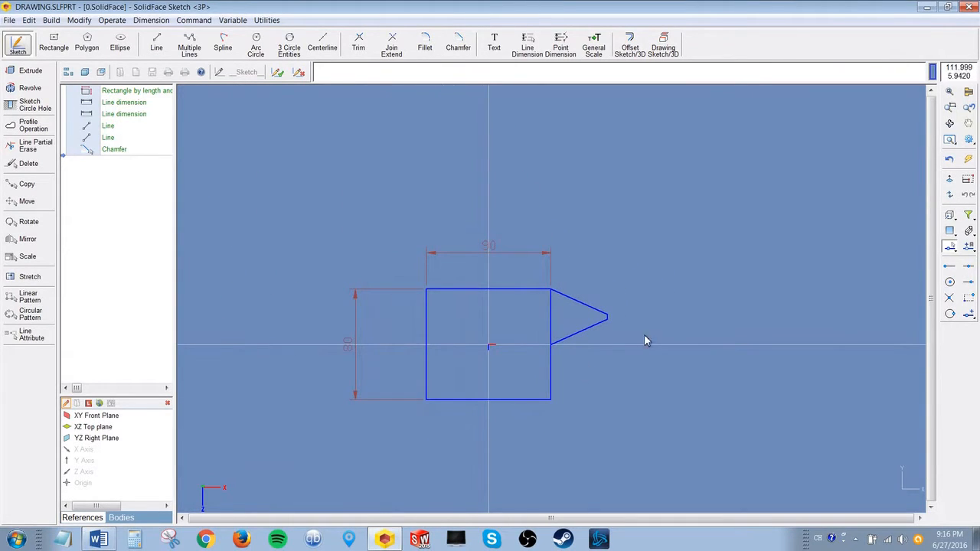
left_click(305, 177)
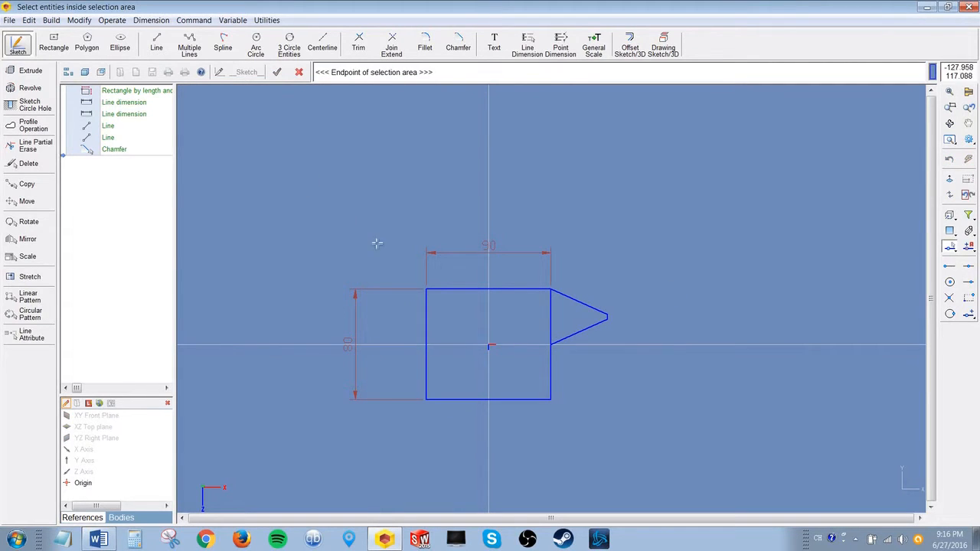
left_click(659, 443)
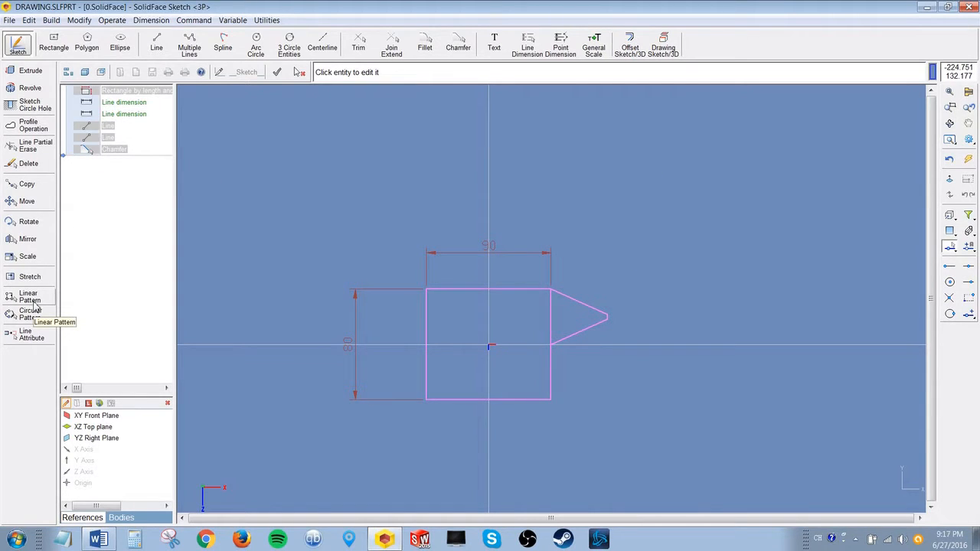
key("Escape")
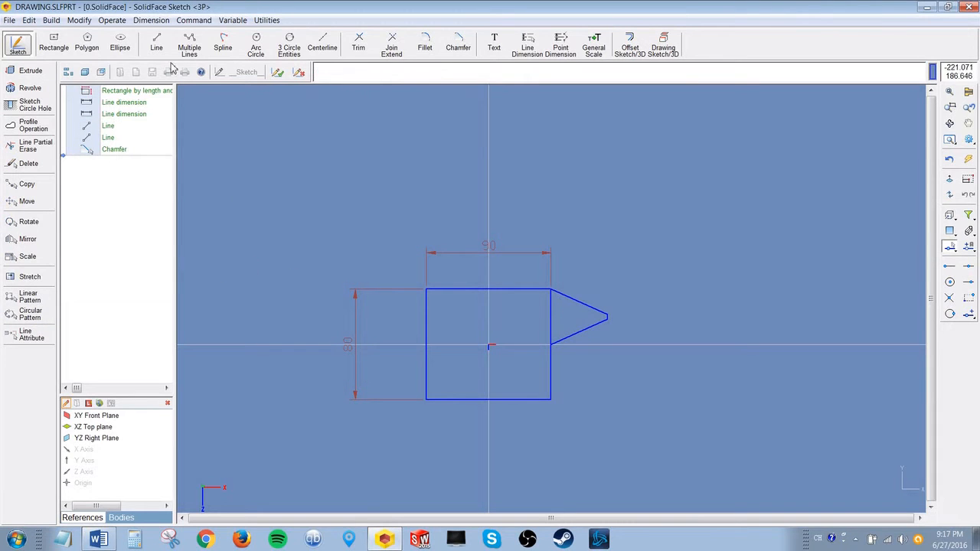
Step: Draw a horizontal centerline about 272 long below the rectangle, extending past both sides of the profile
left_click(322, 42)
left_click(287, 452)
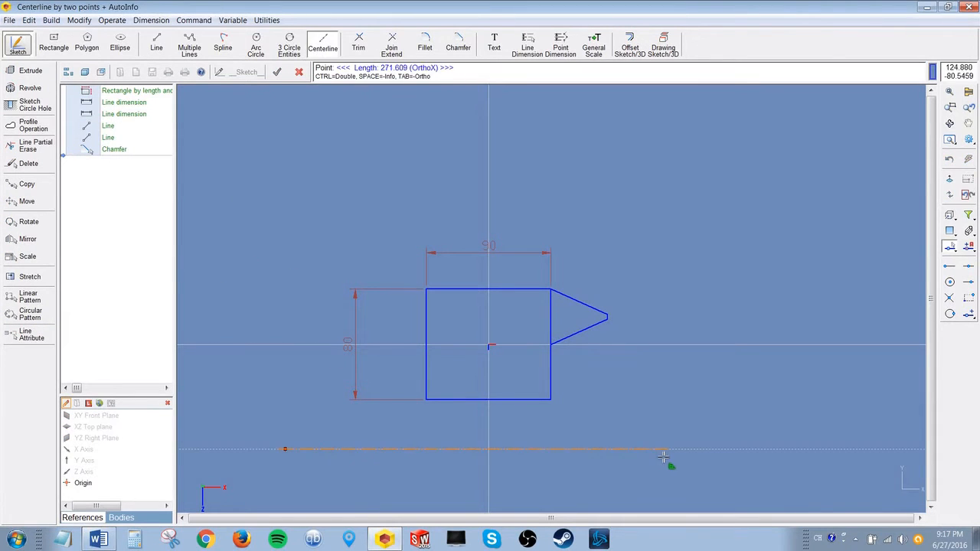
left_click(665, 458)
Step: Mirror the rectangle with its chamfered point across the horizontal centerline, keeping the original
scroll(564, 425, "down", 1)
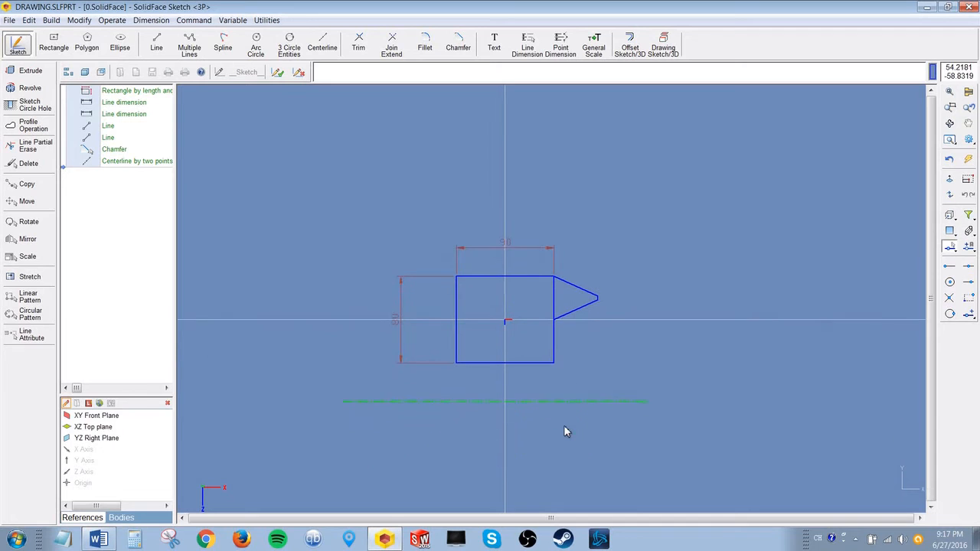
left_click(365, 184)
left_click(634, 342)
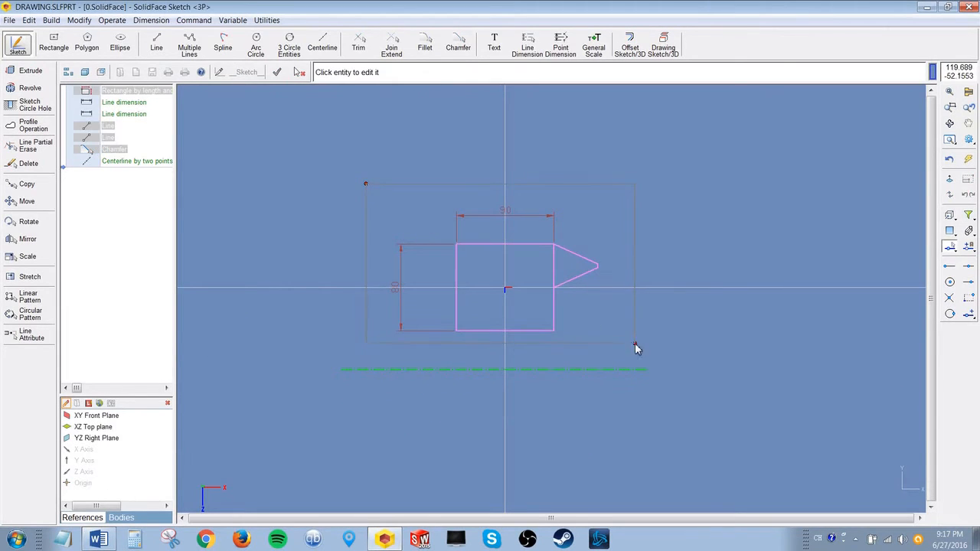
left_click(29, 239)
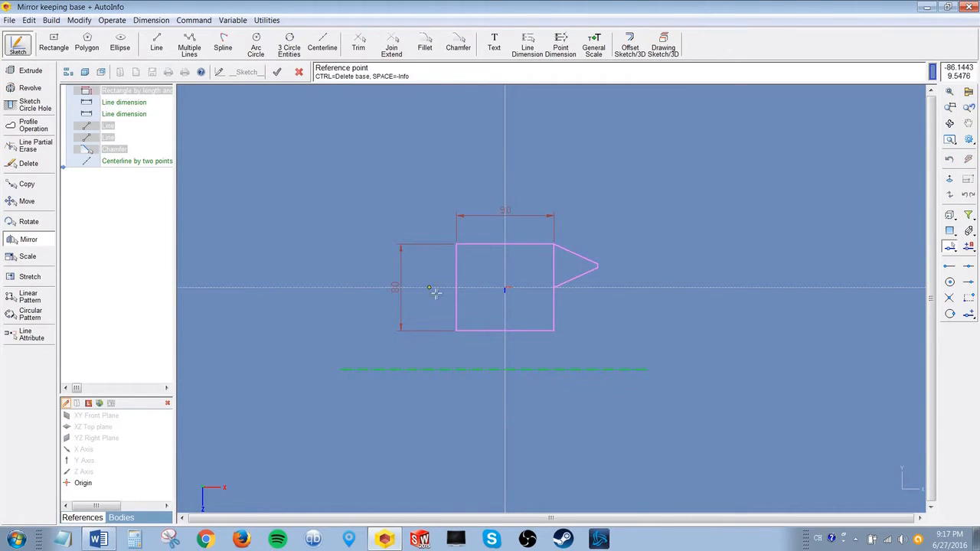
left_click(531, 373)
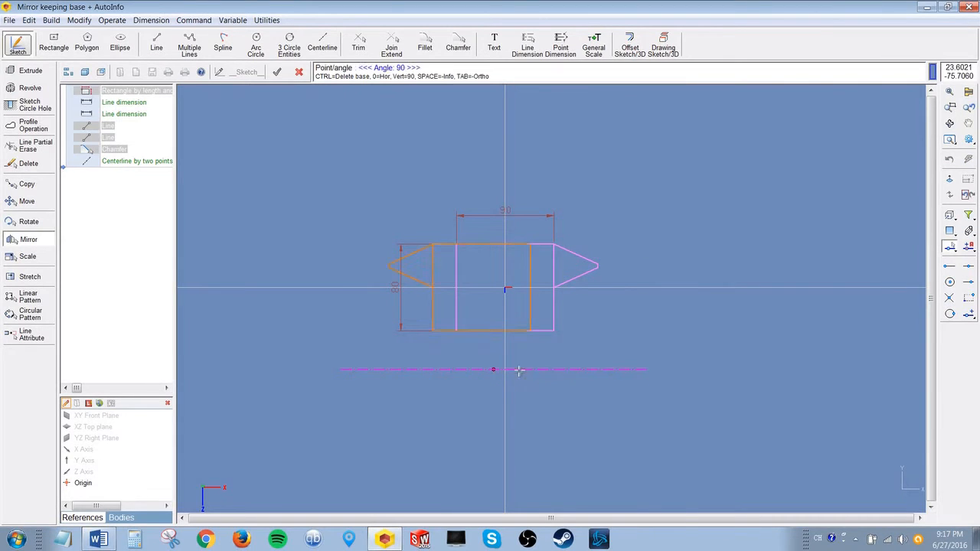
left_click(579, 381)
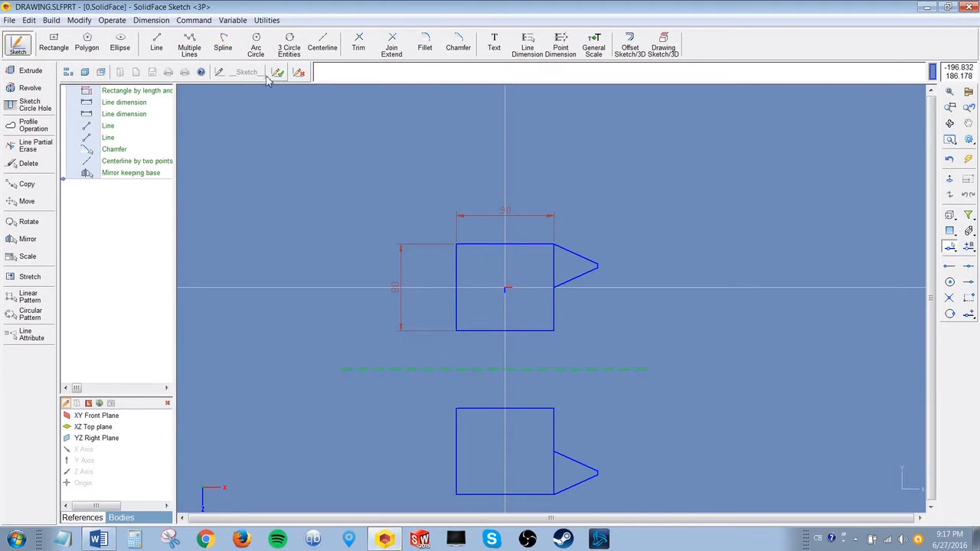
Step: Create a linear pattern of the original profile above the centerline with an X distance of 150 and a total of 3
left_click(352, 178)
left_click(663, 342)
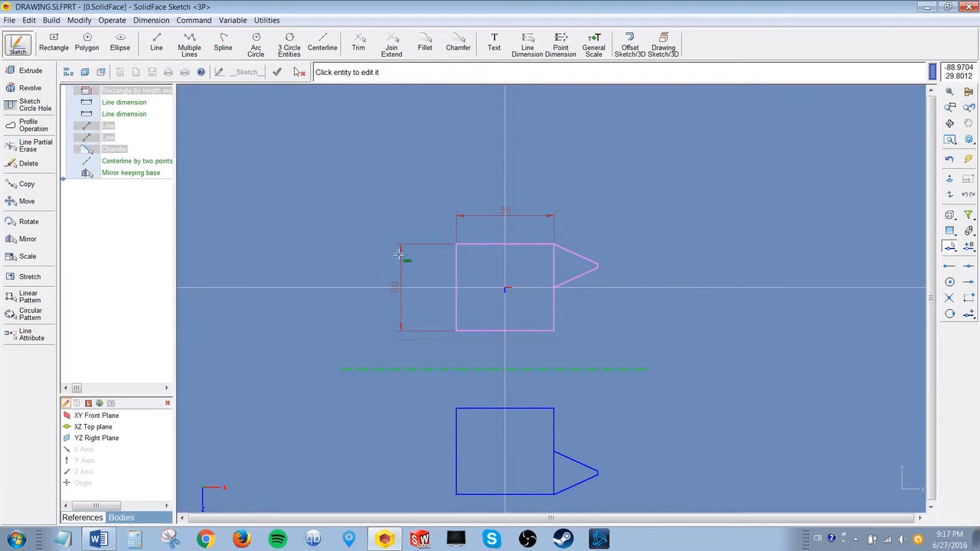
left_click(29, 297)
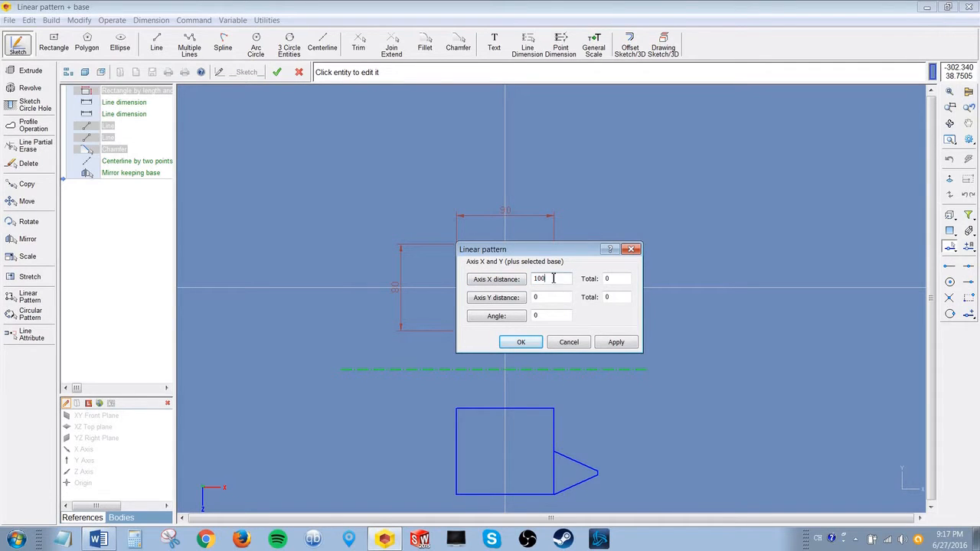
left_click_drag(564, 281, 509, 279)
type("150")
key("Tab")
type("3")
left_click(521, 342)
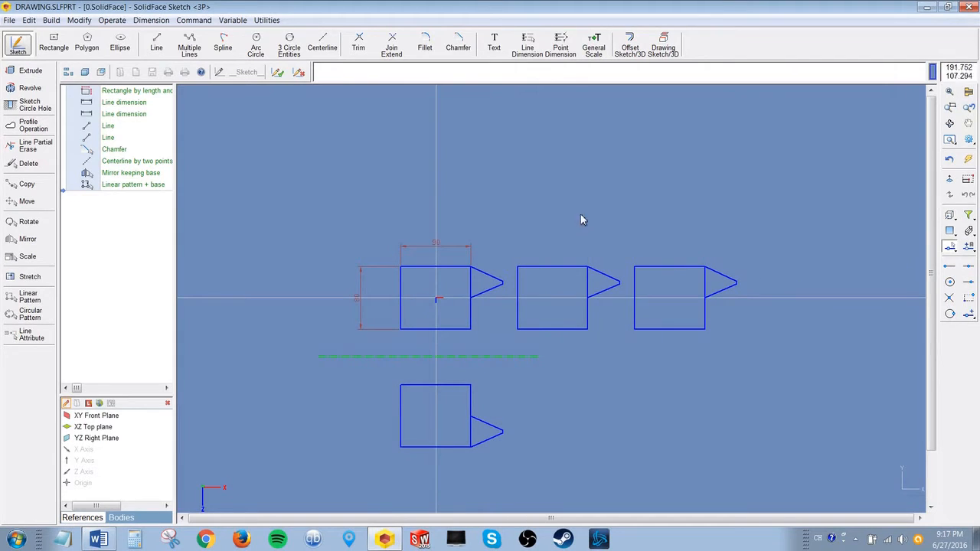
Step: Create a circular pattern of the mirrored profile around a point below it on the vertical axis, with angle 60 and total 3
key("ctrl")
left_click(388, 384)
left_click(520, 460)
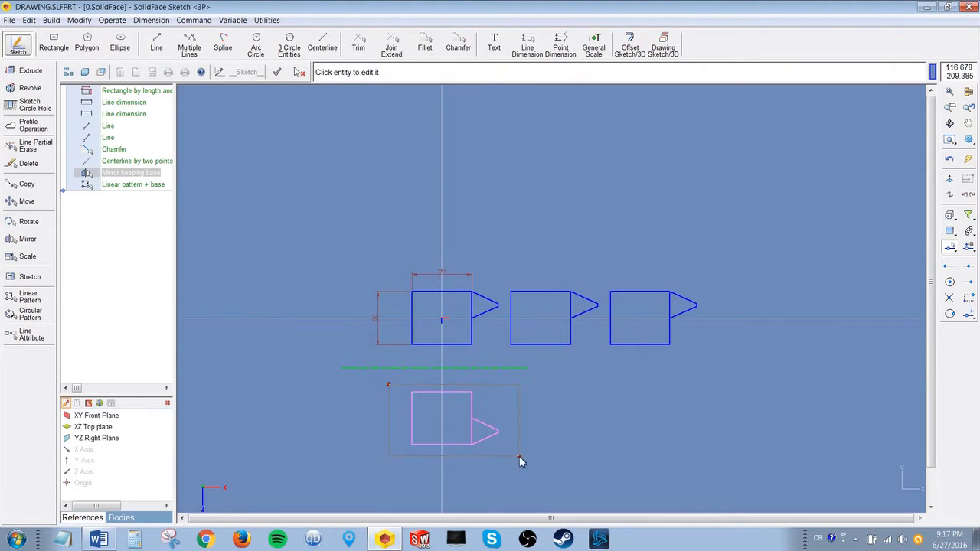
left_click(32, 314)
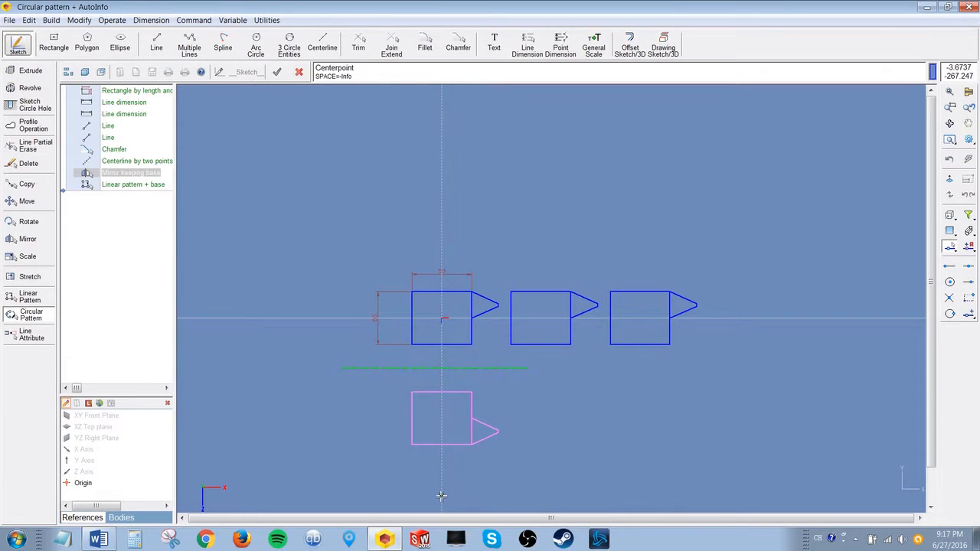
left_click(441, 493)
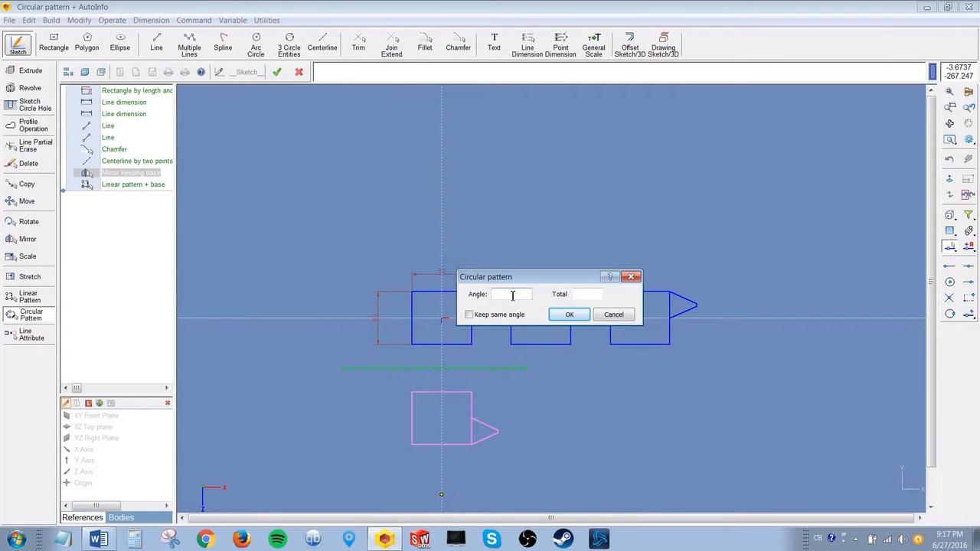
type("60")
left_click(591, 296)
type("3")
left_click(570, 315)
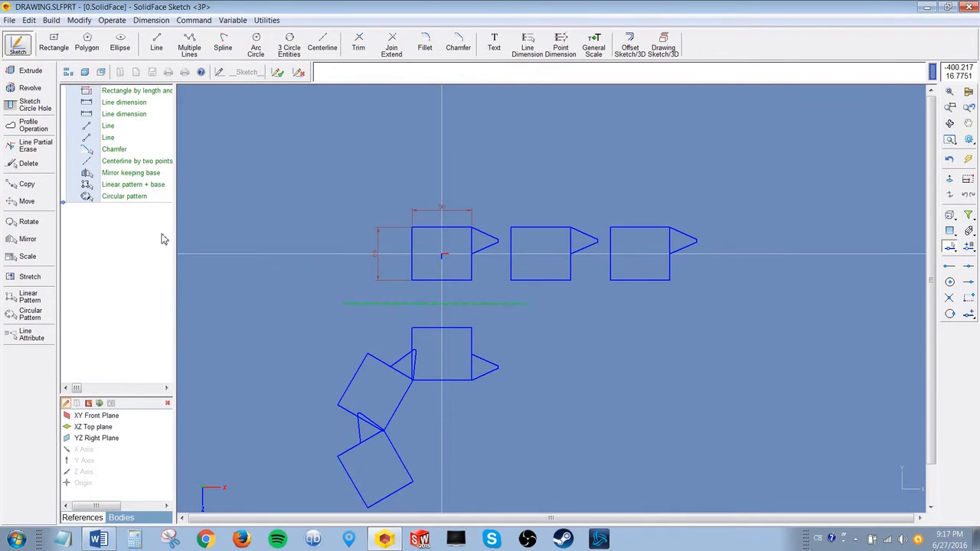
Step: Edit the circular pattern and set its angle to 90
double_click(134, 201)
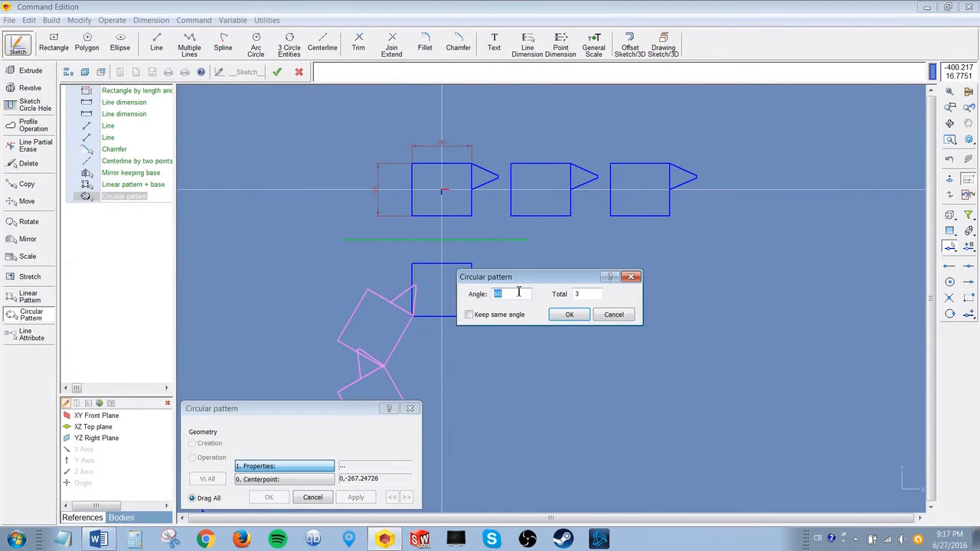
type("90")
left_click(569, 315)
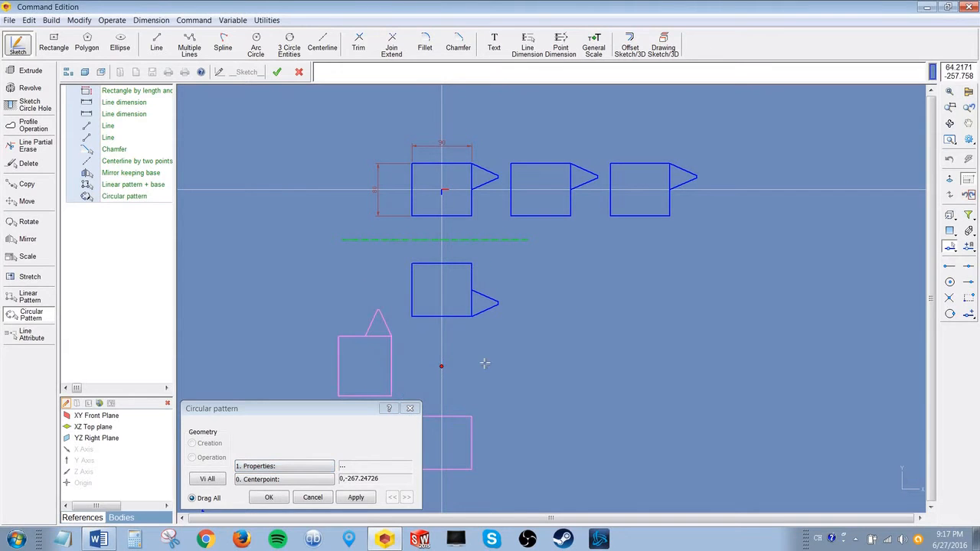
left_click(268, 496)
scroll(493, 365, "up", 1)
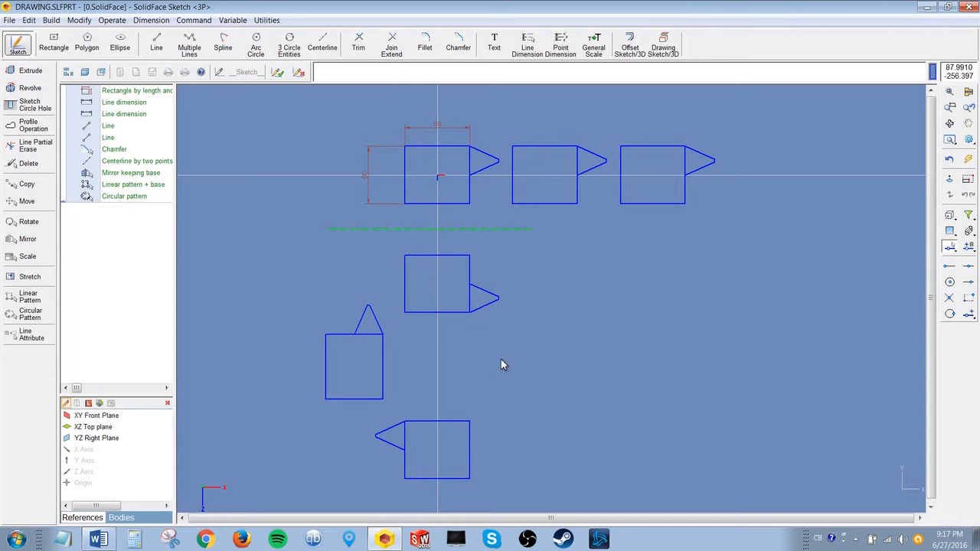
scroll(500, 365, "down", 3)
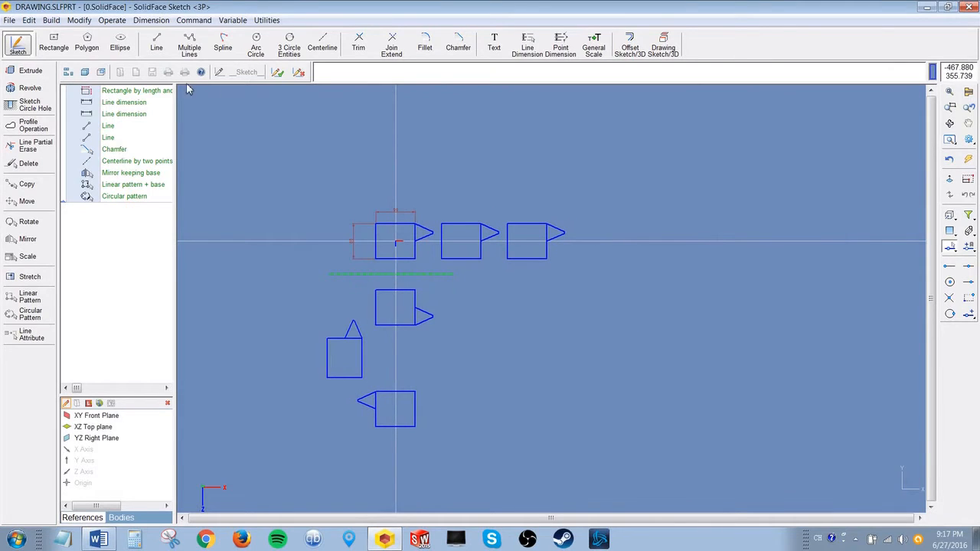
Step: Draw an inscribed polygon defined by its center with 6 sides and radius 10 in the open area beside the circular pattern
left_click(88, 40)
left_click(491, 323)
left_click(442, 321)
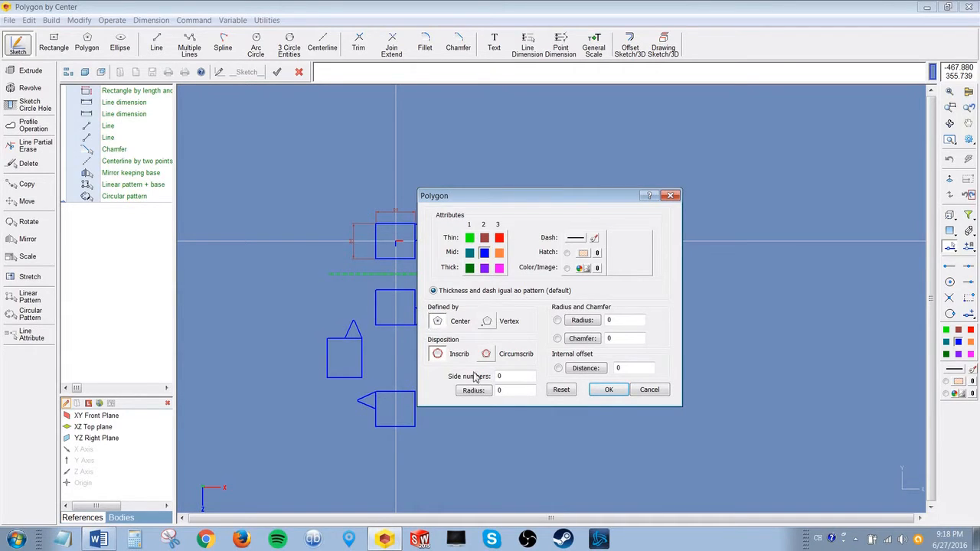
left_click(511, 376)
type("6")
left_click(522, 392)
type("10")
left_click(609, 389)
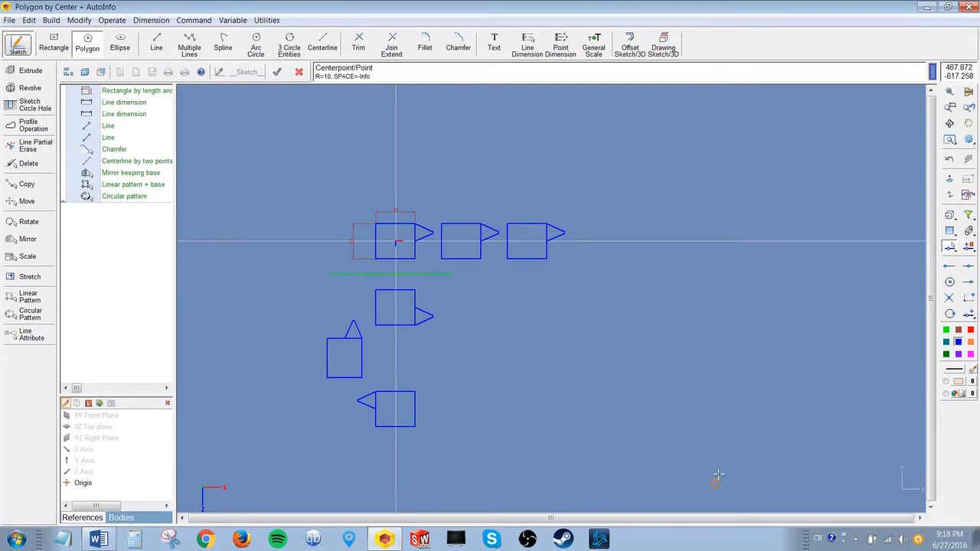
left_click(517, 363)
scroll(495, 368, "up", 1)
Step: Edit the hexagon to give it a larger radius, and place it beside the mirrored profile
double_click(125, 209)
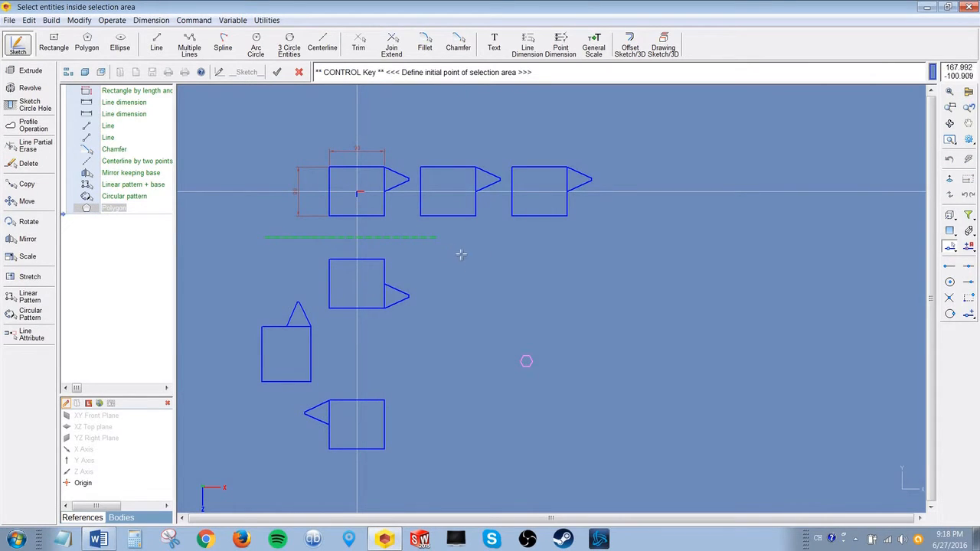
double_click(113, 208)
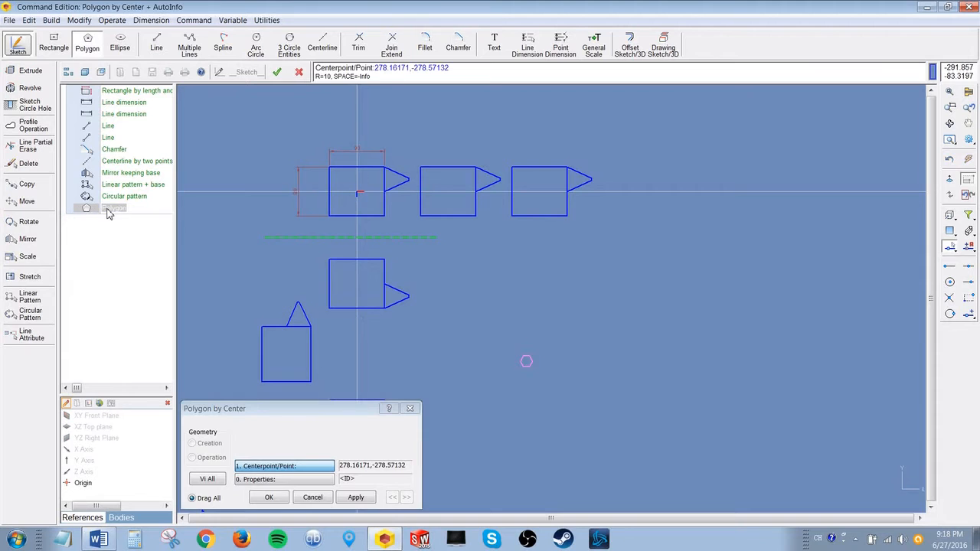
left_click(383, 307)
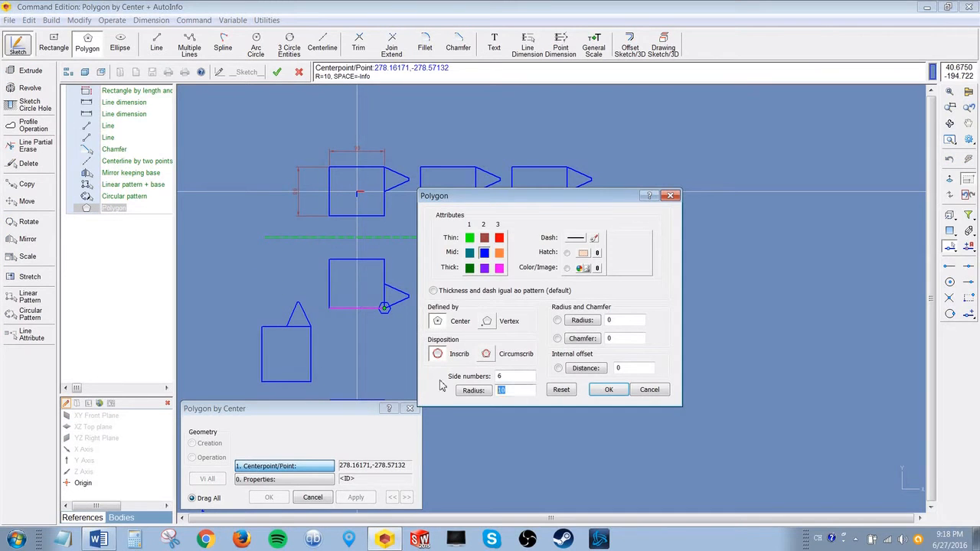
left_click(606, 392)
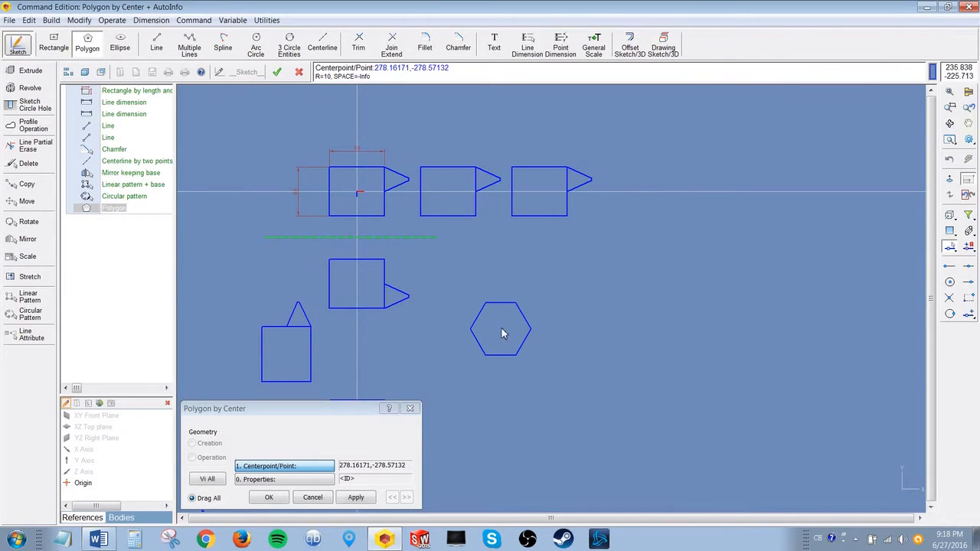
left_click(502, 329)
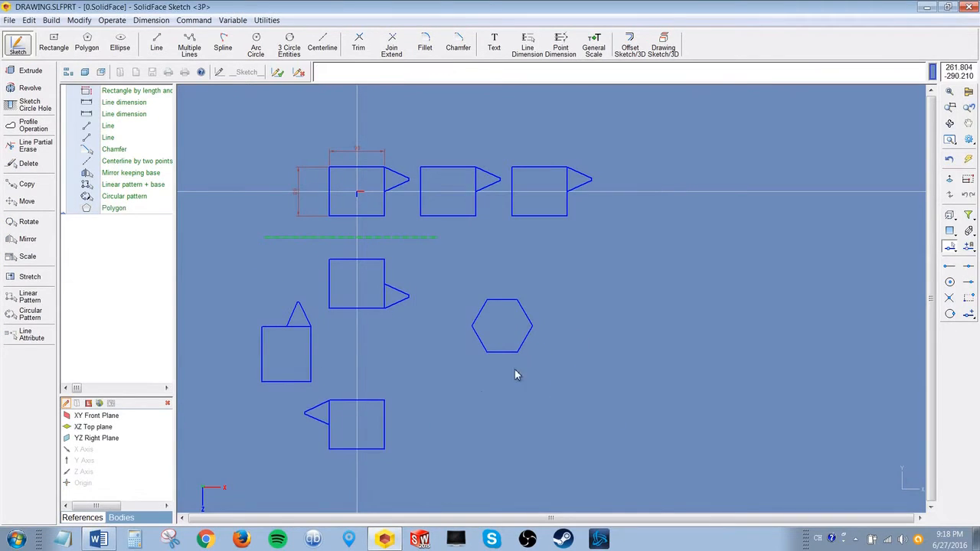
Step: Draw an ellipse by center and radius with X radius 50 and Y radius 10, just beyond the hexagon
left_click(119, 42)
type("50")
key("Tab")
type("10")
left_click(606, 312)
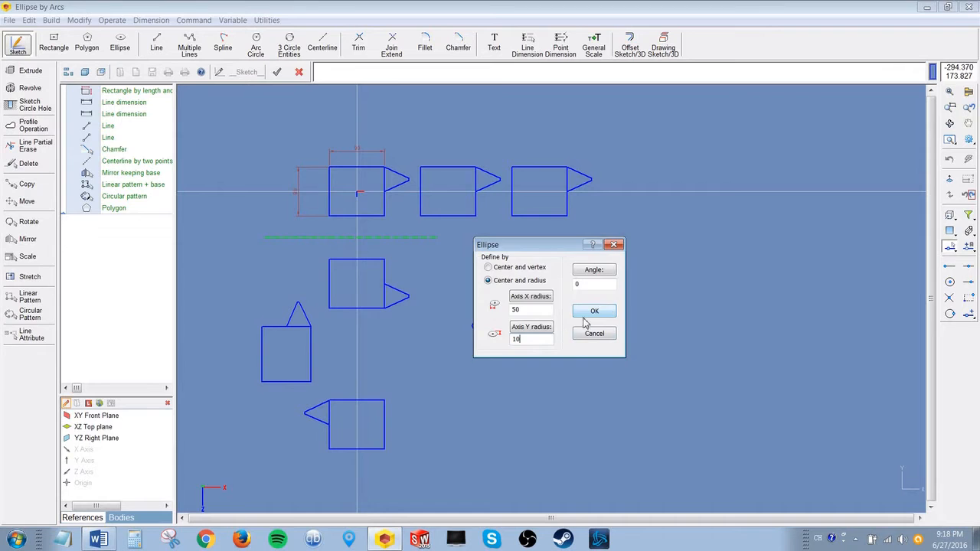
left_click(597, 326)
scroll(772, 307, "up", 2)
scroll(624, 295, "down", 2)
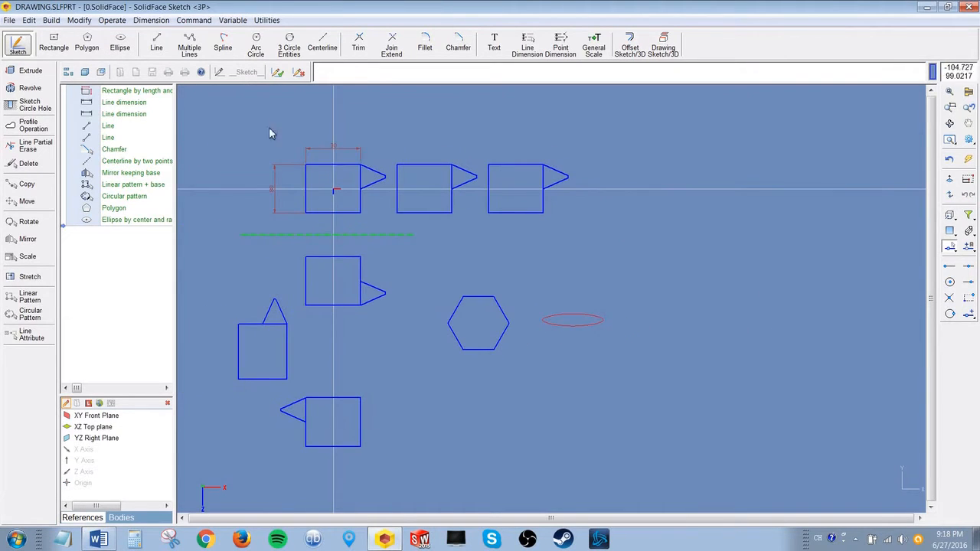
Step: Draw a closed, irregular six-sided outline with Multiple Lines below the hexagon and ellipse
left_click(188, 49)
left_click(433, 433)
left_click(490, 391)
left_click(578, 390)
left_click(600, 468)
left_click(507, 437)
key("ctrl")
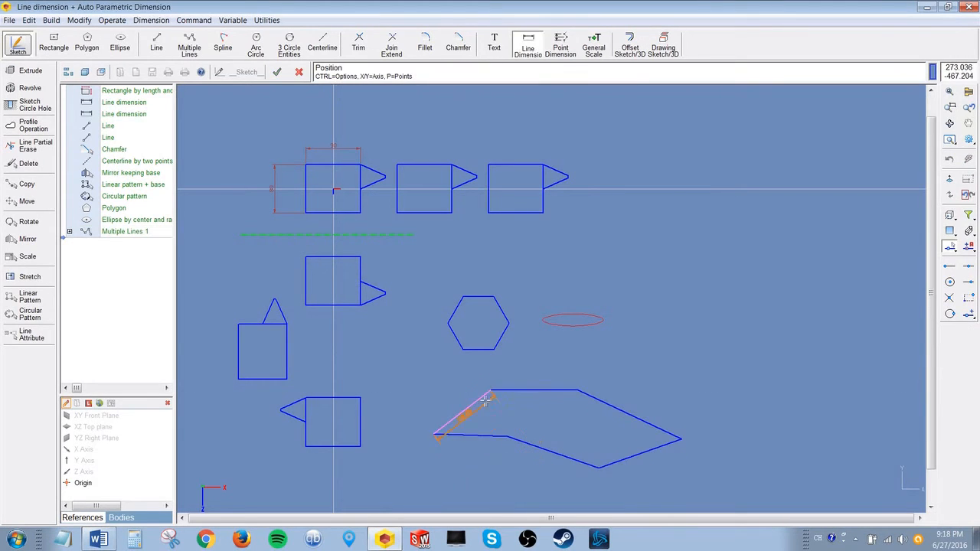
key("Escape")
Step: Draw a closed, rounded freeform spline through six points in the open area beyond the ellipse and six-sided outline
key("Right")
key("Right")
key("Right")
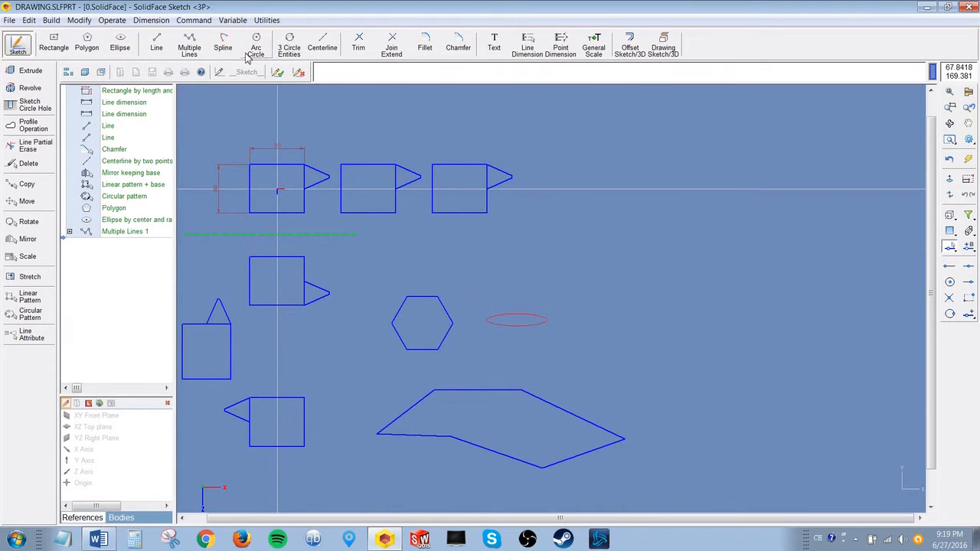
left_click(223, 48)
left_click(622, 361)
left_click(689, 321)
left_click(745, 284)
left_click(847, 334)
left_click(866, 421)
left_click(737, 416)
key("ctrl")
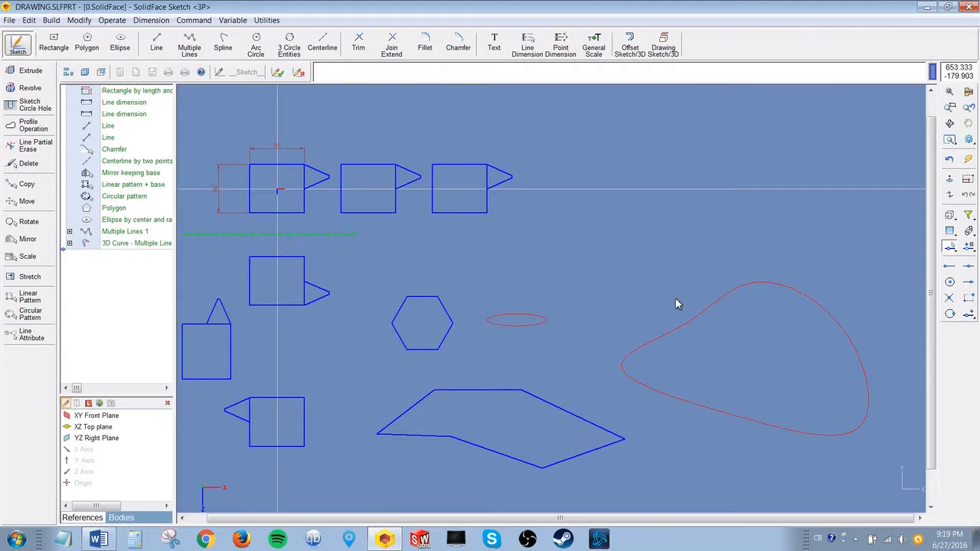
Step: Draw a large circle by center and radius point between the linear pattern and the spline
left_click(259, 51)
left_click(614, 262)
left_click(560, 243)
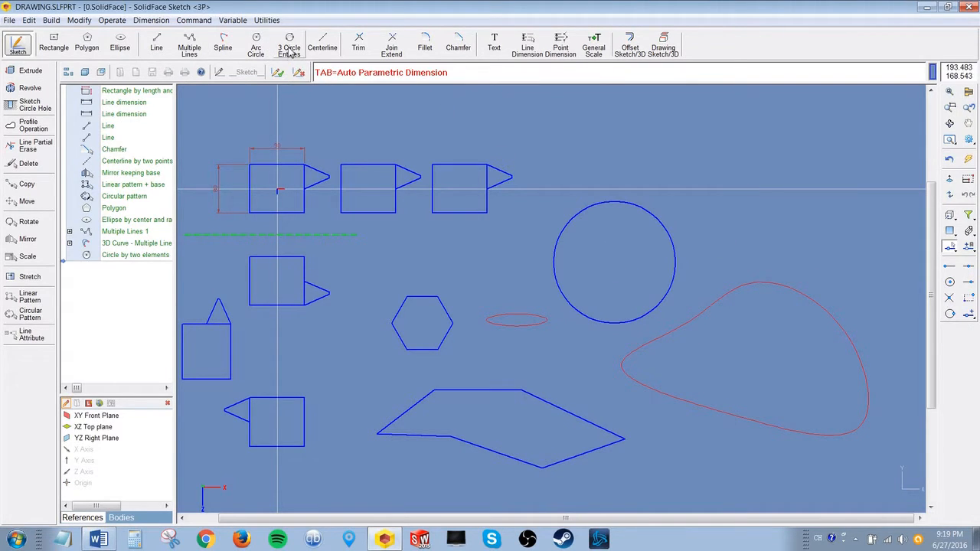
Step: Draw an upward-bulging three-point arc with a radius of about 100 below the spline
scroll(712, 291, "down", 4)
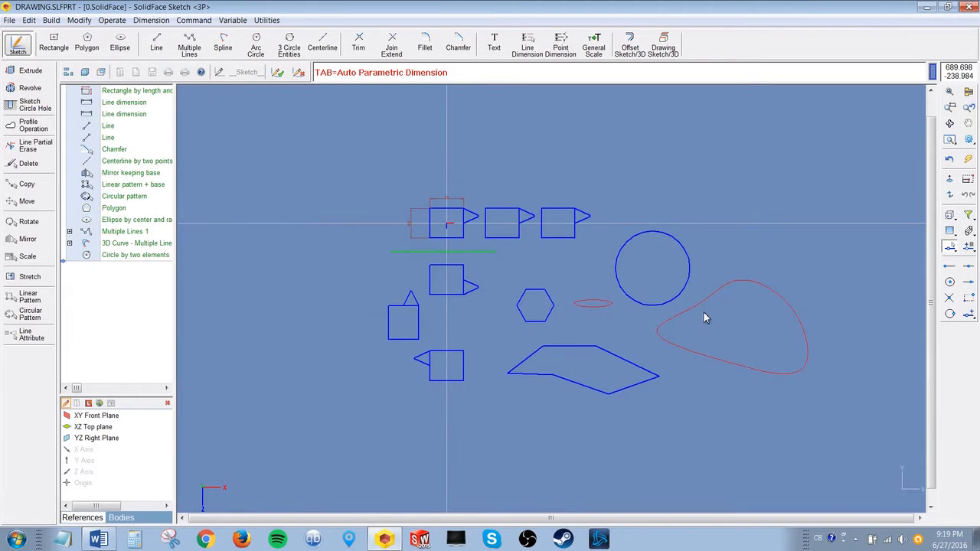
middle_click_drag(704, 313, 685, 313)
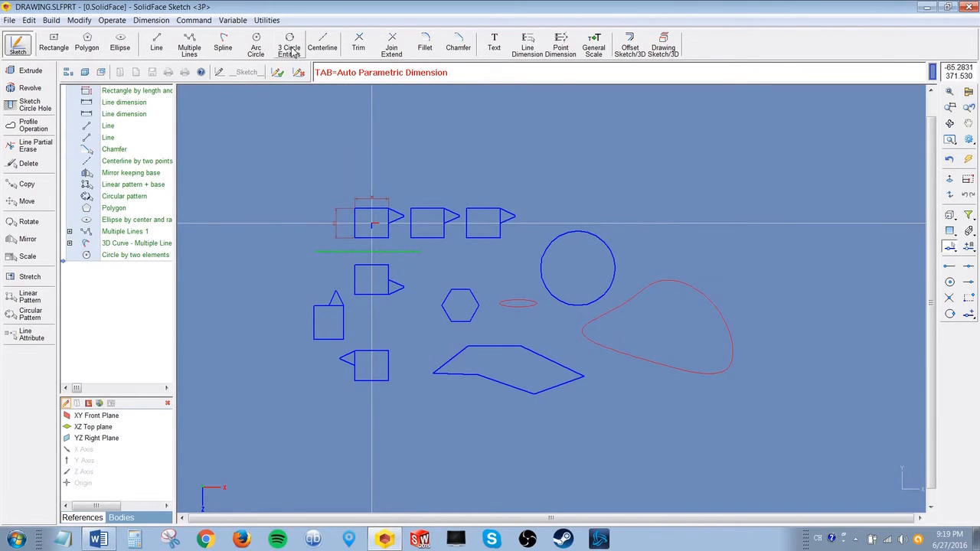
left_click(292, 52)
left_click(614, 408)
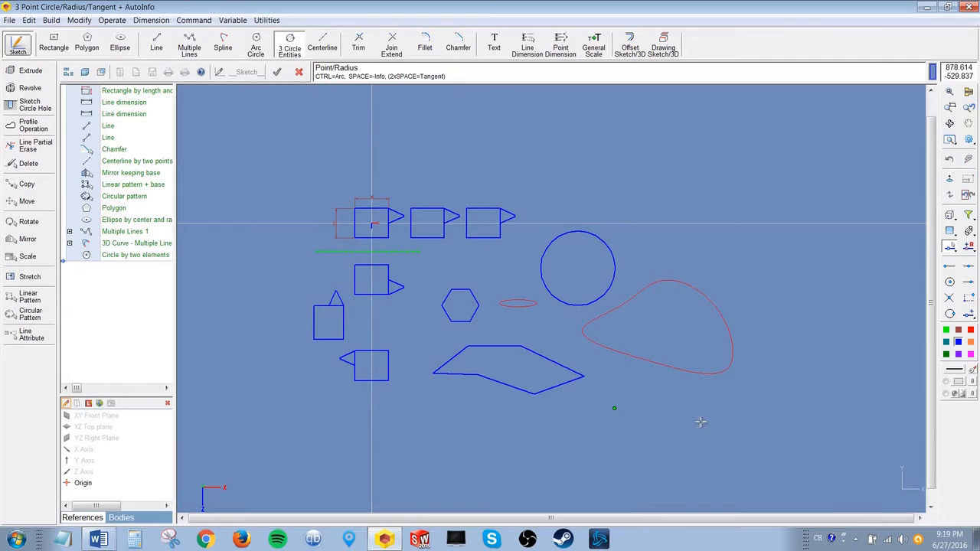
left_click(689, 407)
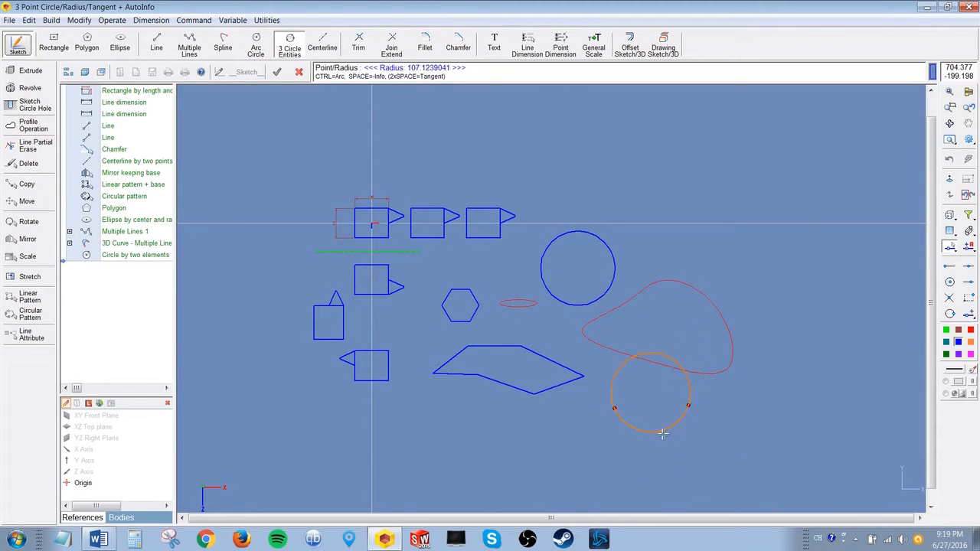
key("ctrl")
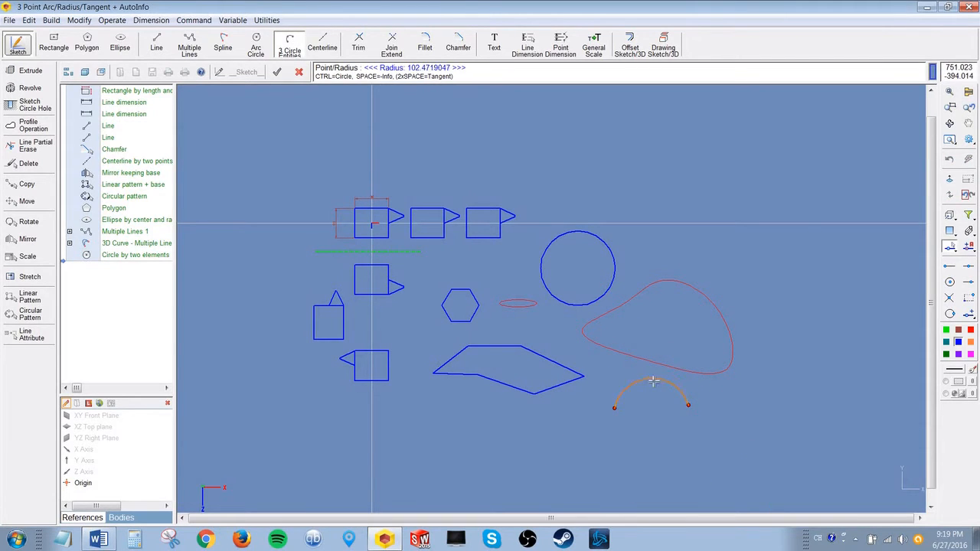
key("ctrl")
key("ctrl")
left_click(651, 375)
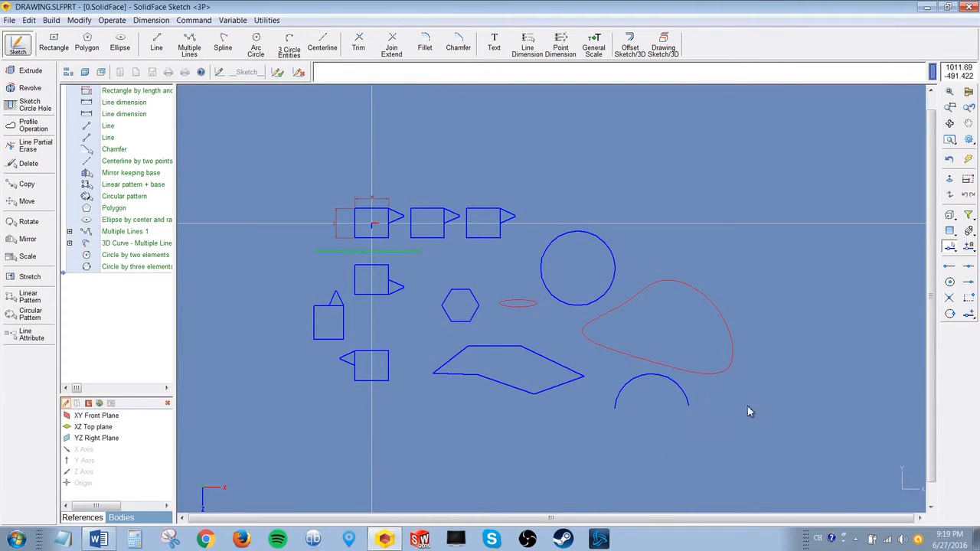
Step: Draw a circle with the 3 Circle Entities tool below the six-sided outline
left_click(289, 46)
left_click(557, 447)
key("ctrl")
left_click(522, 489)
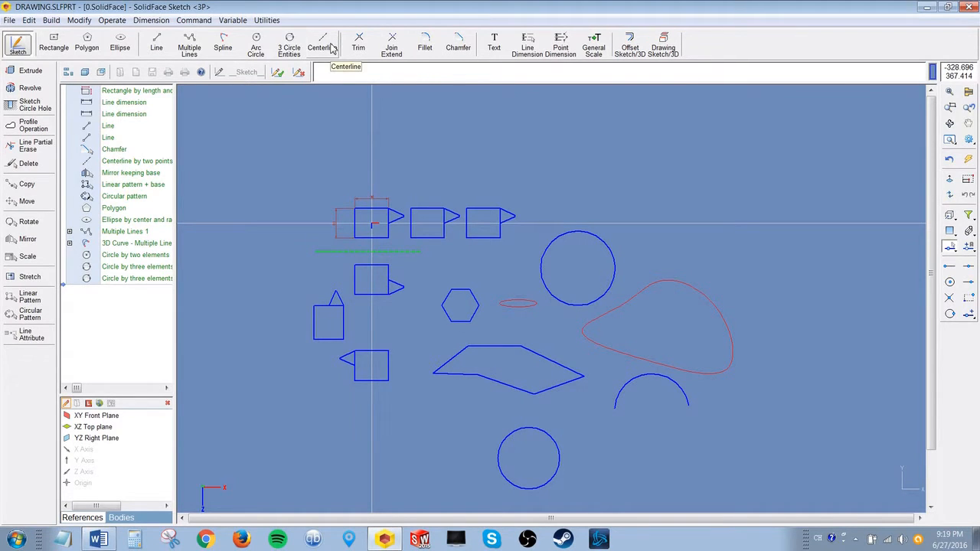
Step: Edit the large circle's attributes to use the thin green line and a hatch fill
right_click(601, 242)
left_click(631, 314)
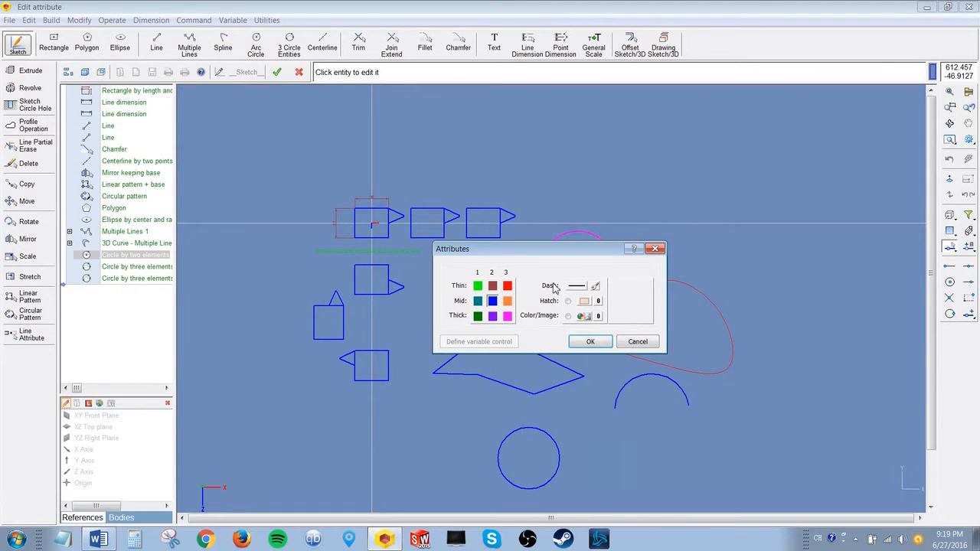
left_click(477, 289)
left_click(567, 303)
left_click(590, 341)
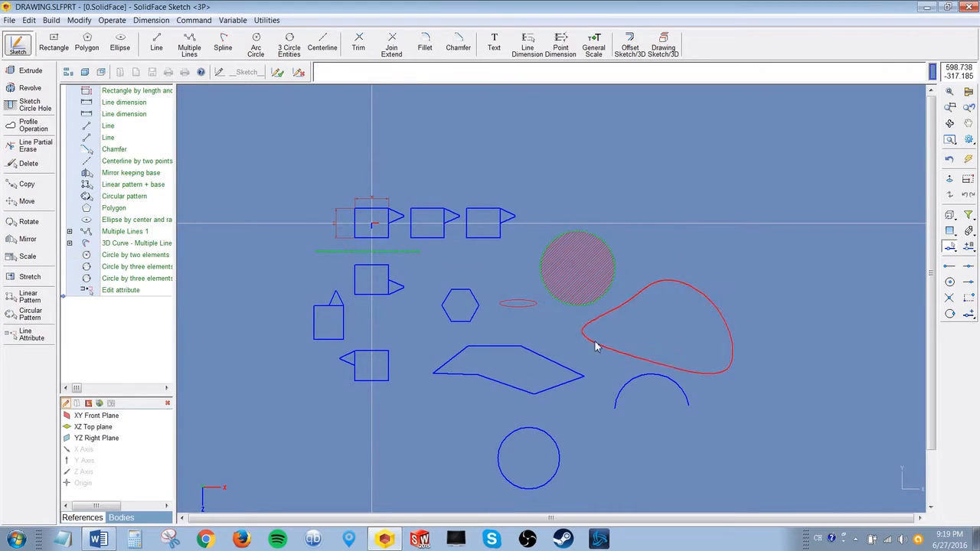
Step: Cancel the whole sketch and return to the part environment
scroll(618, 280, "up", 2)
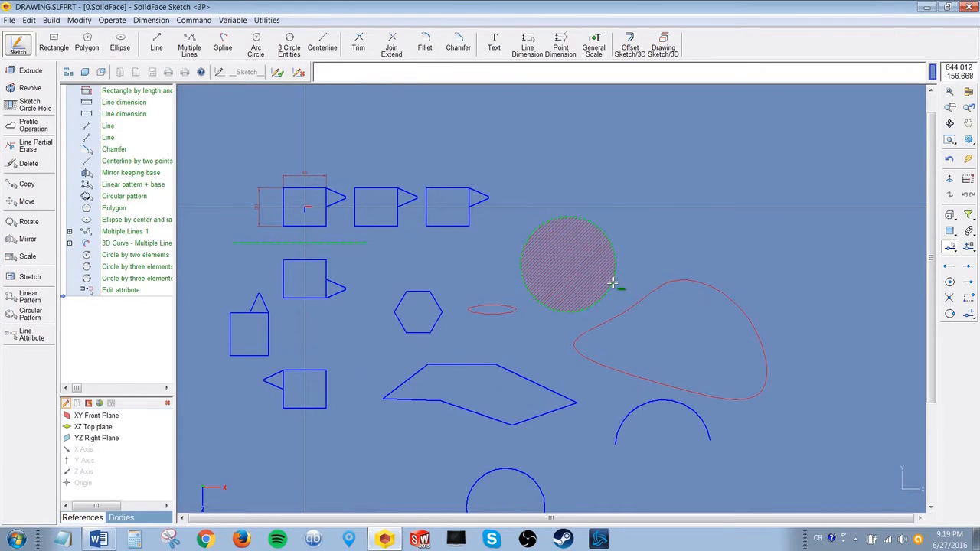
left_click(299, 74)
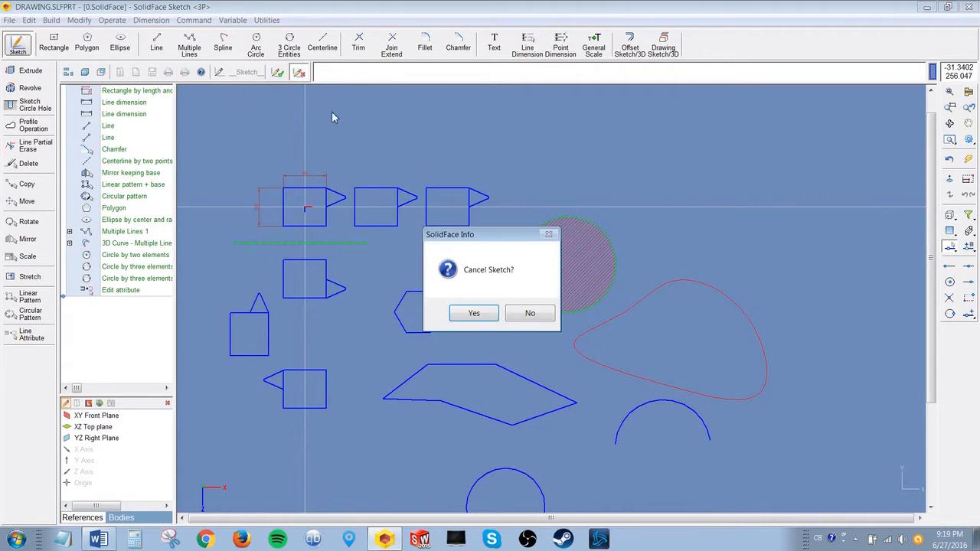
left_click(474, 314)
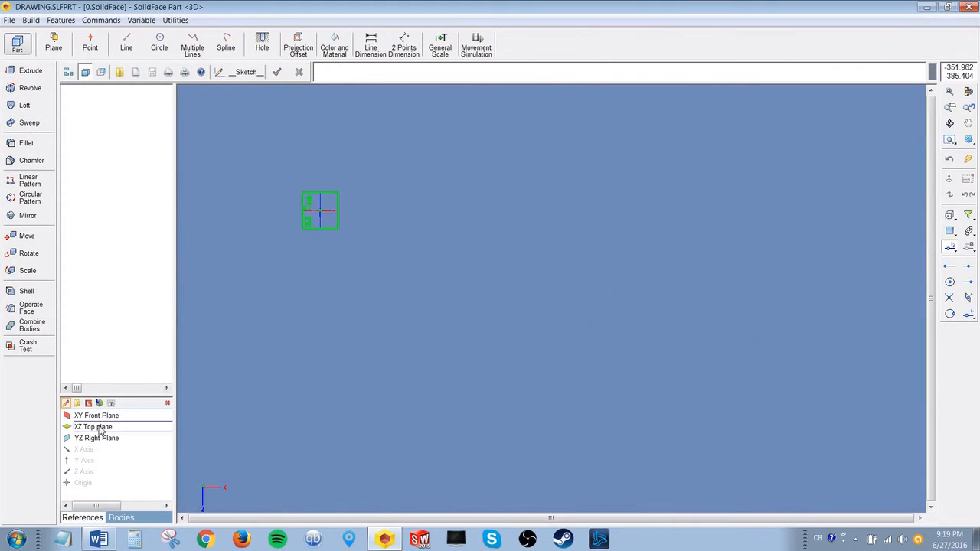
Step: Create a reference plane parallel to the XZ Top plane at a distance of 20
left_click(65, 46)
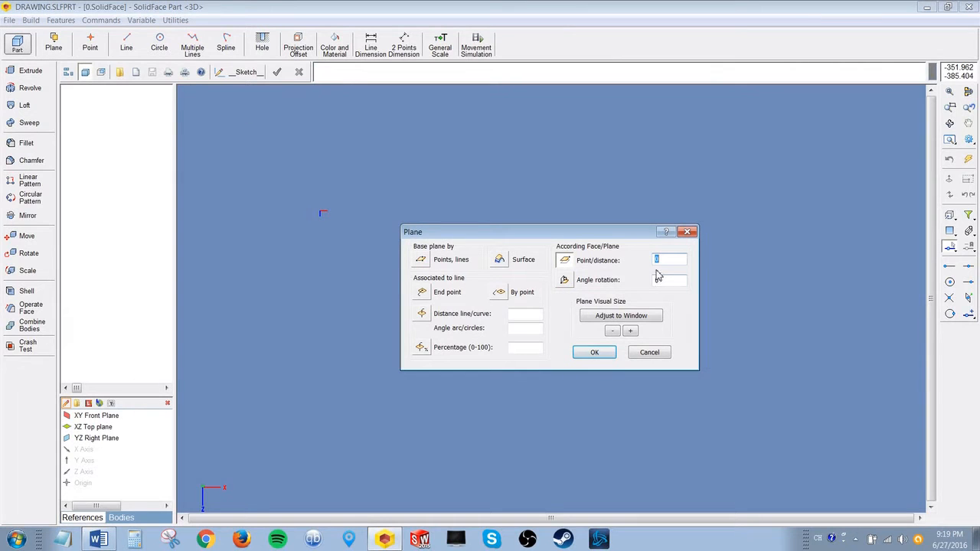
left_click(594, 352)
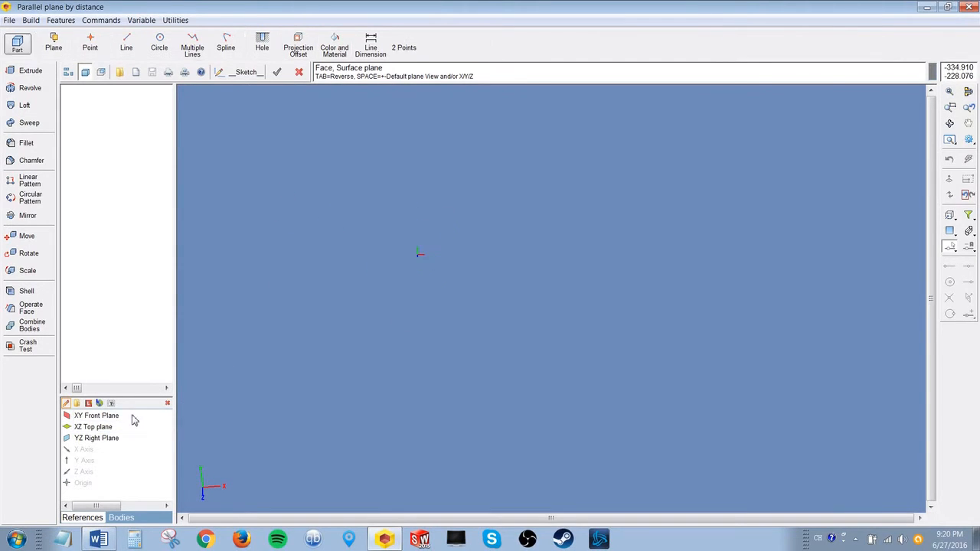
left_click(107, 431)
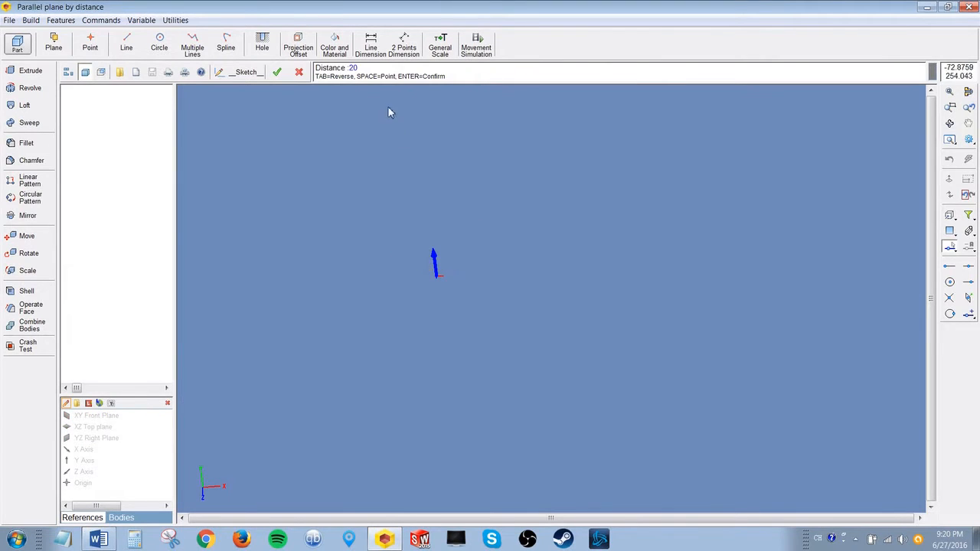
left_click(277, 72)
middle_click_drag(409, 240, 506, 304)
Step: Create a second reference plane parallel to the XZ Top plane, above the first offset plane
left_click(54, 44)
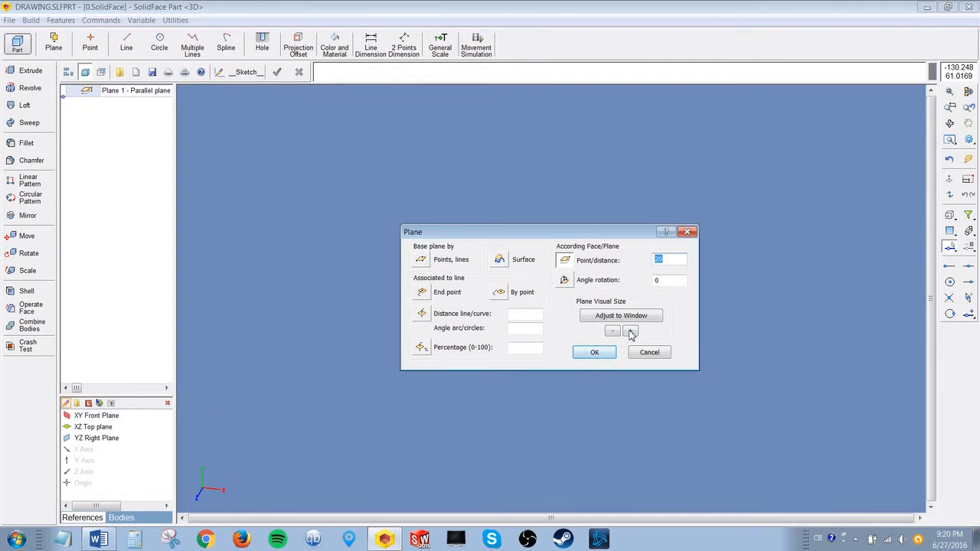
left_click(633, 331)
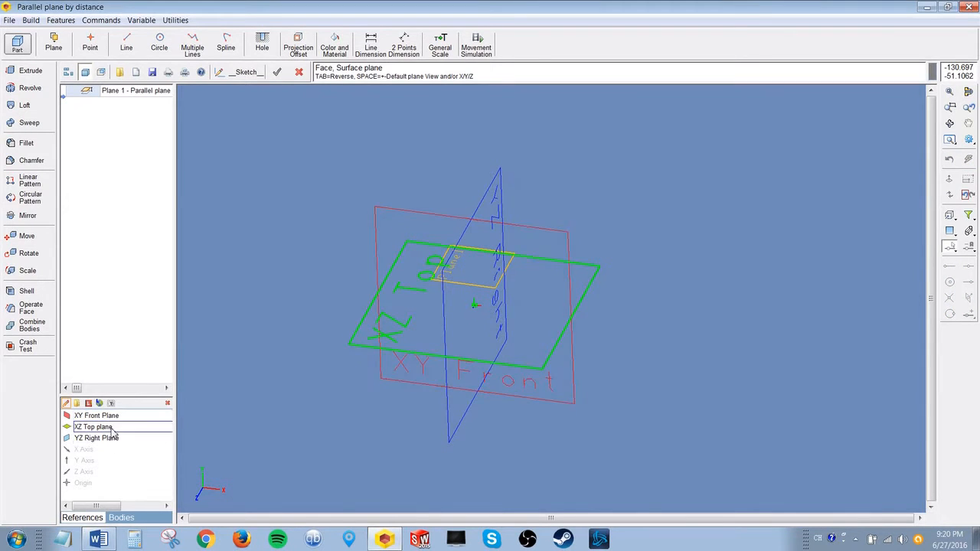
left_click(111, 427)
left_click(276, 73)
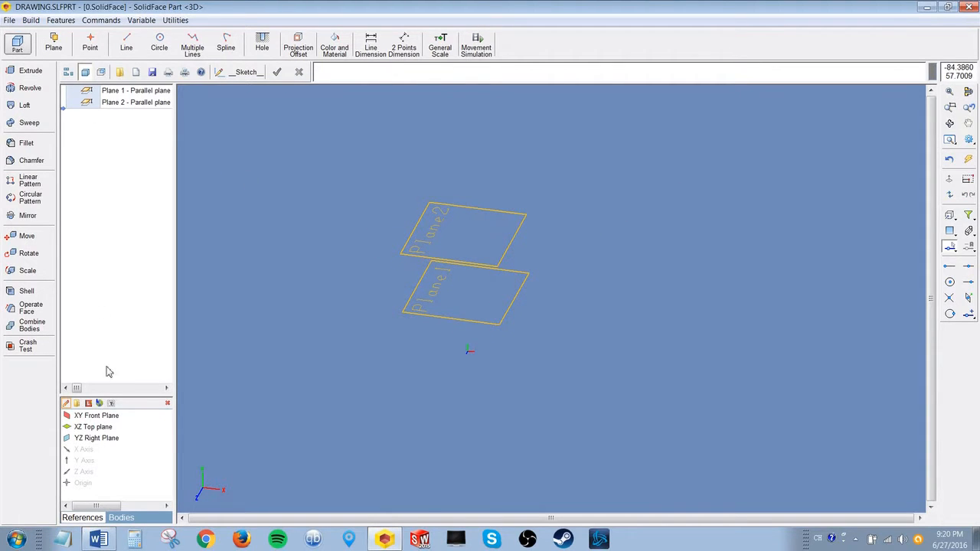
Step: Sketch a rectangle centered on the origin on the XZ Top plane, larger than the two offset planes
left_click(93, 427)
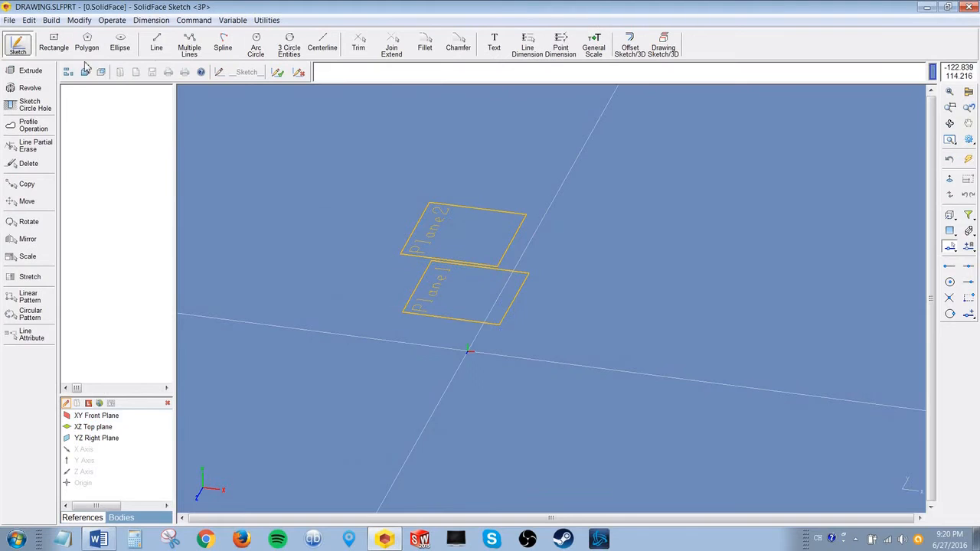
left_click(55, 45)
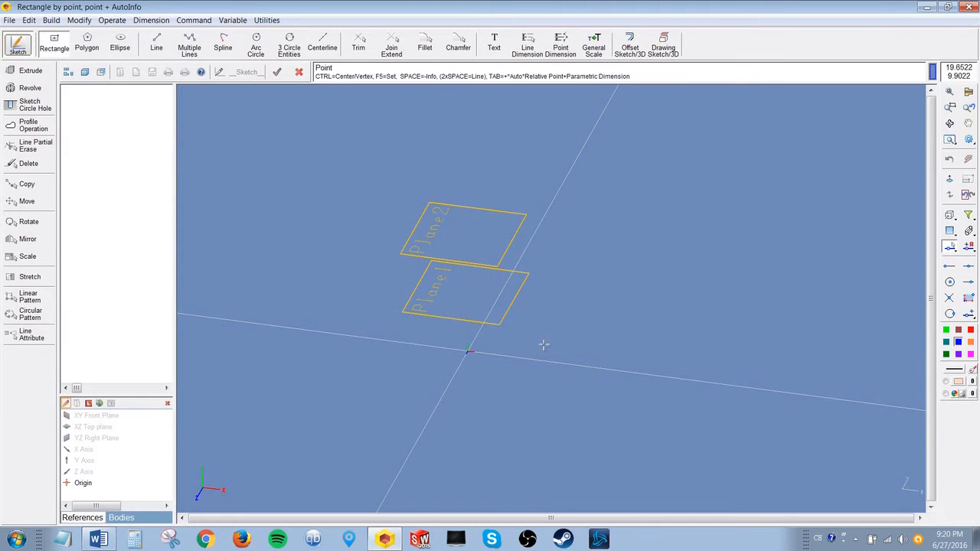
left_click(466, 353)
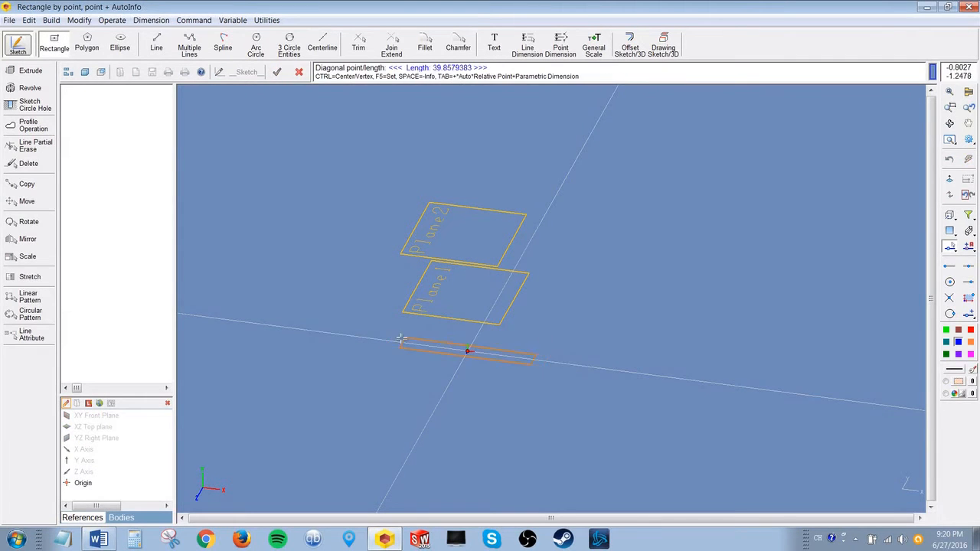
left_click(376, 261)
Step: Extrude the sketched rectangle upward as a boss by a distance of 10
left_click(31, 70)
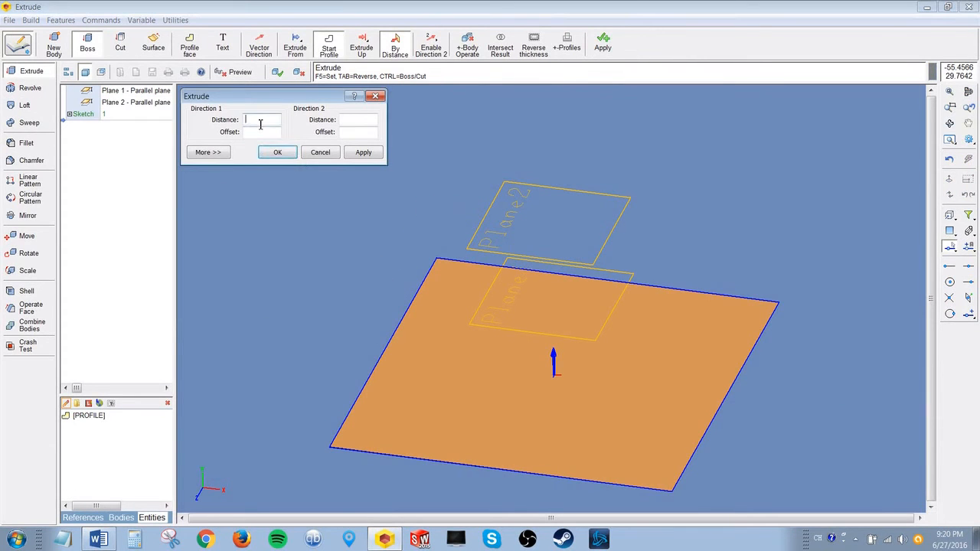
type("10")
key("Return")
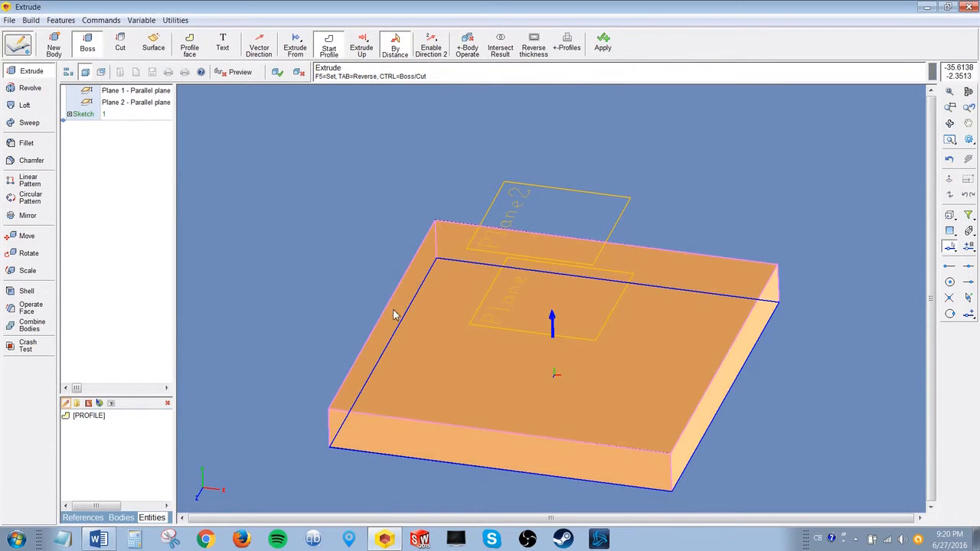
left_click(277, 73)
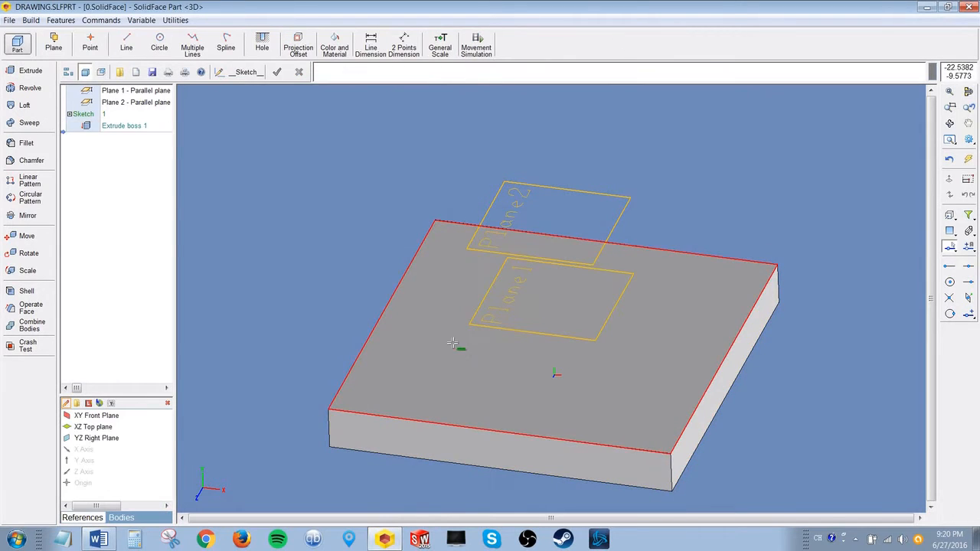
Step: Edit the rectangle in the base sketch by relocating its diagonal point, making the extruded block wide and shallow
double_click(98, 116)
double_click(401, 321)
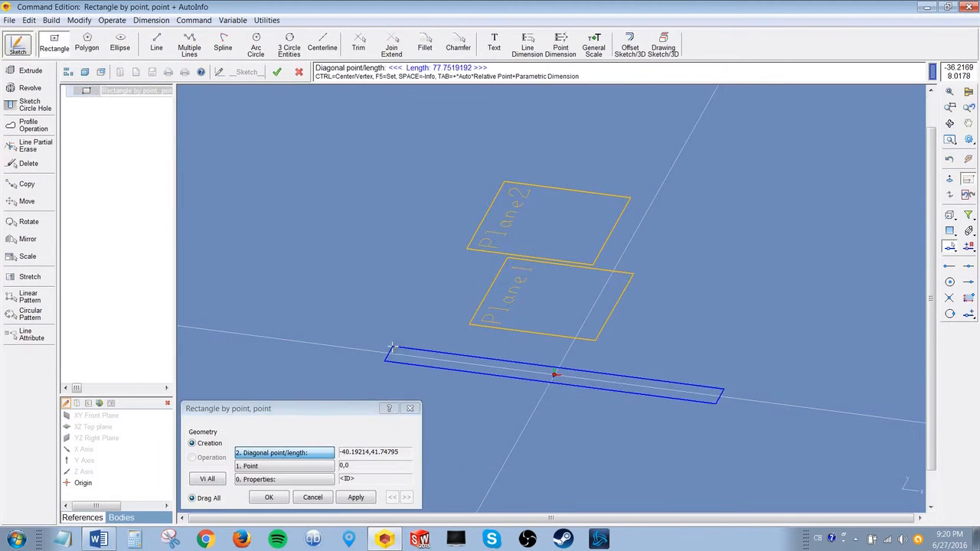
left_click(365, 300)
left_click(277, 73)
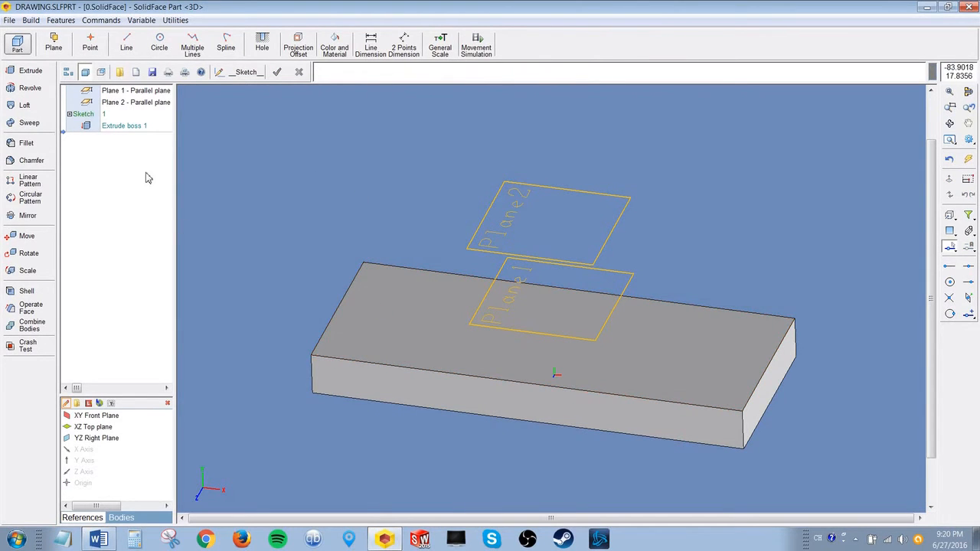
Step: Edit the base rectangle again, moving its diagonal corner beyond the upper offset plane's back edge to make the block long in the Z direction
double_click(124, 126)
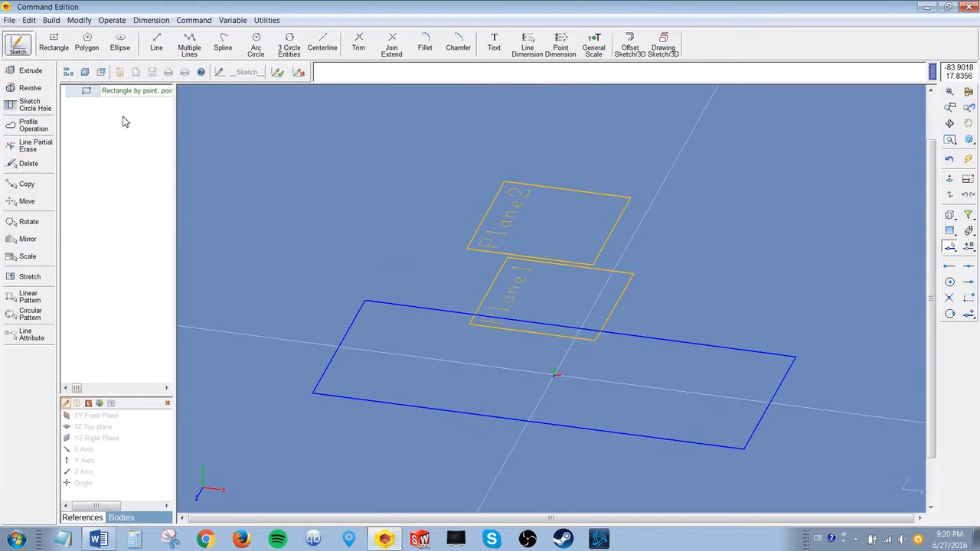
left_click(386, 302)
left_click(500, 170)
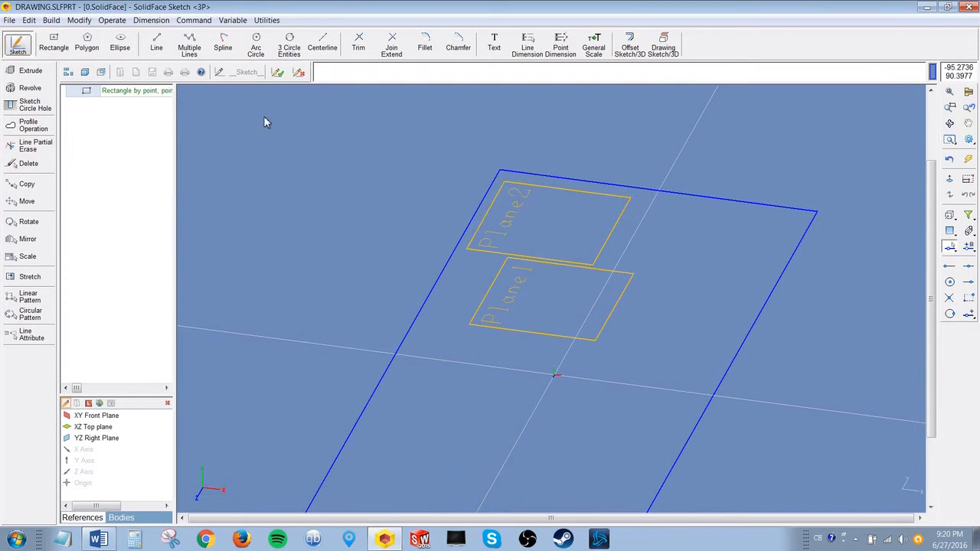
left_click(277, 73)
scroll(426, 392, "down", 4)
mouse_move(426, 392)
middle_mouse_down()
mouse_move(413, 338)
mouse_move(373, 338)
mouse_move(357, 289)
middle_mouse_up()
scroll(320, 180, "up", 3)
scroll(394, 277, "down", 4)
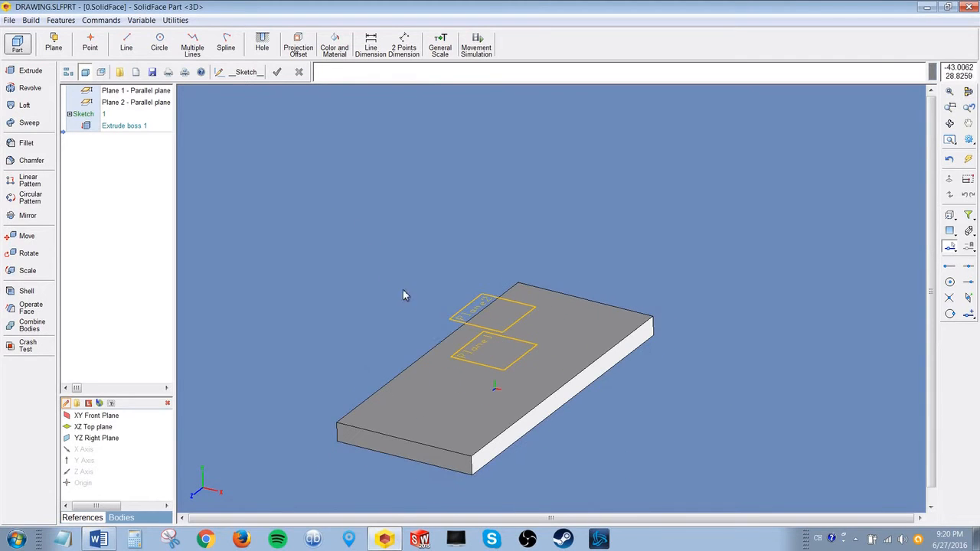
scroll(431, 320, "up", 2)
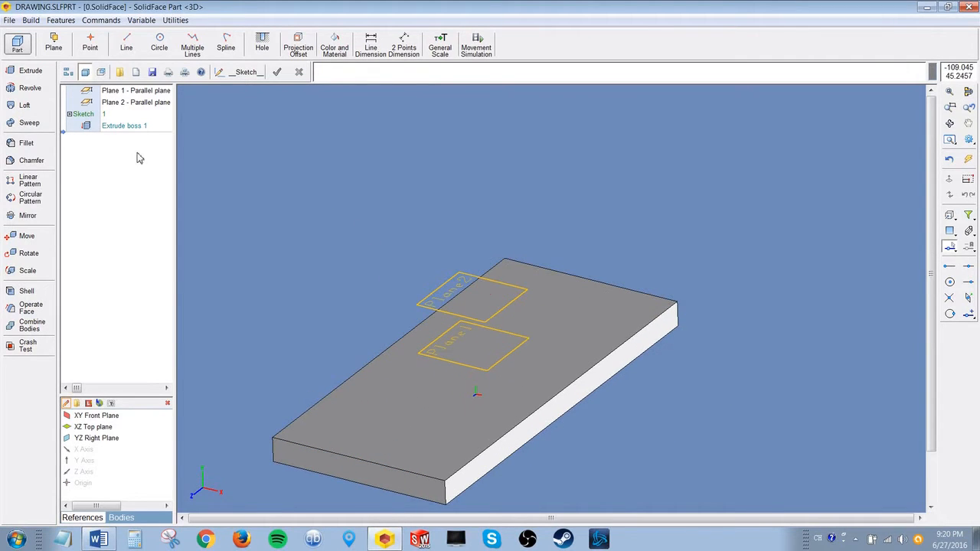
Step: Delete all commands from the rectangle sketch onward, including the extruded boss, keeping the two offset planes
left_click(127, 126)
right_click(119, 121)
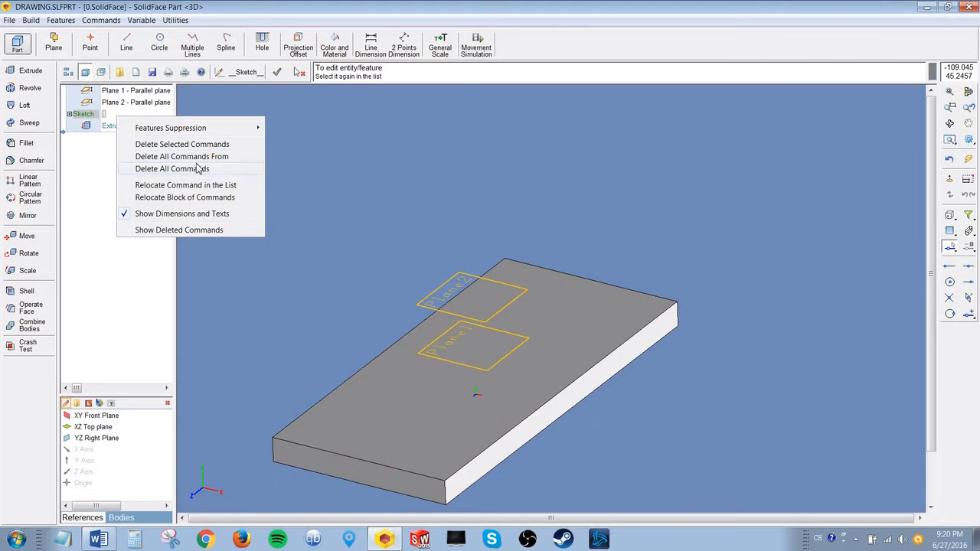
left_click(203, 156)
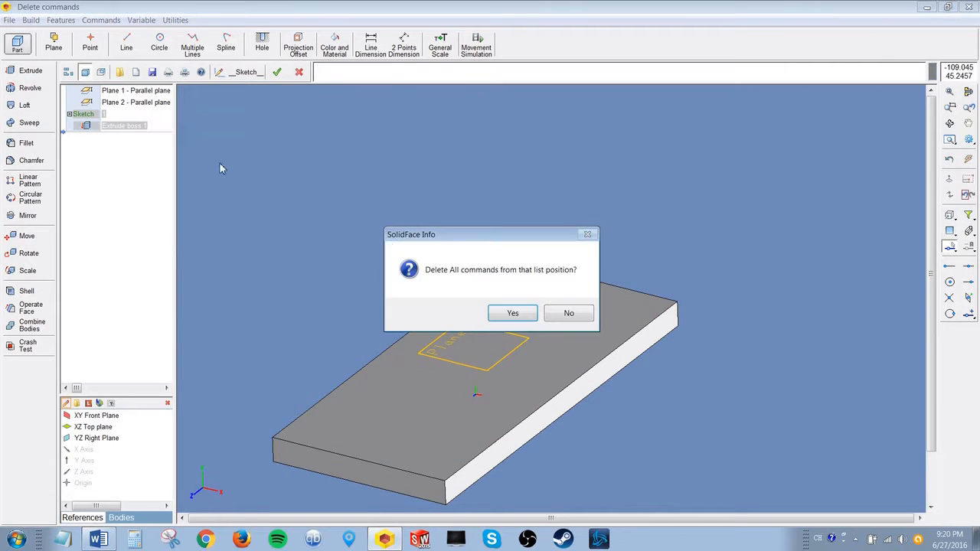
left_click(511, 316)
Step: Sketch an open chain of four connected line segments near the origin on the XZ Top plane with Multiple Lines
left_click(97, 427)
double_click(97, 429)
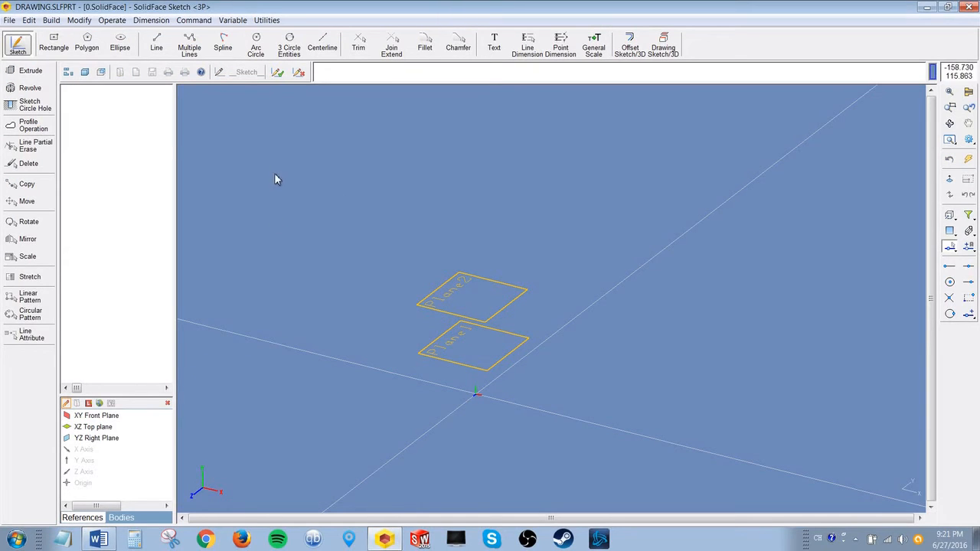
left_click(189, 48)
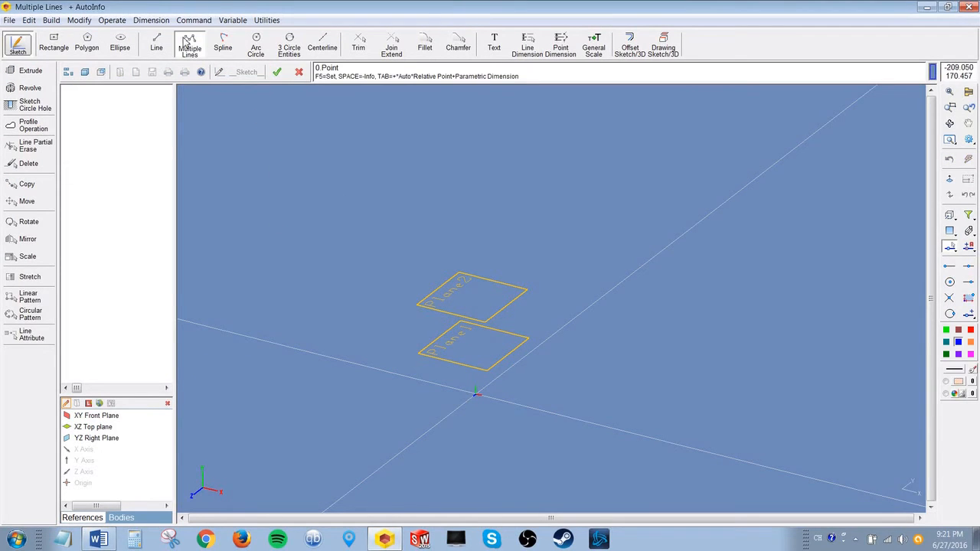
left_click(426, 421)
left_click(451, 381)
left_click(505, 381)
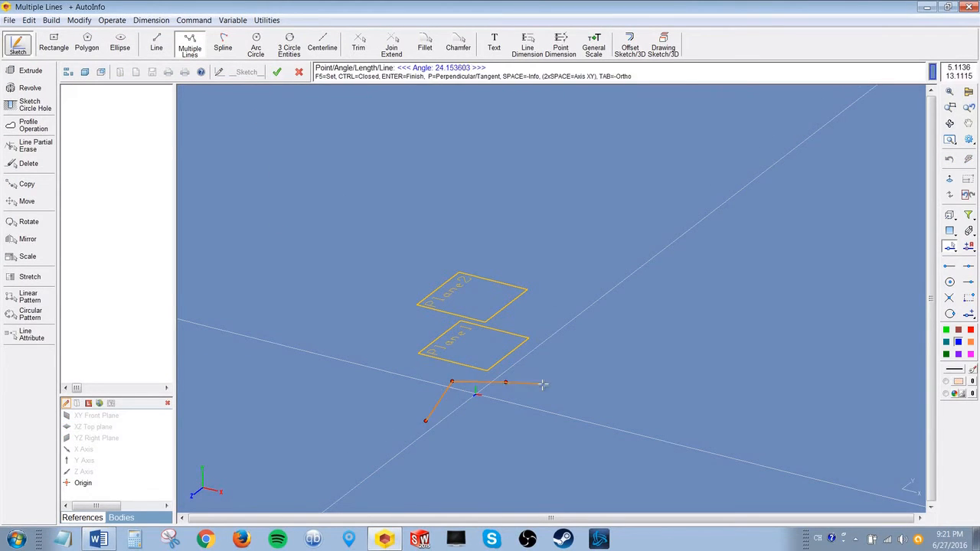
left_click(557, 361)
left_click(603, 316)
key("Escape")
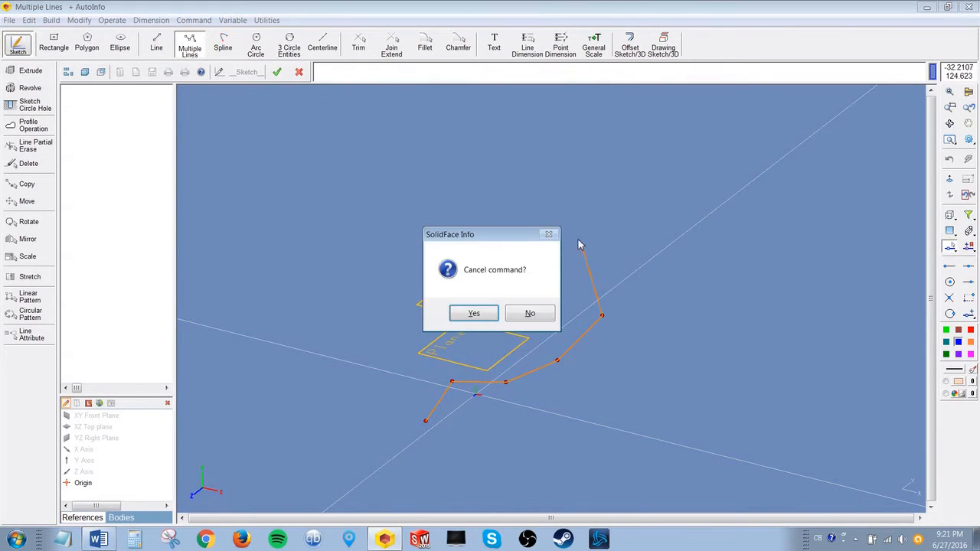
left_click(485, 316)
mouse_move(331, 238)
middle_mouse_down()
mouse_move(459, 283)
mouse_move(565, 295)
mouse_move(576, 335)
middle_mouse_up()
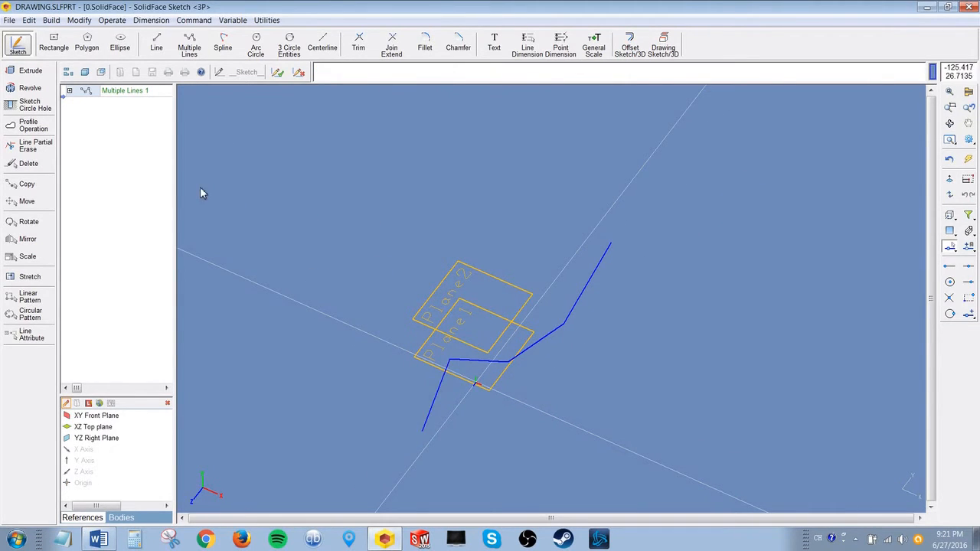
left_click(277, 73)
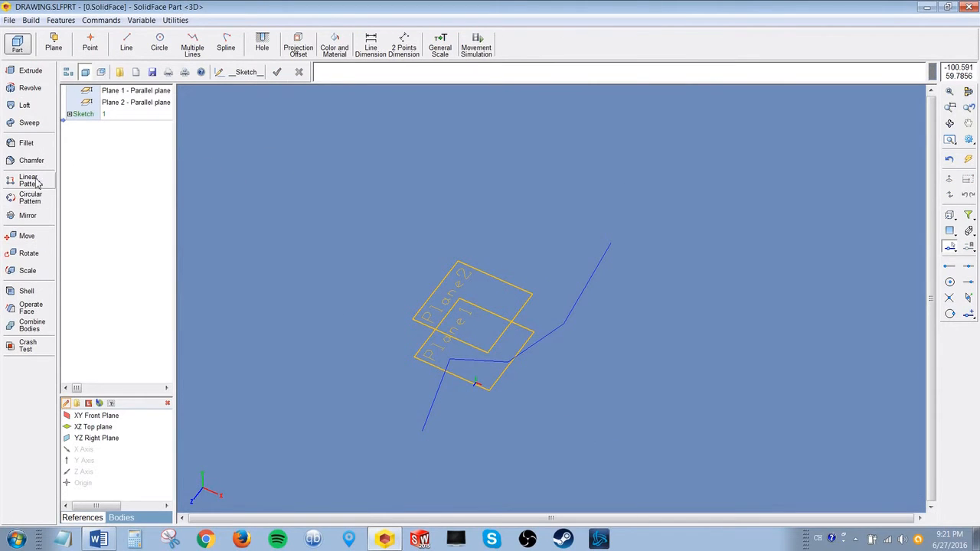
Step: Sweep a circular profile of radius 5 along the open line chain, with Keep Path enabled
left_click(30, 123)
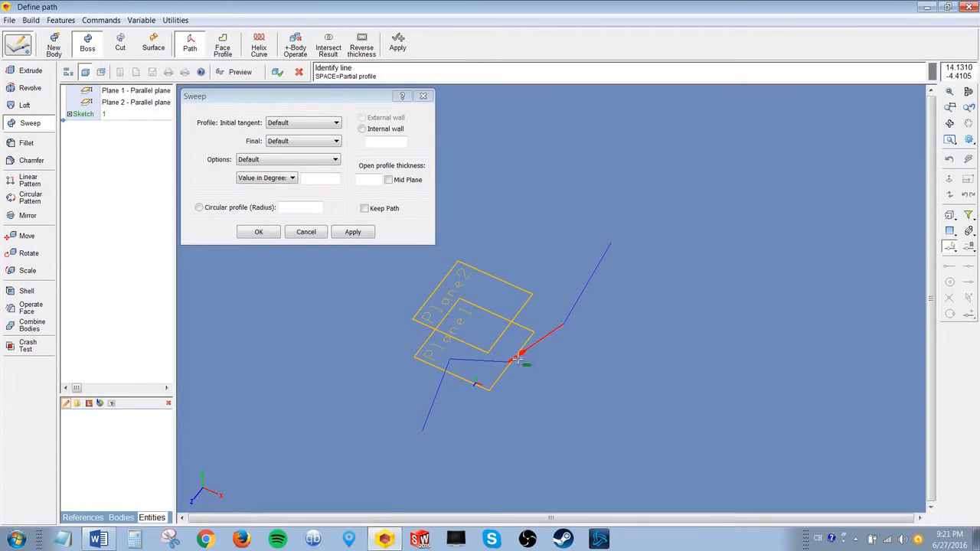
left_click(467, 360)
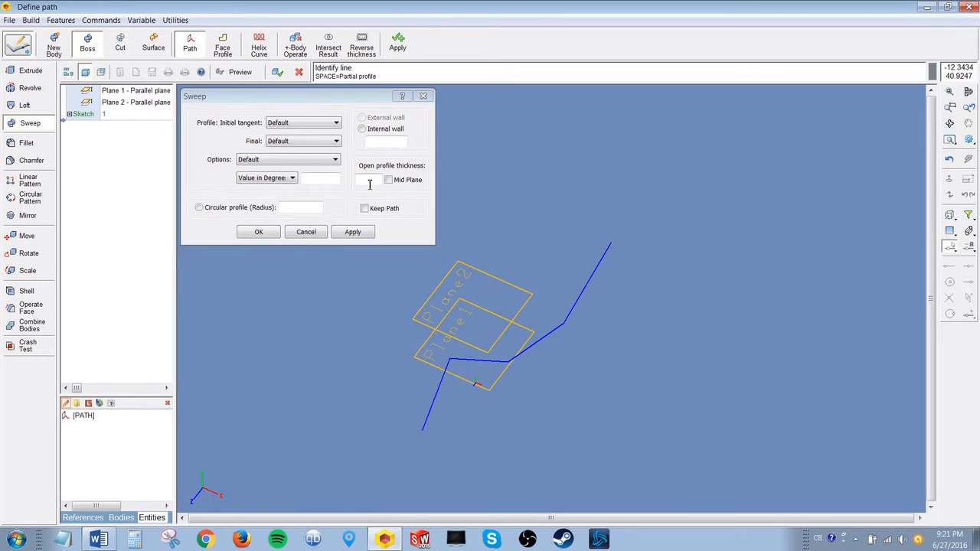
left_click(231, 208)
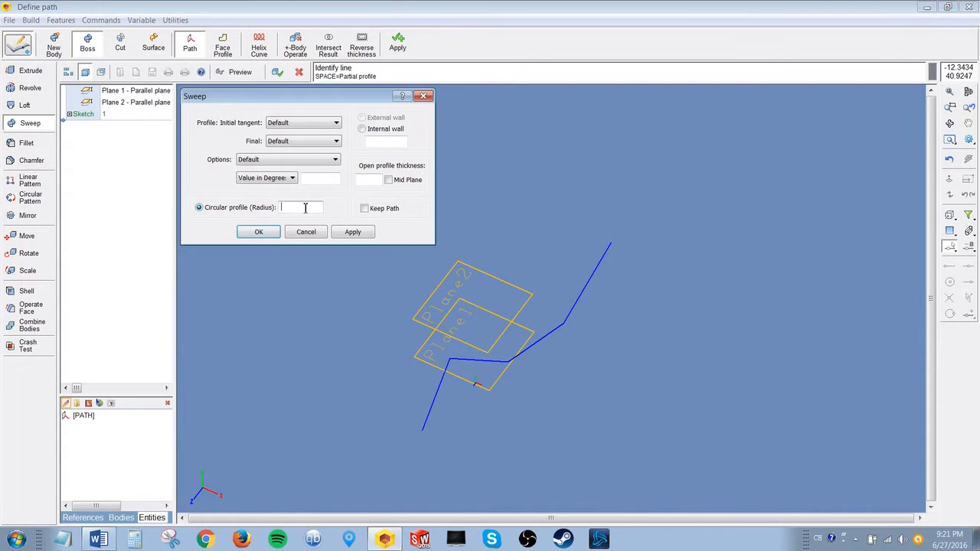
left_click(366, 208)
left_click(292, 208)
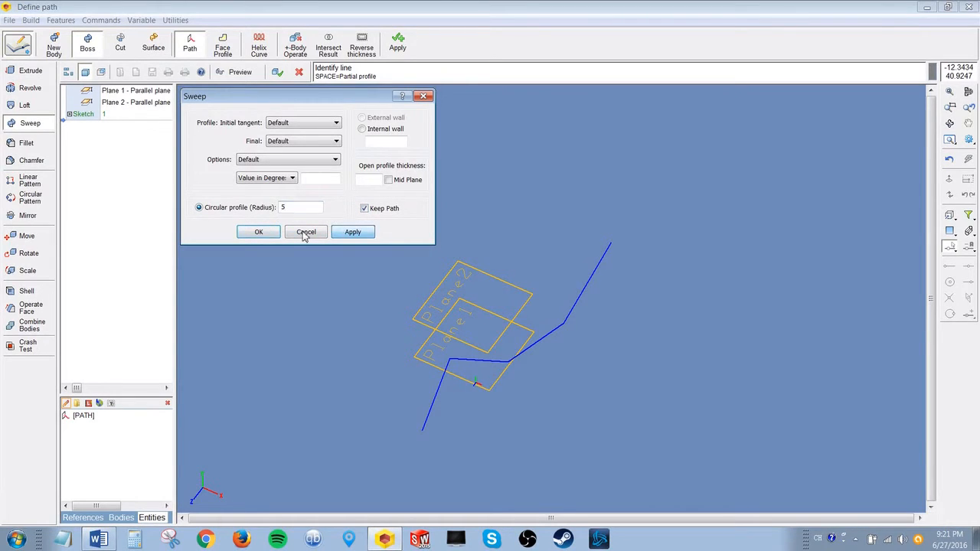
left_click(259, 232)
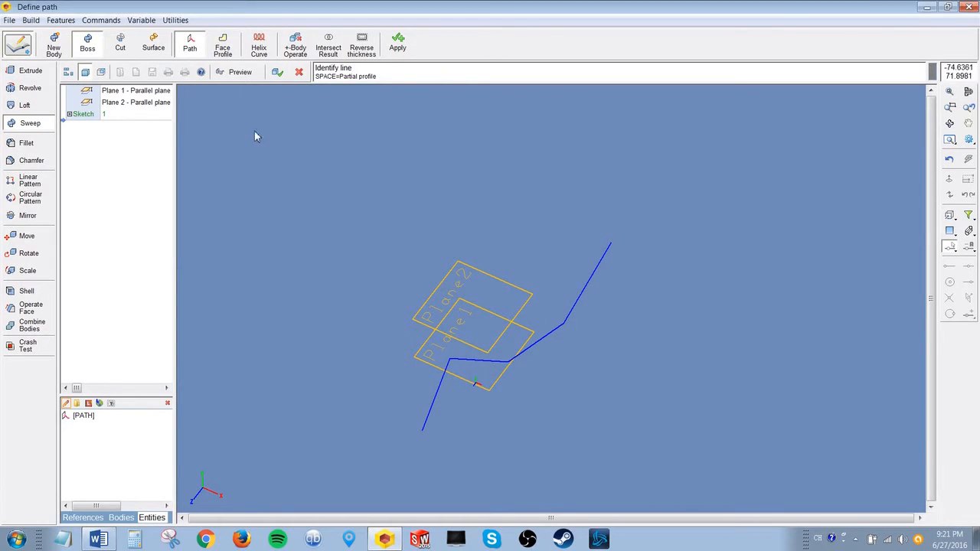
left_click(277, 72)
middle_click_drag(542, 182, 604, 201)
middle_click_drag(465, 274, 536, 313)
scroll(470, 355, "up", 2)
scroll(470, 355, "down", 2)
middle_click_drag(470, 354, 440, 268)
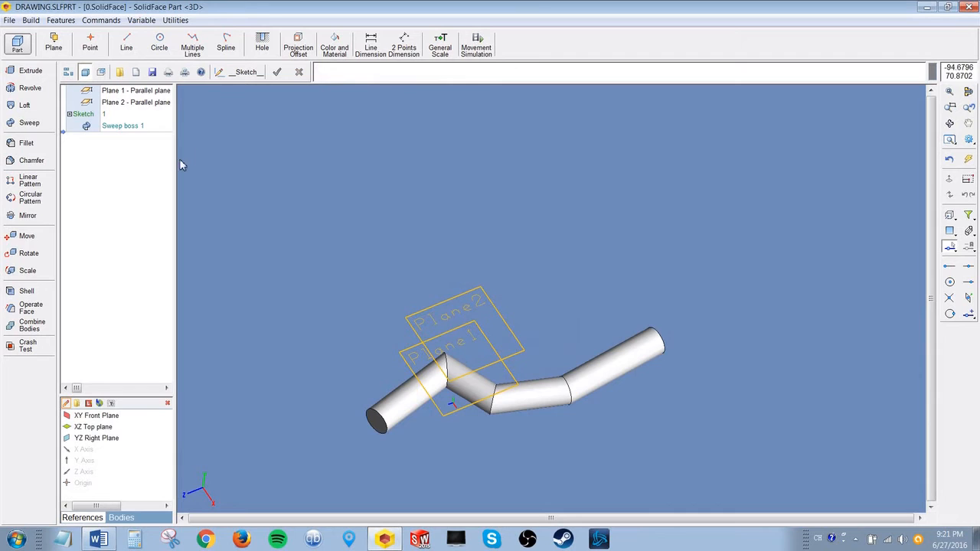
Step: Delete all commands from the line-chain sketch onward, including the sweep boss
left_click(144, 116)
right_click(144, 115)
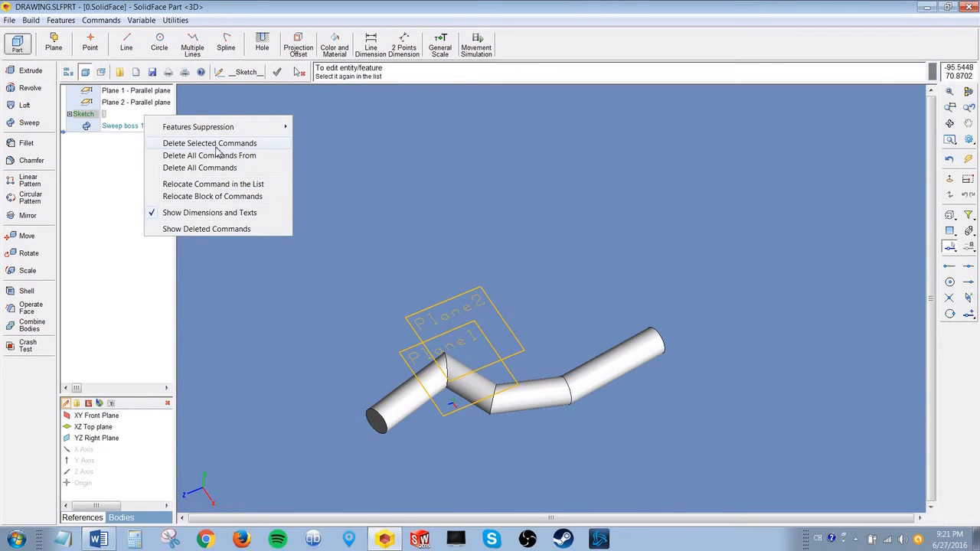
left_click(218, 157)
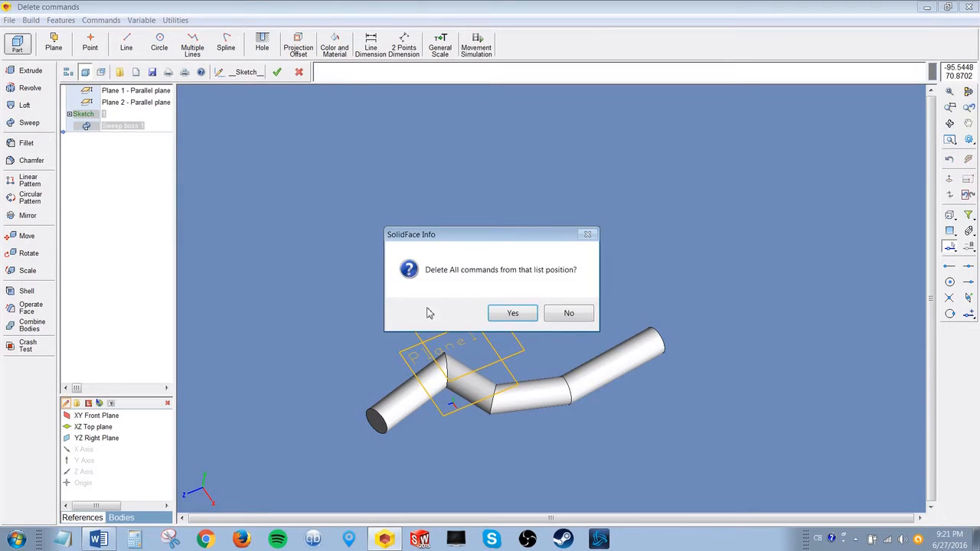
left_click(509, 314)
Step: Sketch an inscribed six-sided polygon of radius 10 centered on the origin on the XZ Top plane
middle_click_drag(470, 353, 393, 290)
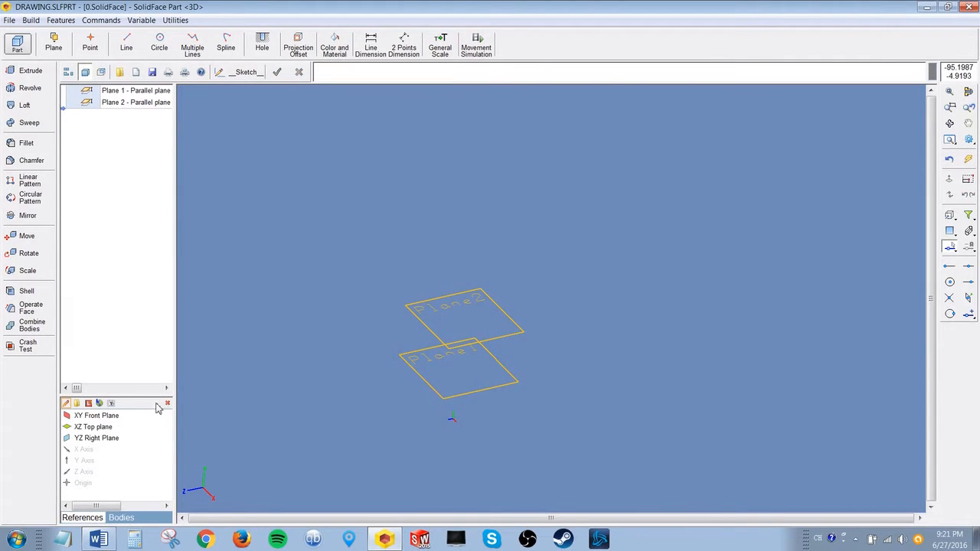
double_click(100, 432)
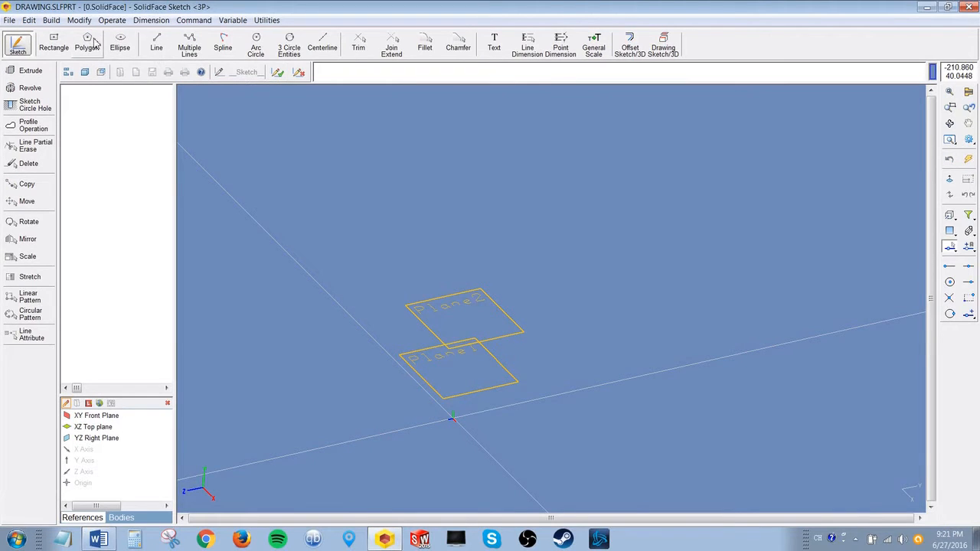
left_click(98, 44)
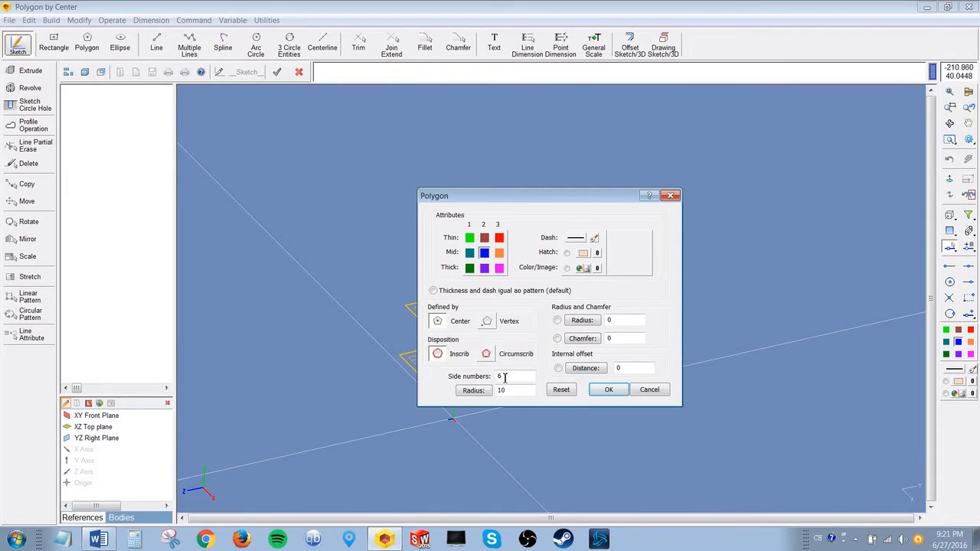
left_click(608, 390)
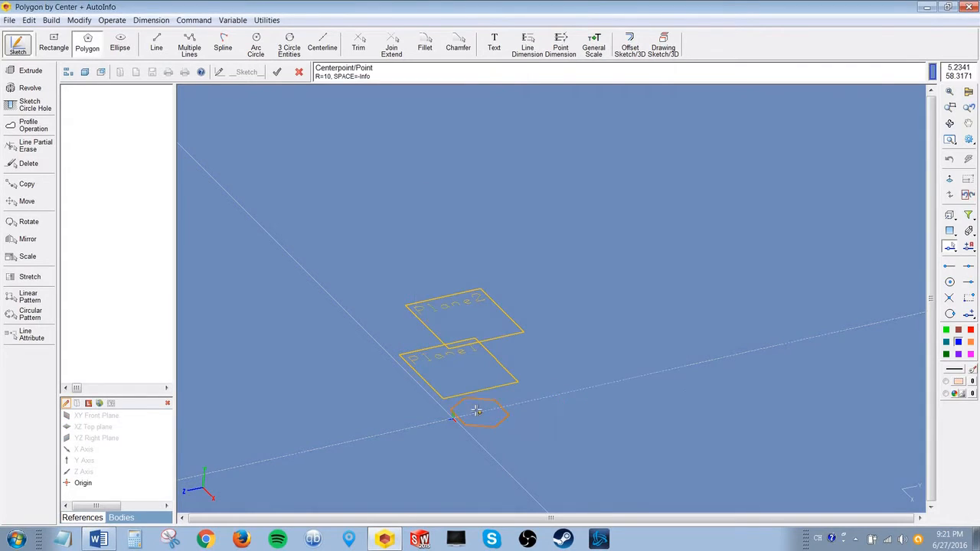
left_click(452, 417)
scroll(451, 416, "up", 2)
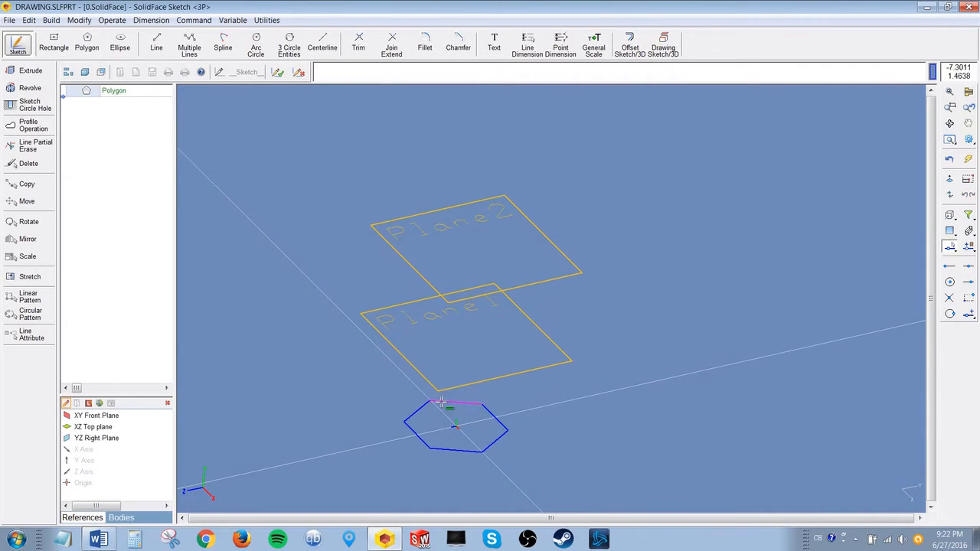
left_click(276, 72)
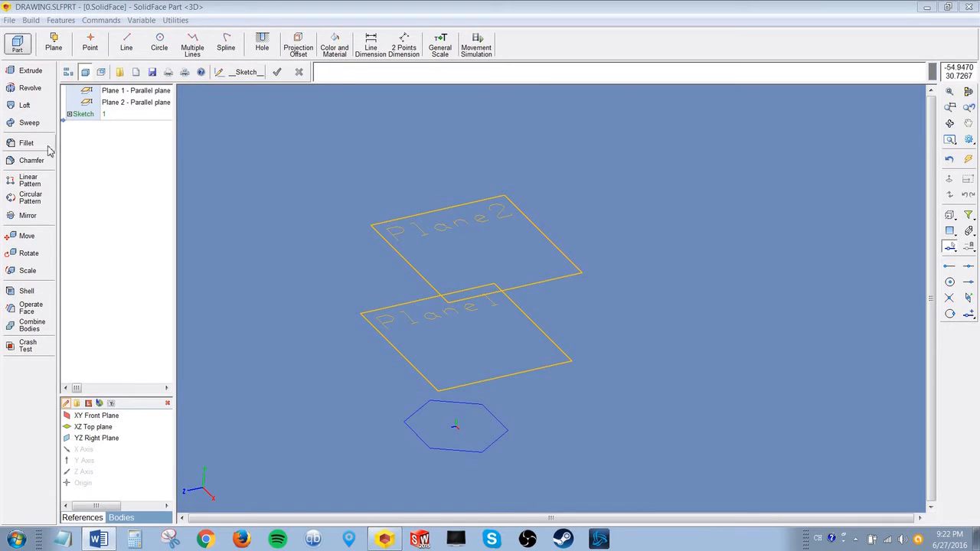
Step: Sketch an ellipse with X radius 10 and Y radius 5 on Plane 1, centered on the plane's origin
left_click(143, 92)
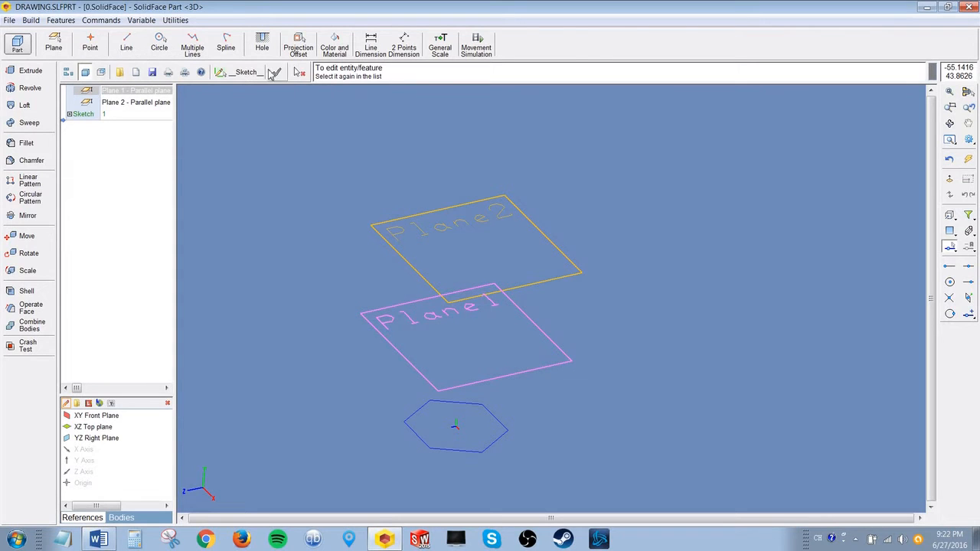
left_click(241, 72)
left_click(122, 42)
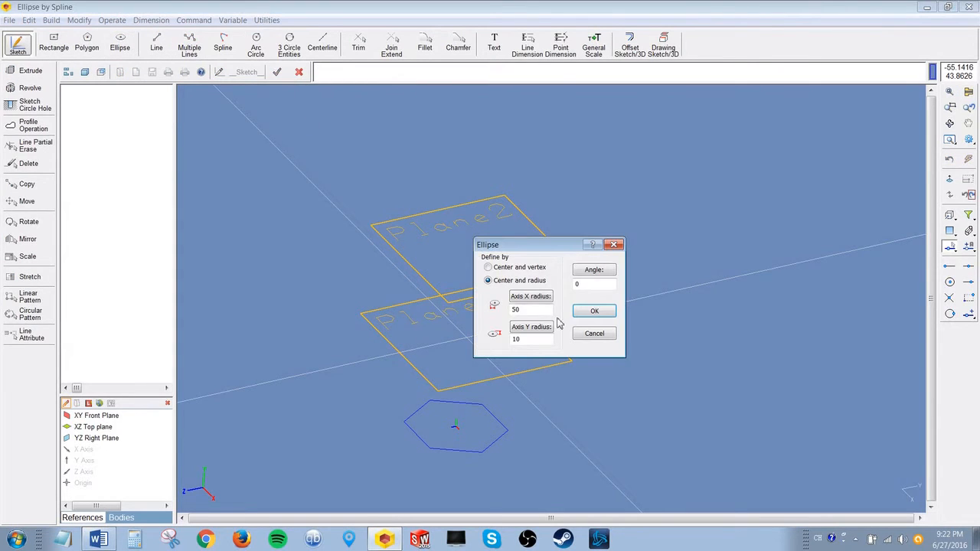
type("10")
type("5")
left_click(594, 311)
left_click(467, 338)
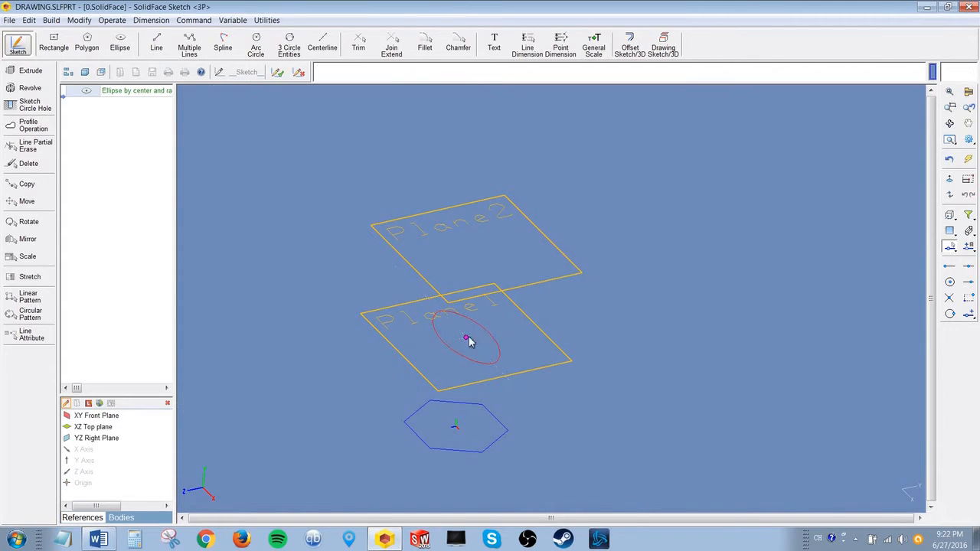
left_click(298, 73)
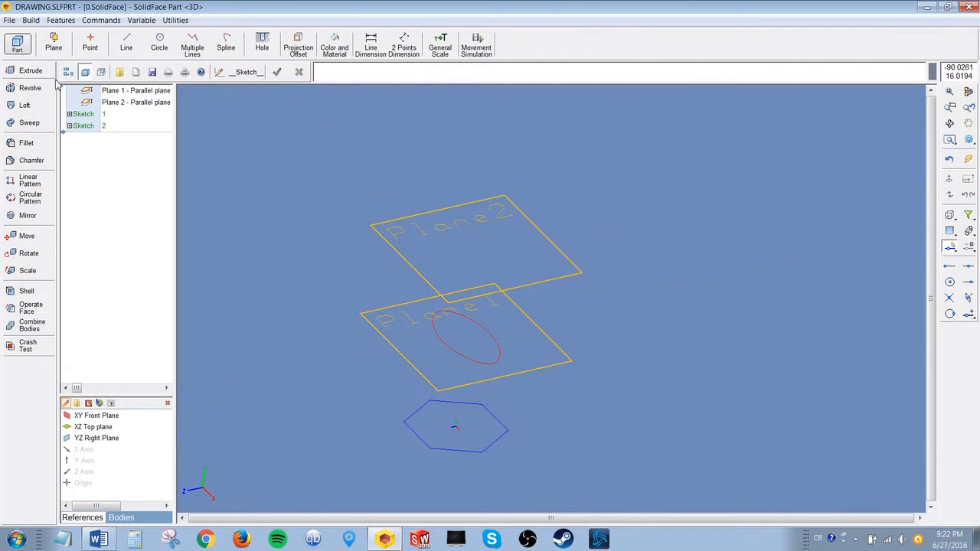
Step: Sketch a circle on Plane 2 centered on the plane's origin
left_click(130, 102)
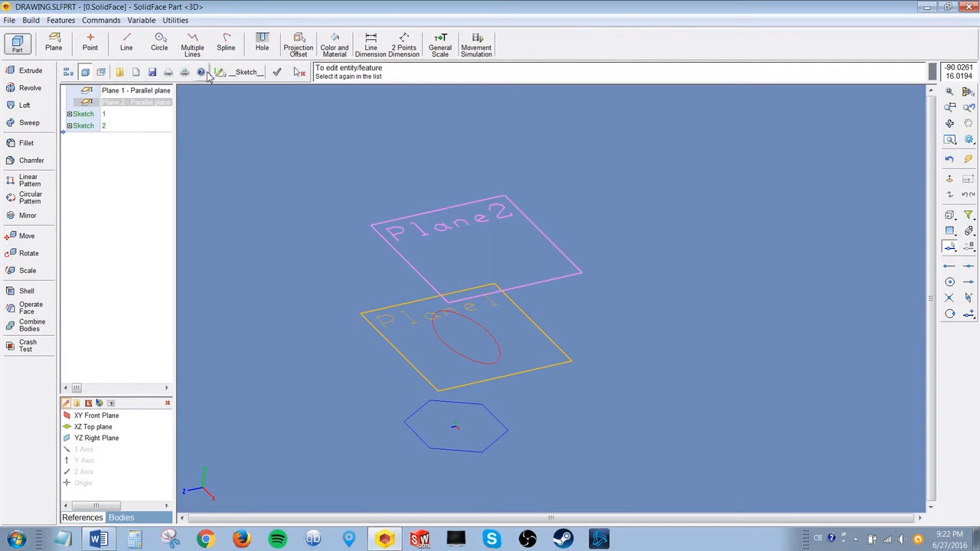
left_click(239, 73)
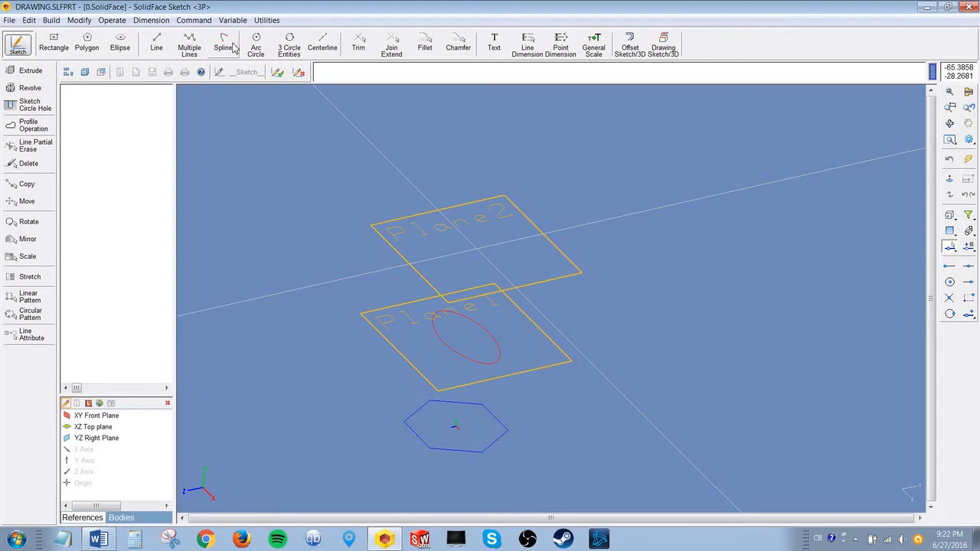
left_click(256, 48)
left_click(475, 249)
left_click(442, 230)
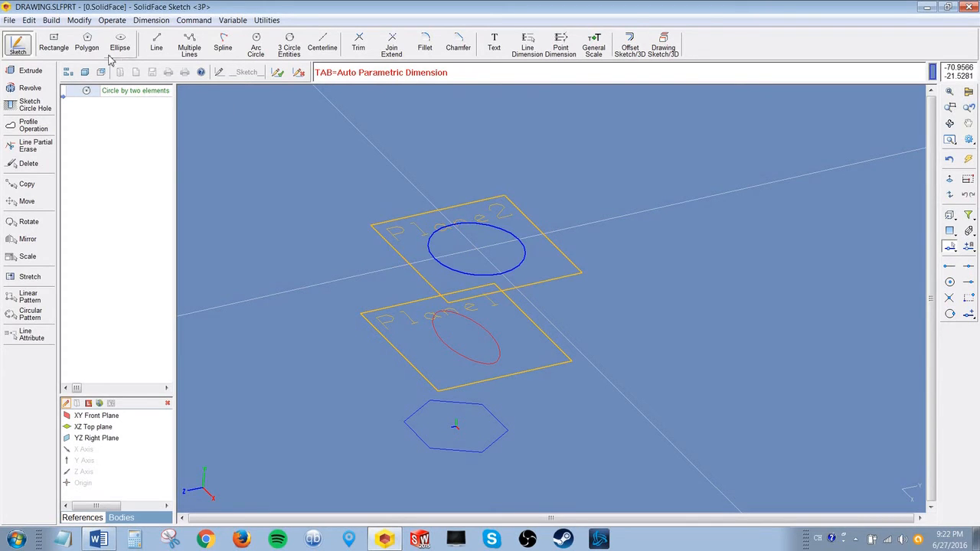
Step: Add a diameter dimension of 20 to the Plane 2 circle and finish the sketch
key("Tab")
left_click(325, 196)
type("20")
key("Return")
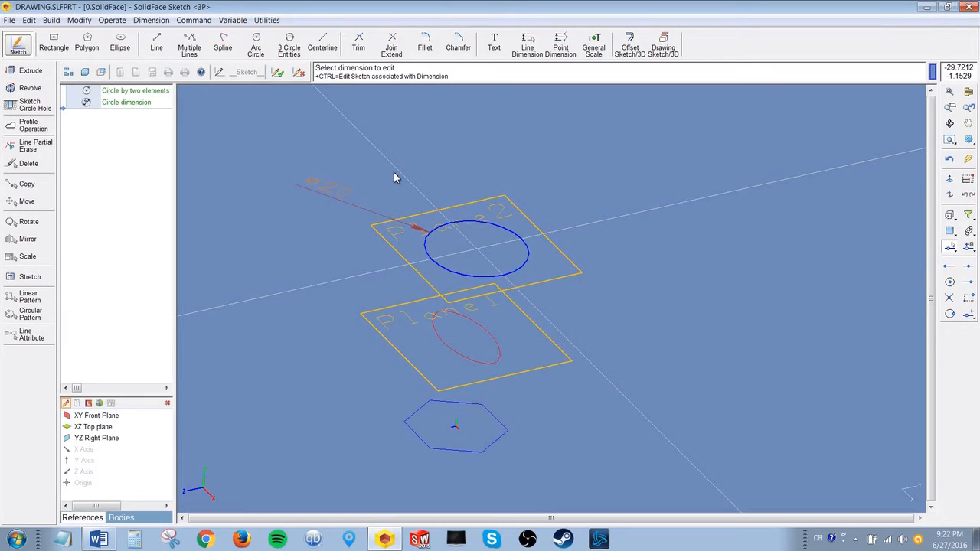
left_click(277, 72)
Step: Edit the ellipse on Plane 1 to an X radius of 15 and a Y radius of 10
scroll(339, 289, "up", 1)
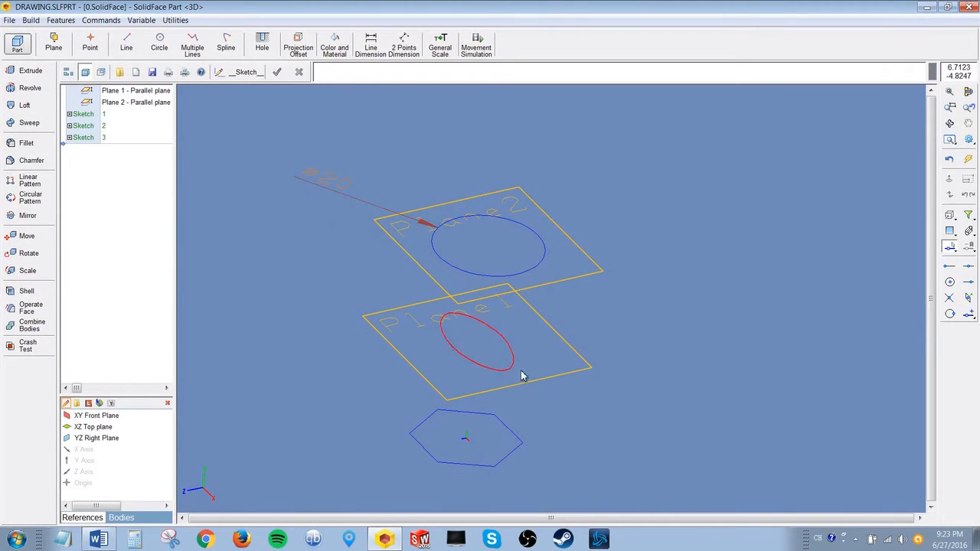
double_click(507, 337)
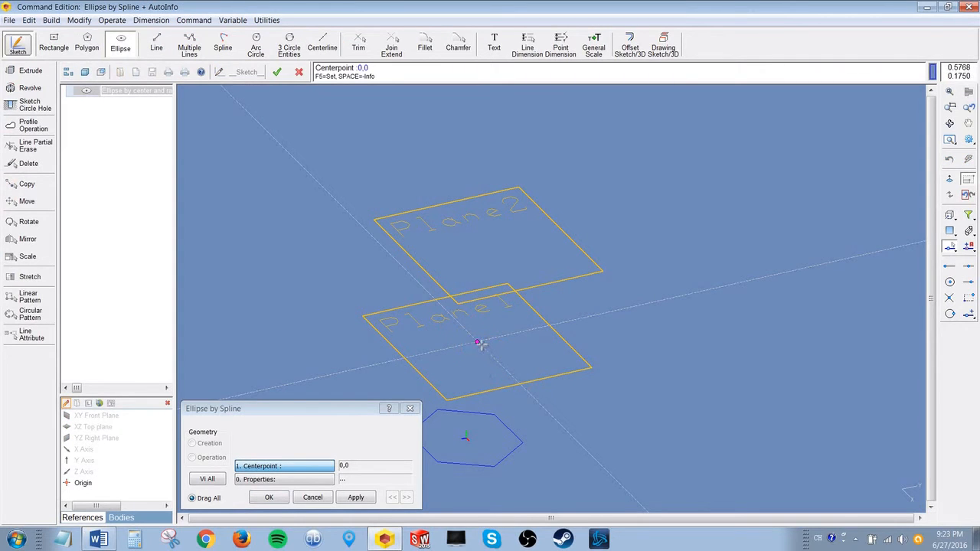
left_click(478, 344)
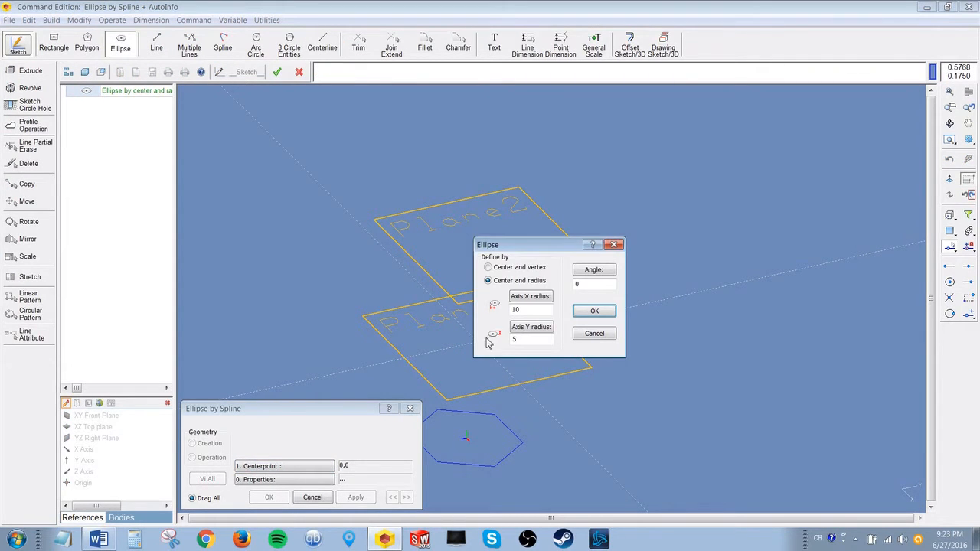
double_click(514, 309)
type("15")
double_click(516, 339)
type("10")
left_click(591, 311)
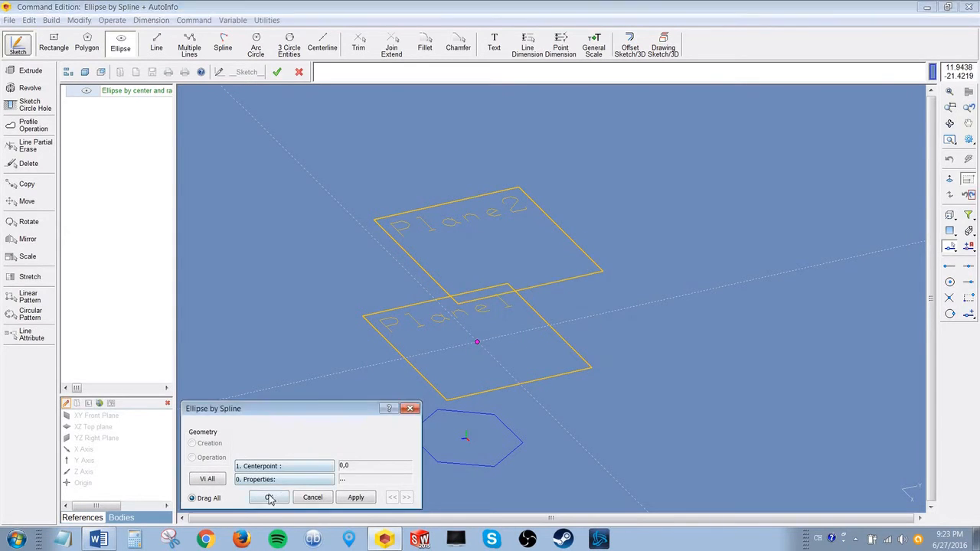
left_click(268, 497)
Step: Loft a boss through the hexagon, the Plane 1 ellipse and the Plane 2 circle with default tangents
middle_click_drag(239, 239, 297, 256)
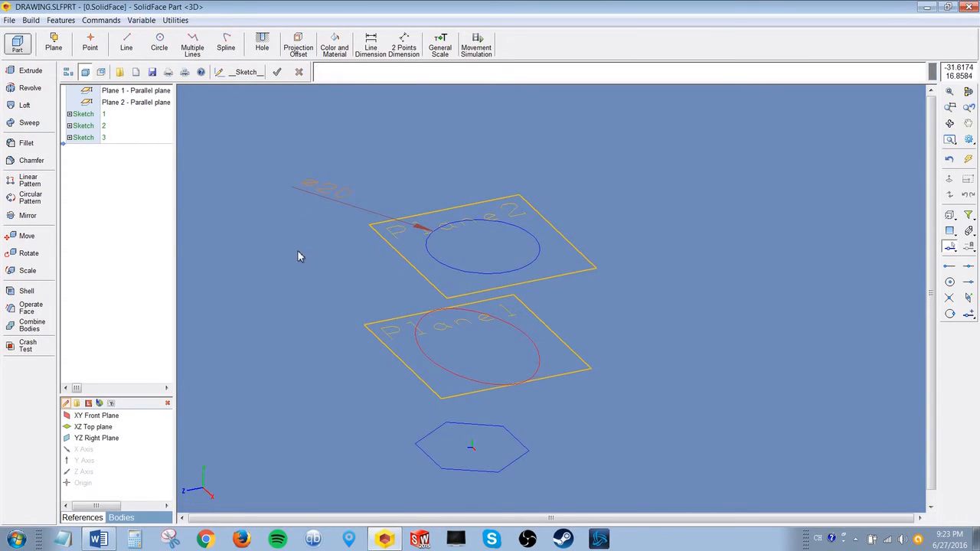
scroll(340, 313, "up", 1)
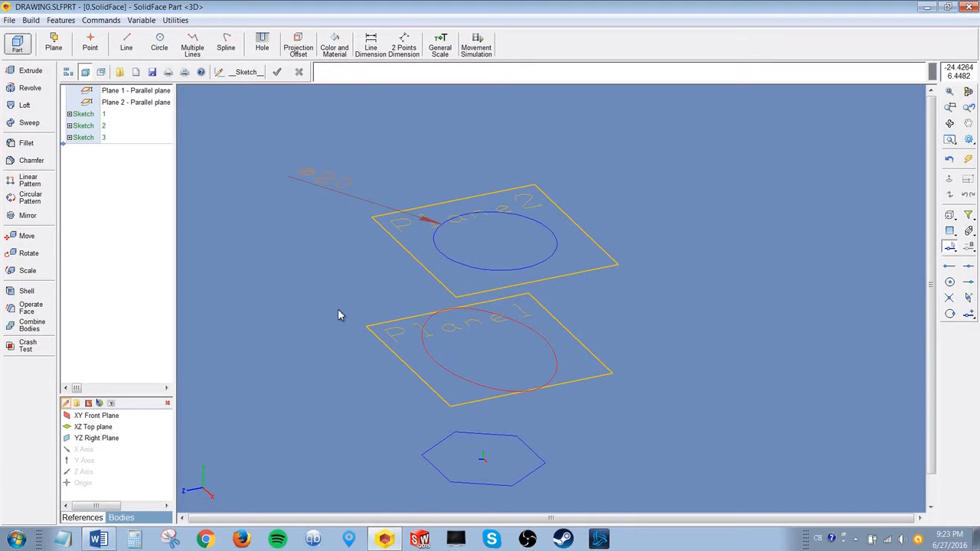
left_click(15, 107)
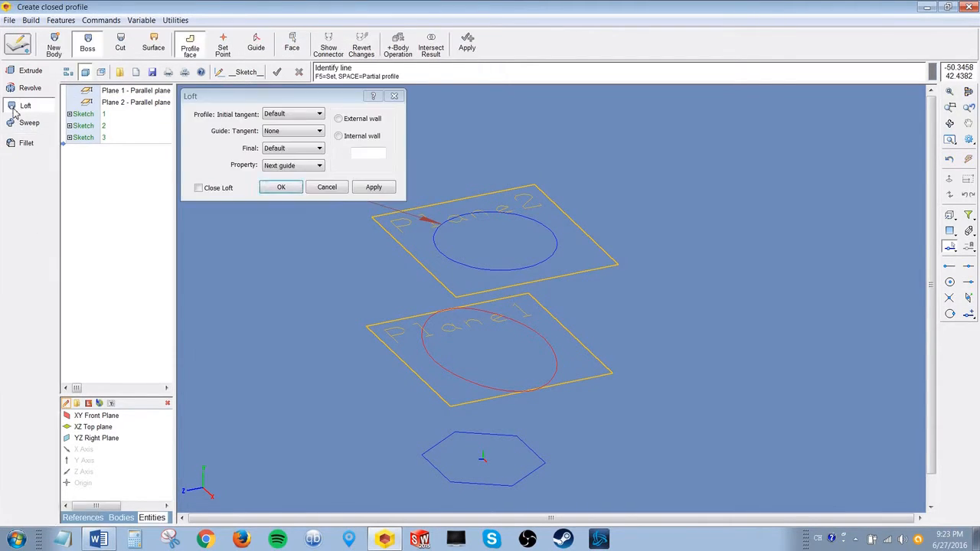
left_click(448, 441)
left_click(447, 344)
left_click(458, 266)
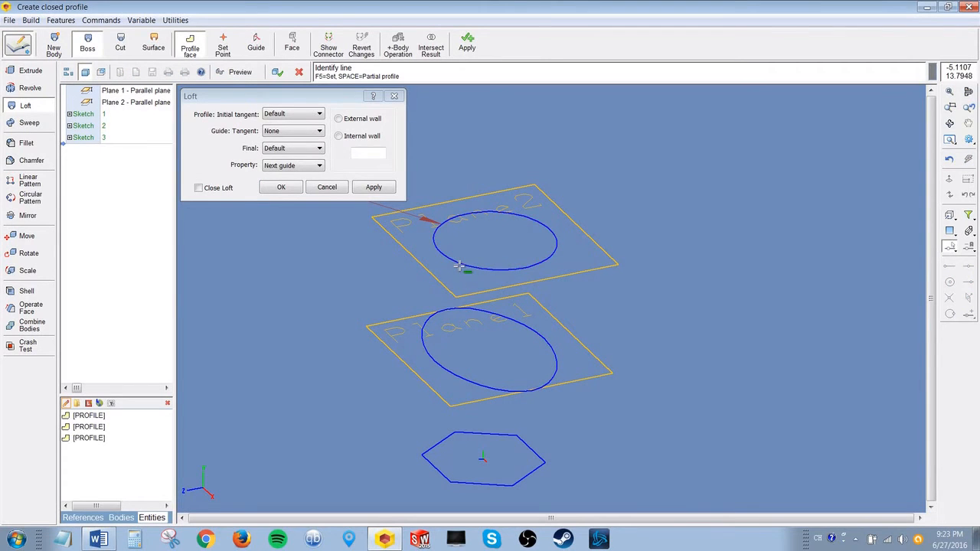
left_click(279, 188)
left_click(277, 72)
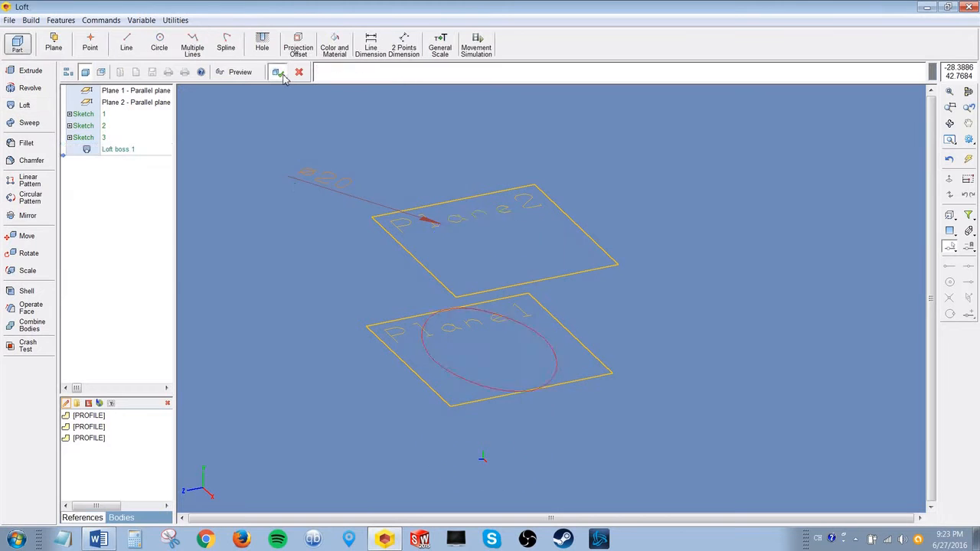
Step: Fillet the edges of the hexagonal bottom face of the loft with a radius of 3
middle_click_drag(566, 297, 520, 400)
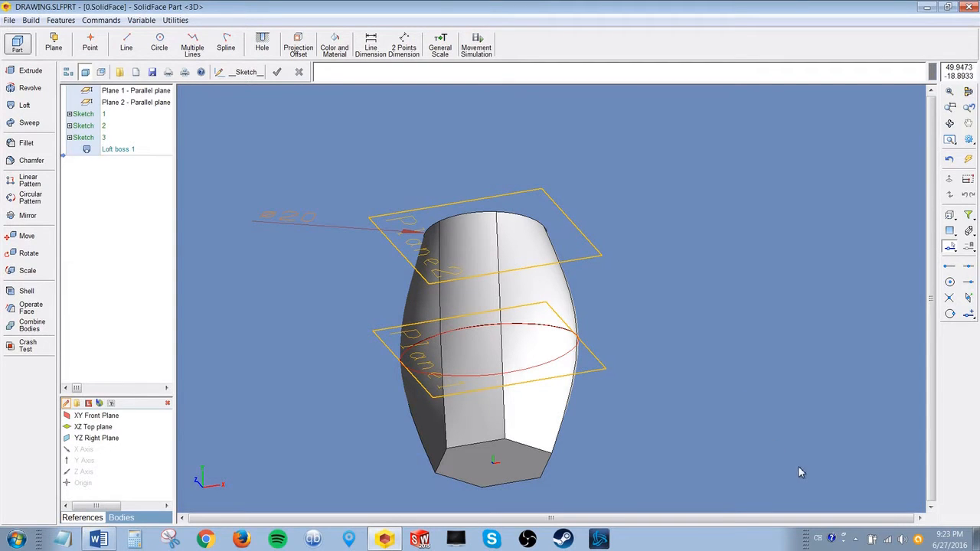
middle_click_drag(703, 455, 595, 453)
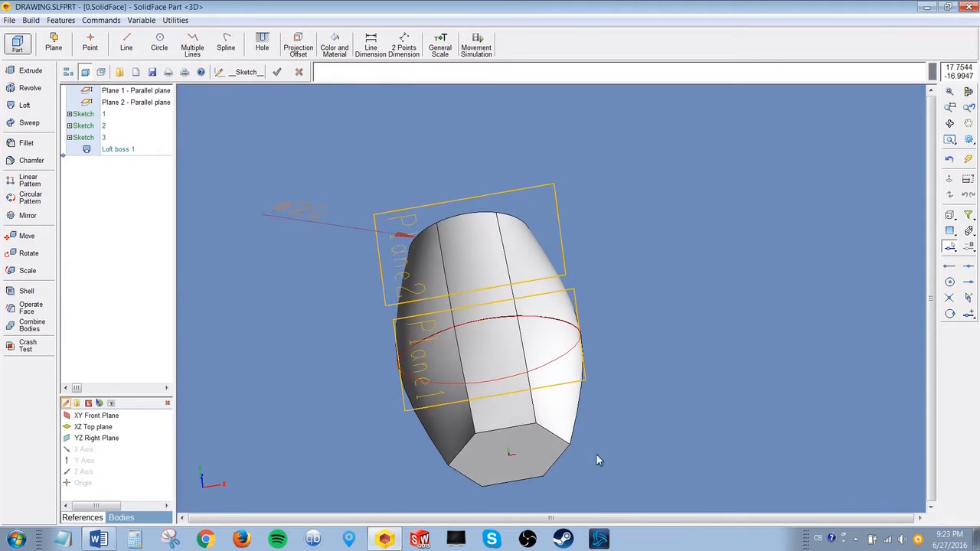
left_click(518, 444)
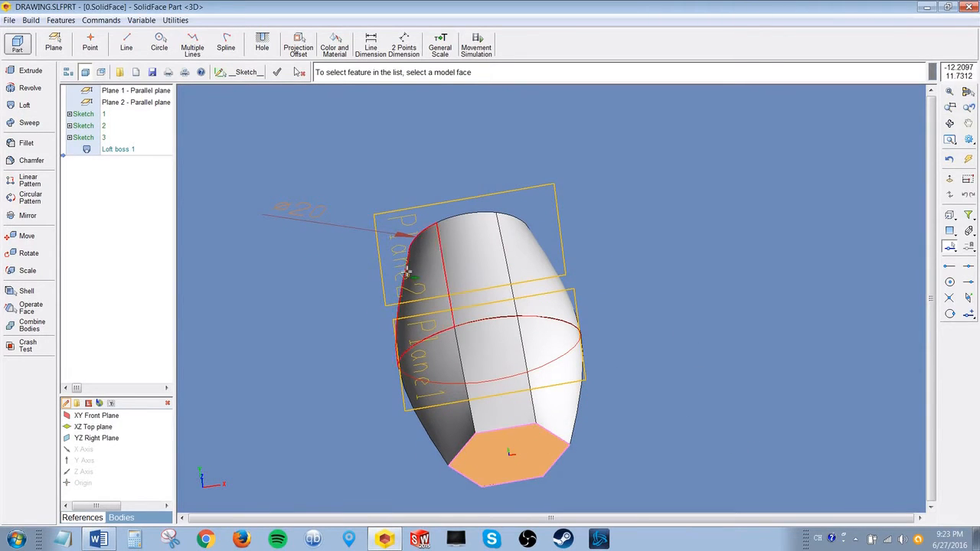
left_click(25, 143)
type("3")
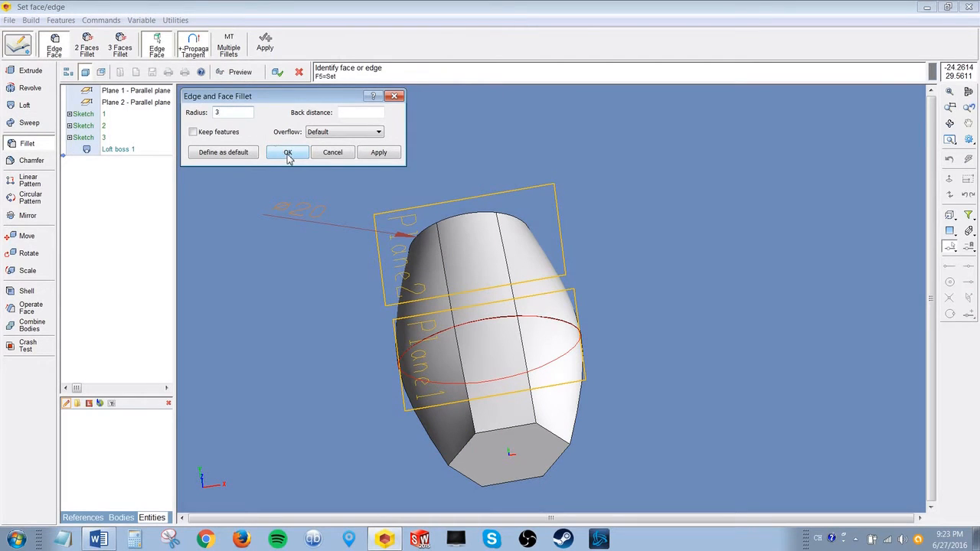
left_click(288, 152)
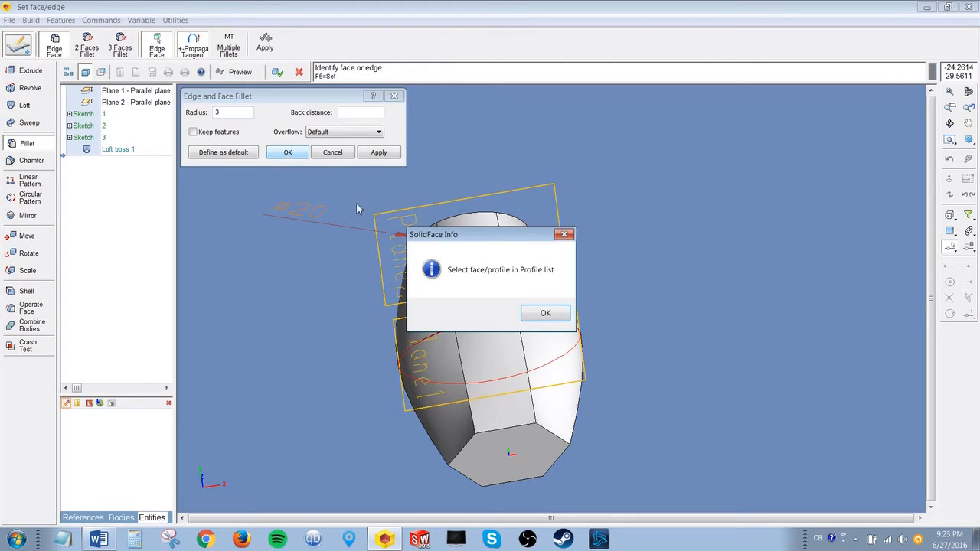
left_click(541, 312)
left_click(523, 427)
left_click(288, 152)
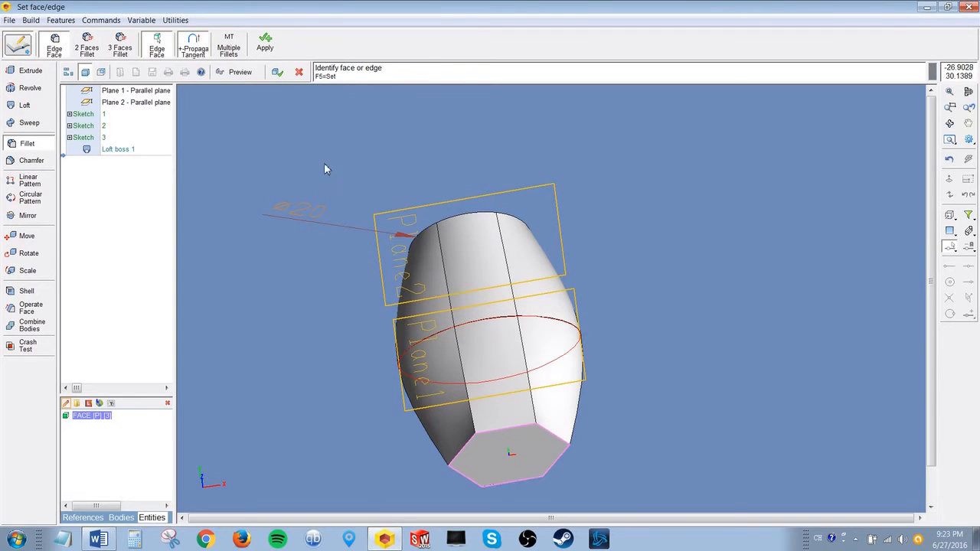
left_click(221, 72)
left_click(275, 73)
Step: Shell the lofted body with its circular top face open
middle_click_drag(675, 261, 662, 420)
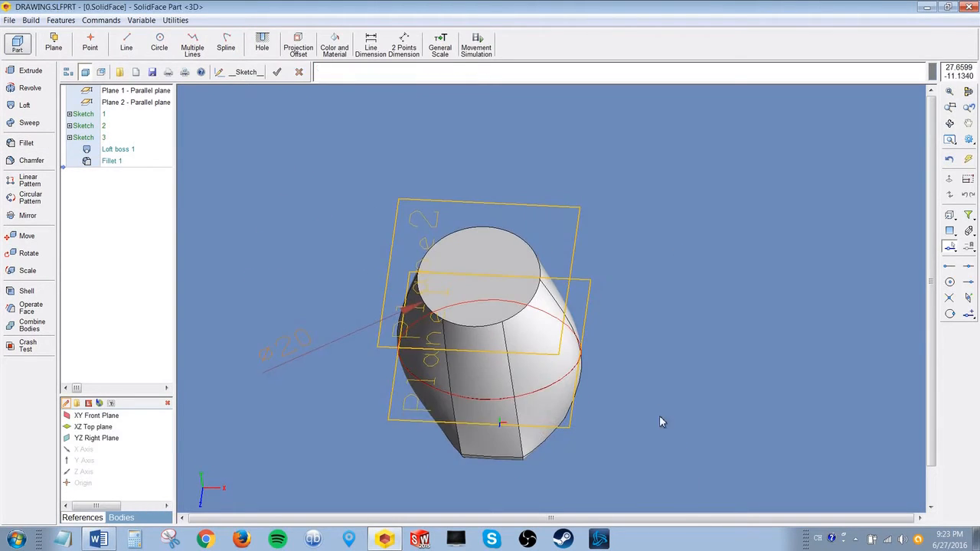
left_click(28, 291)
left_click(491, 262)
type("6")
left_click(205, 129)
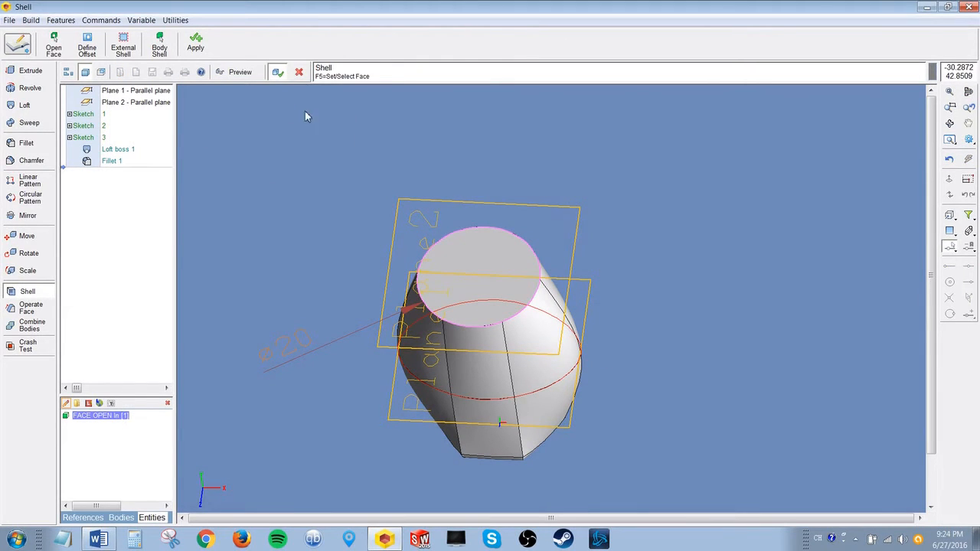
Step: Set the radius of the Plane 2 circle to a new variable A with a value of 10
middle_click_drag(545, 232, 526, 179)
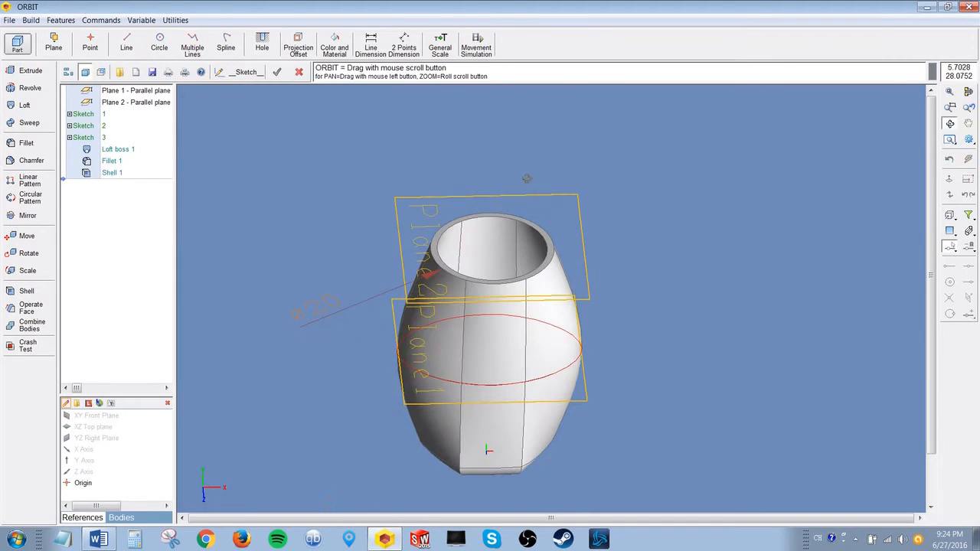
middle_click_drag(280, 100, 375, 191)
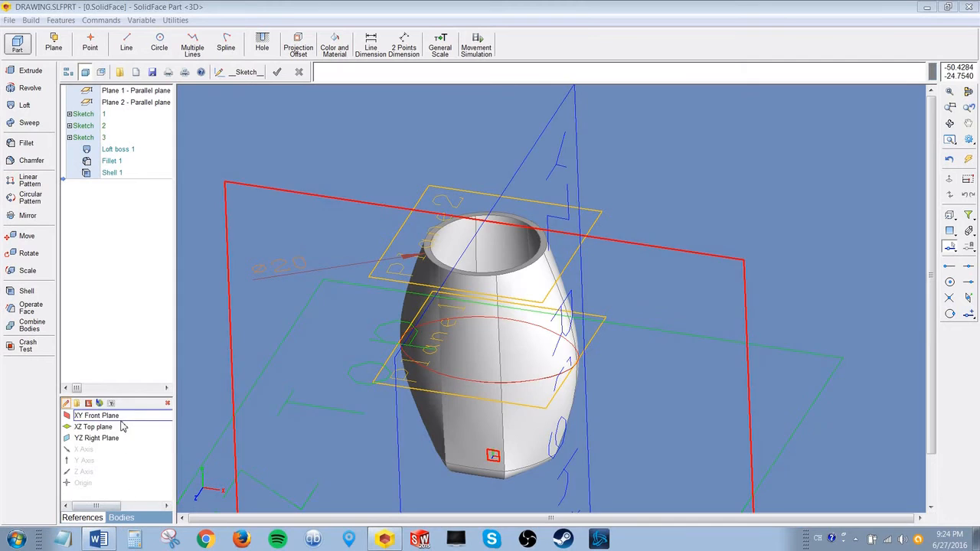
left_click(293, 196)
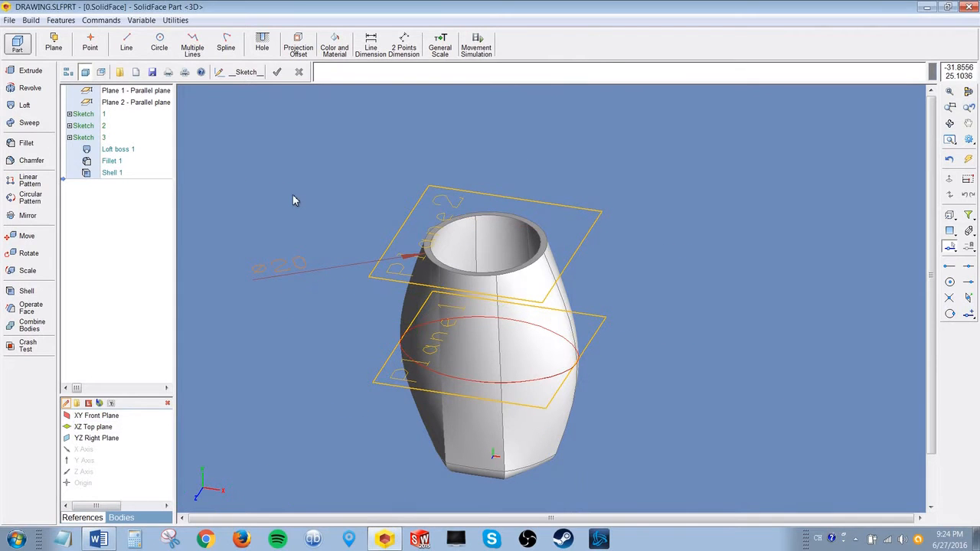
double_click(289, 263)
left_click(286, 266, "ctrl")
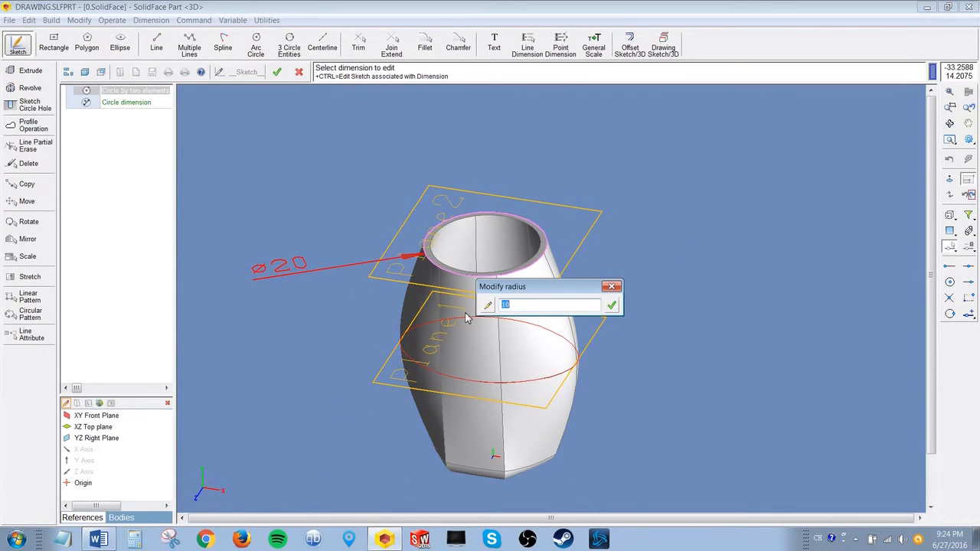
type("A")
key("Return")
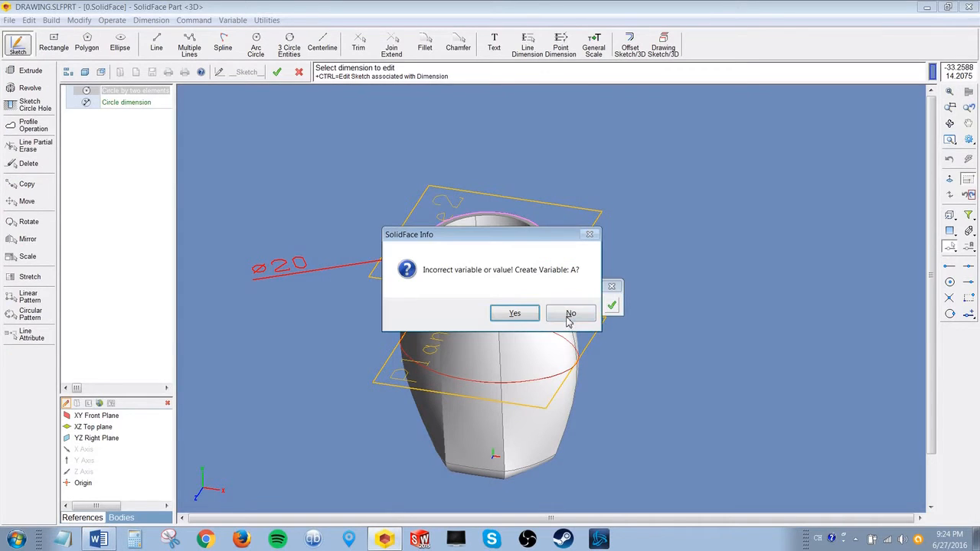
left_click(527, 314)
type("1")
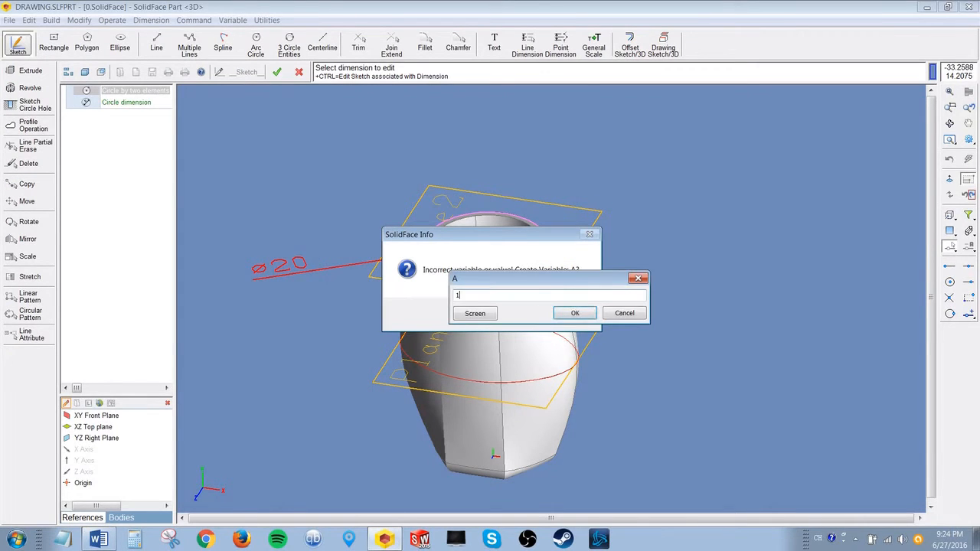
key("Return")
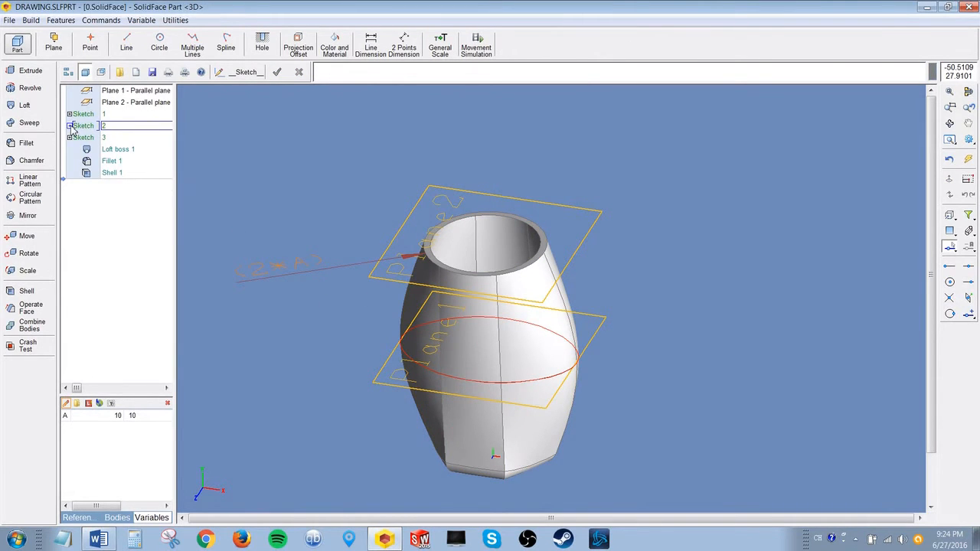
Step: Try to set the Plane 1 ellipse's X-axis radius to B and its Y-axis radius to C
left_click(71, 126)
double_click(141, 140)
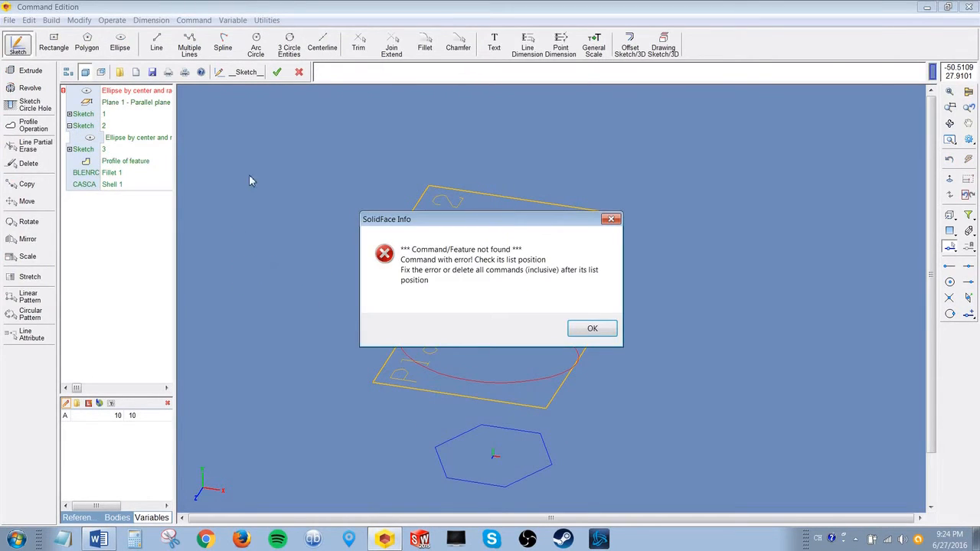
left_click(605, 331)
left_click(490, 350)
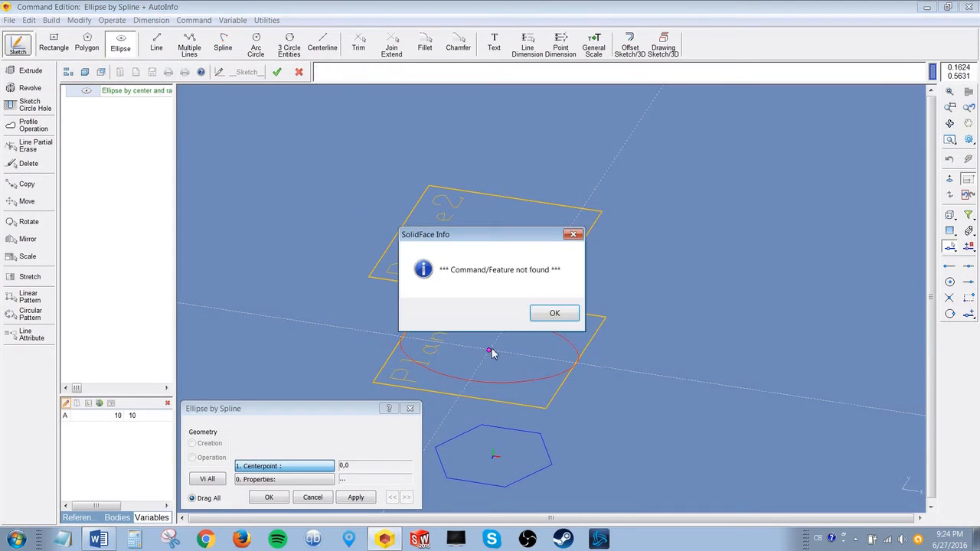
left_click(543, 313)
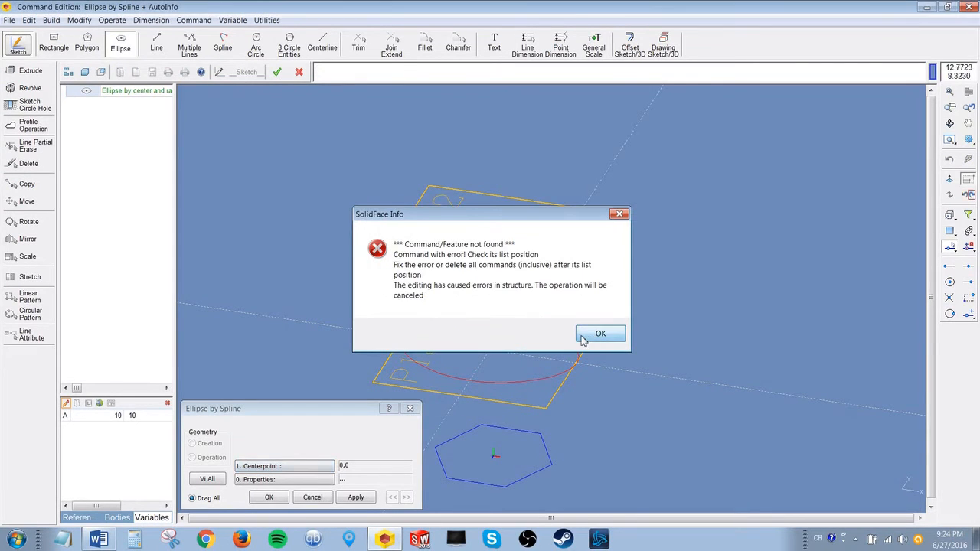
left_click(600, 334)
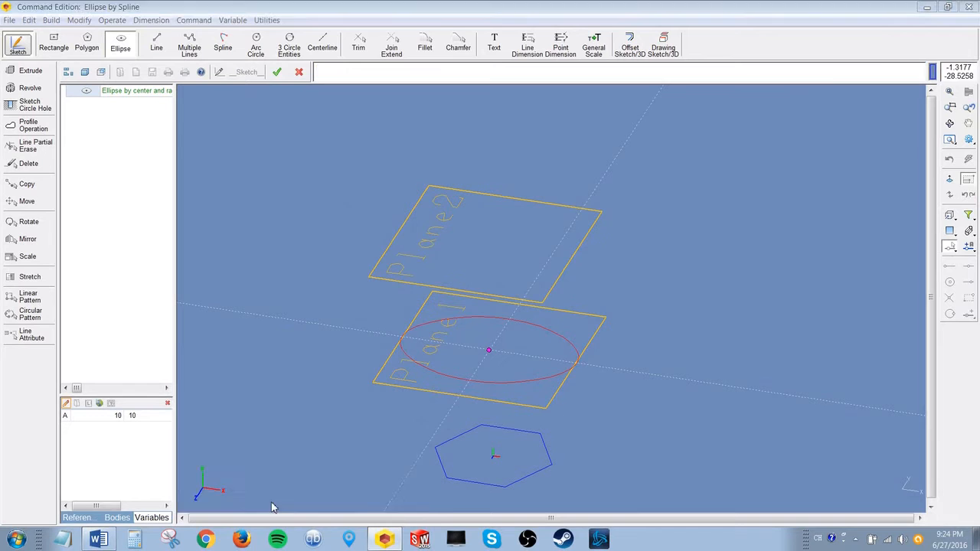
left_click(285, 498)
left_click_drag(537, 310, 467, 314)
double_click(532, 340)
type("C")
left_click(600, 312)
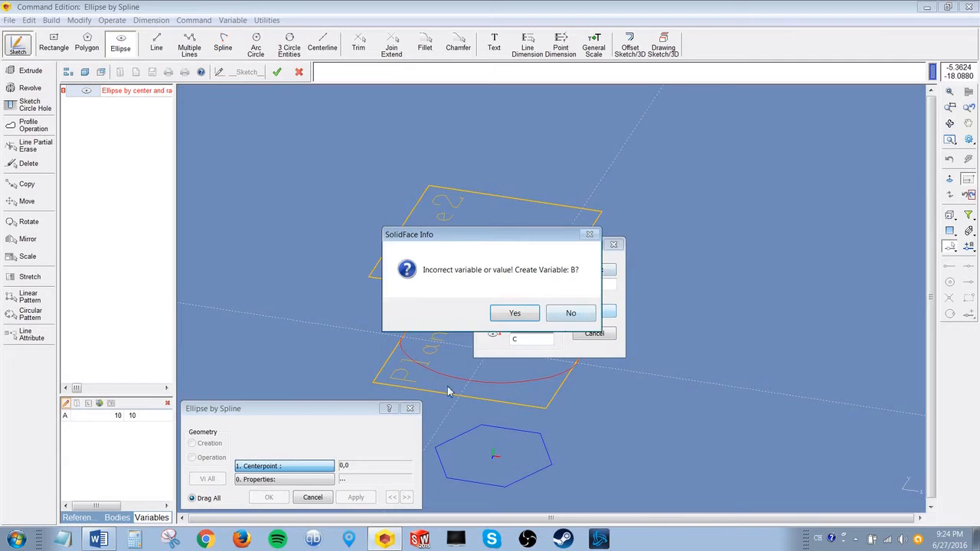
Step: Create variable B with a value of 15 and variable C with a value of 10, then leave the ellipse edit
left_click(514, 314)
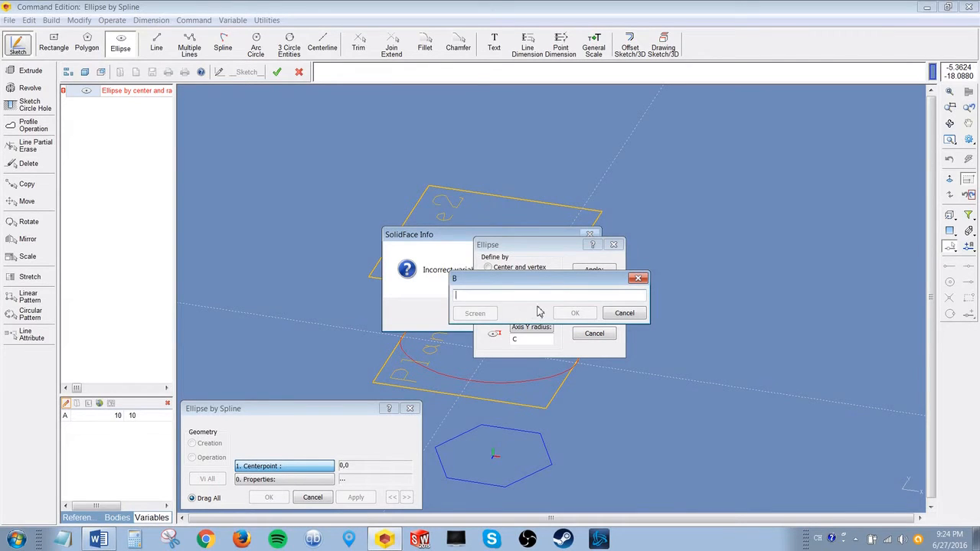
left_click_drag(545, 281, 541, 232)
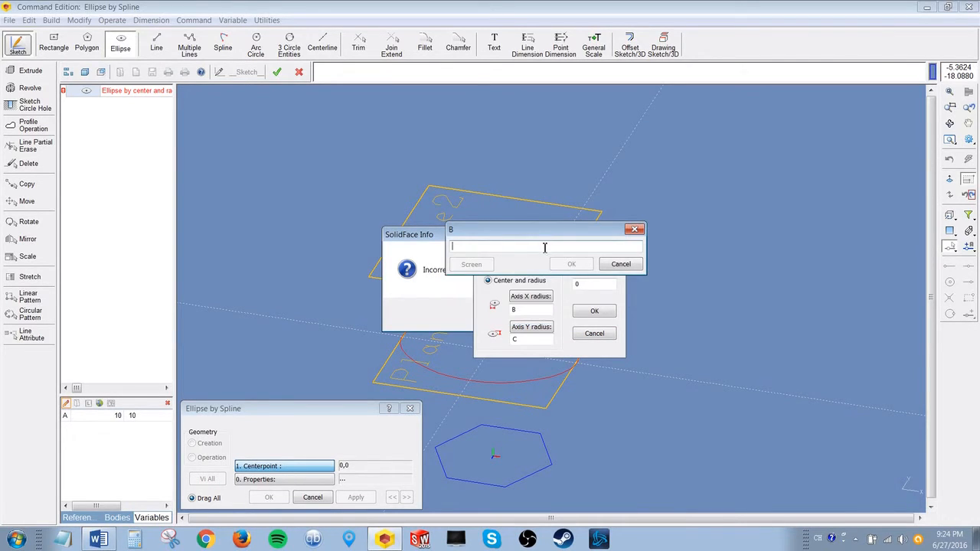
type("15")
left_click(571, 264)
left_click(516, 313)
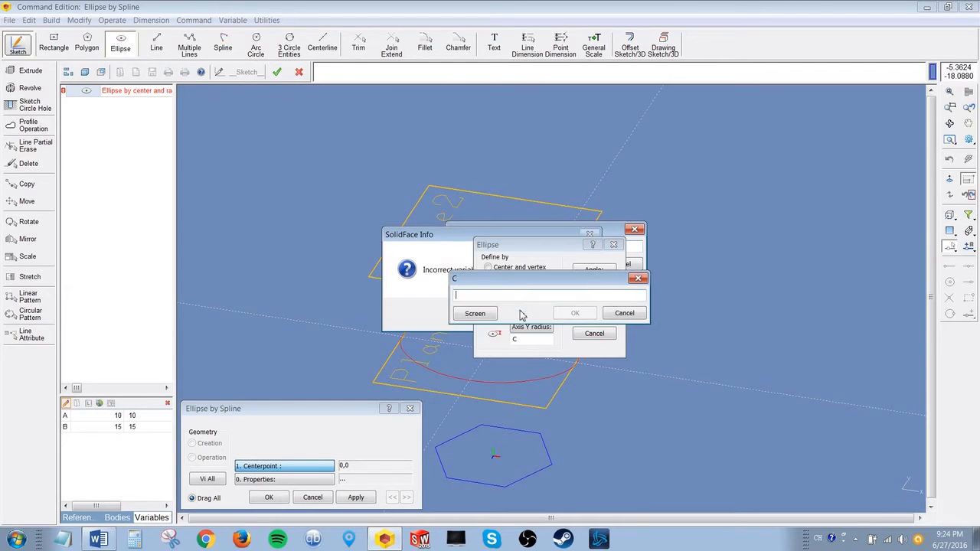
type("10")
left_click(575, 313)
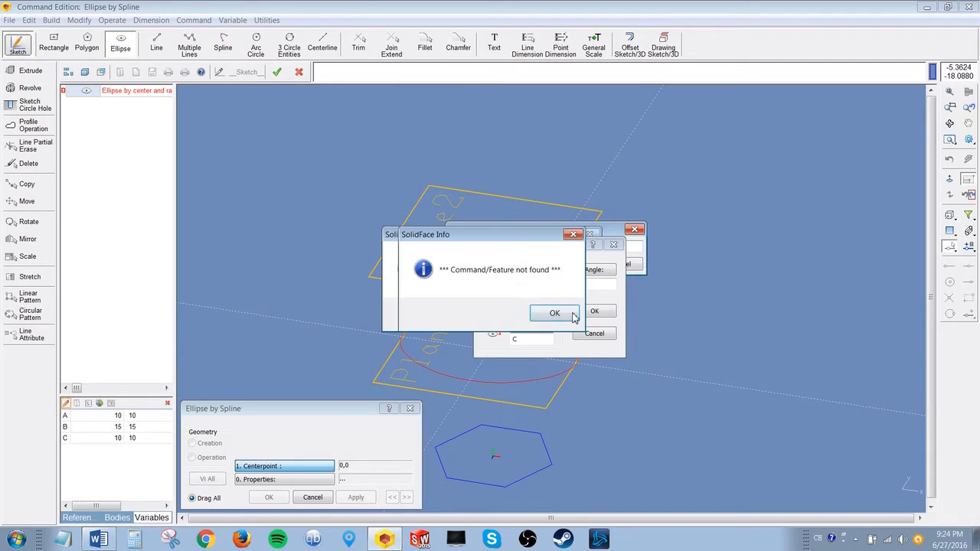
left_click(564, 315)
left_click(600, 331)
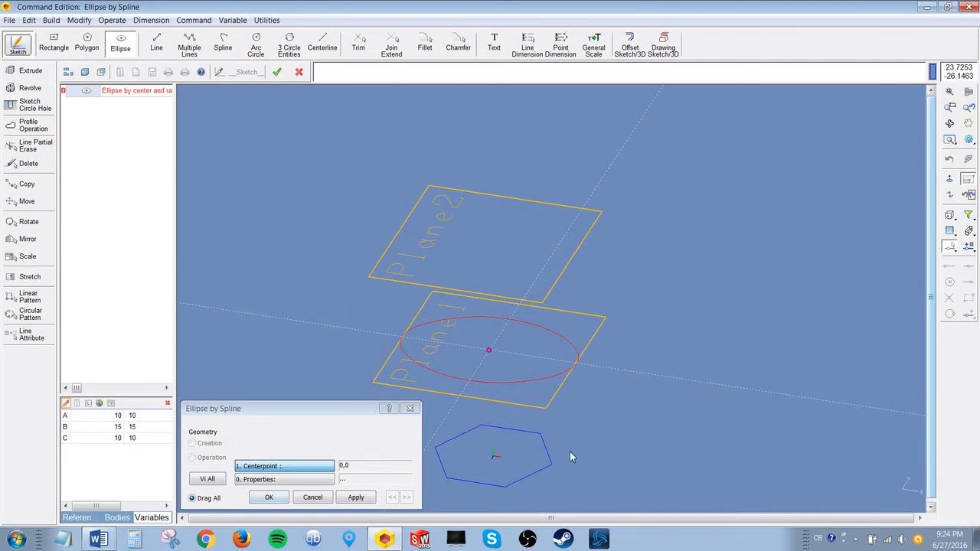
left_click(273, 497)
left_click(331, 500)
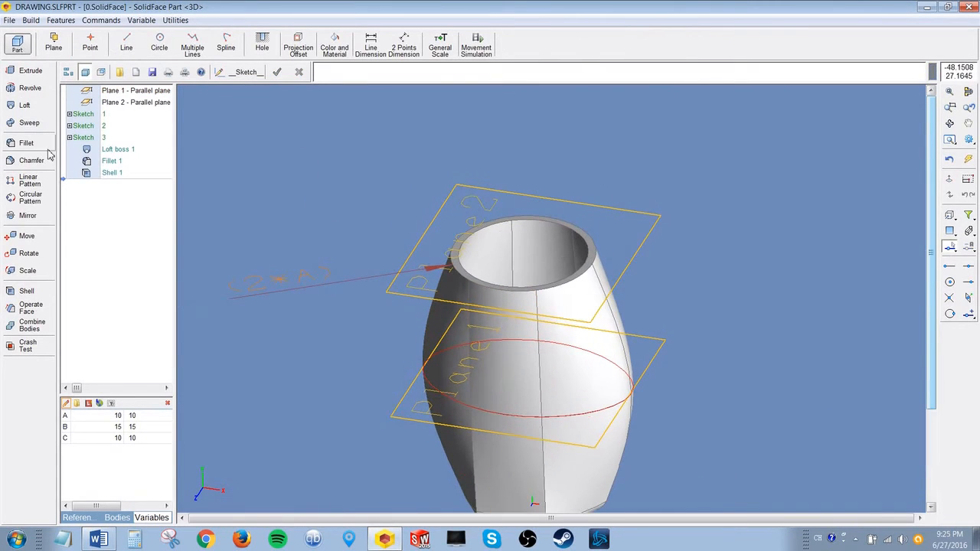
Step: Edit the Plane 1 ellipse to use variable B as X-axis radius and variable C as Y-axis radius, and finish the sketch
left_click(70, 126)
left_click(124, 138)
right_click(134, 142)
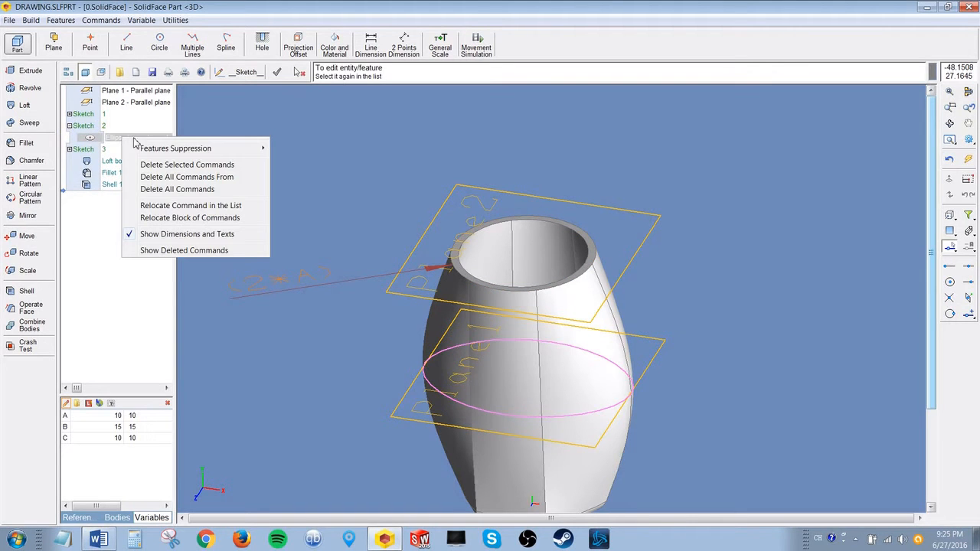
left_click(90, 131)
left_click(91, 129)
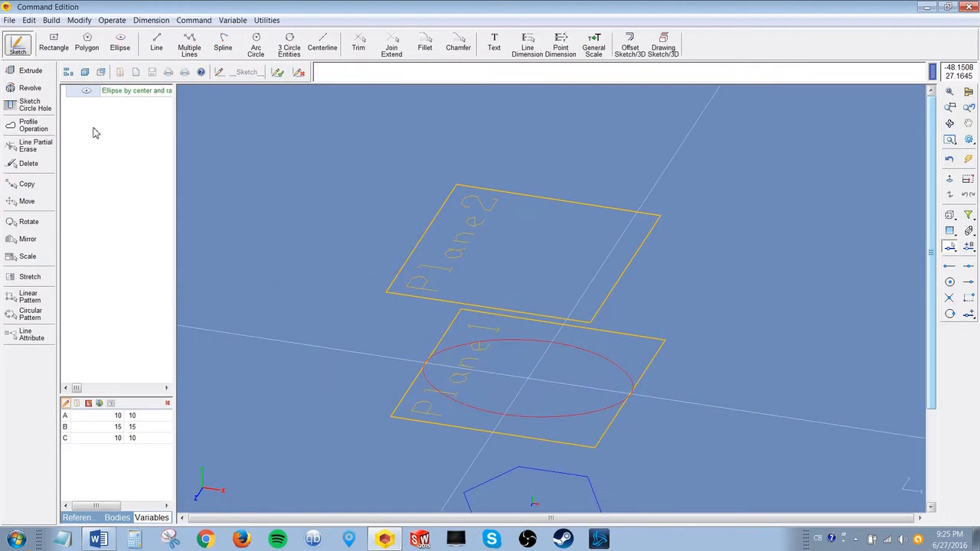
double_click(496, 341)
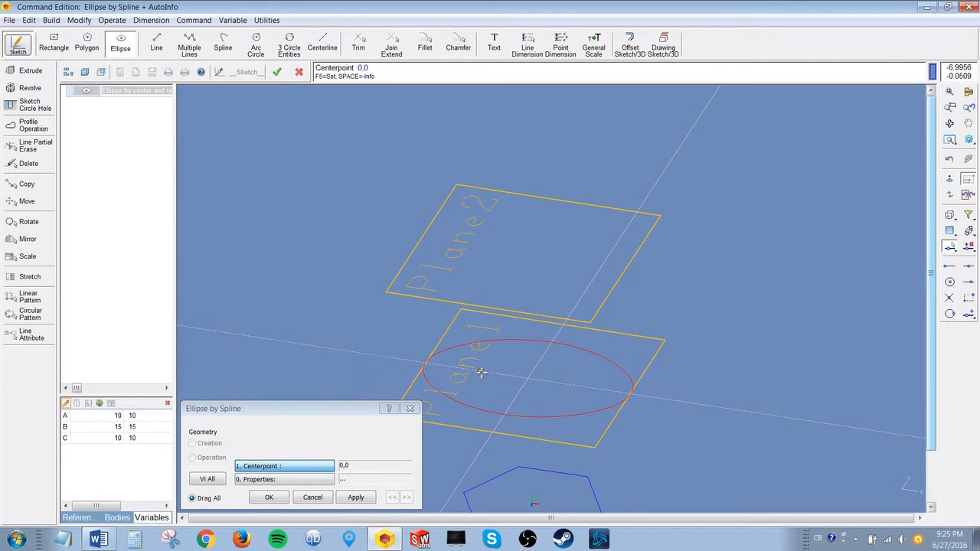
left_click(481, 373)
type("B")
double_click(517, 339)
type("C")
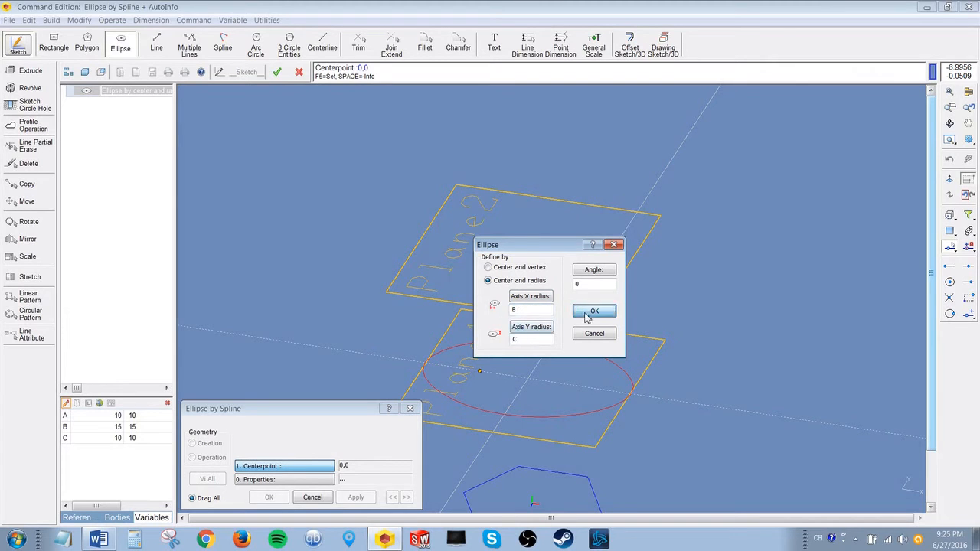
left_click(593, 311)
left_click(269, 498)
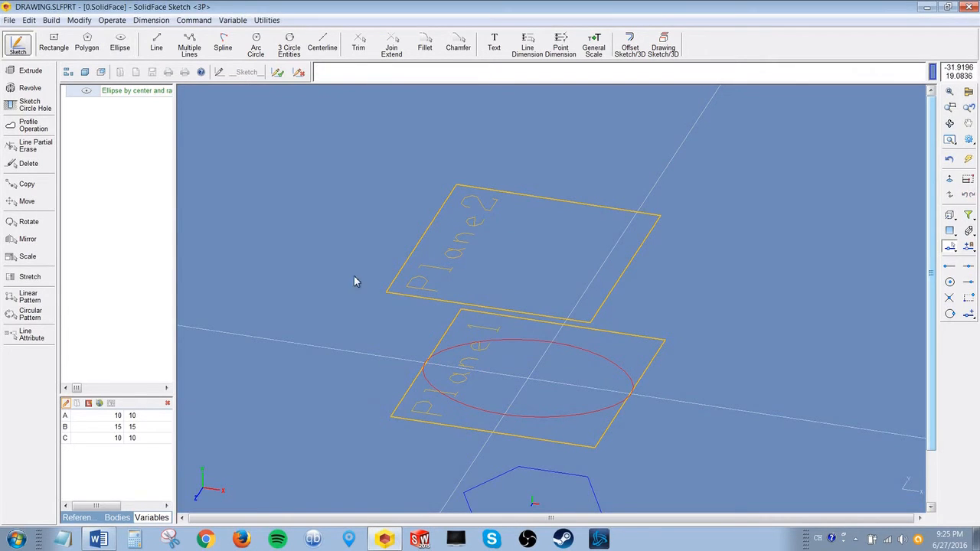
left_click(277, 72)
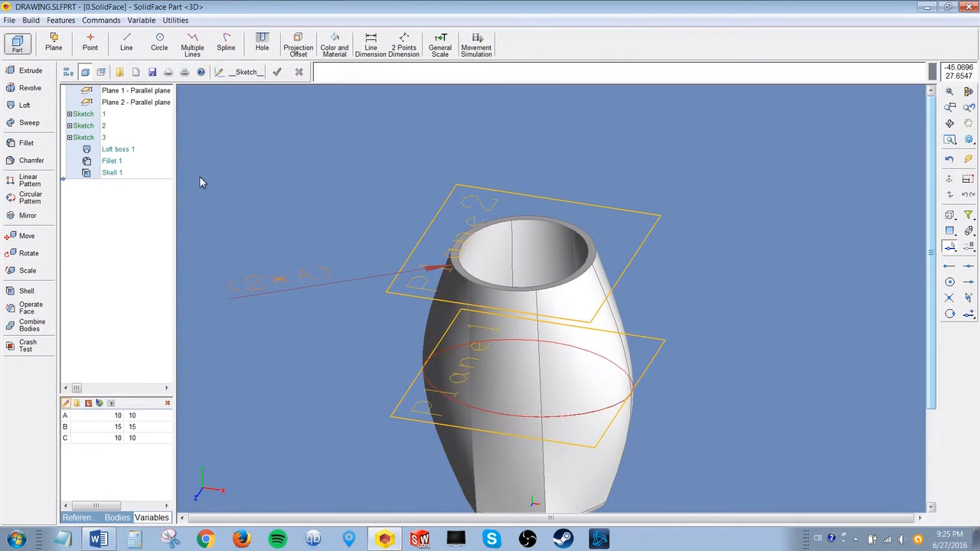
Step: Set the radius of the hexagon in Sketch 1 to a new variable D with a value of 10
left_click(70, 114)
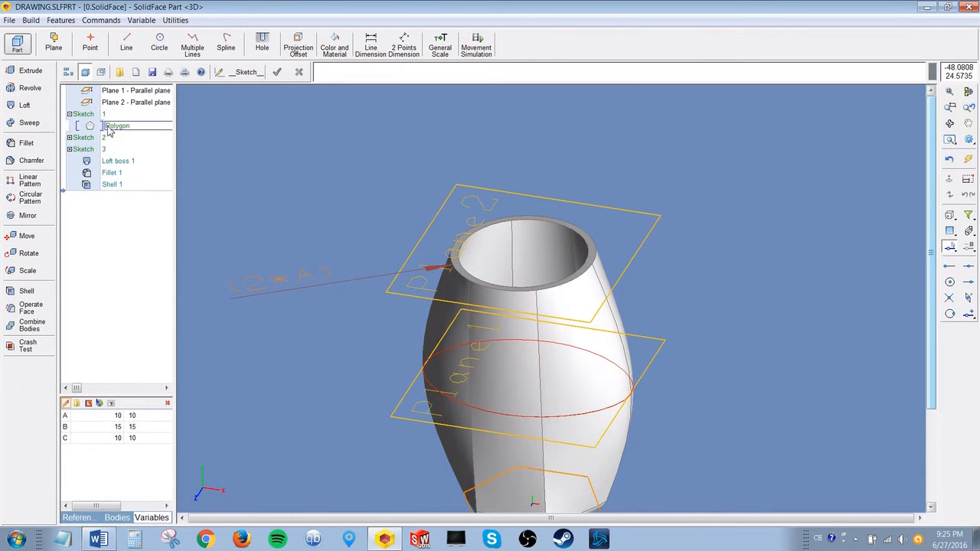
double_click(116, 132)
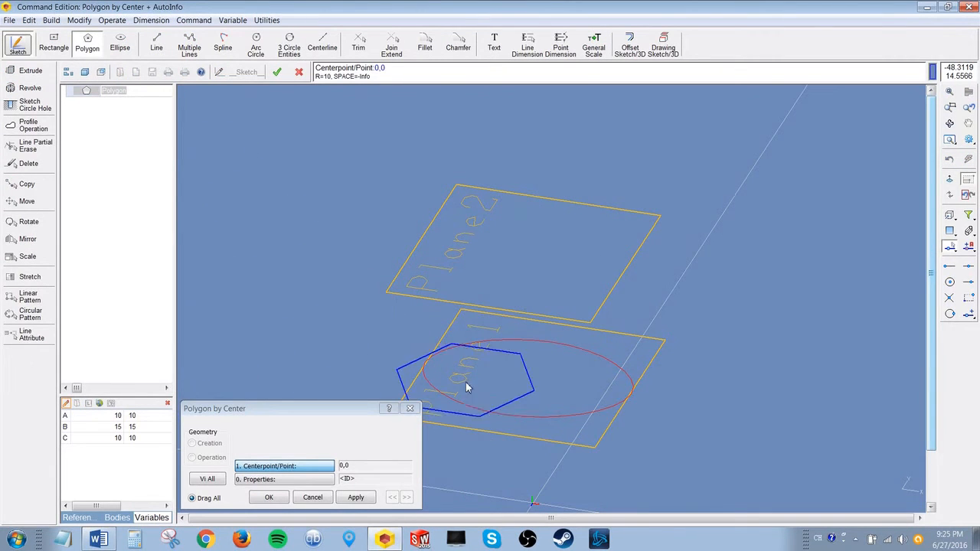
key("space")
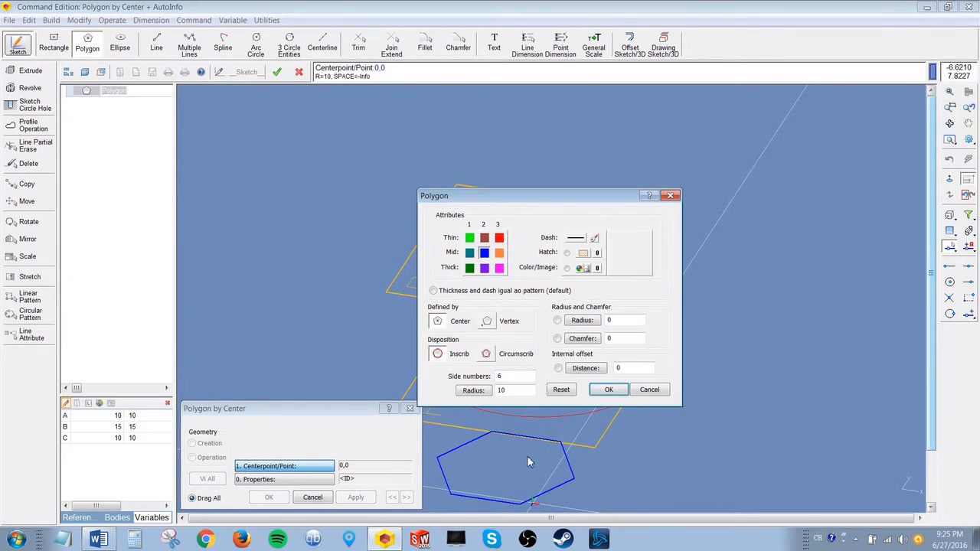
left_click(607, 390)
scroll(530, 465, "down", 4)
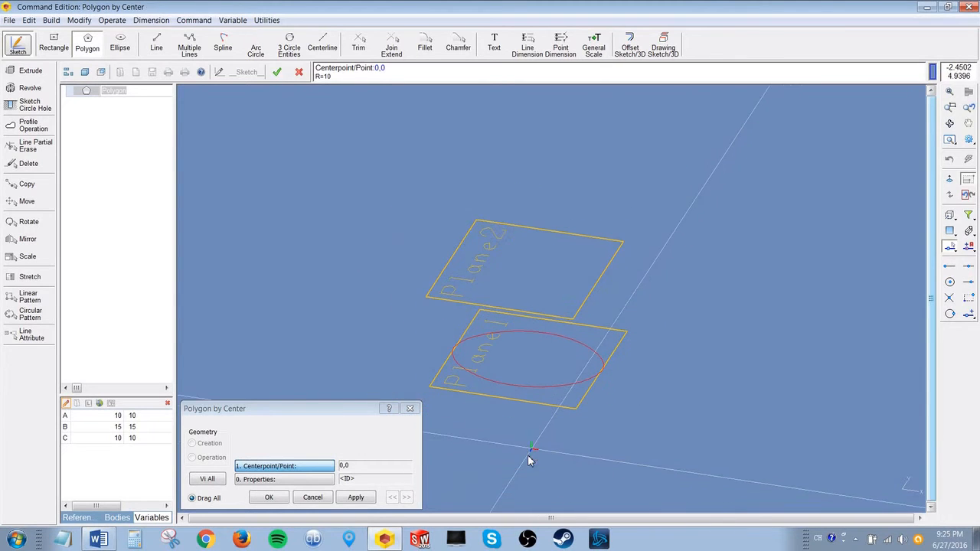
left_click(531, 437)
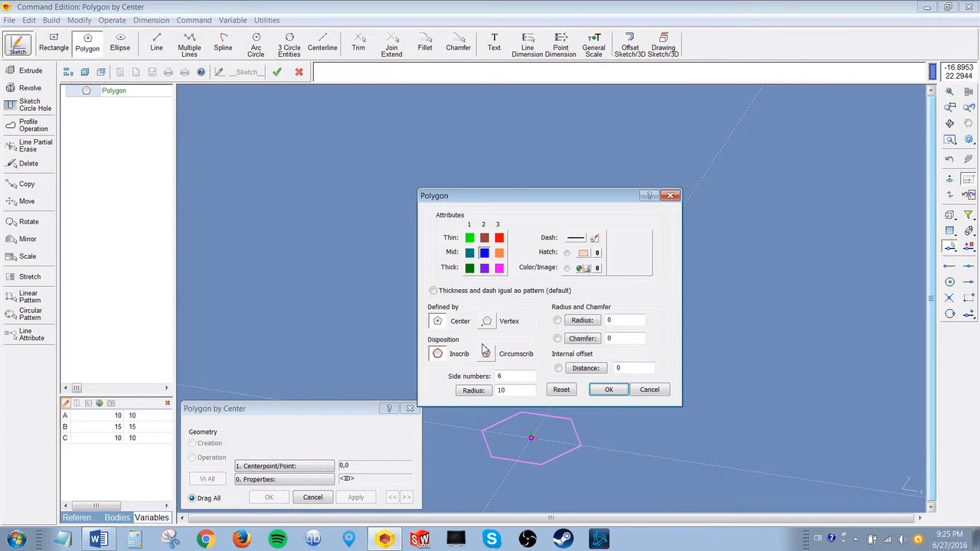
left_click(458, 391)
type("D")
left_click(606, 391)
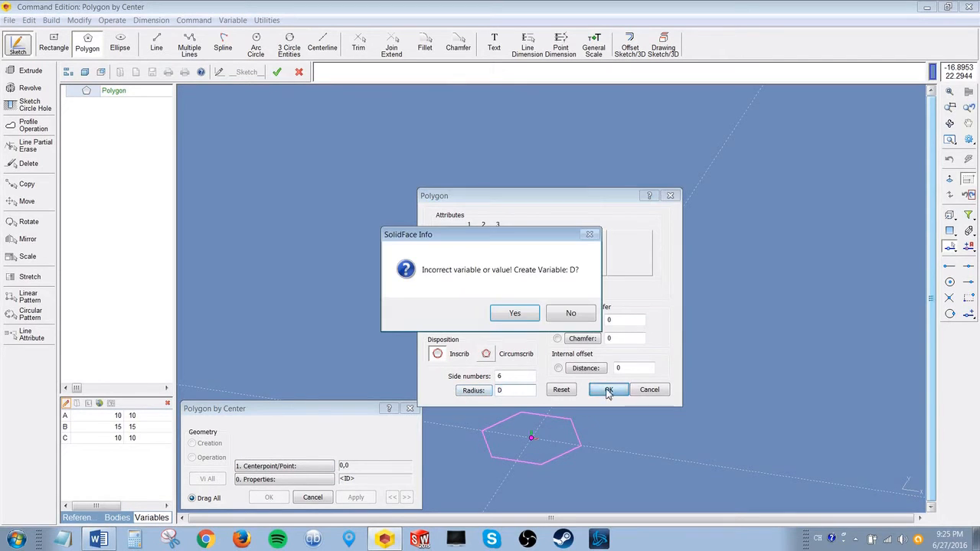
left_click(519, 317)
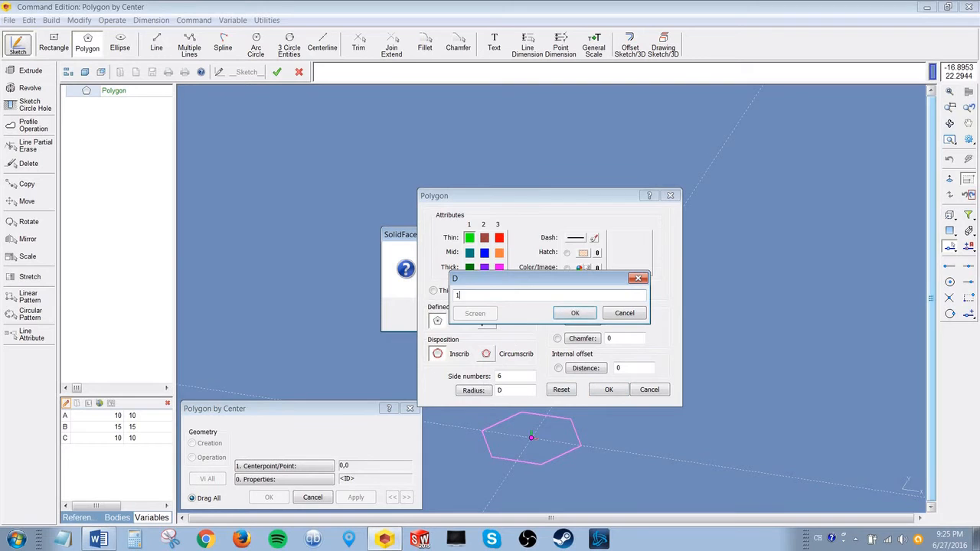
left_click(575, 314)
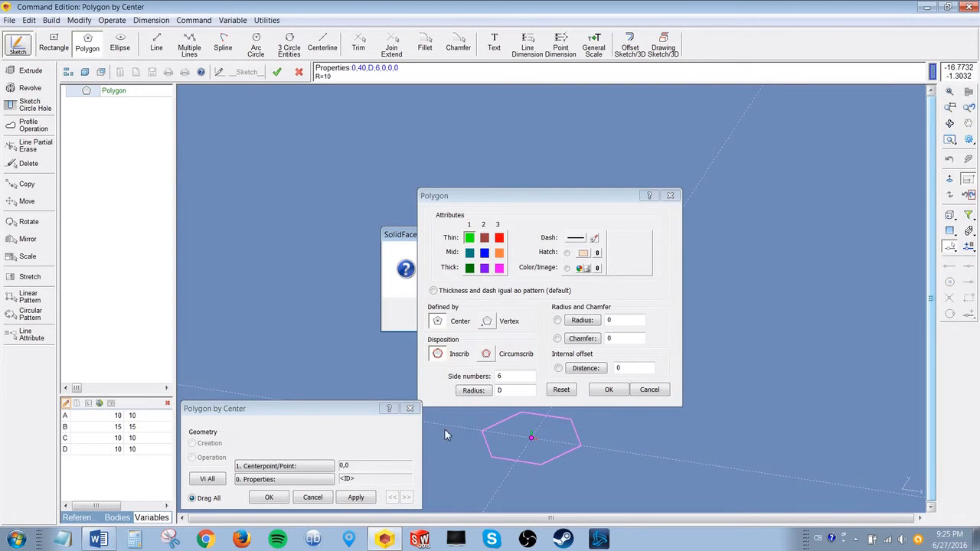
left_click(268, 497)
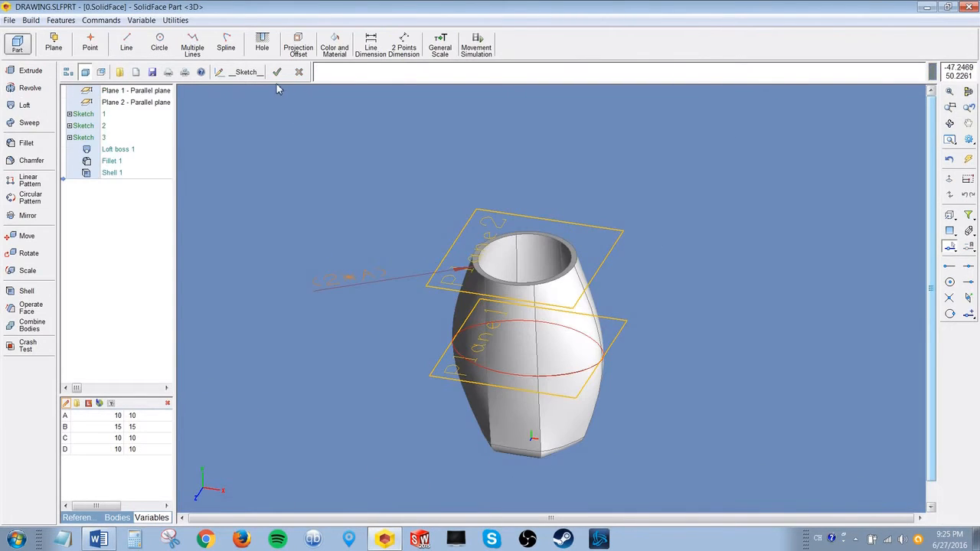
scroll(237, 316, "up", 1)
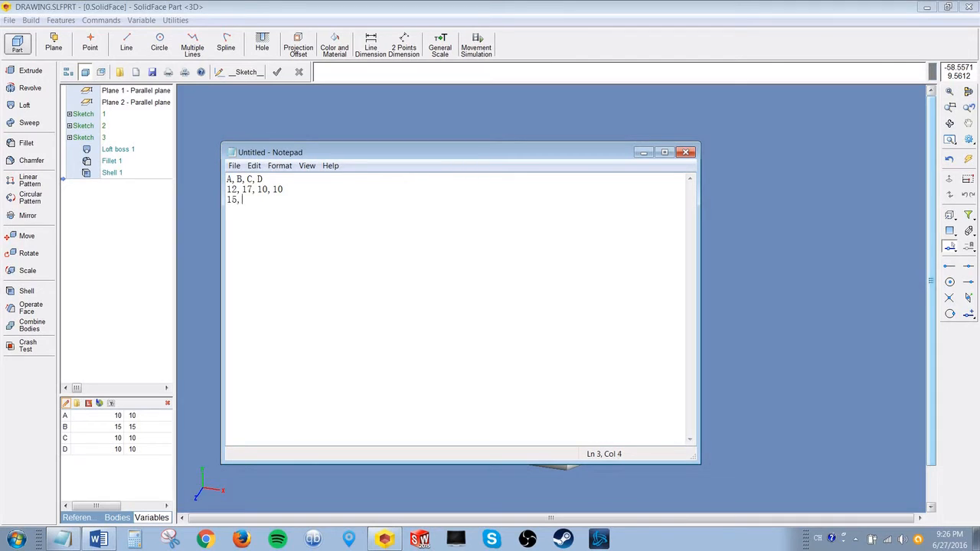
Step: In the Notepad variable table, add the row 10,15,10,10 below the A,B,C,D header and complete the last row as 15,15,8,8
key("Home")
key("Return")
type("10, 15, 10, 10")
type(", 8")
Step: Save the variable table to the Desktop as dimensions.csv and close Notepad
left_click(231, 157)
left_click(239, 157)
left_click(239, 165)
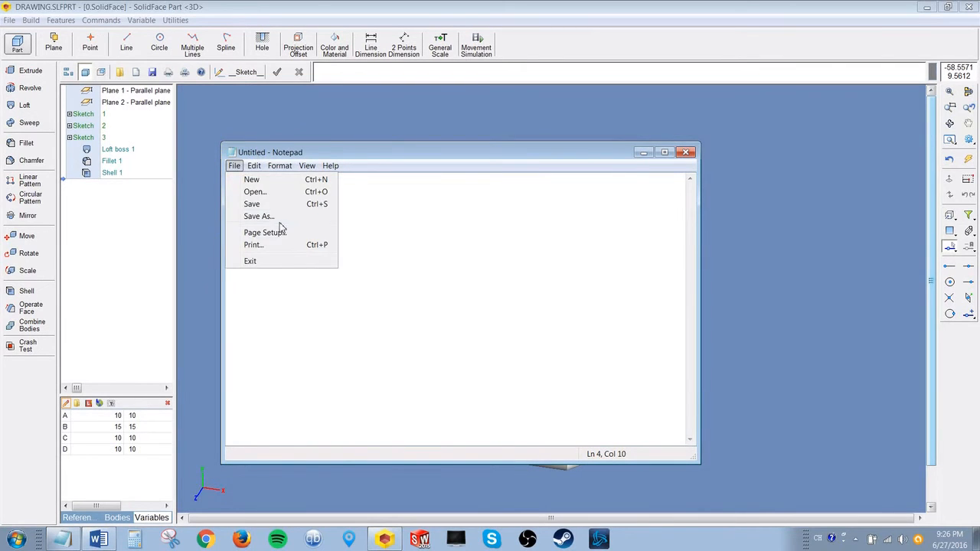
left_click(280, 218)
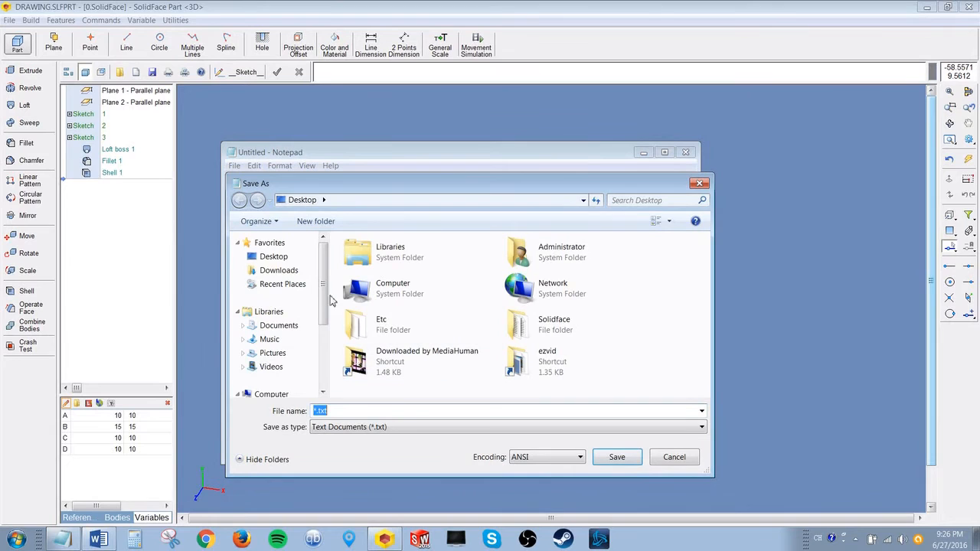
left_click(269, 257)
left_click(331, 412)
type("d")
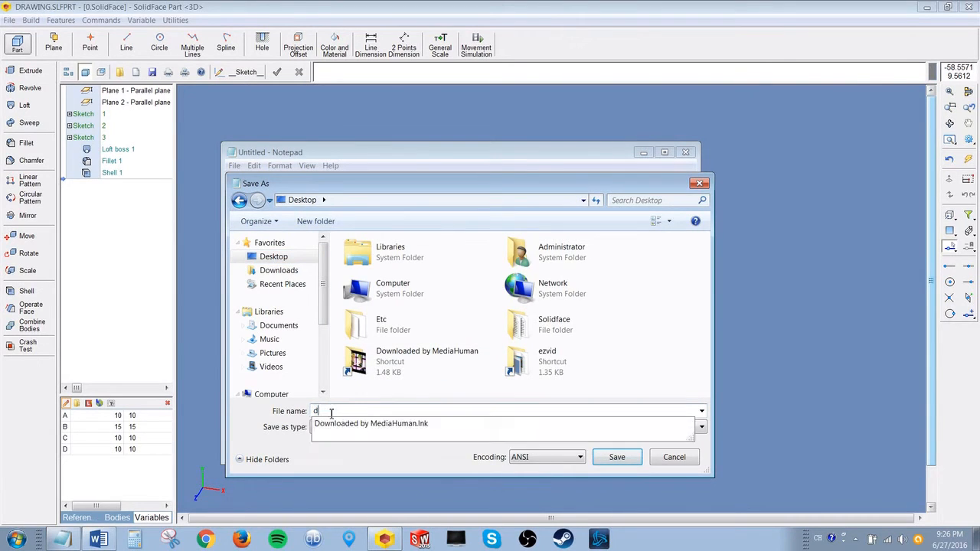
type("imensions.csv")
key("Return")
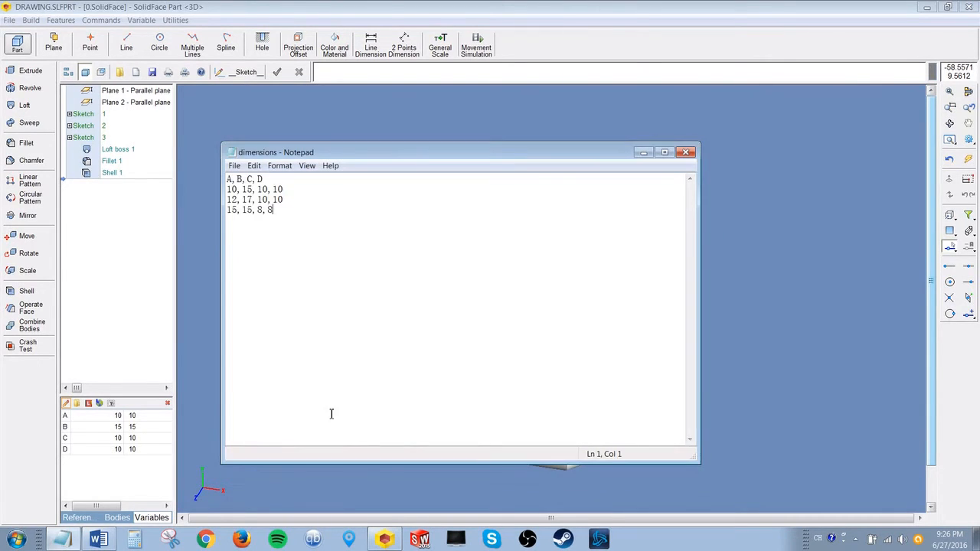
left_click(686, 152)
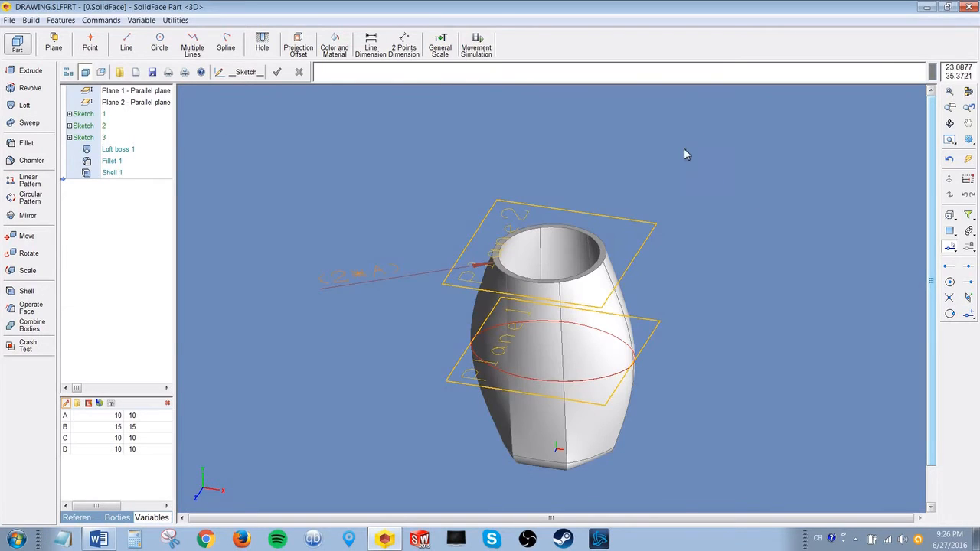
Step: Define a variable table associated with a question, using the CSV file dimensions from the Desktop
left_click(61, 20)
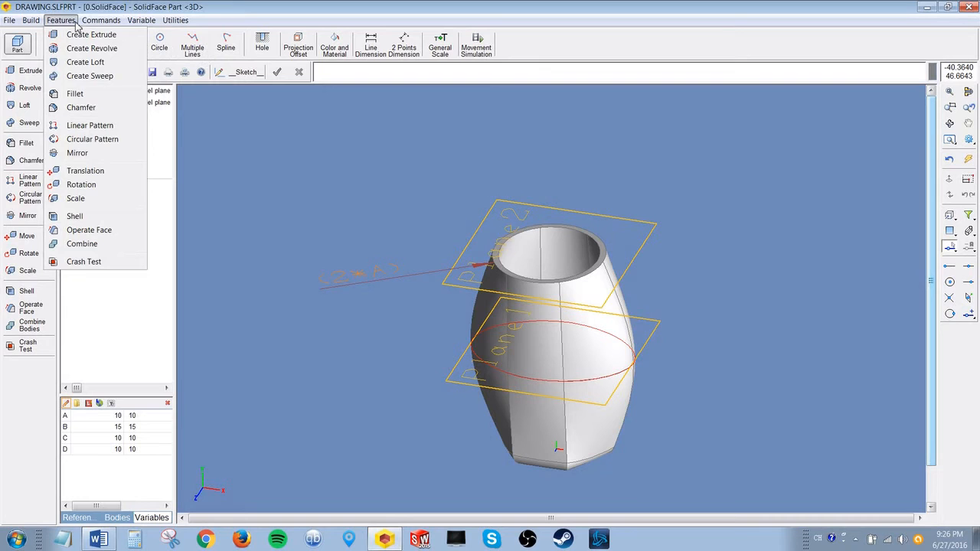
mouse_move(100, 25)
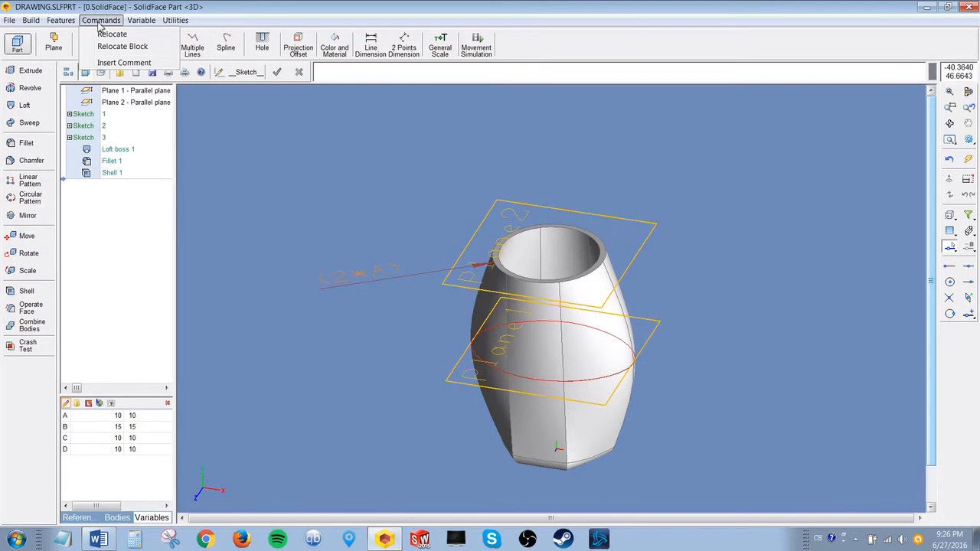
mouse_move(133, 23)
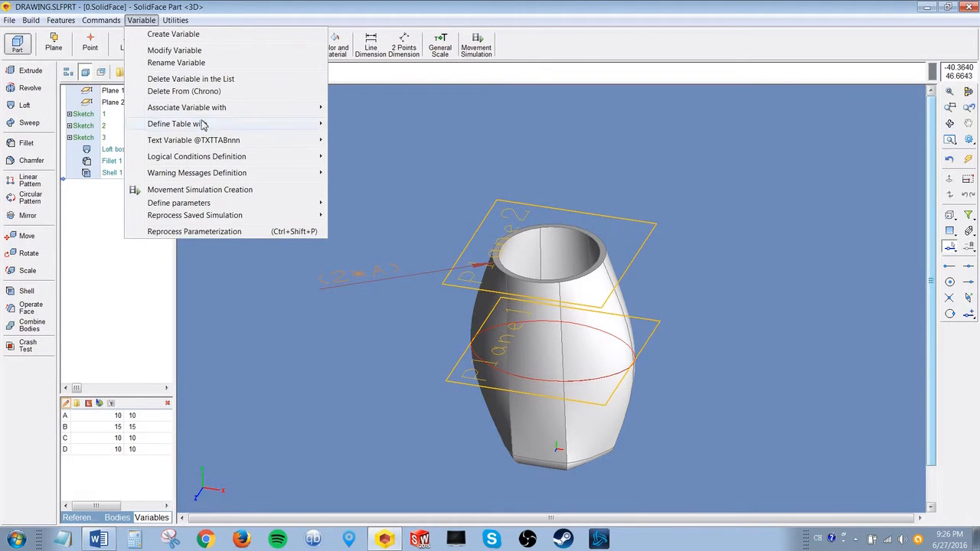
mouse_move(208, 129)
left_click(360, 124)
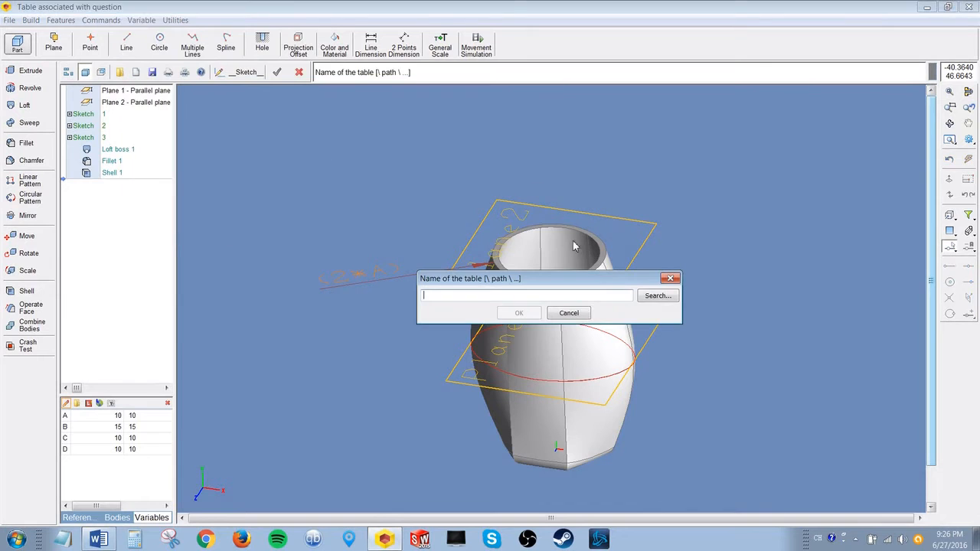
left_click(658, 297)
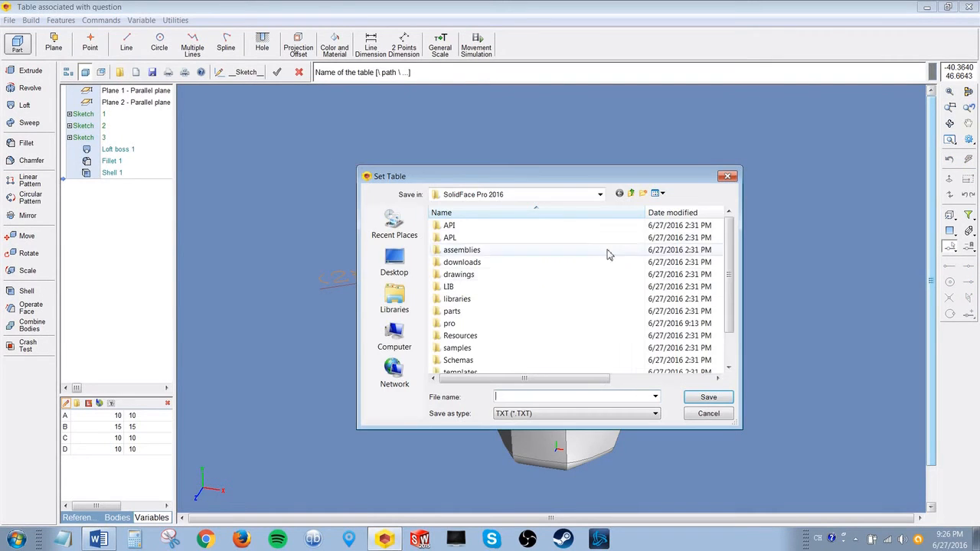
left_click(404, 269)
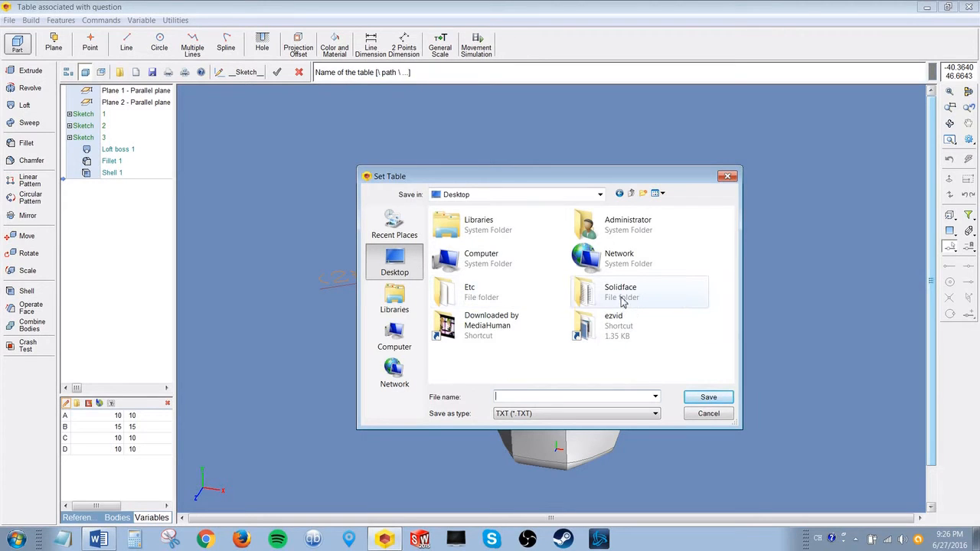
left_click(623, 414)
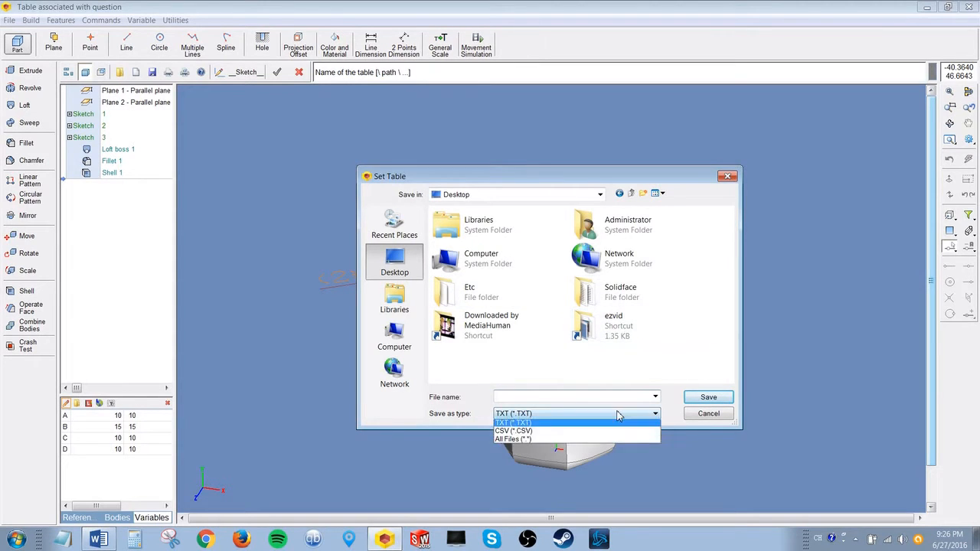
left_click(513, 432)
left_click(490, 325)
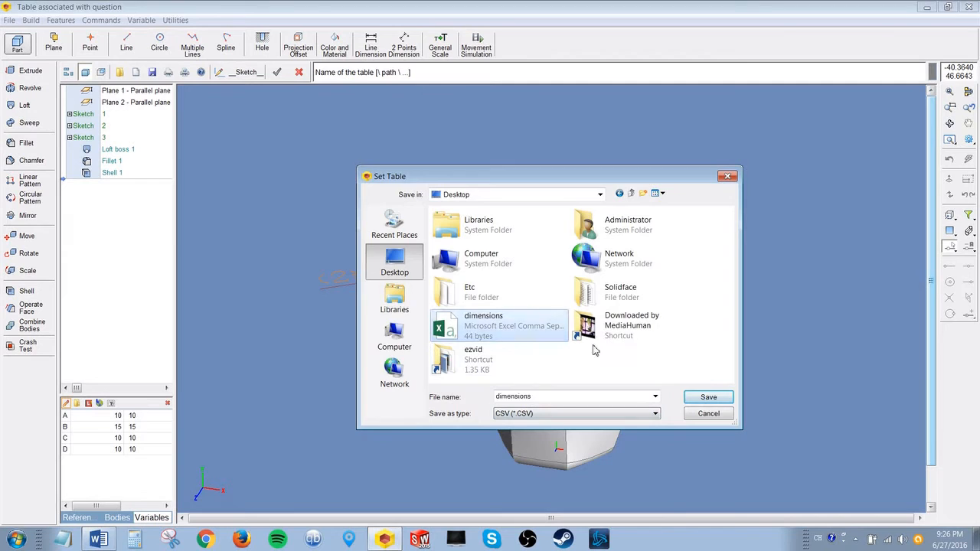
left_click(710, 399)
Step: Accept the table path and set the table's question text to "size"
left_click(520, 313)
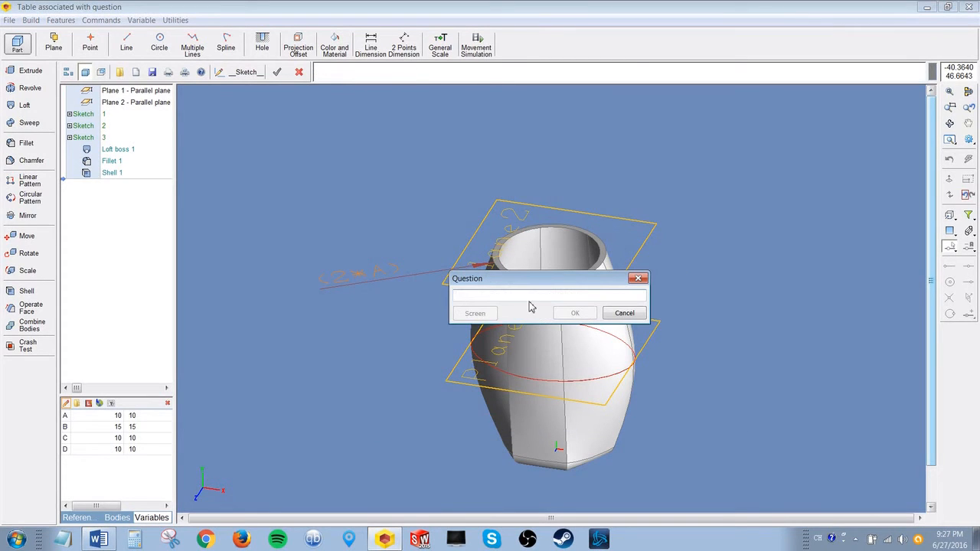
type("asd")
key("Return")
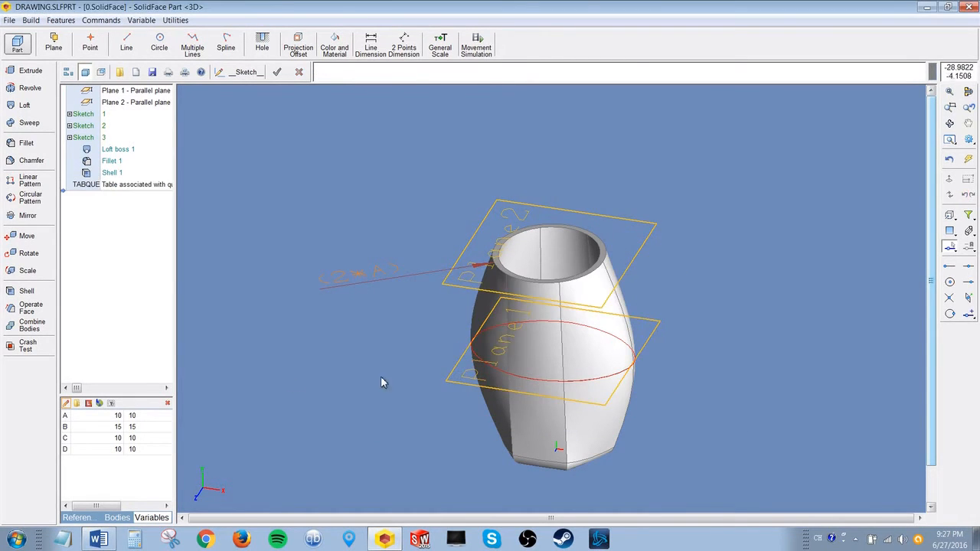
Step: Relocate the table association command to the start of the feature list, above Plane 1
left_click(111, 188)
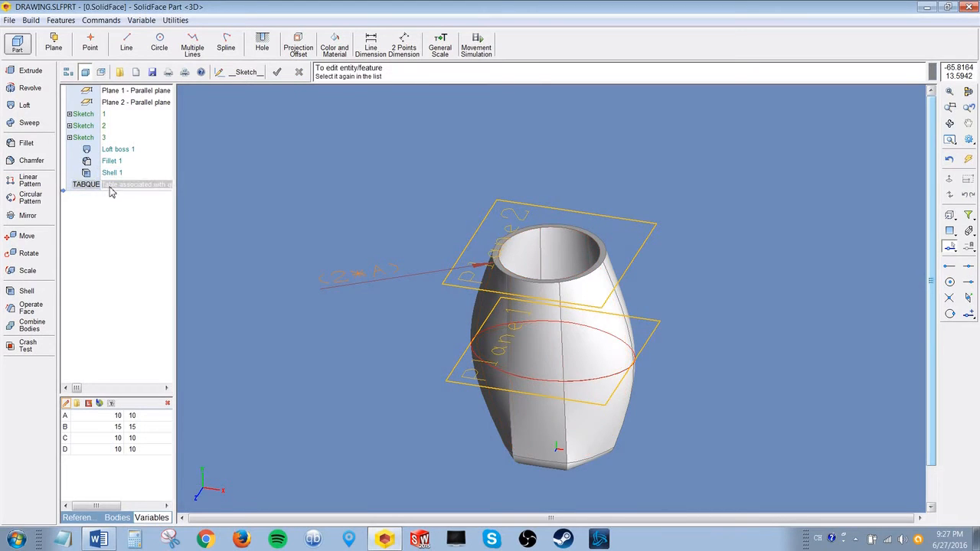
right_click(111, 190)
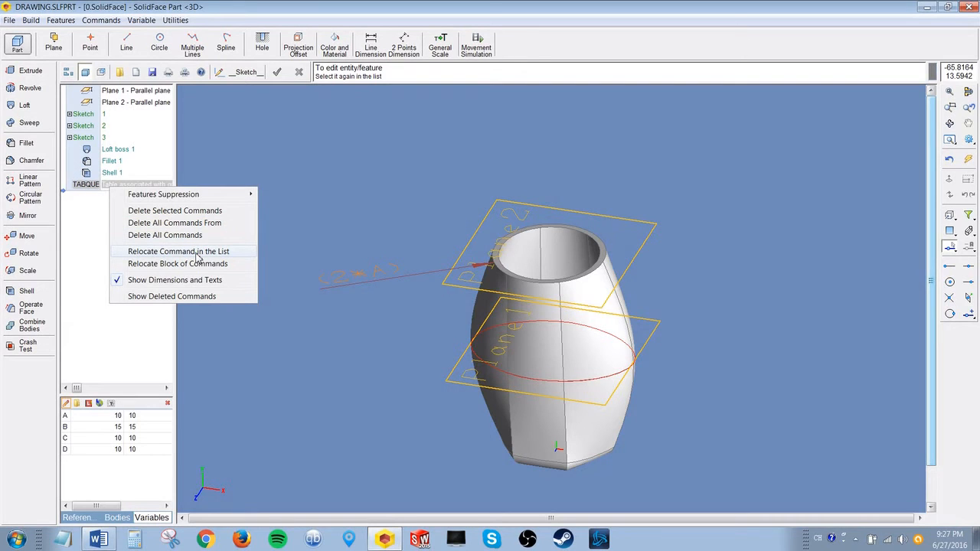
left_click(175, 253)
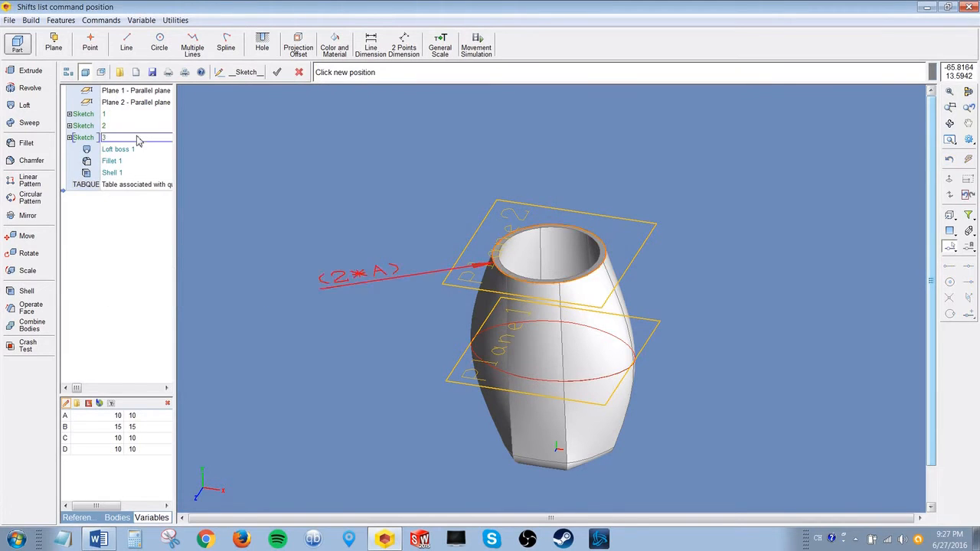
left_click(132, 92)
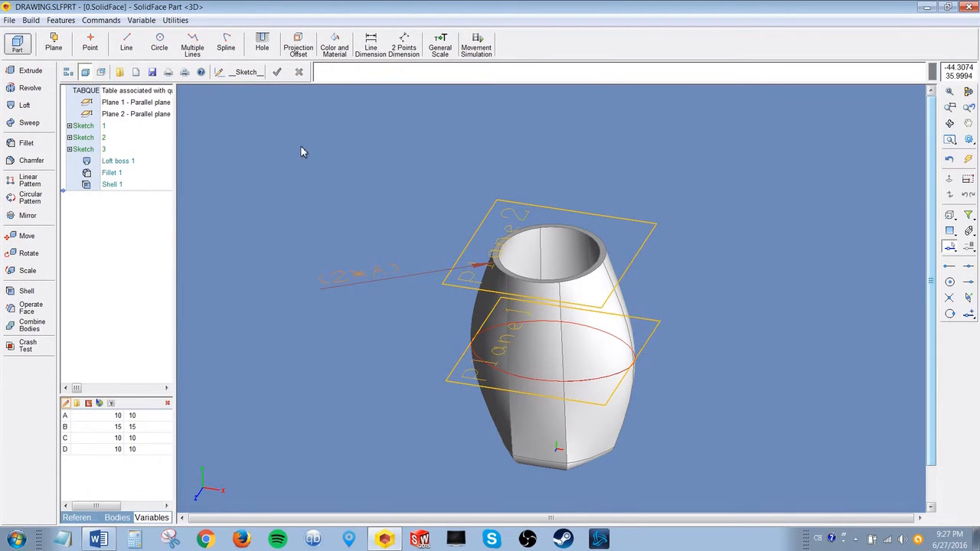
Step: Reprocess the part with the table row A 12, B 17, C 10, D 10
key("F5")
left_click(385, 194)
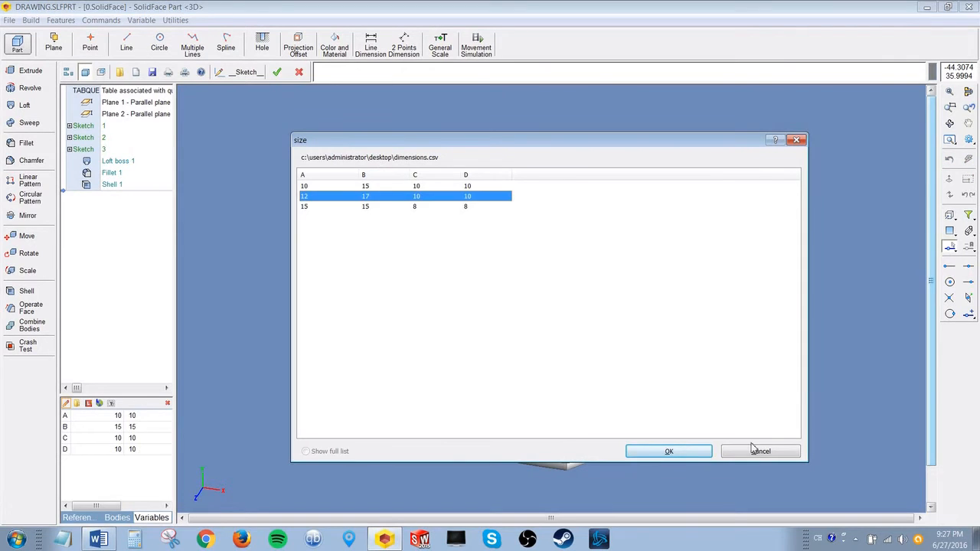
left_click(700, 452)
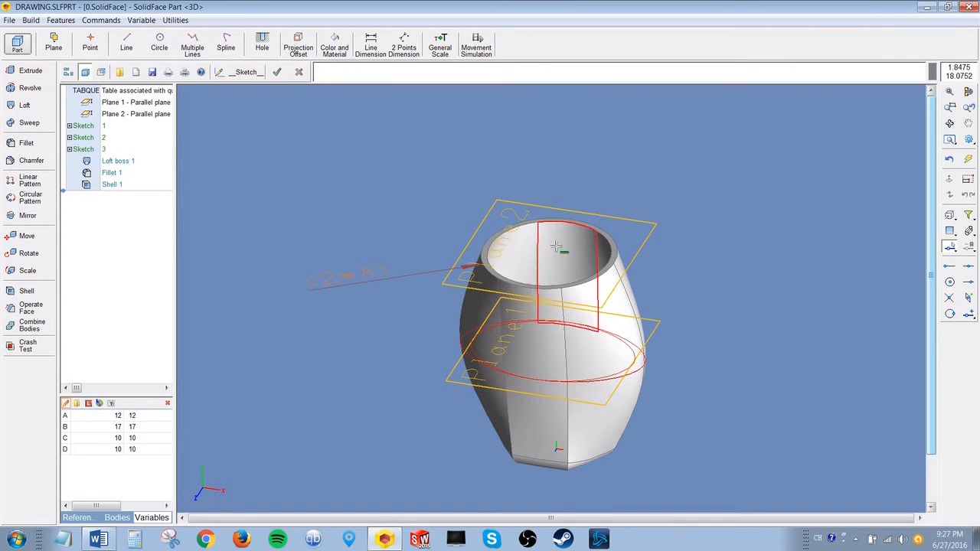
Step: Reprocess the part with the first table row, A 10, B 15, C 10, D 10
key("F5")
left_click(340, 191)
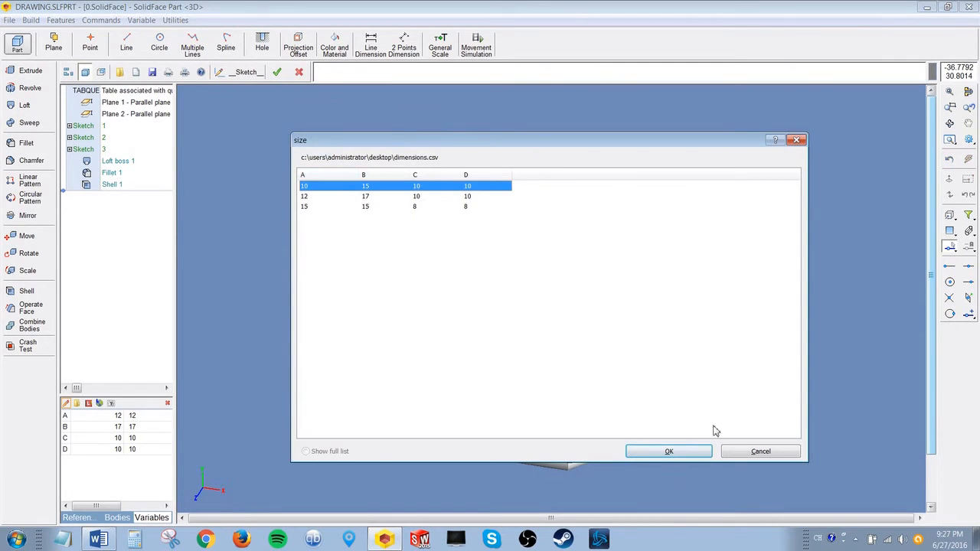
left_click(668, 451)
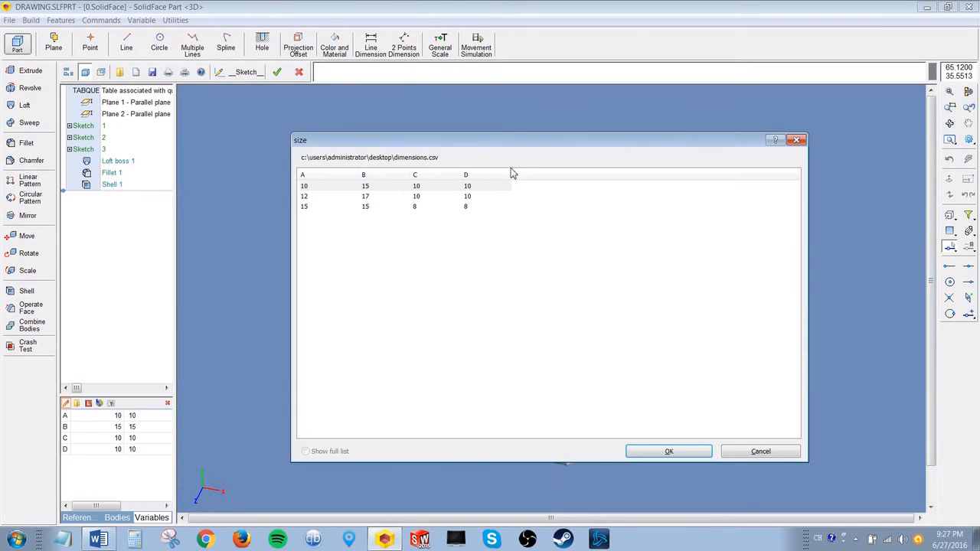
Step: Try the table row 15, 15, 8, 8 on the part, and restore the row 10, 15, 10, 10
left_click(398, 207)
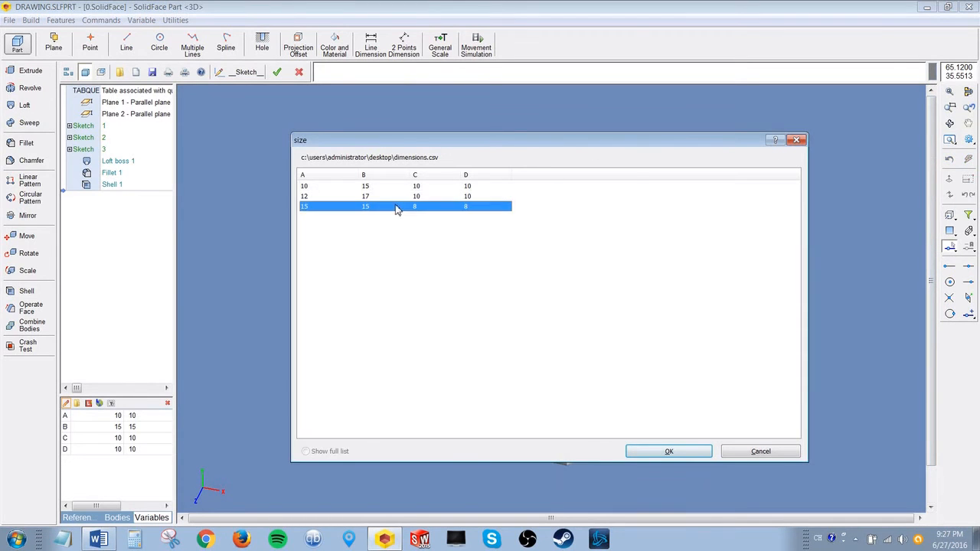
left_click(694, 452)
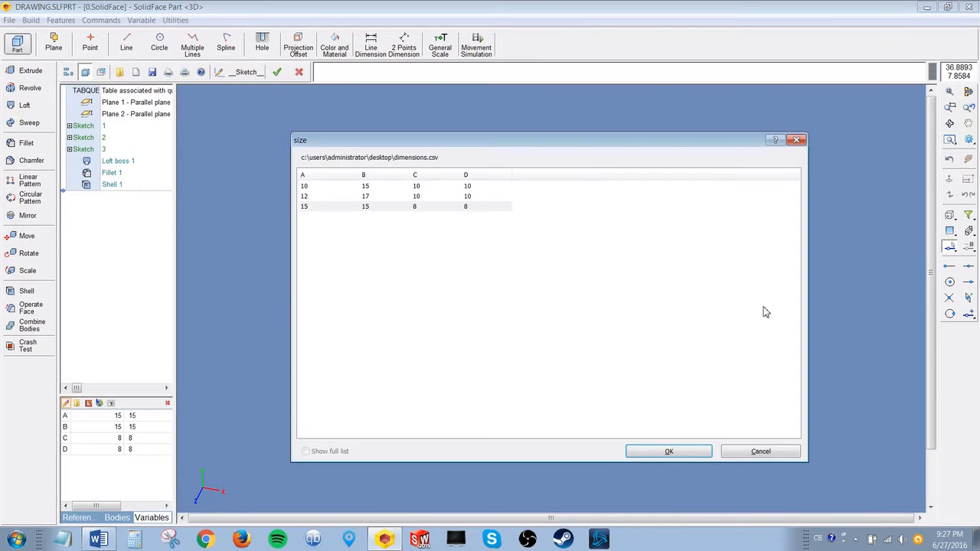
left_click(383, 186)
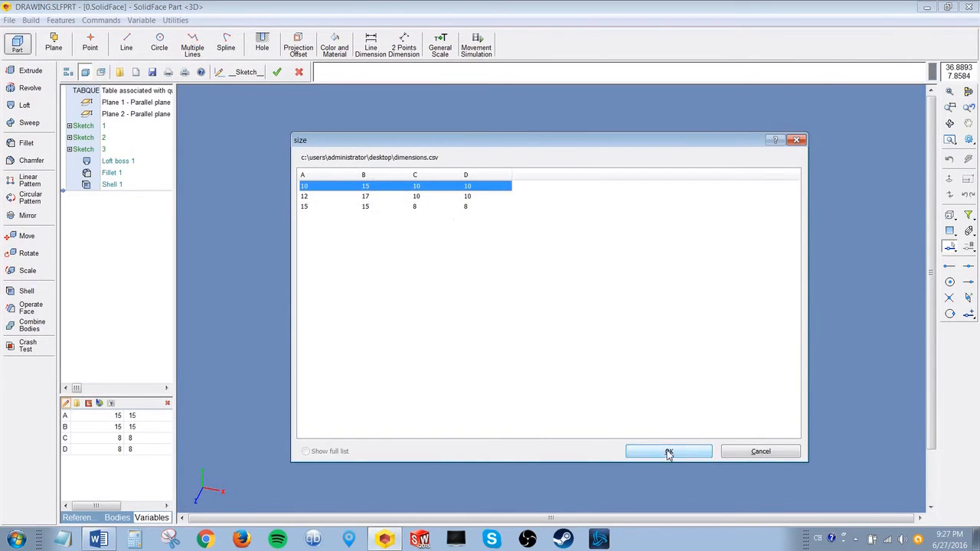
left_click(668, 452)
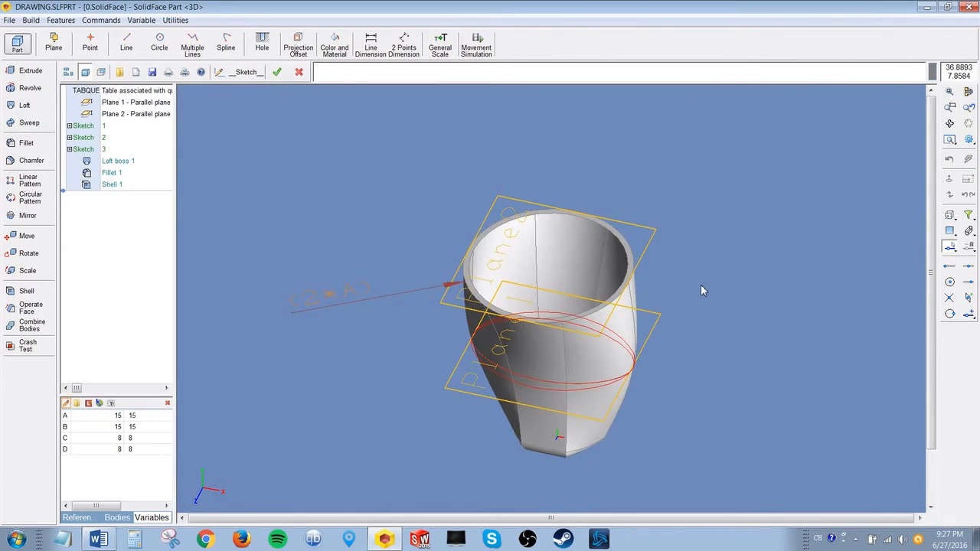
Step: Define a Coincident assembly insertion mate on the ring-shaped face at the body's open end
right_click(968, 143)
left_click(845, 227)
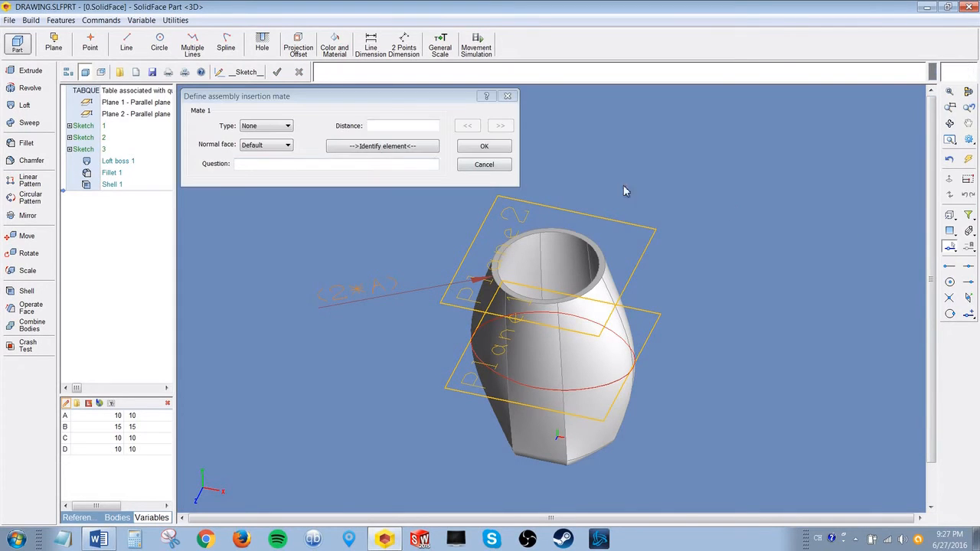
left_click(268, 128)
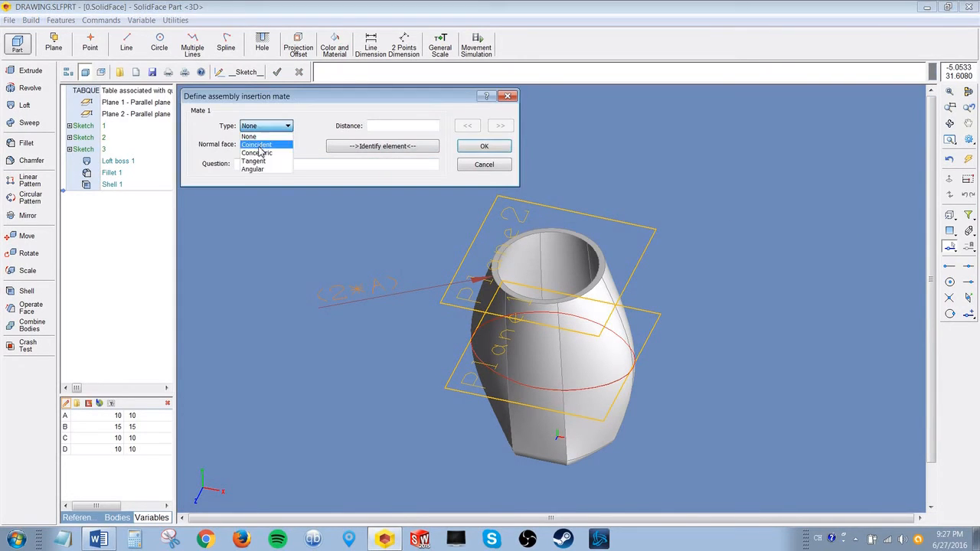
left_click(258, 145)
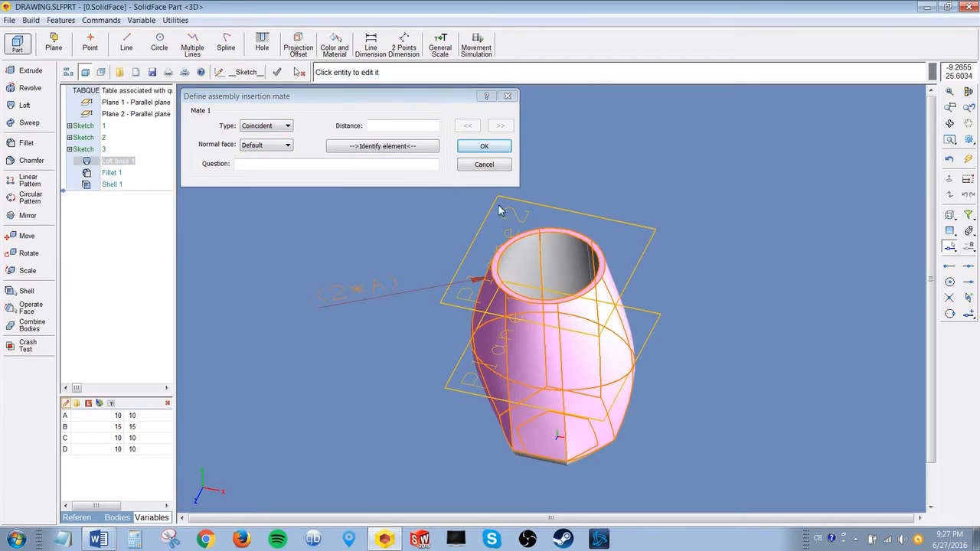
left_click(387, 146)
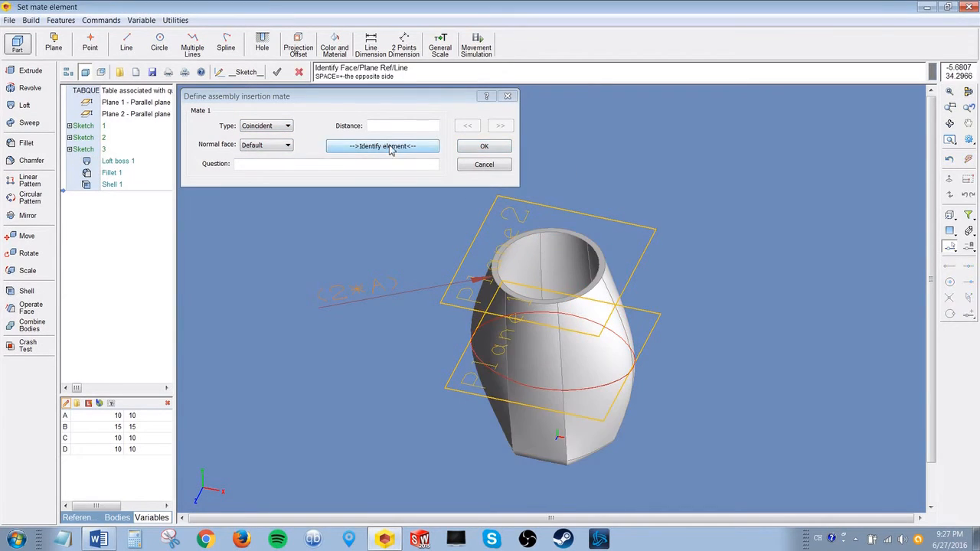
left_click(540, 229)
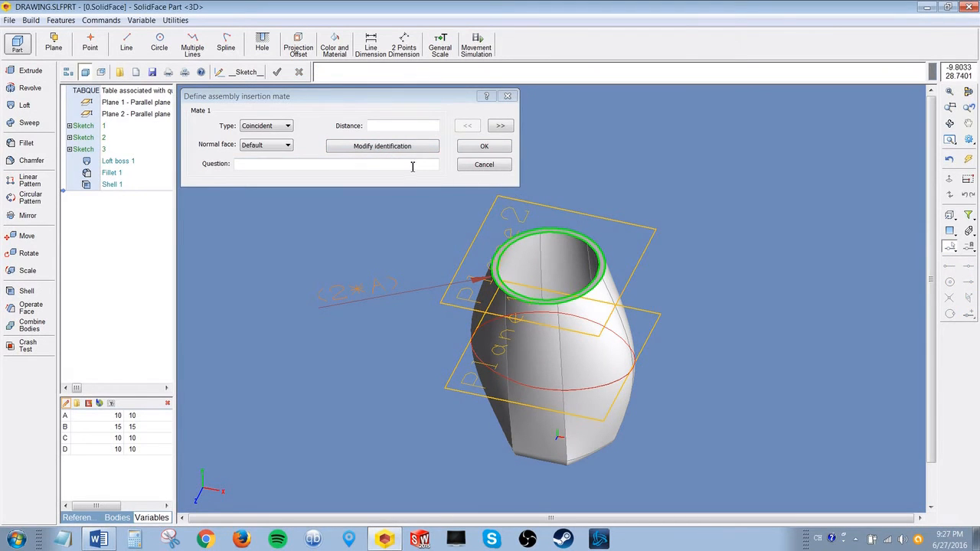
left_click(484, 147)
Step: Start a Color and Material assignment for the body and choose Steel as the material
mouse_move(655, 180)
middle_mouse_down()
mouse_move(692, 183)
mouse_move(687, 165)
middle_mouse_up()
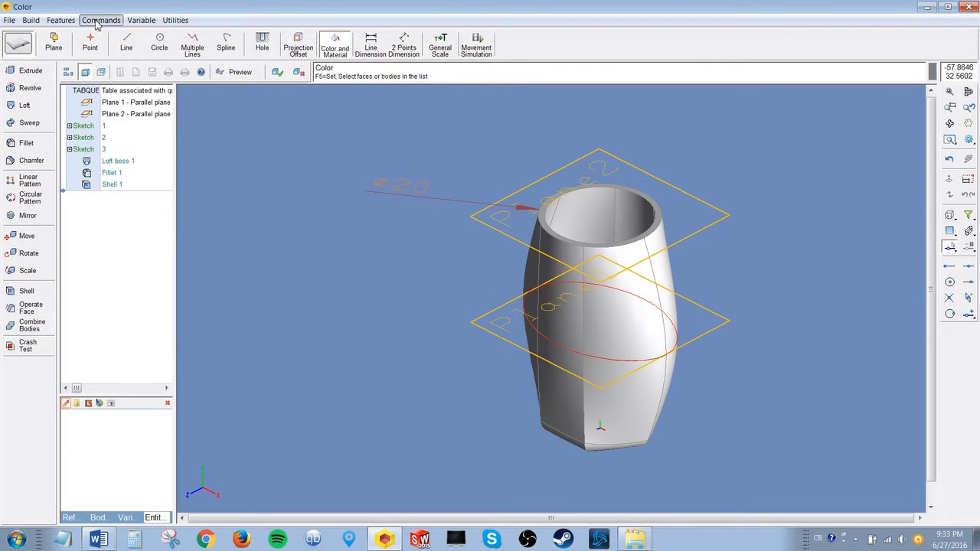
left_click(69, 22)
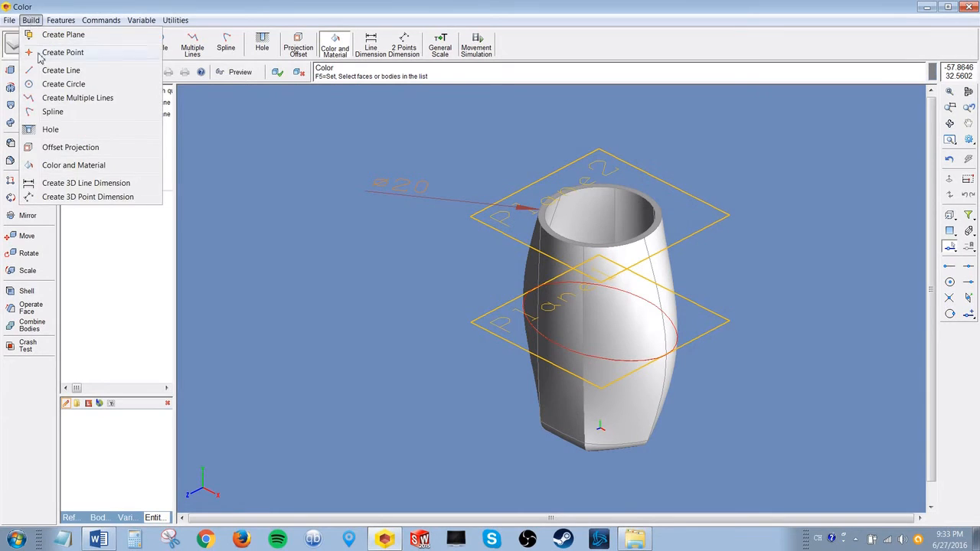
left_click(74, 167)
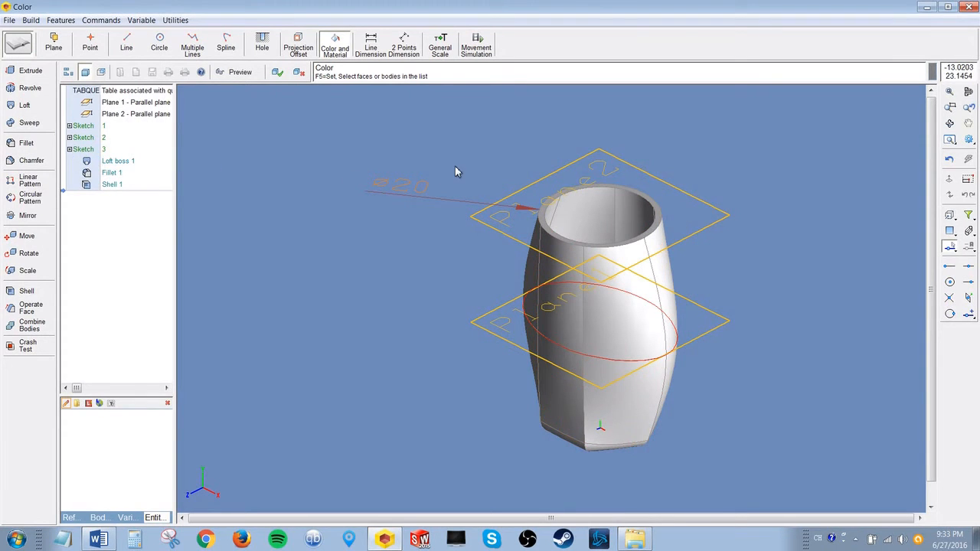
left_click(570, 303)
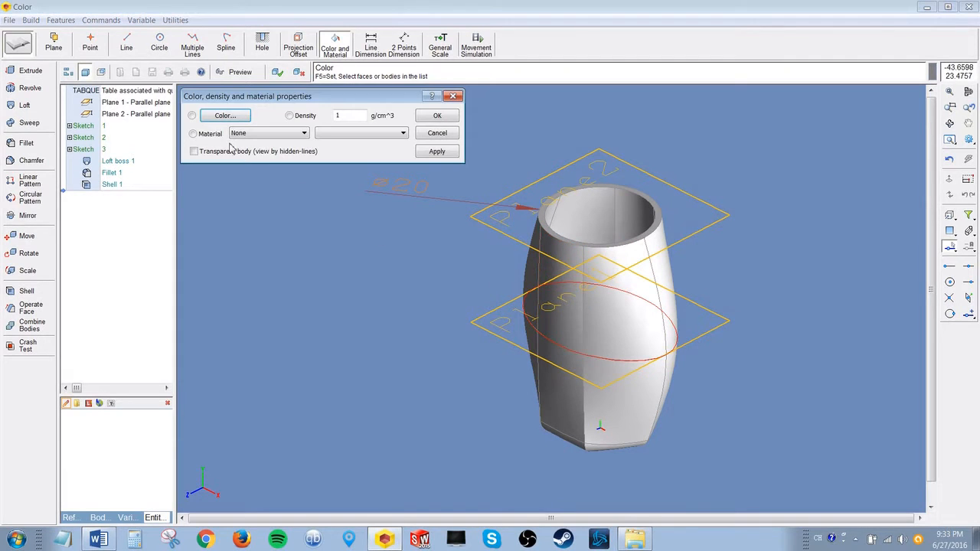
left_click(268, 136)
scroll(273, 194, "down", 5)
scroll(278, 219, "up", 5)
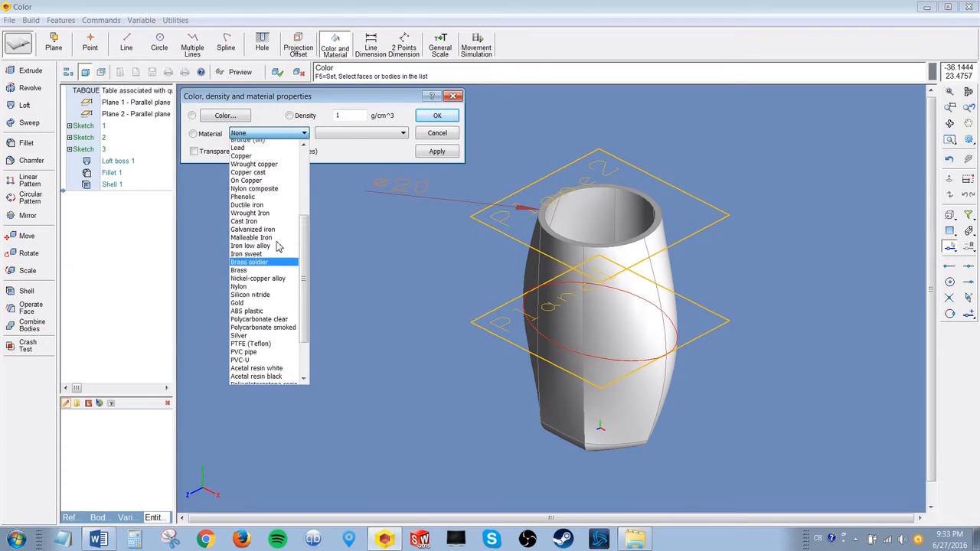
left_click(245, 147)
left_click(192, 133)
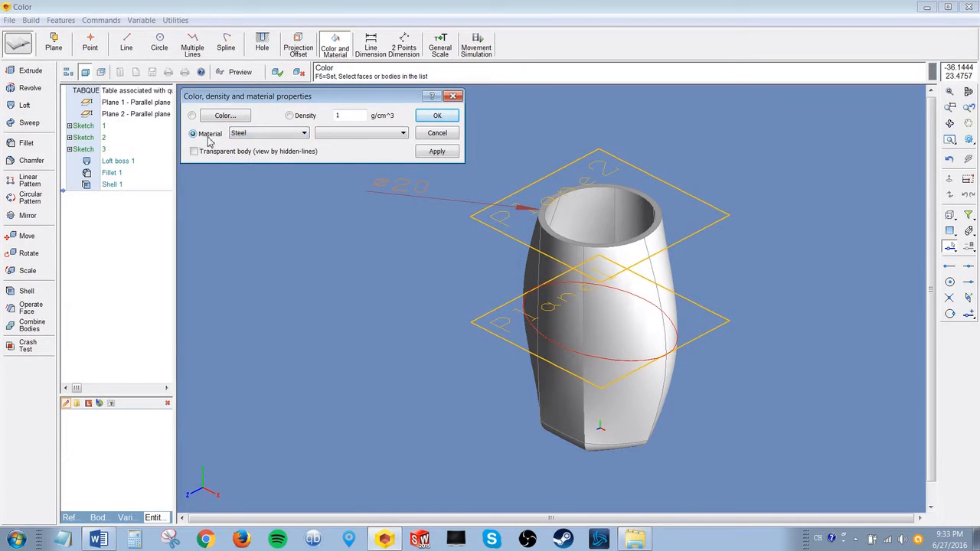
Step: Examine the property values listed for the Steel material, keeping the material option selected
left_click(339, 135)
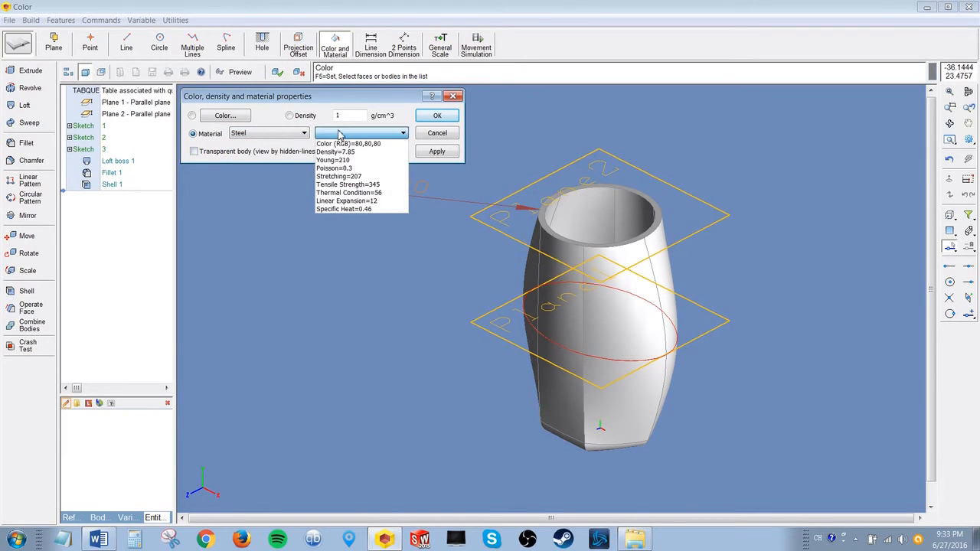
left_click(341, 134)
left_click(193, 117)
left_click(193, 133)
Step: Select two adjacent upper outer side faces and the ring-shaped rim face for the Color and Material assignment
left_click(612, 306)
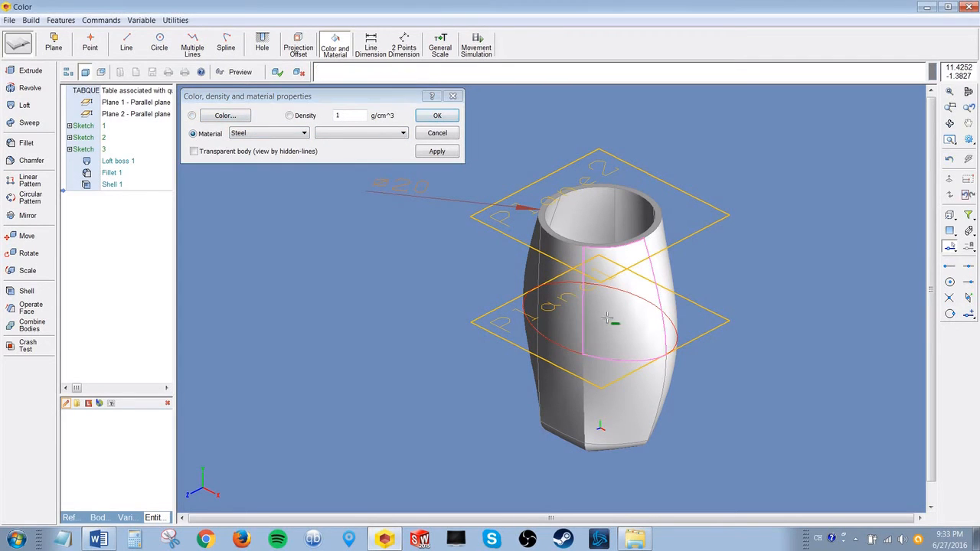
left_click(562, 264)
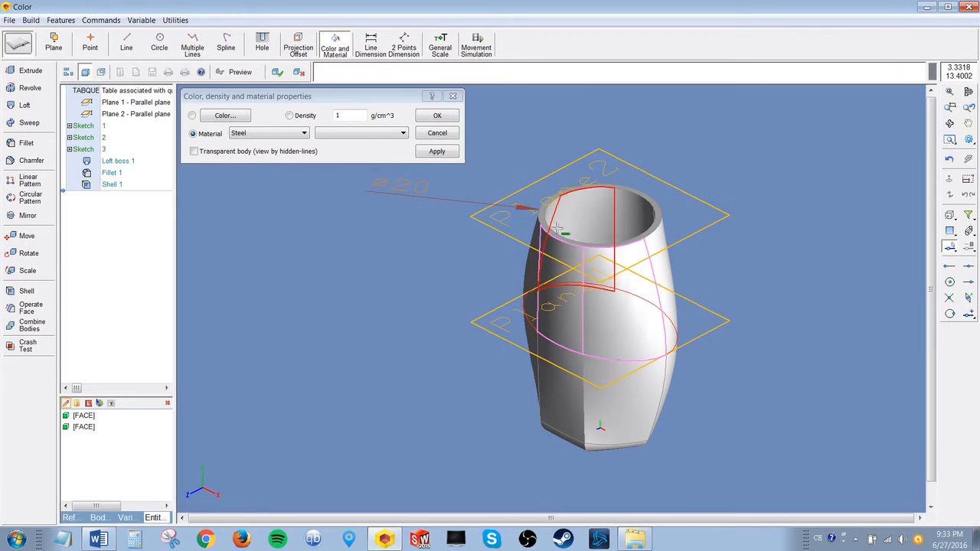
left_click(567, 242)
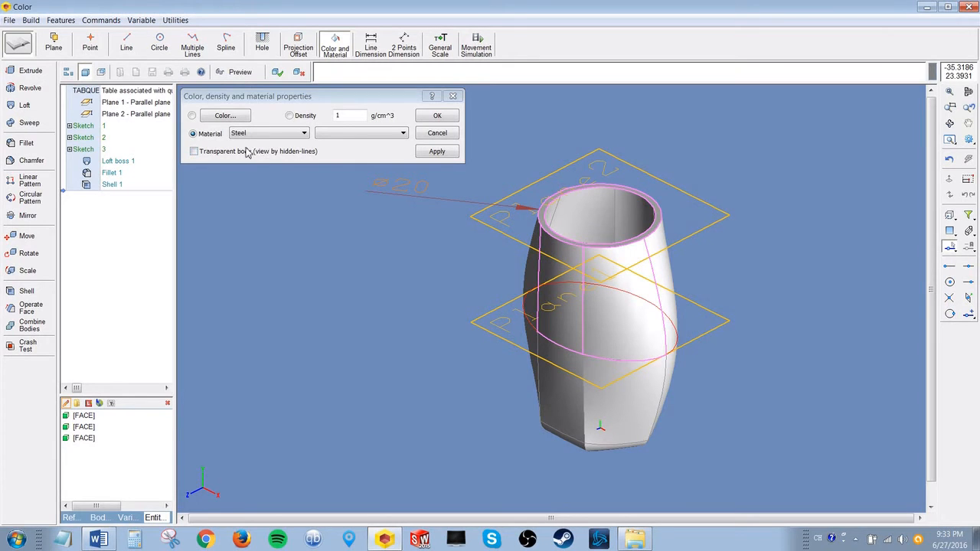
Step: Switch the assignment from material to color, choose the basic red and apply it to the three selected faces
left_click(192, 116)
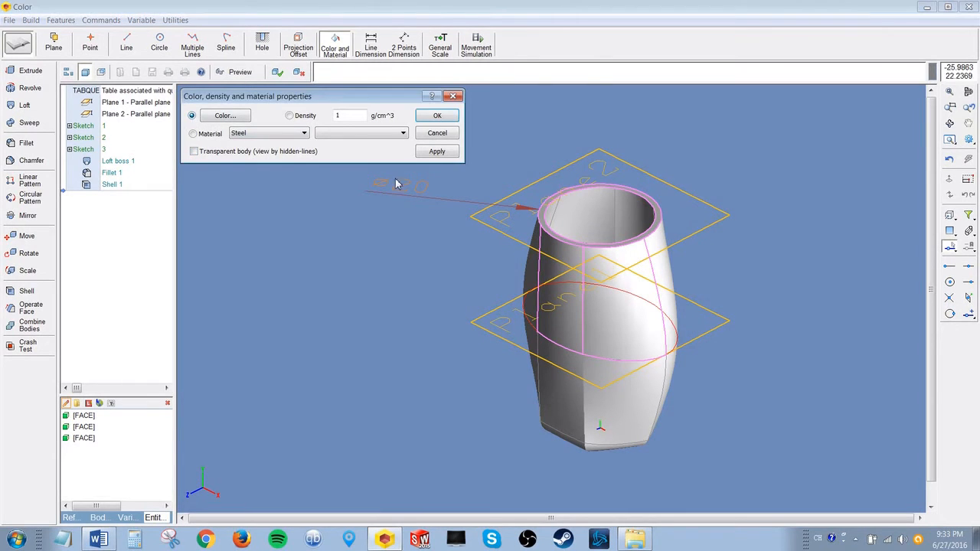
left_click(233, 116)
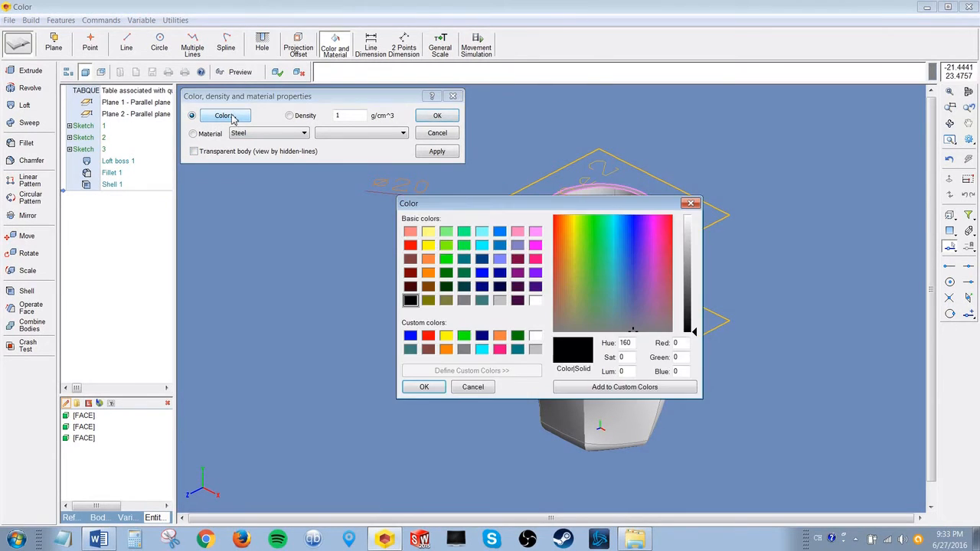
left_click(428, 232)
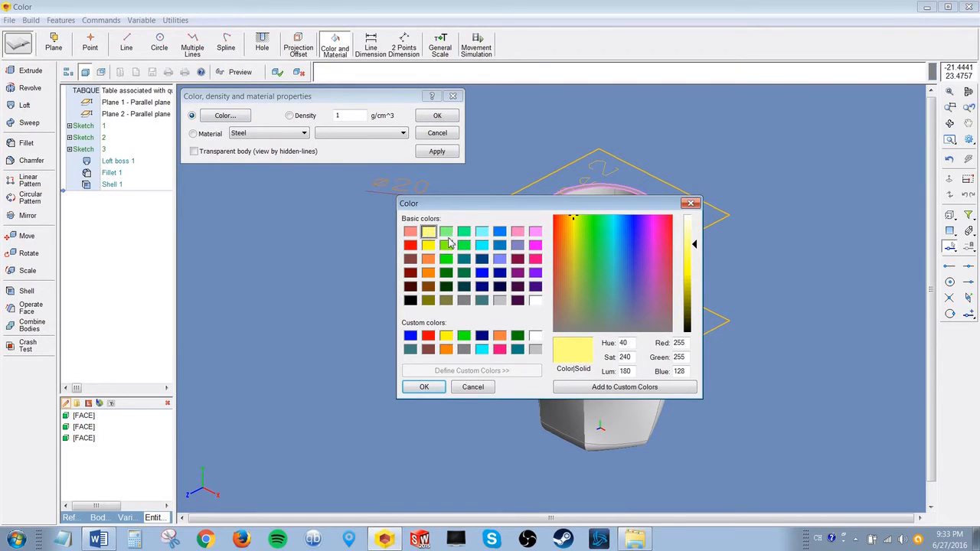
left_click(411, 246)
left_click(434, 387)
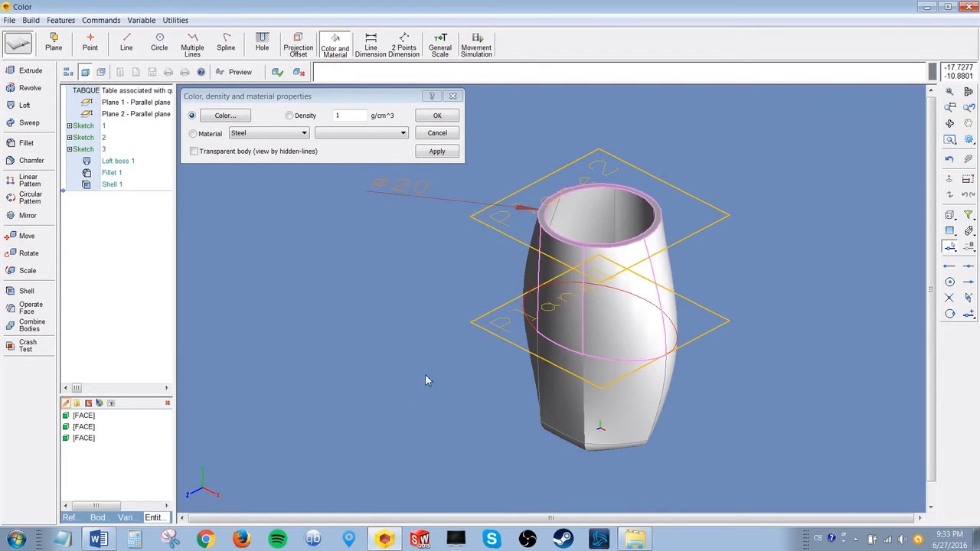
left_click(437, 115)
scroll(504, 235, "up", 1)
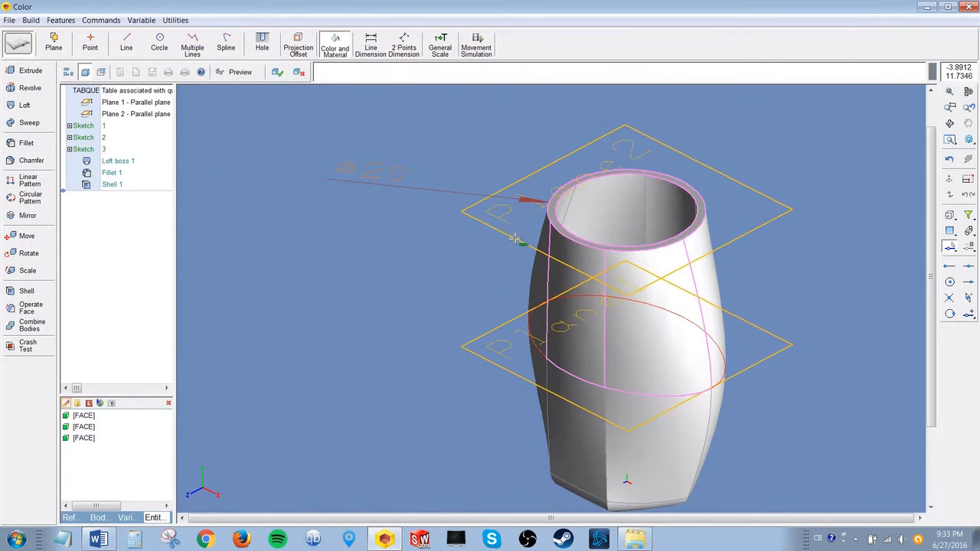
left_click(280, 74)
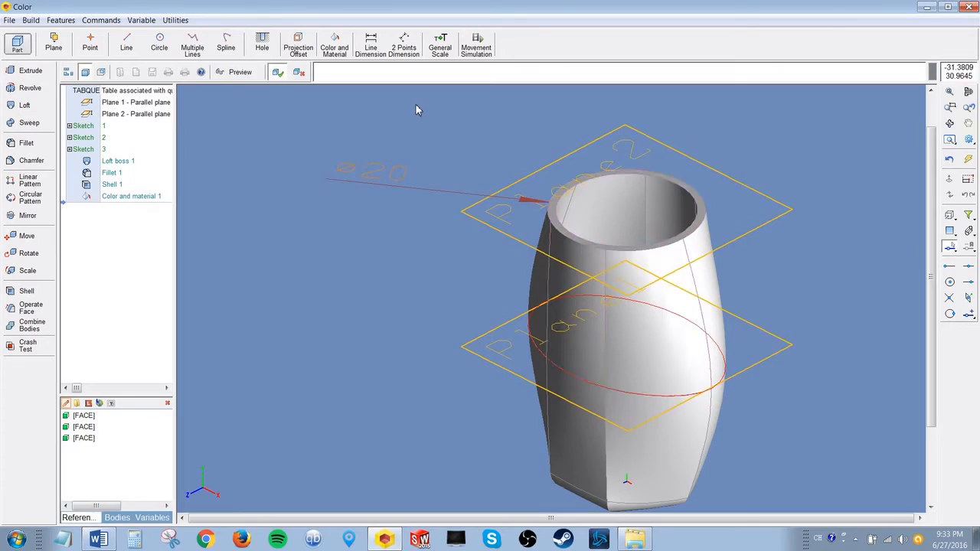
middle_click_drag(689, 155, 671, 213)
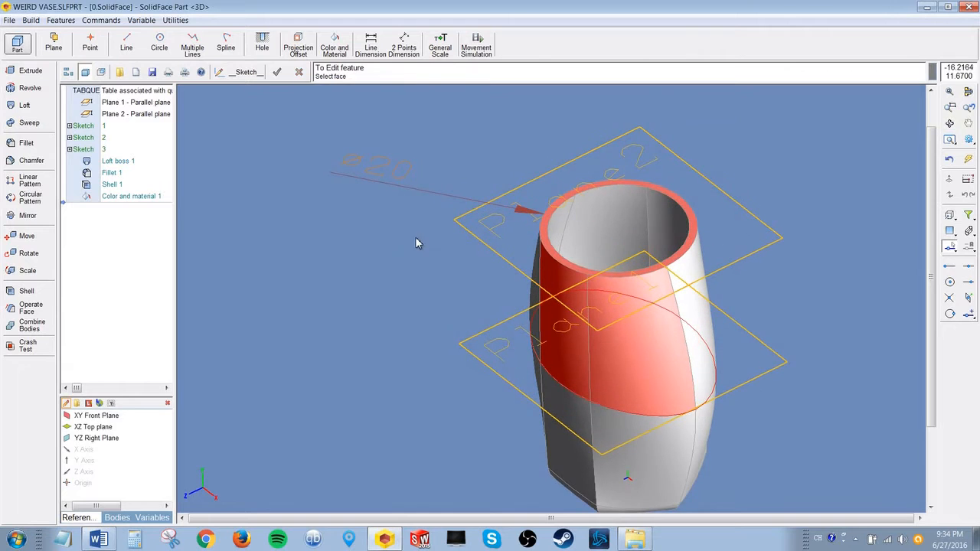
left_click(130, 198)
right_click(130, 199)
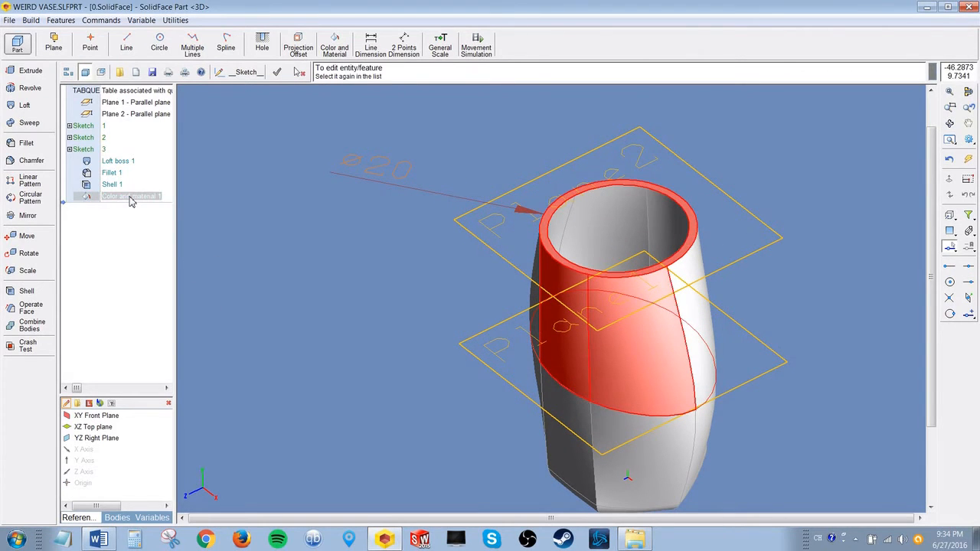
left_click(118, 235)
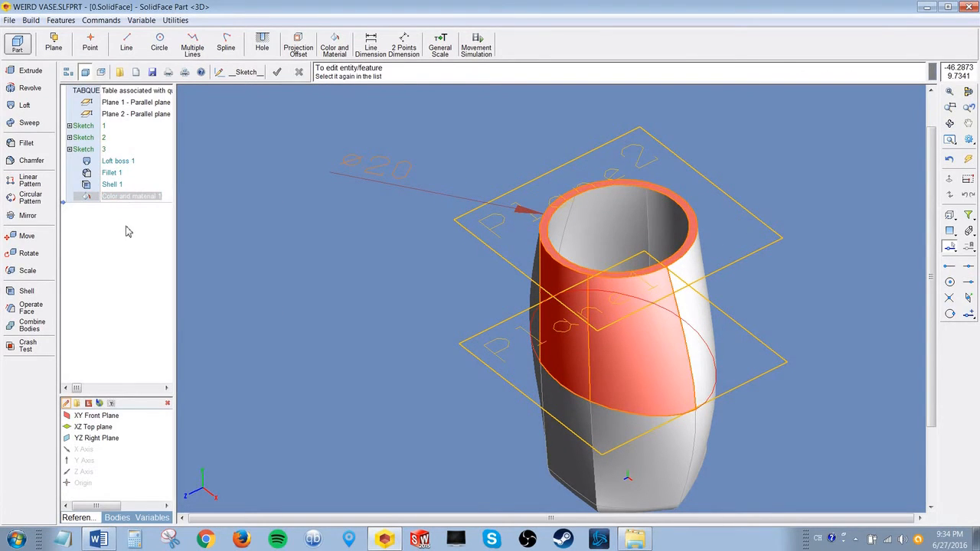
Step: Display the physical properties of the vase body, BODY1
left_click(117, 518)
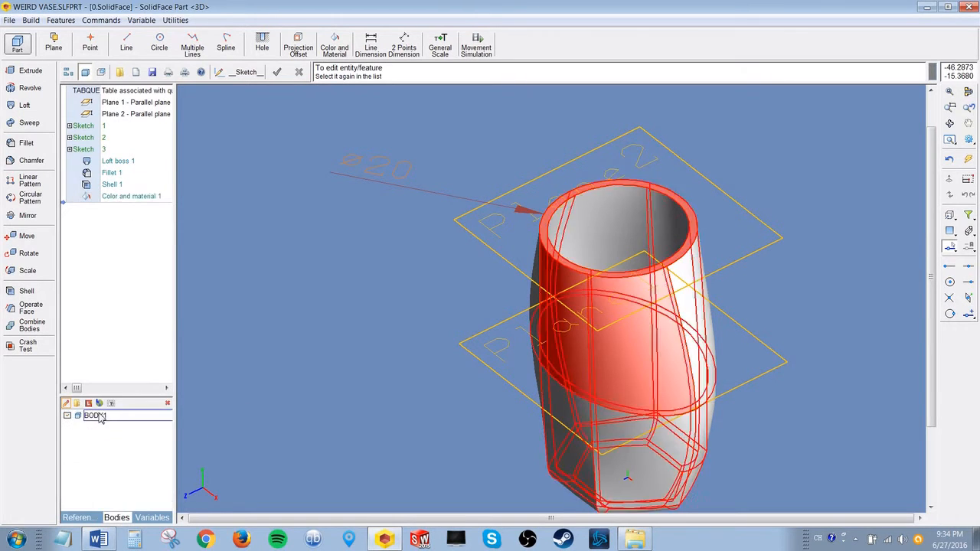
left_click(97, 417)
right_click(98, 418)
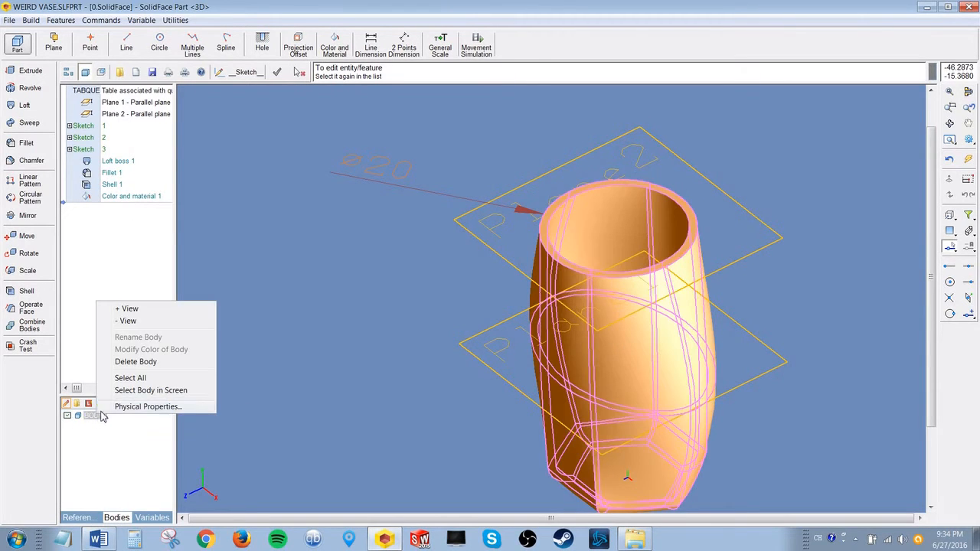
left_click(127, 408)
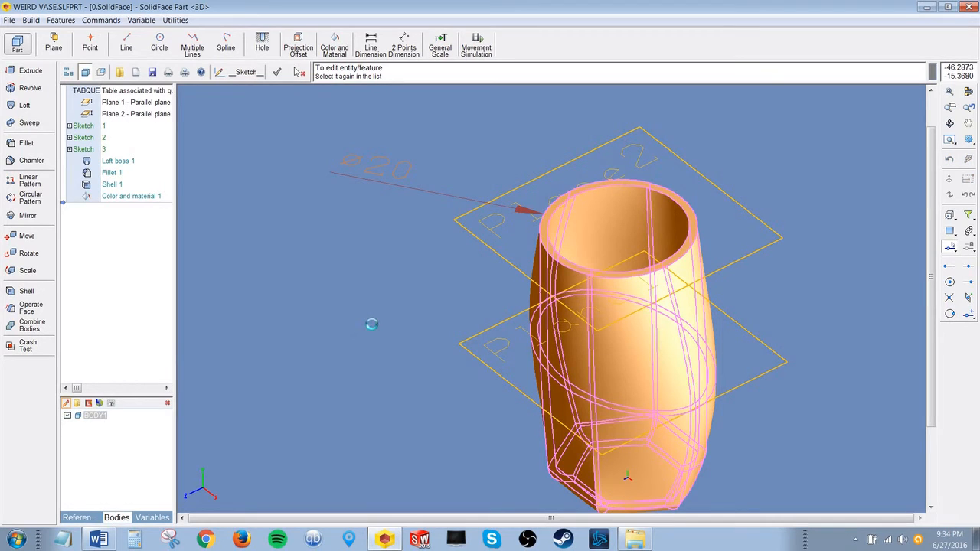
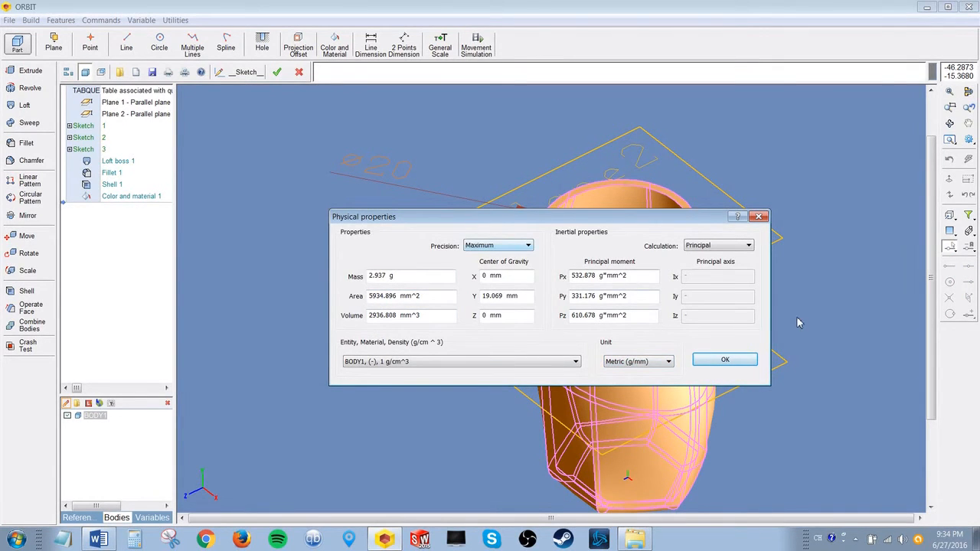
Step: Close the physical properties, reopen the existing colour and material feature, and add the remaining outer faces of the vase's upper half
left_click(742, 363)
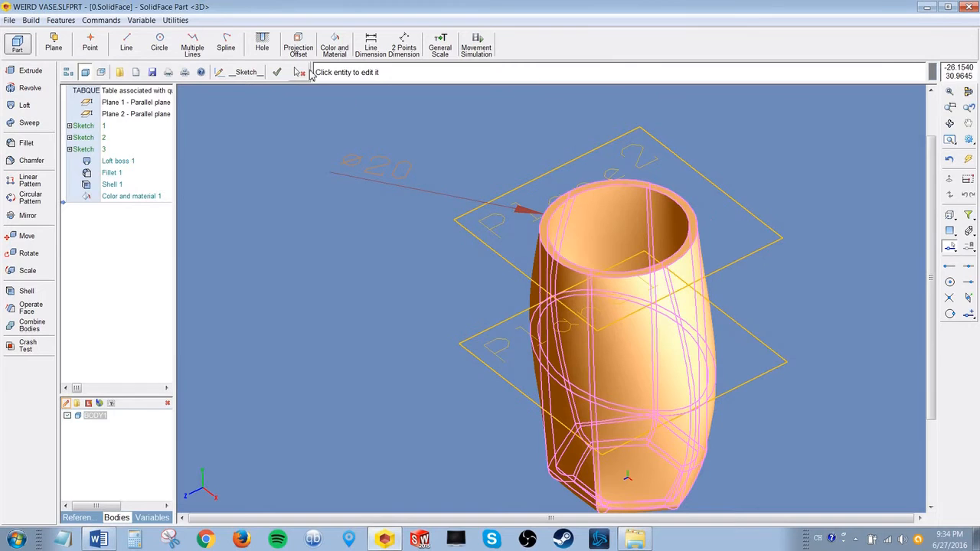
left_click(126, 196)
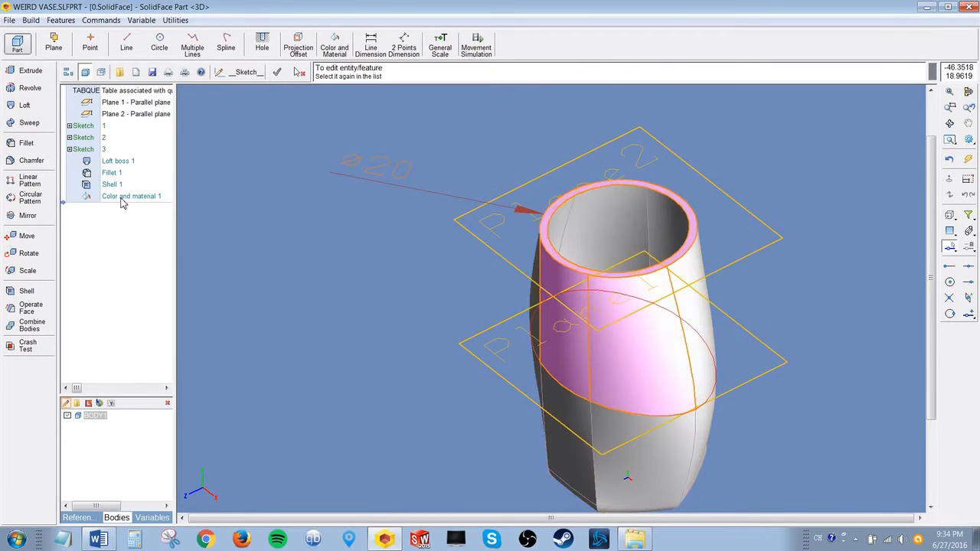
left_click(126, 196)
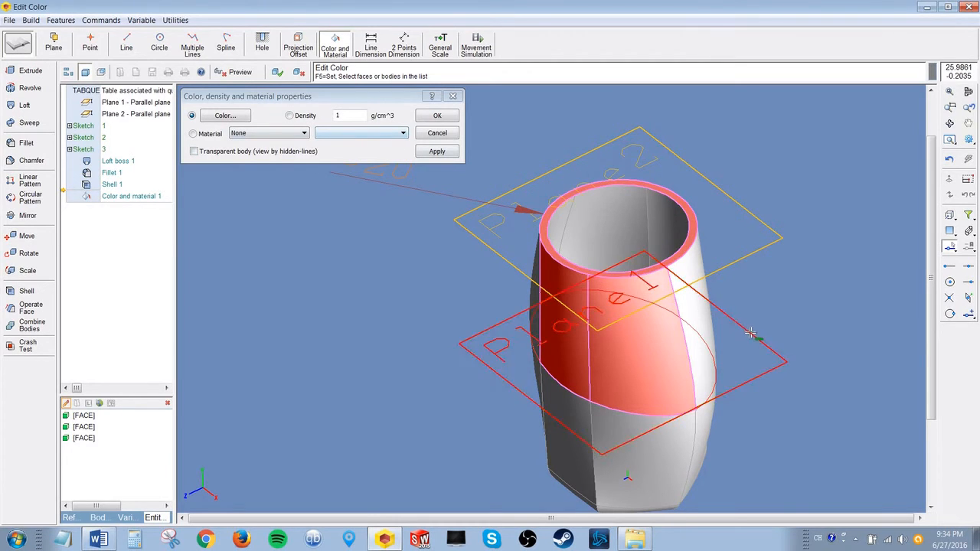
left_click(698, 314)
middle_click_drag(739, 304, 597, 283)
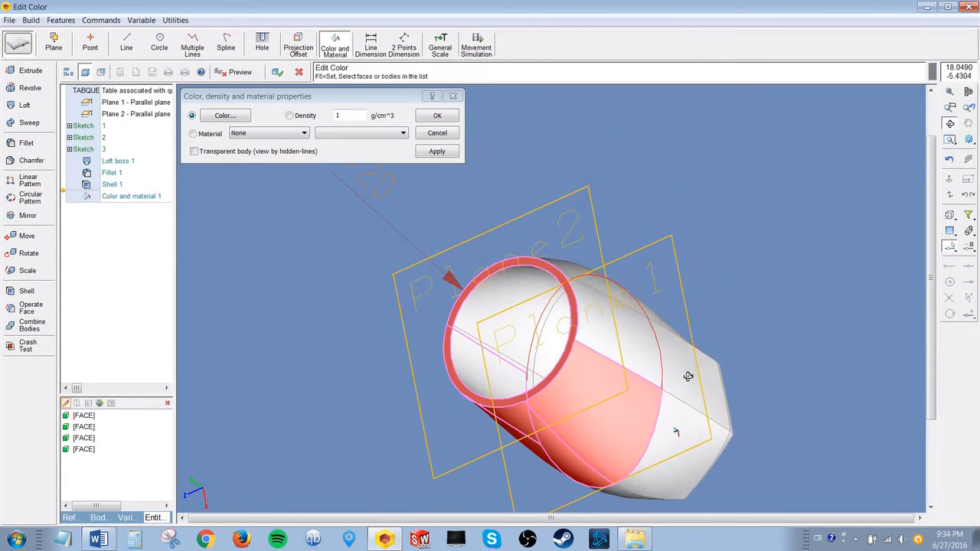
left_click(583, 279)
middle_click_drag(569, 238, 723, 272)
left_click(575, 310)
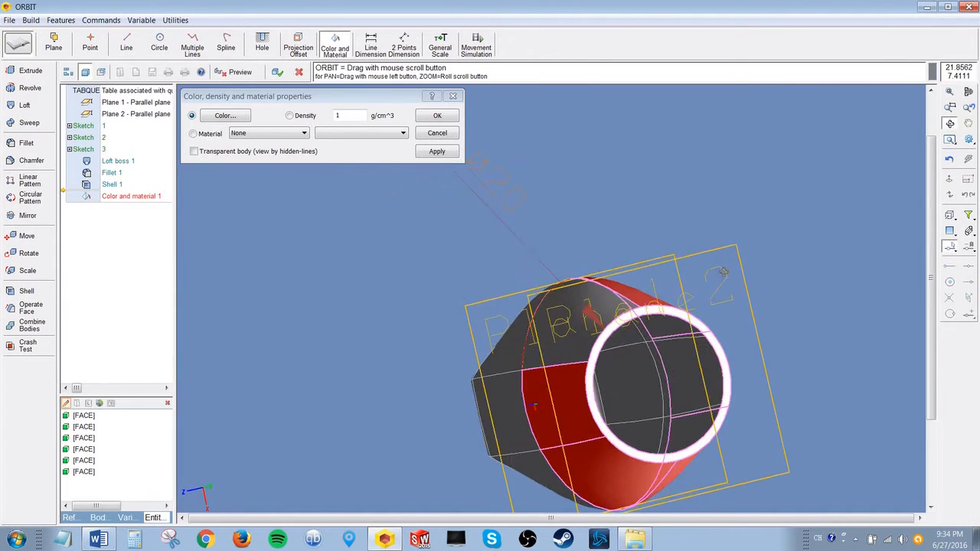
left_click(581, 331)
middle_click_drag(582, 331, 490, 157)
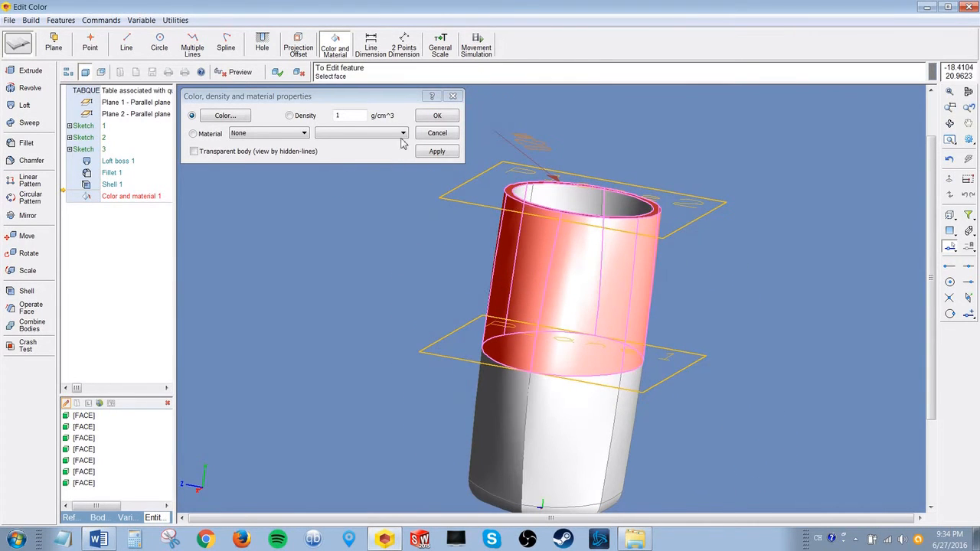
Step: Assign the Steel material to the selected faces and inspect the vase from several sides
left_click(204, 136)
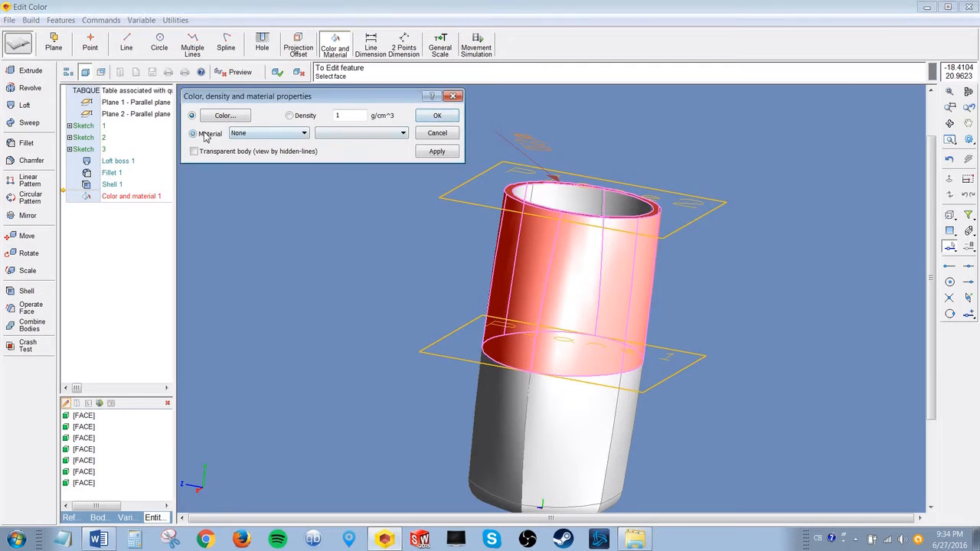
left_click(261, 136)
left_click(260, 151)
left_click(346, 137)
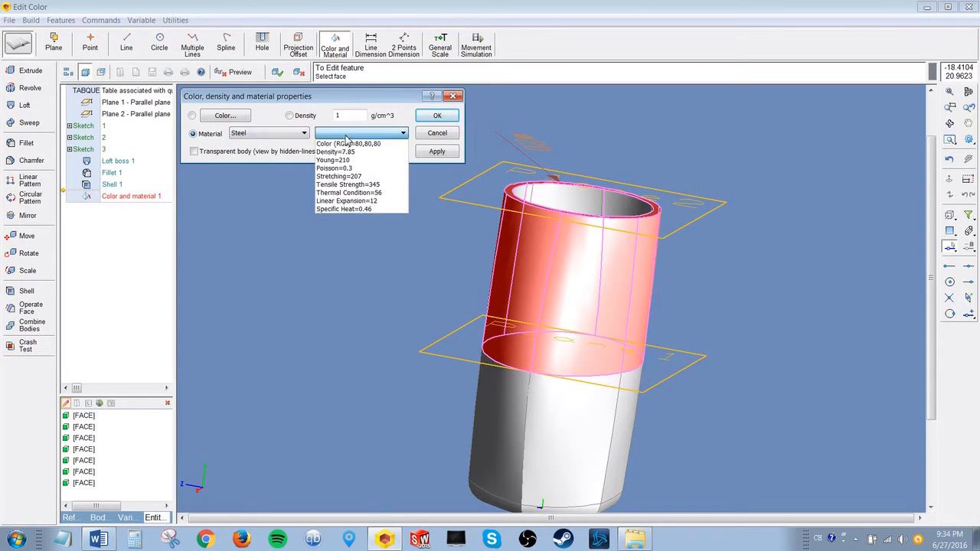
left_click(343, 152)
left_click(433, 117)
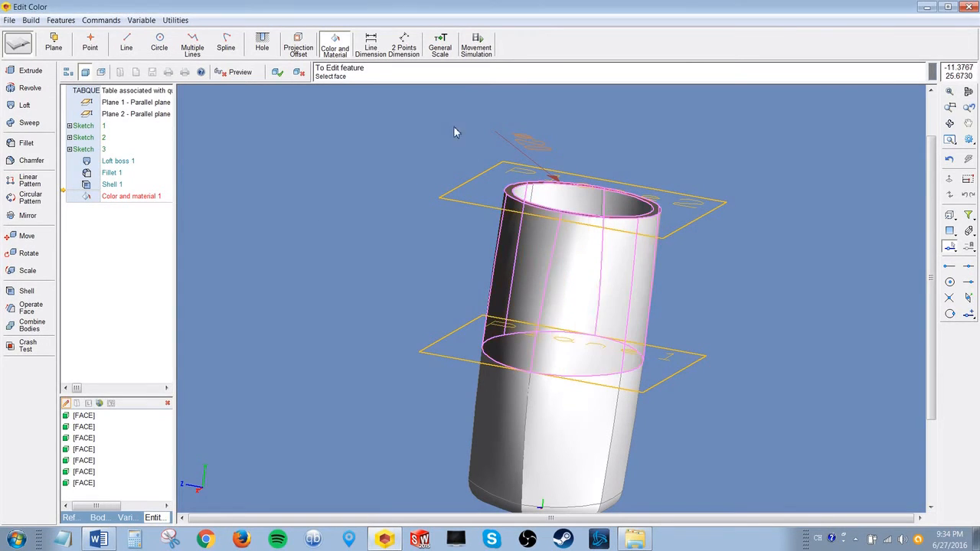
middle_click_drag(712, 208, 618, 269)
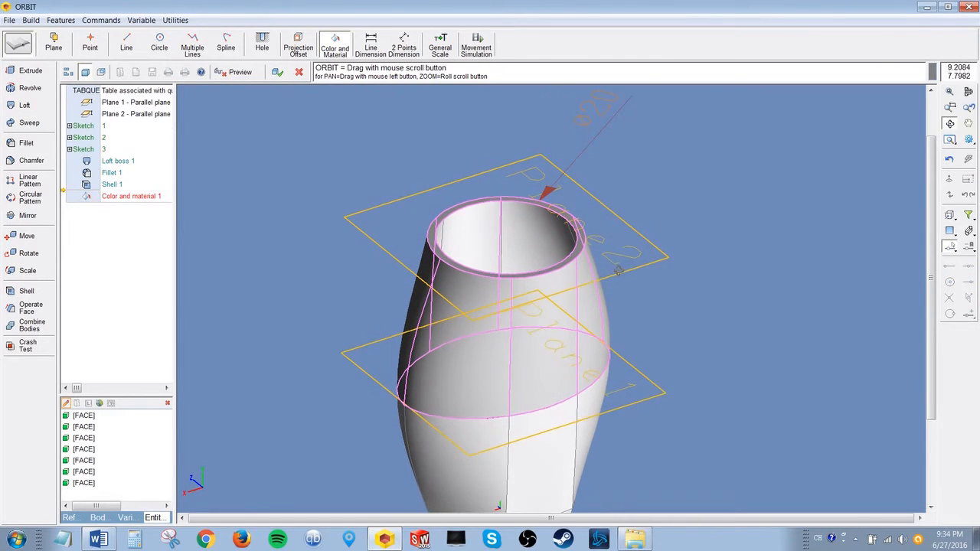
middle_click_drag(224, 136, 558, 183)
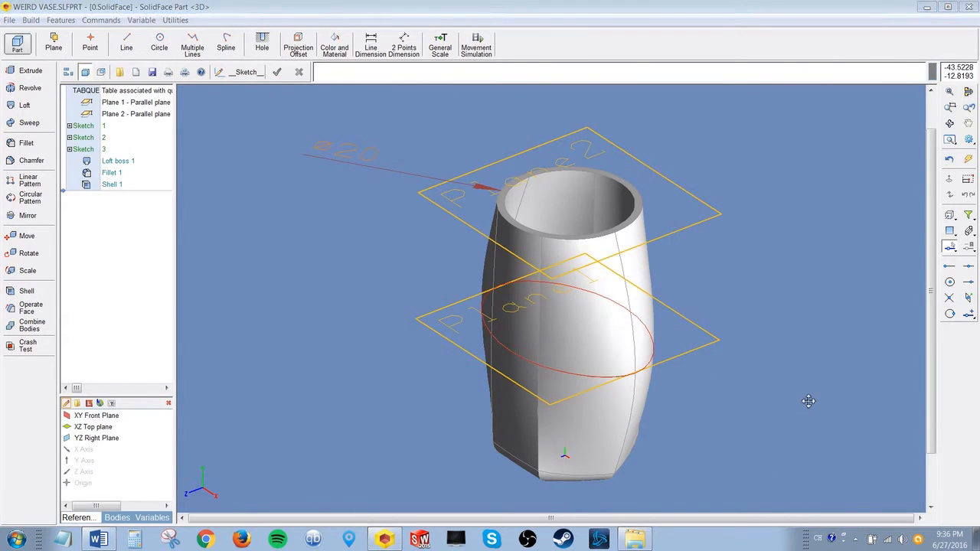
Step: Make an assembly from the vase part, saving the part, using the same folder and choosing size A 10, B 15, C 10, D 10
left_click(10, 20)
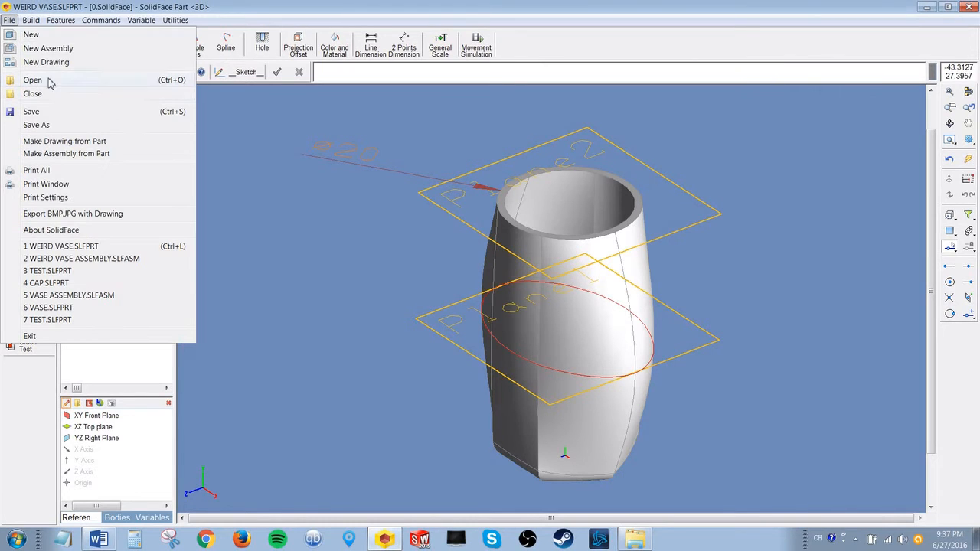
left_click(64, 154)
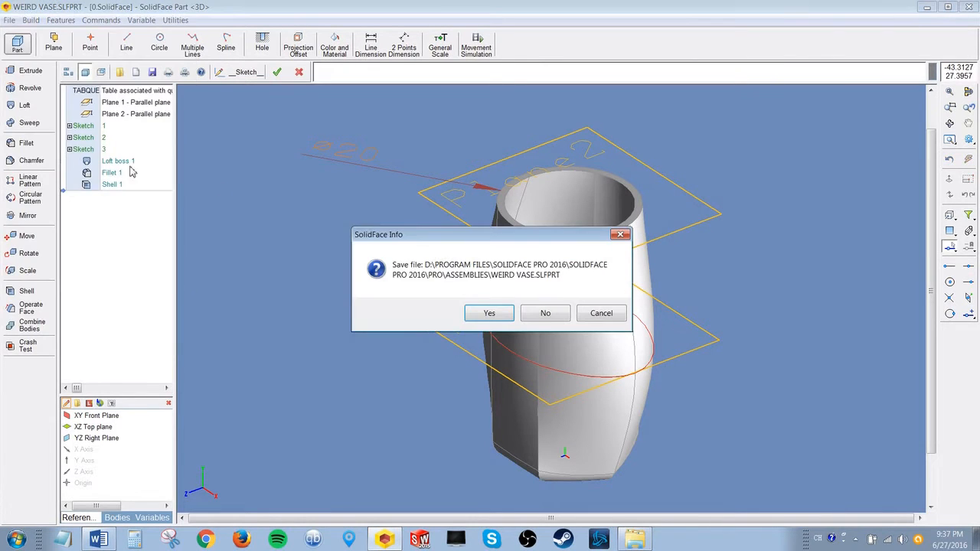
left_click(488, 313)
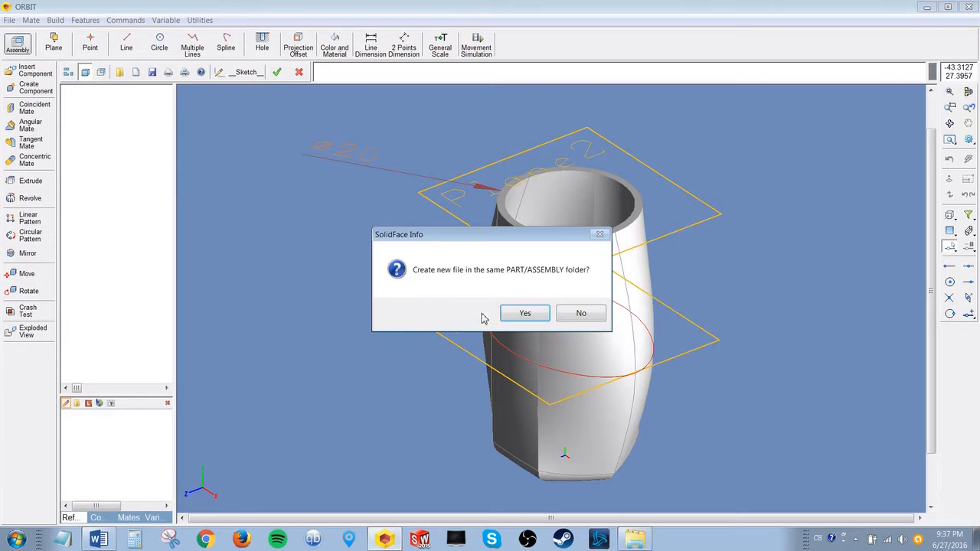
left_click(525, 314)
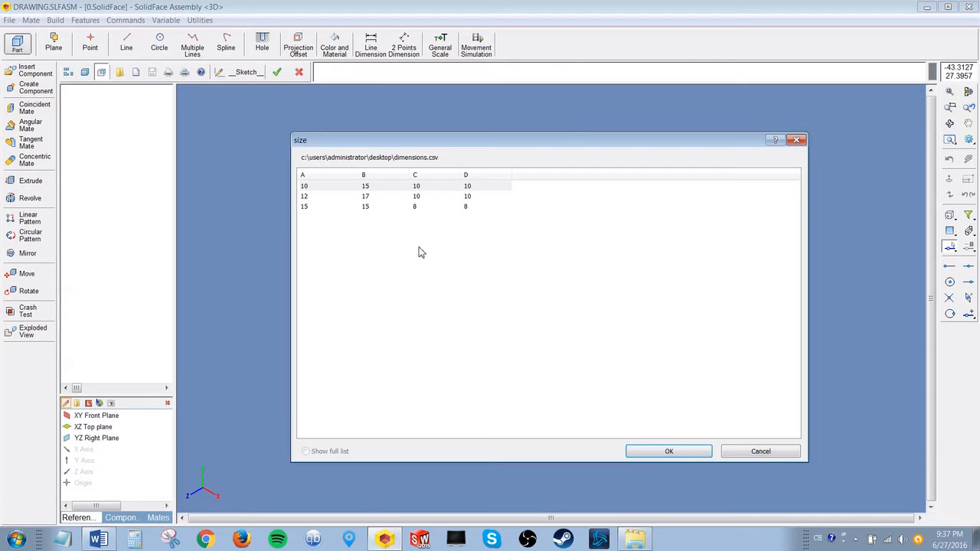
left_click(383, 189)
key("Return")
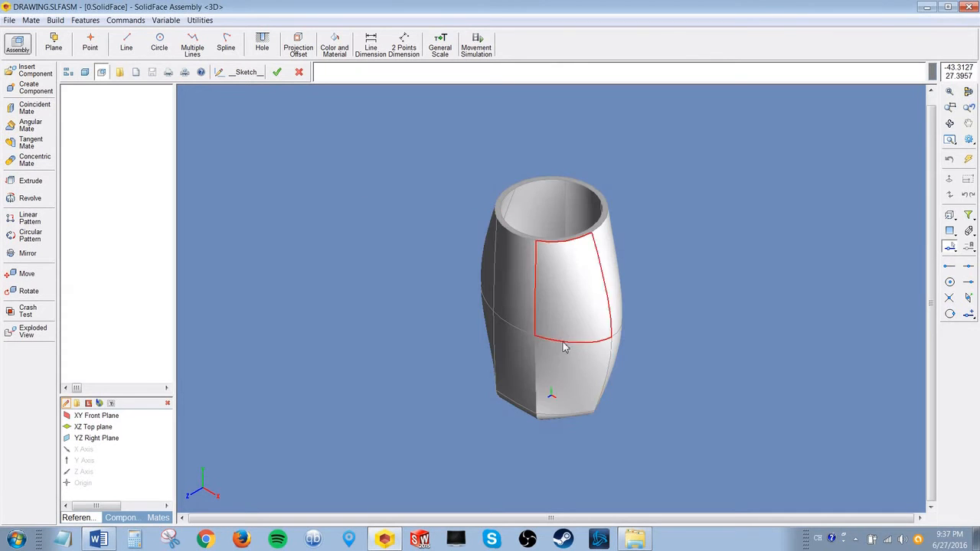
Step: Save the assembly as WEIRD VASE ASSEMBLY in the assemblies folder, replacing the existing file
left_click(9, 19)
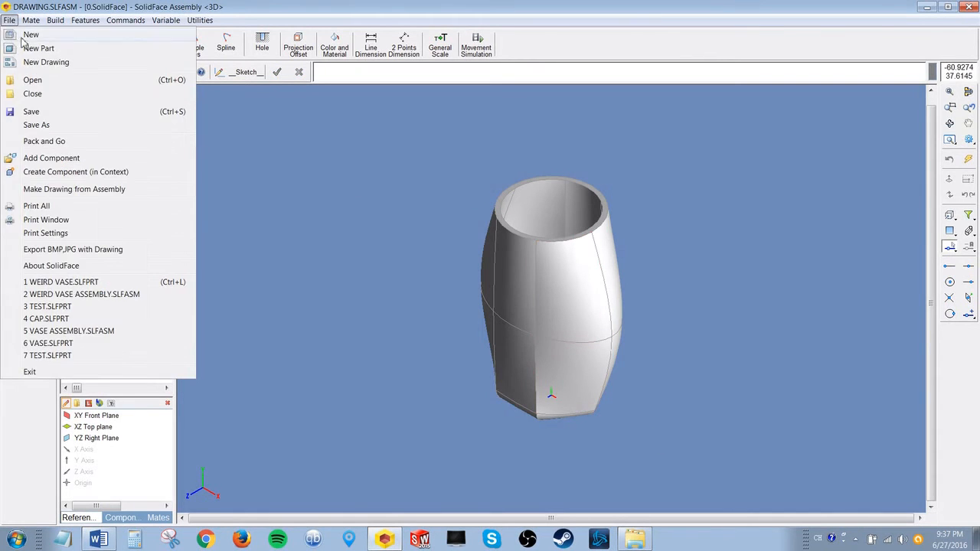
left_click(30, 111)
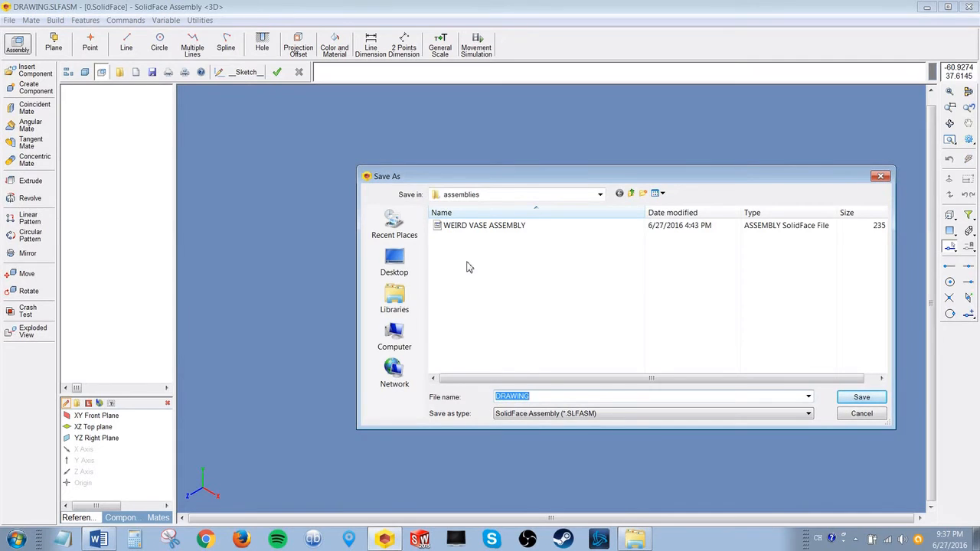
left_click(523, 230)
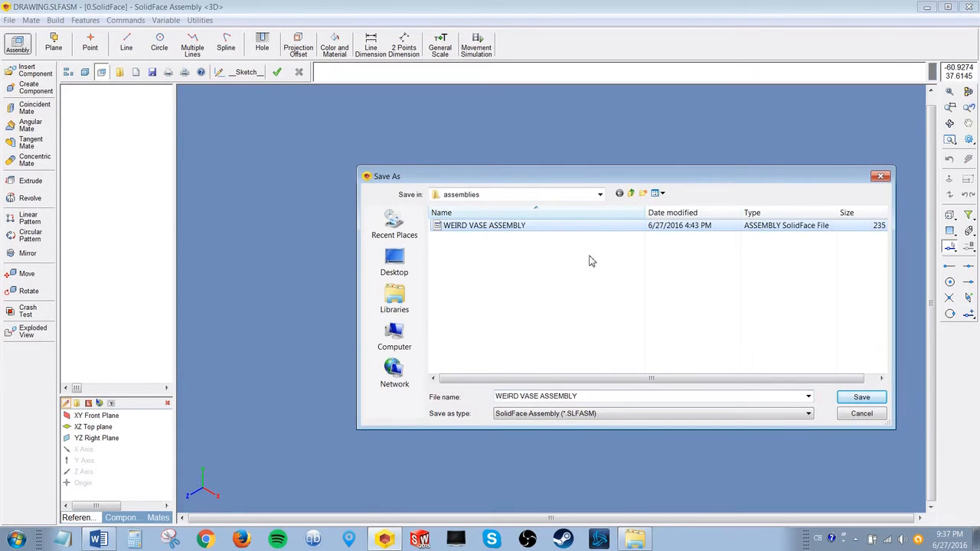
left_click(851, 398)
left_click(508, 318)
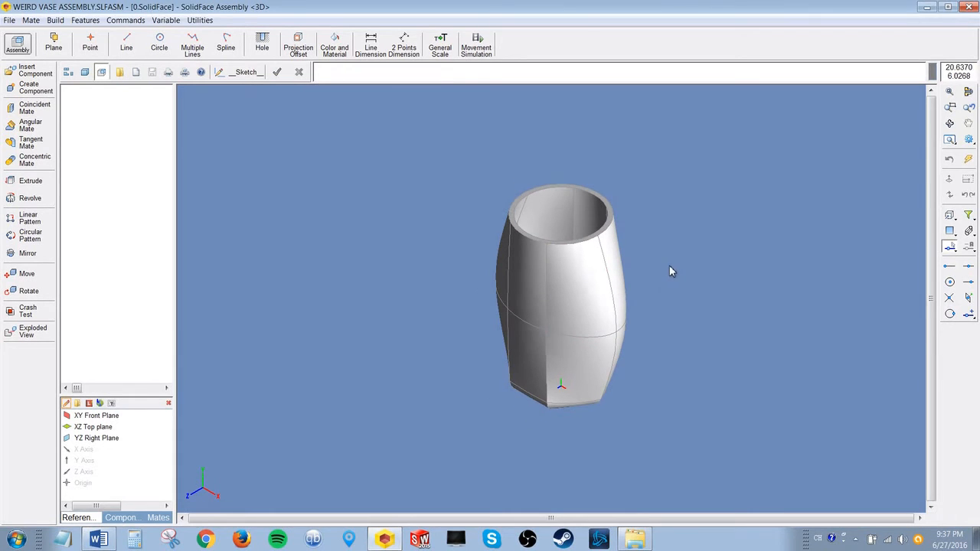
Step: Create an in-context component named VASE CAP in the assembly, replacing the existing part file
scroll(670, 267, "up", 1)
middle_click_drag(670, 268, 682, 236)
left_click(32, 87)
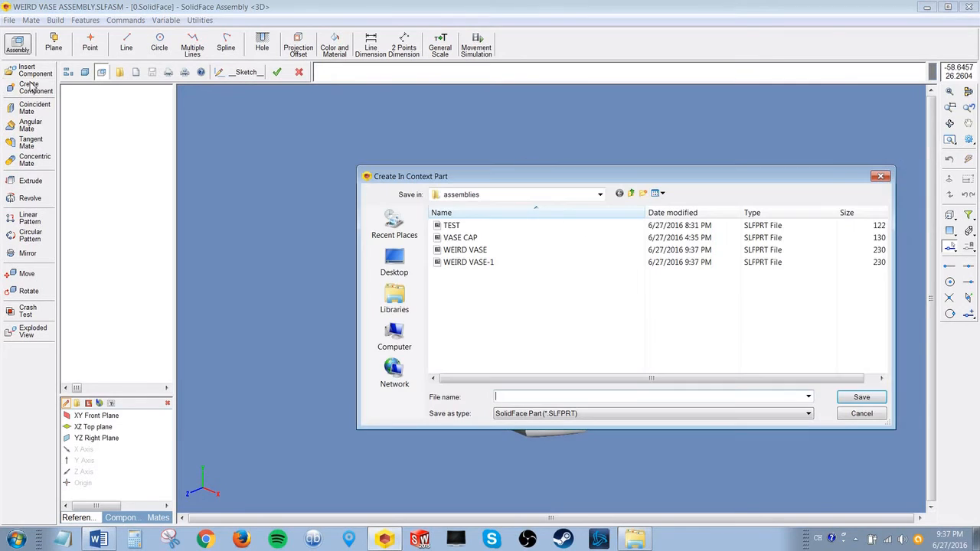
left_click(475, 239)
left_click(860, 397)
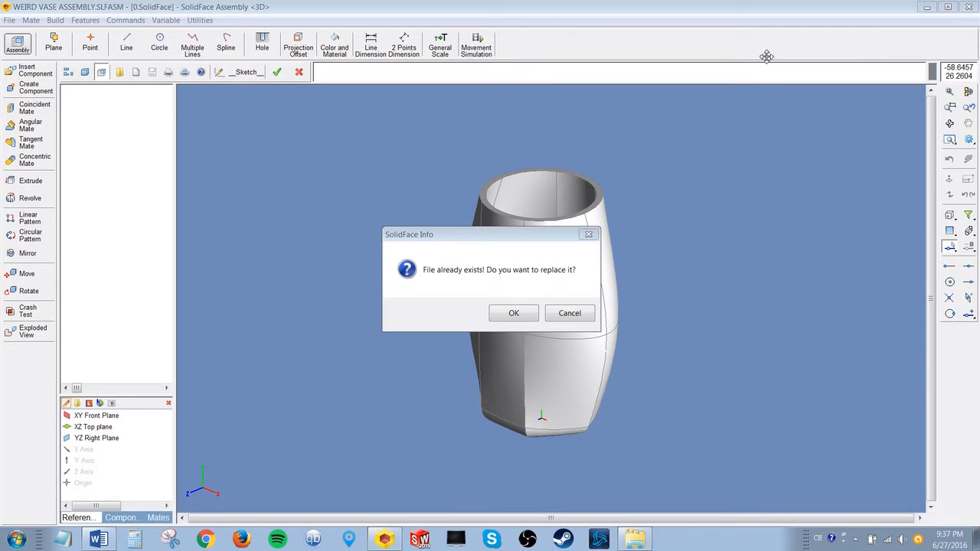
left_click(514, 311)
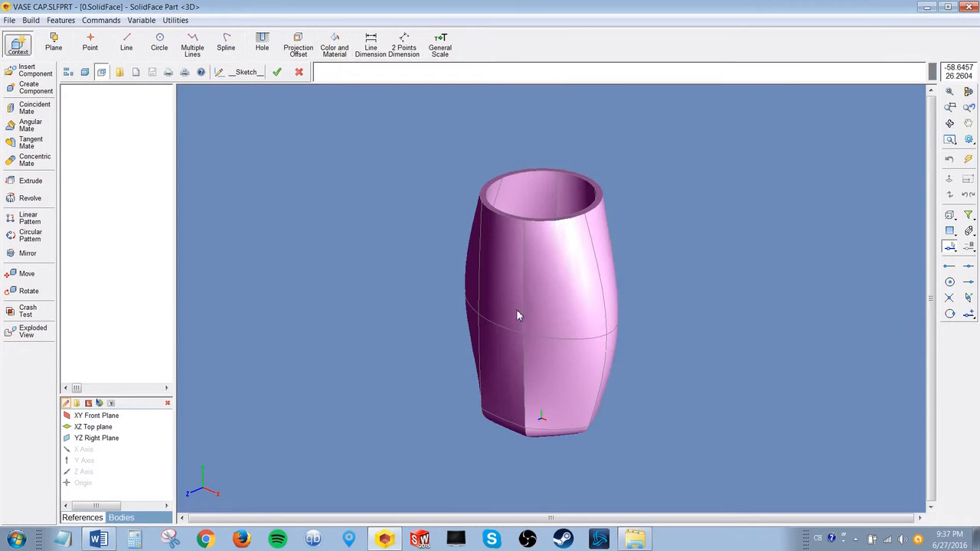
Step: On the vase's top rim face, sketch a circle centred on the origin that matches the rim's inner edge, and finish the sketch
scroll(571, 152, "up", 3)
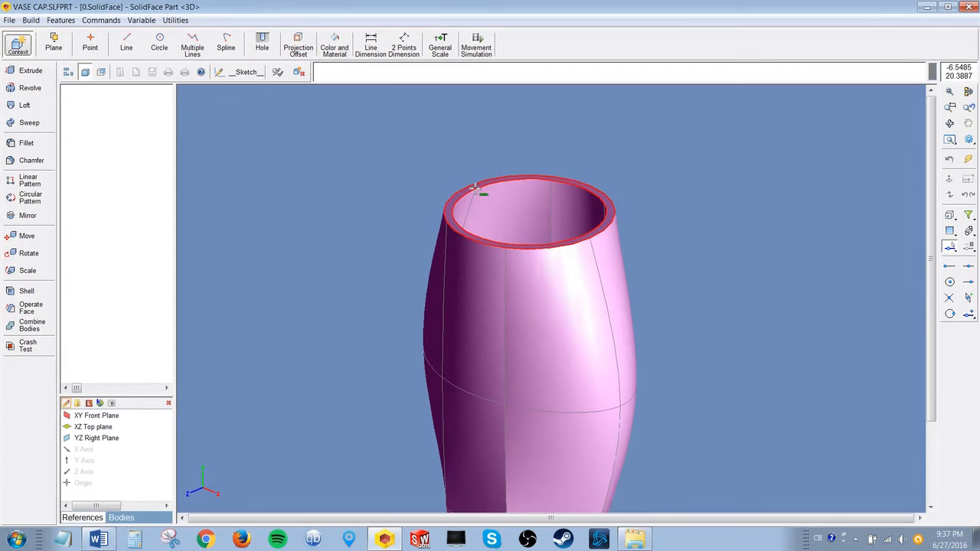
middle_click_drag(503, 146, 506, 206)
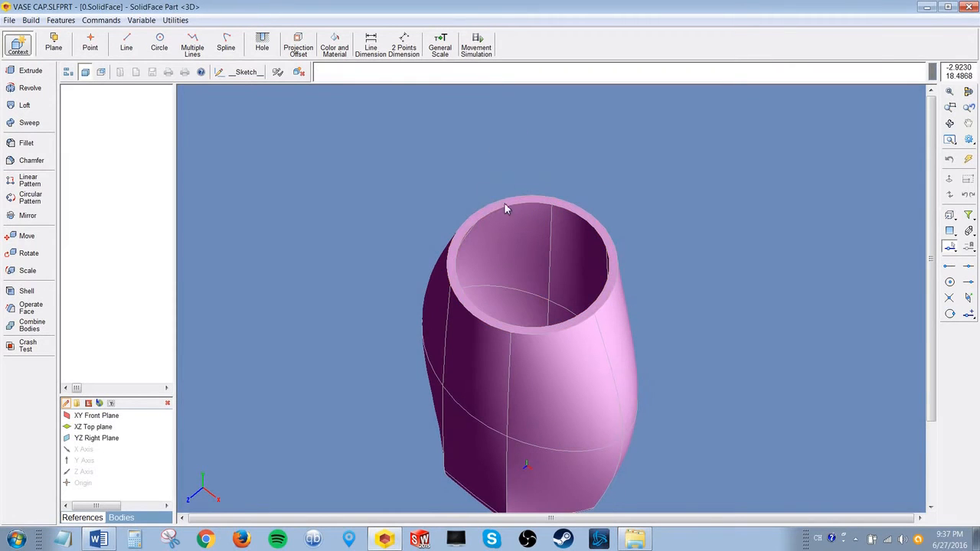
left_click(219, 72)
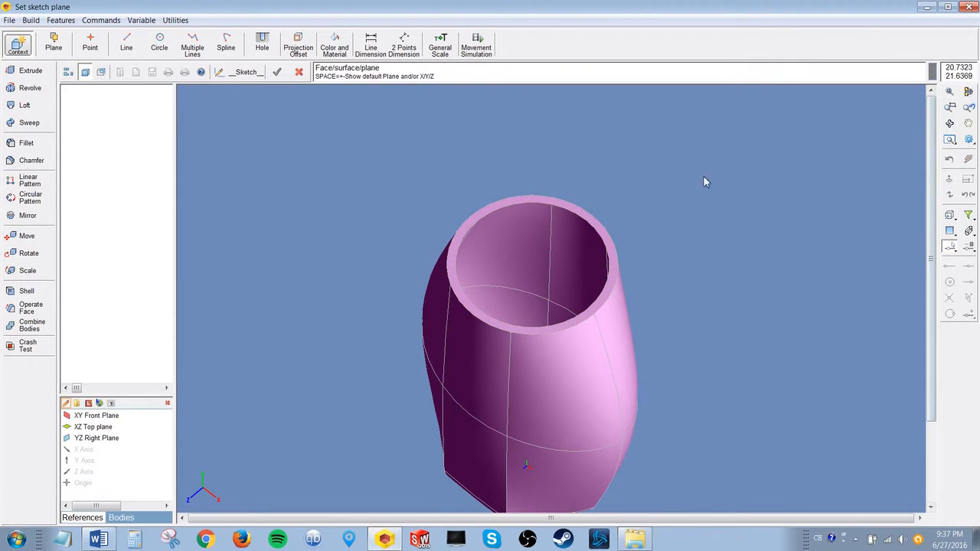
left_click(530, 197)
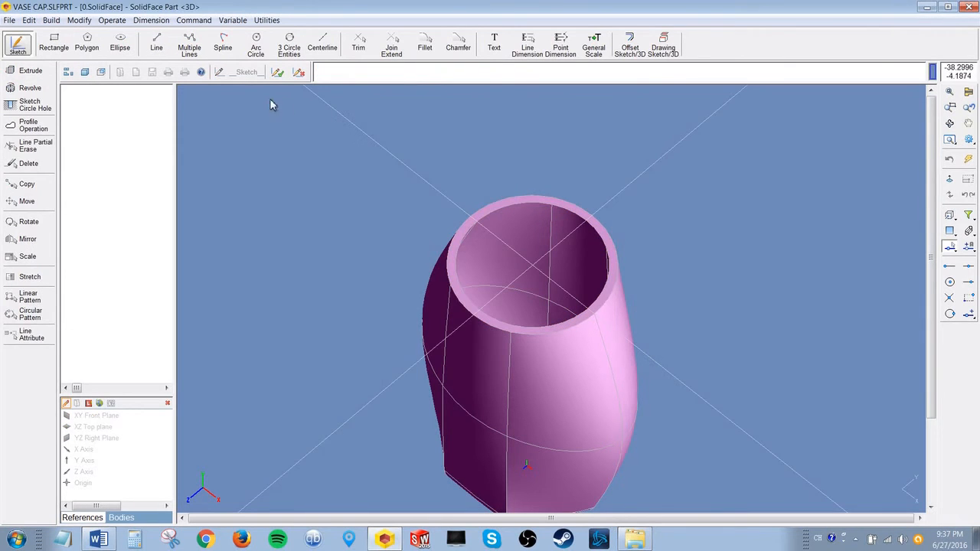
left_click(950, 180)
scroll(599, 334, "down", 3)
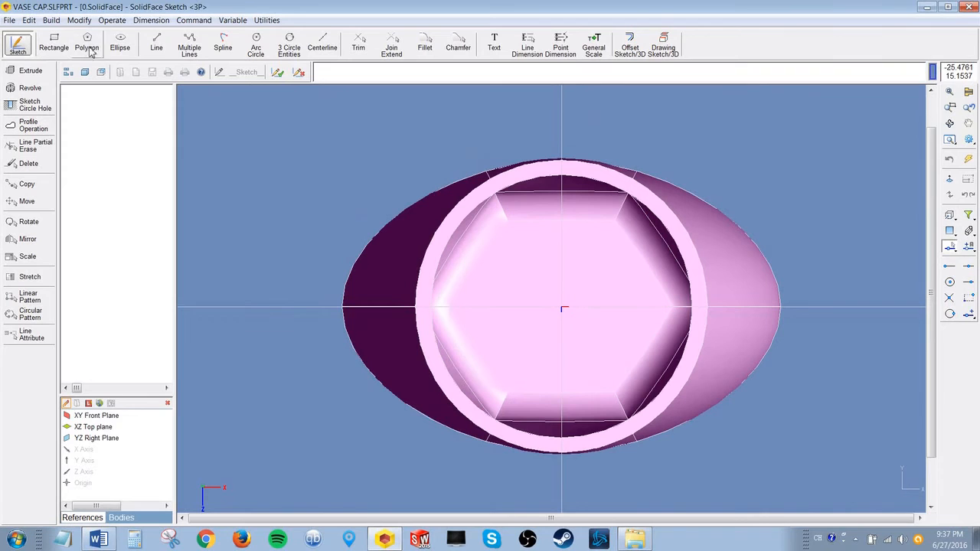
left_click(256, 46)
left_click(562, 307)
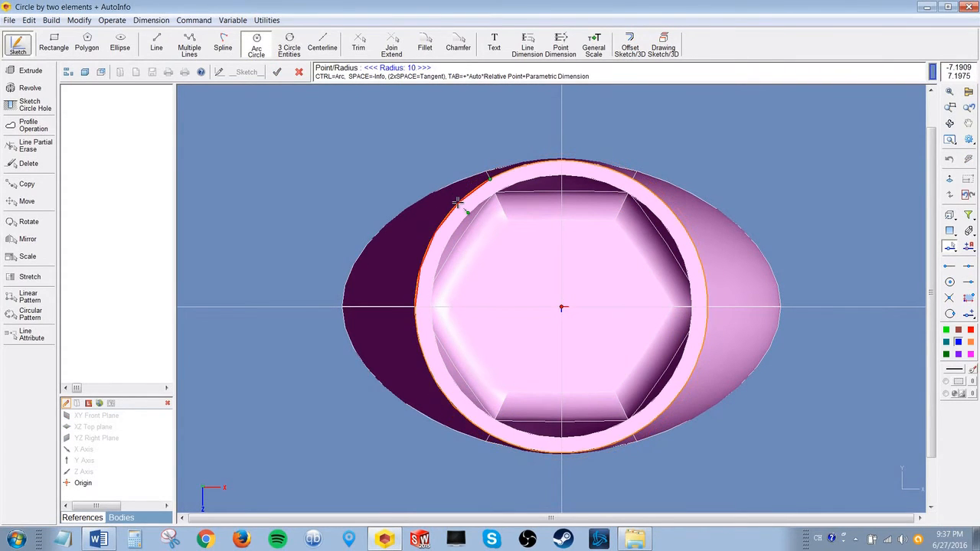
left_click(475, 209)
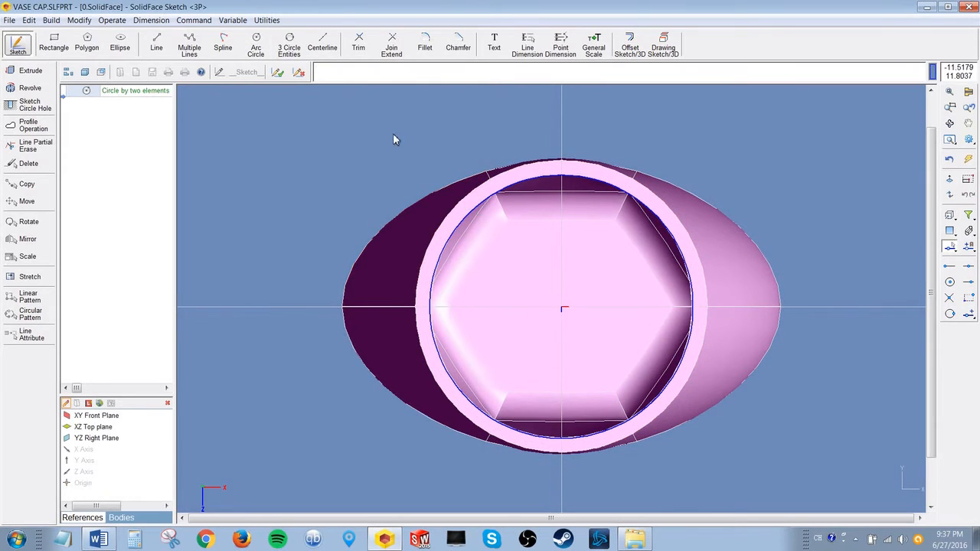
left_click(278, 73)
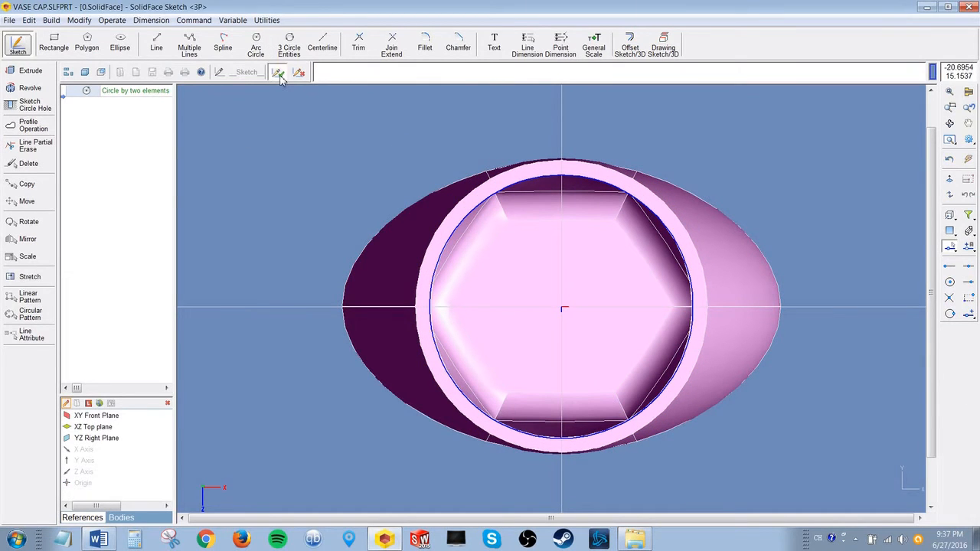
Step: Extrude the circular profile as a boss 2 mm downward into the vase opening
left_click(487, 214)
middle_click_drag(485, 265, 563, 195)
scroll(474, 215, "down", 5)
scroll(478, 143, "down", 4)
scroll(481, 175, "up", 5)
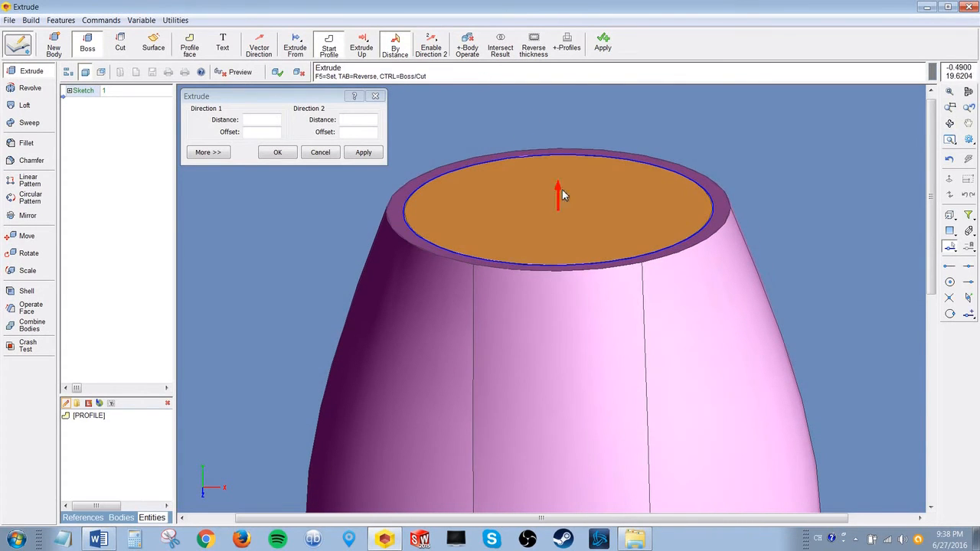
left_click_drag(557, 192, 560, 257)
left_click_drag(270, 121, 193, 123)
type("2")
left_click(278, 152)
left_click(277, 73)
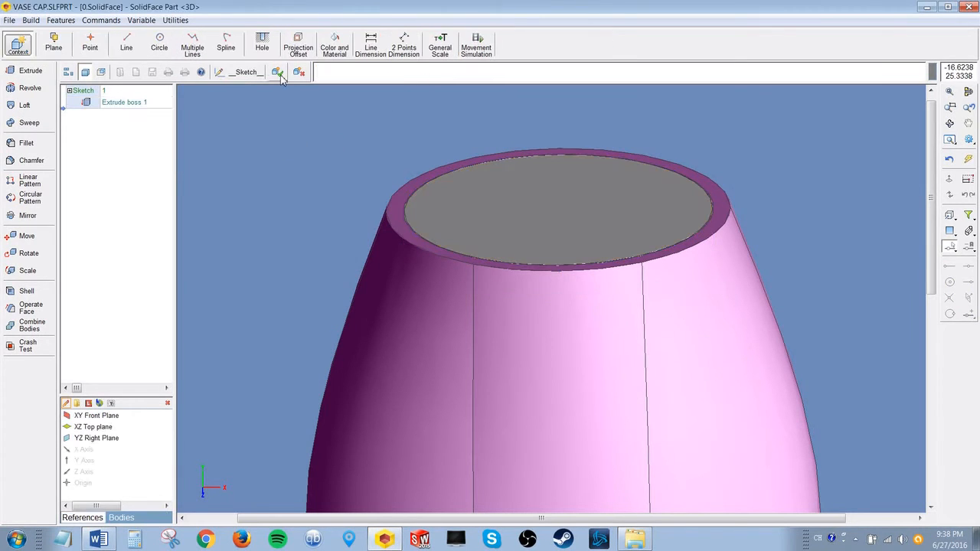
Step: Start a new sketch on the cap part's XY Front Plane, facing the sketch plane straight on
mouse_move(372, 183)
middle_mouse_down()
mouse_move(396, 151)
mouse_move(398, 114)
mouse_move(372, 188)
middle_mouse_up()
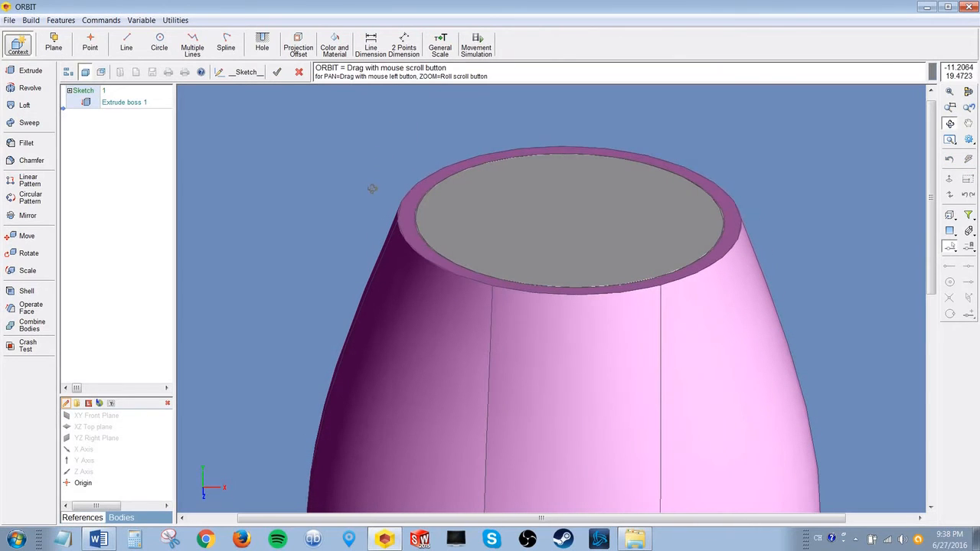
left_click(249, 73)
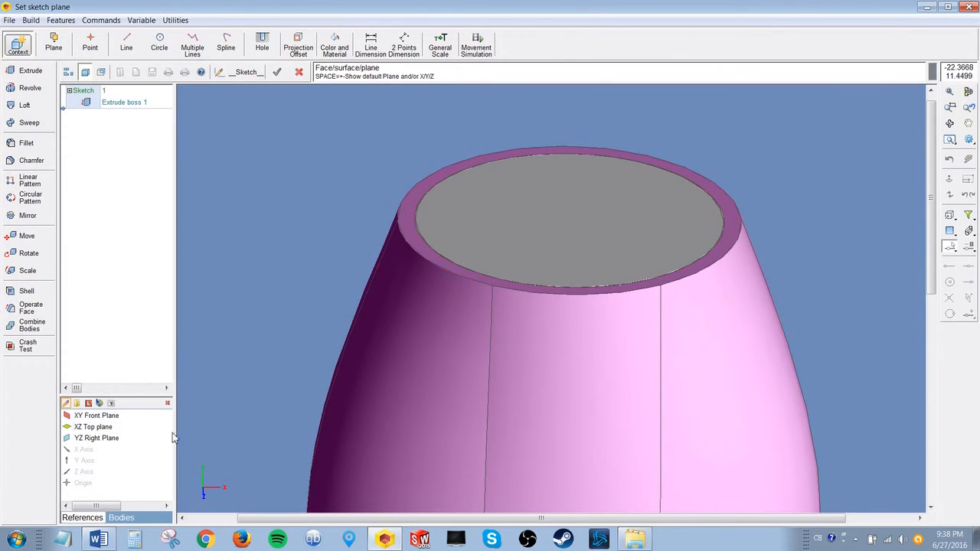
scroll(337, 440, "down", 6)
scroll(107, 437, "down", 2)
left_click(105, 417)
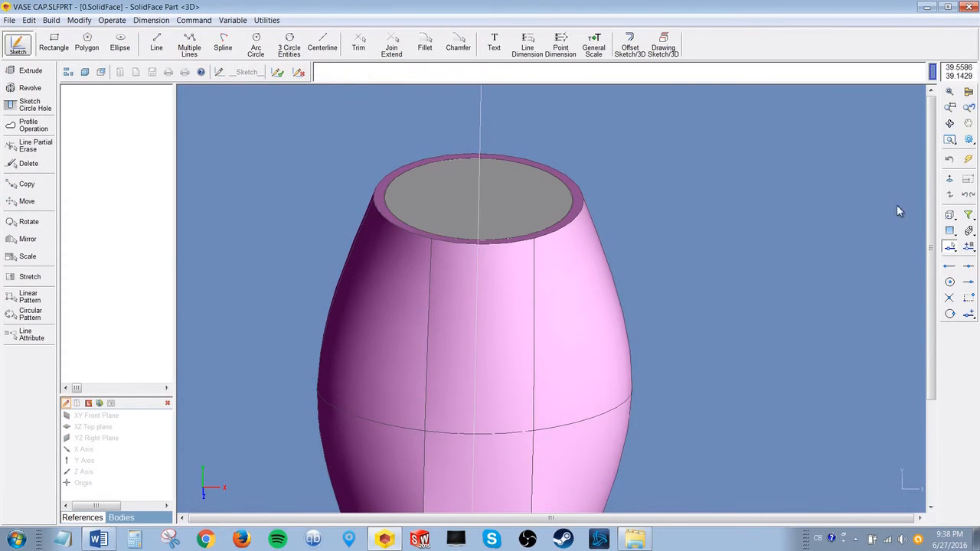
left_click(950, 179)
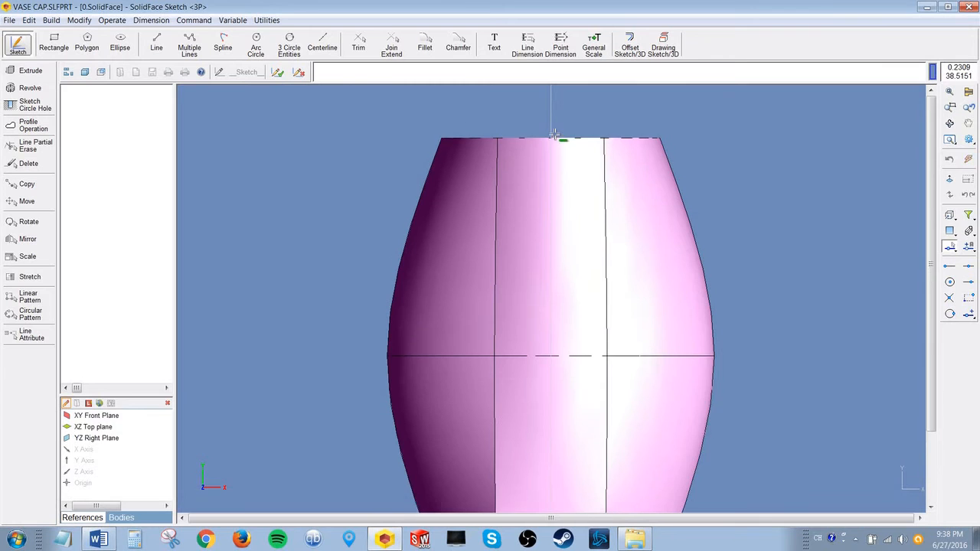
scroll(539, 161, "up", 6)
middle_click_drag(522, 158, 519, 158)
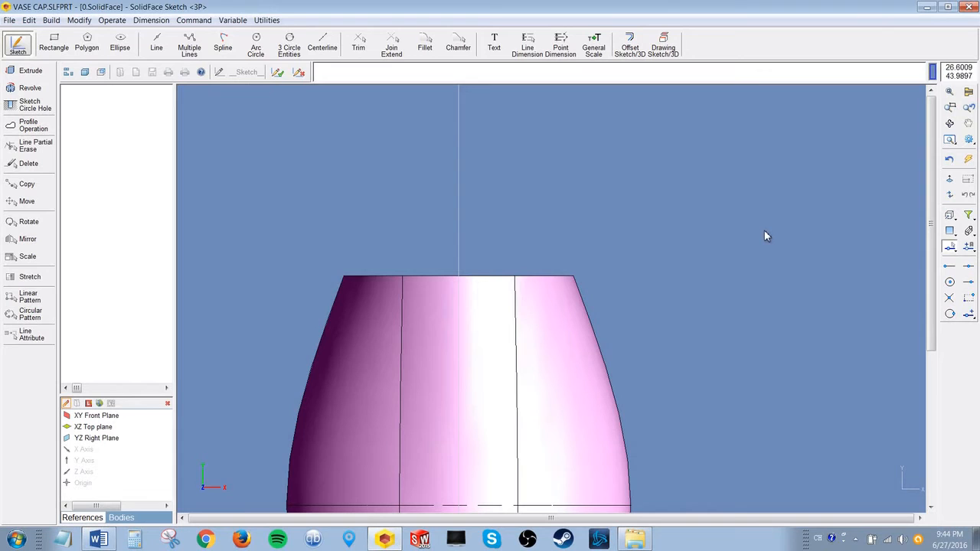
Step: Sketch a rectangle starting at point 0,40 on the vase rim's centre, about 13.7 mm wide and 2.7 mm high above the rim
left_click(53, 47)
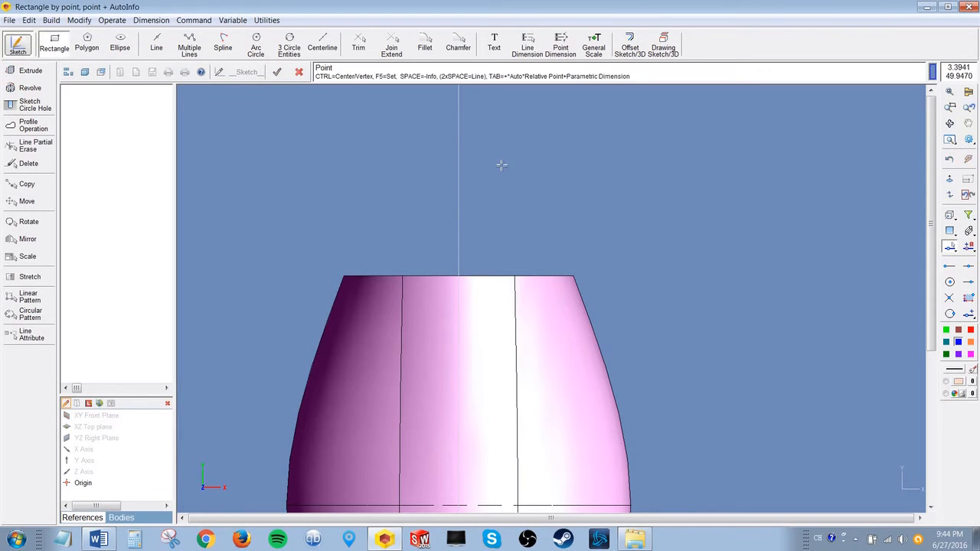
left_click(568, 277)
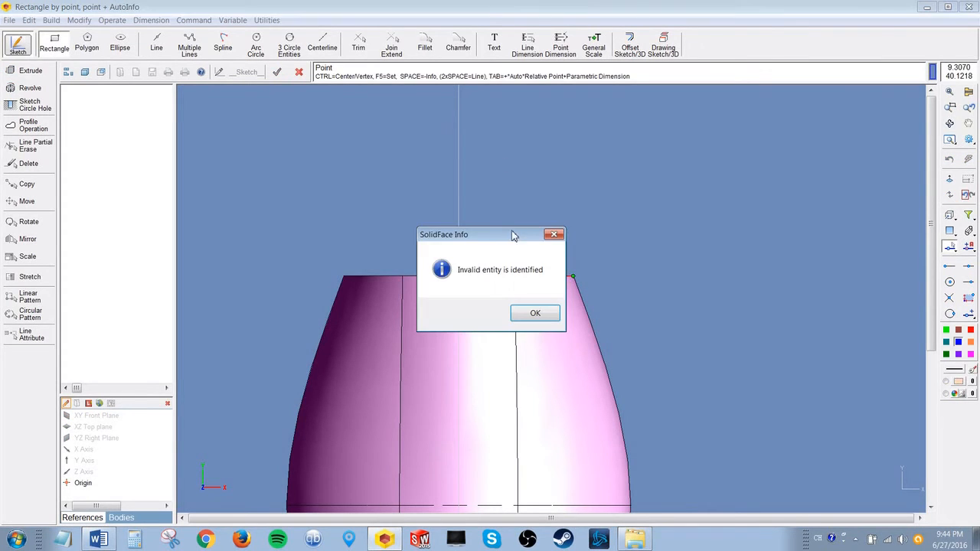
left_click(534, 313)
type("0,")
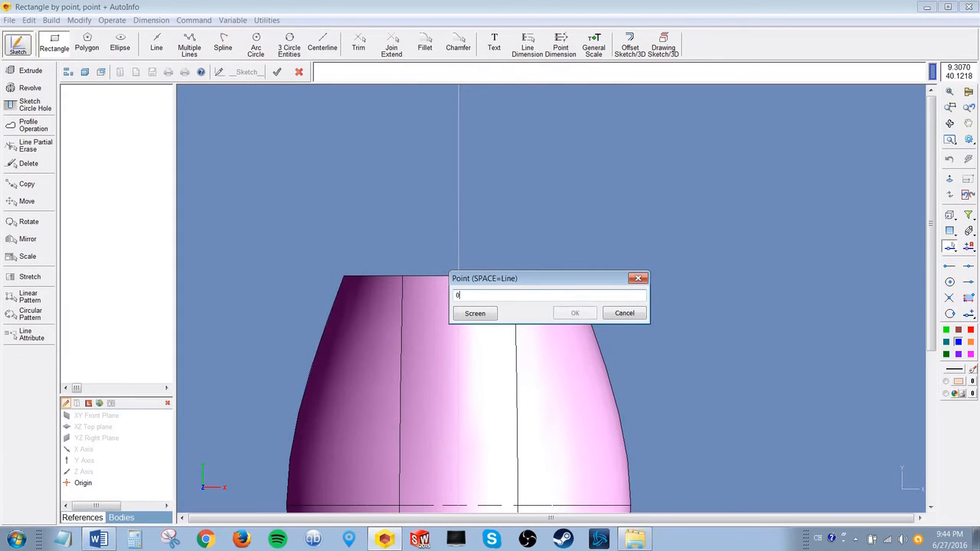
type("40")
key("Return")
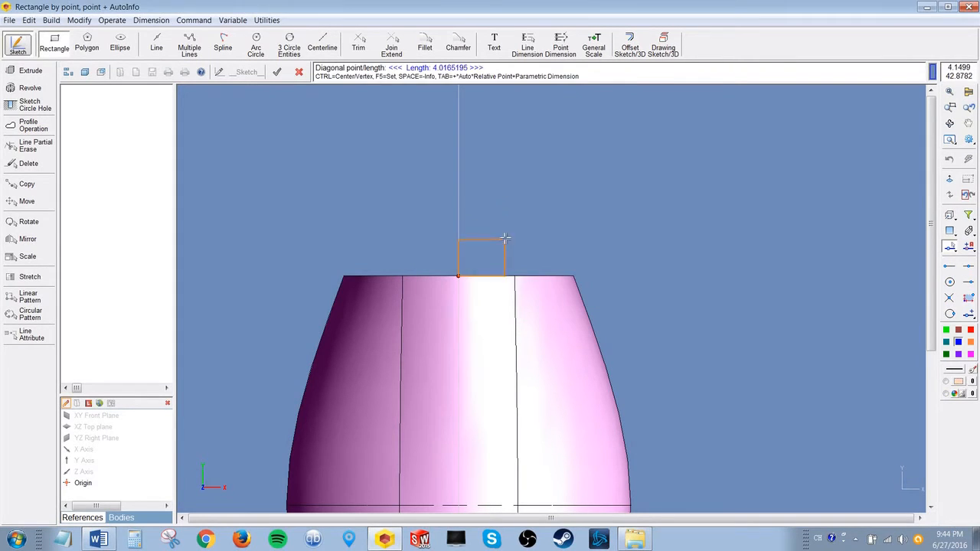
left_click(615, 245)
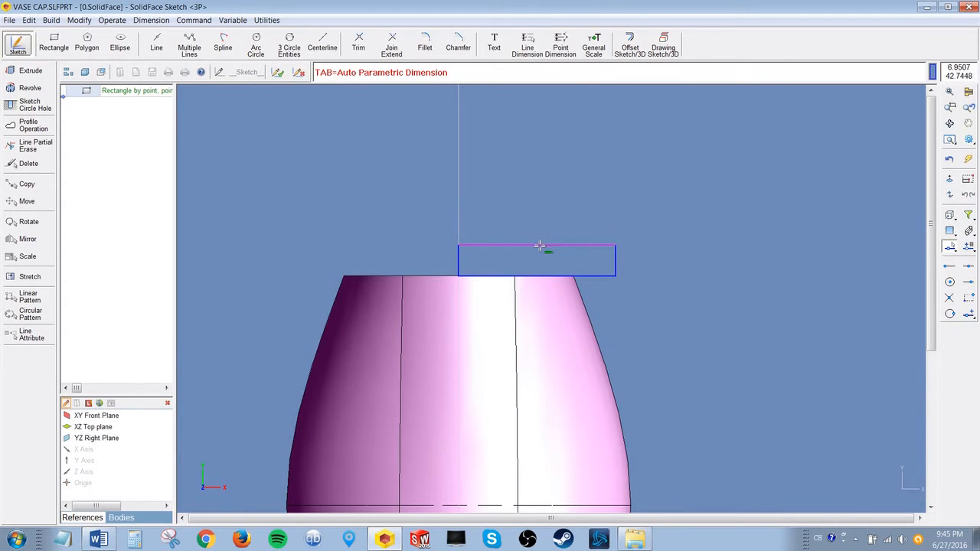
Step: Try to change the rectangle's diagonal point to 10,40, and discard the edit
double_click(596, 246)
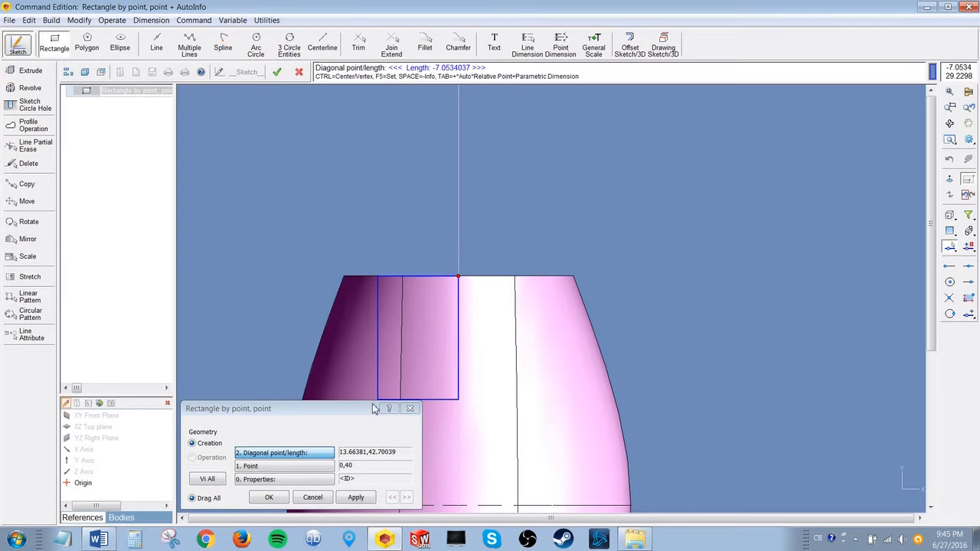
left_click(299, 458)
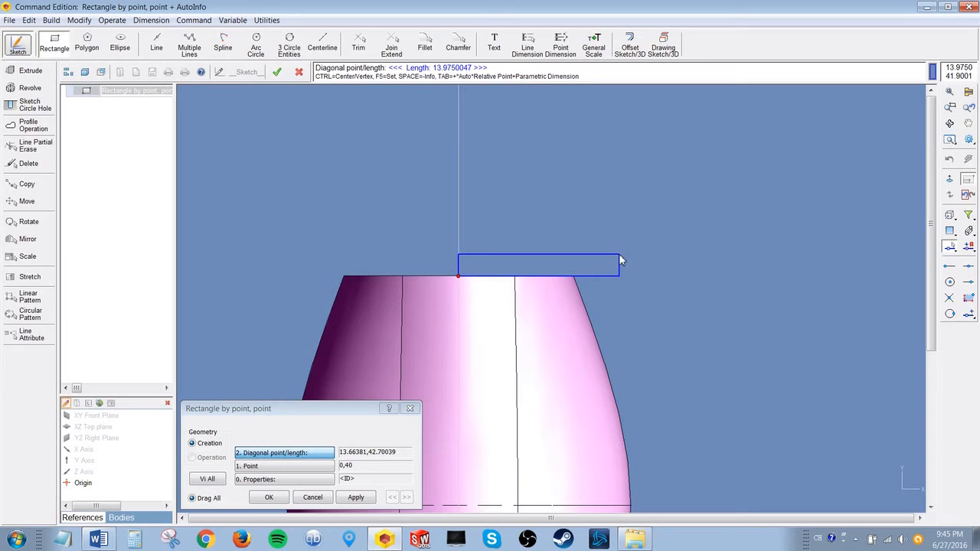
type("10,40")
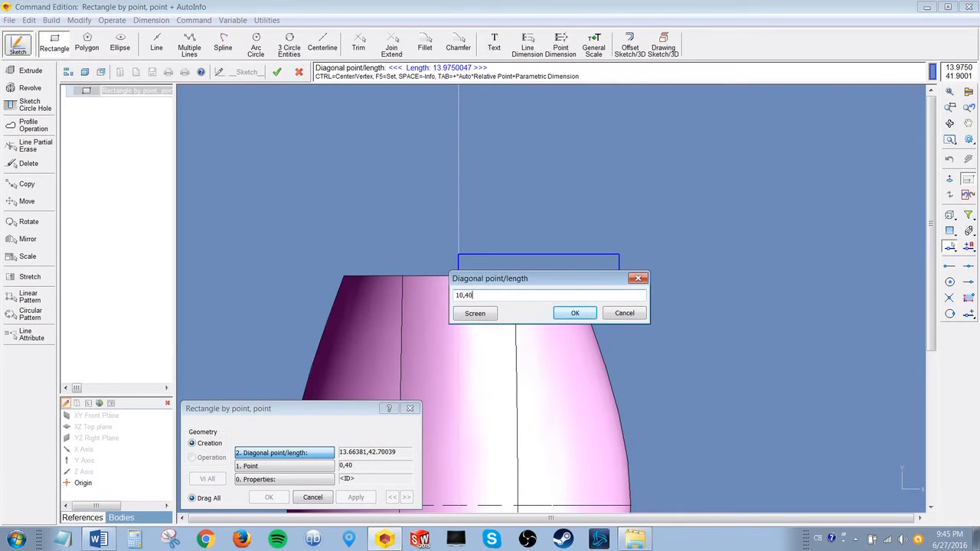
left_click(574, 312)
left_click(525, 312)
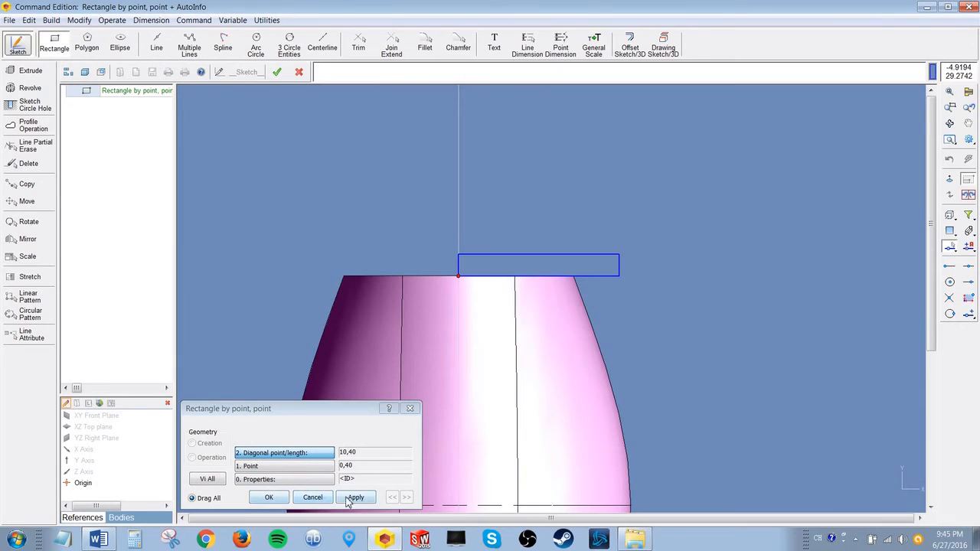
left_click(307, 451)
left_click(618, 263)
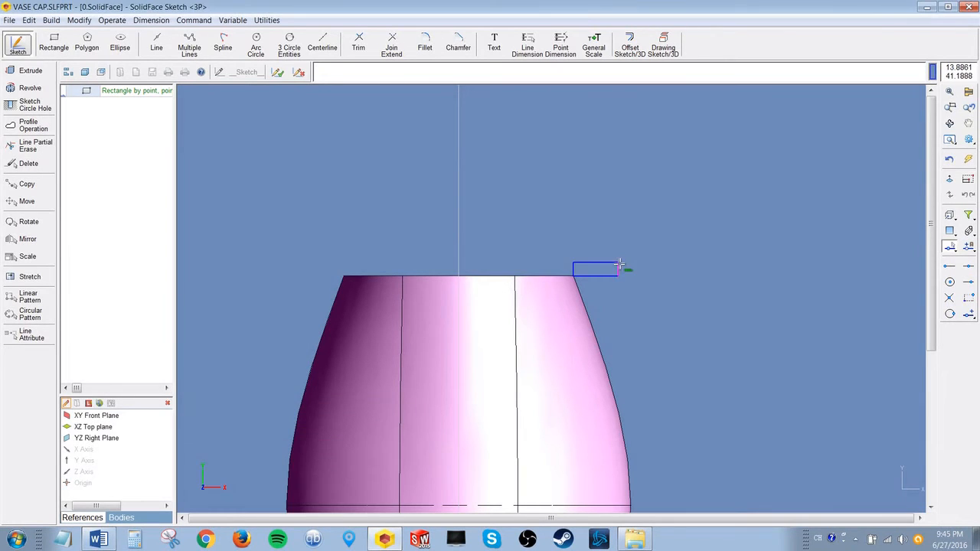
key("Escape")
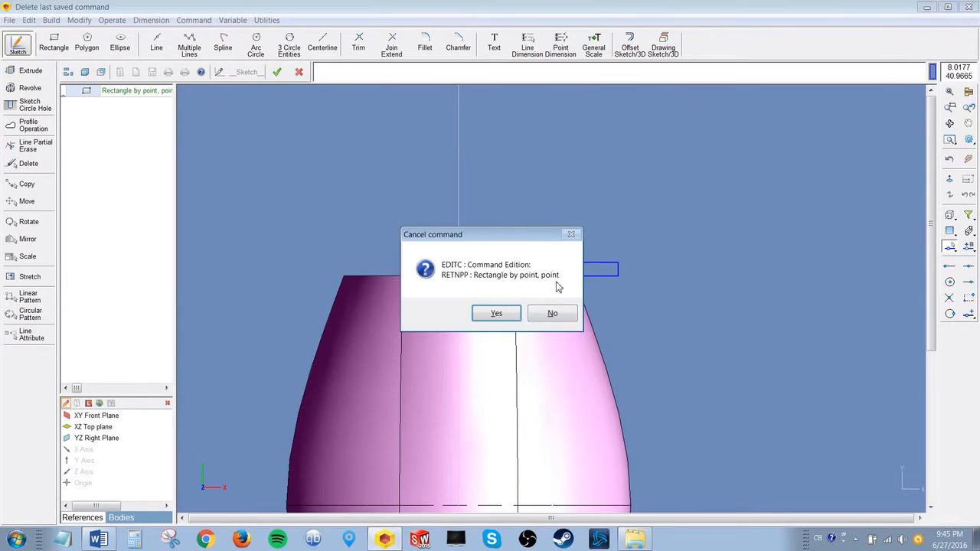
left_click(499, 313)
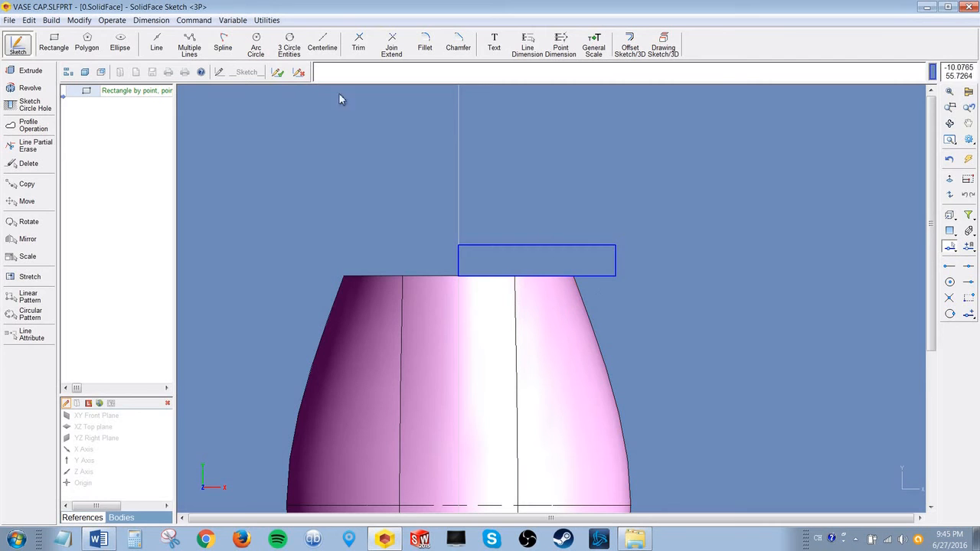
Step: Finish the sketch and revolve the rectangle fully as a boss around its vertical edge on the vase's centre axis
left_click(277, 72)
middle_click_drag(608, 158, 612, 228)
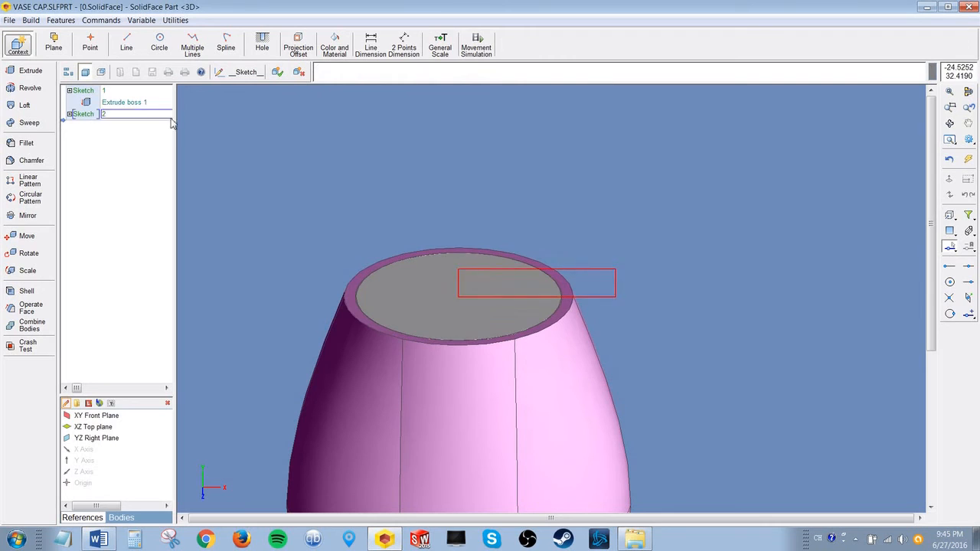
left_click(31, 88)
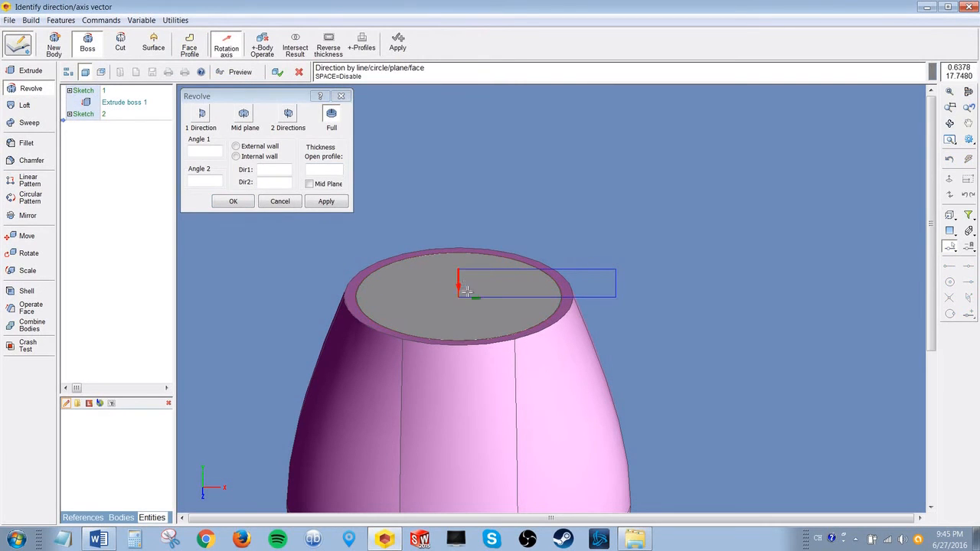
left_click(460, 284)
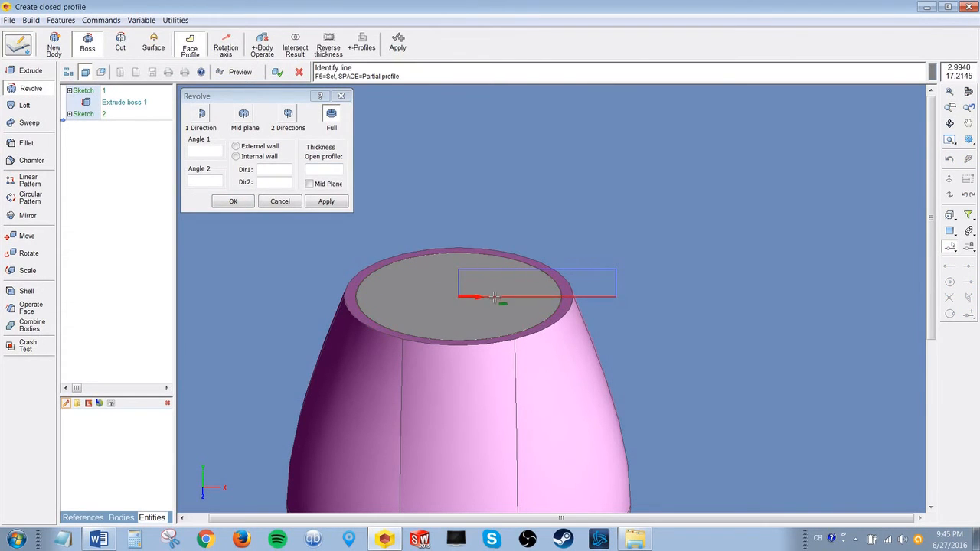
left_click(494, 269)
middle_click_drag(498, 225, 488, 309)
left_click(277, 72)
Step: Finish editing the vase cap in context and return to the assembly
left_click(462, 339)
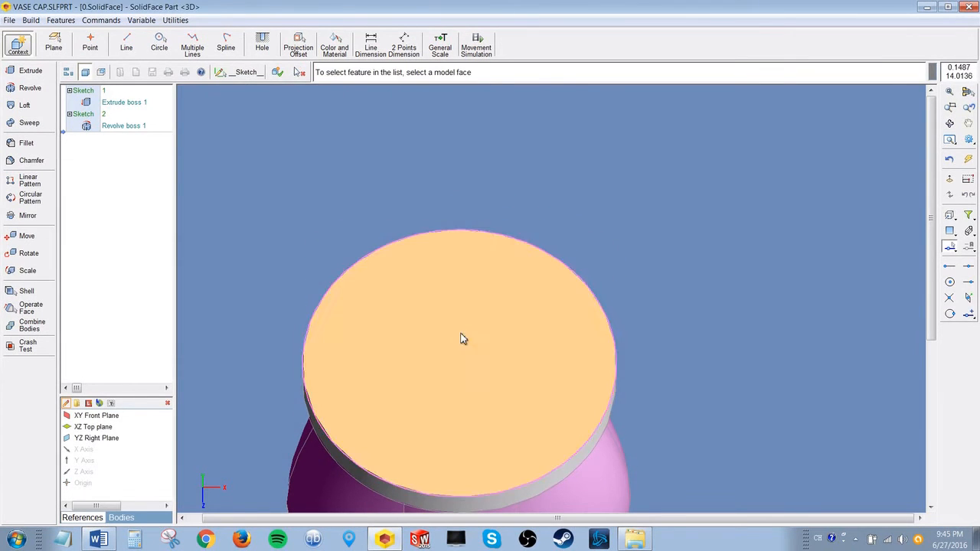
scroll(718, 245, "down", 2)
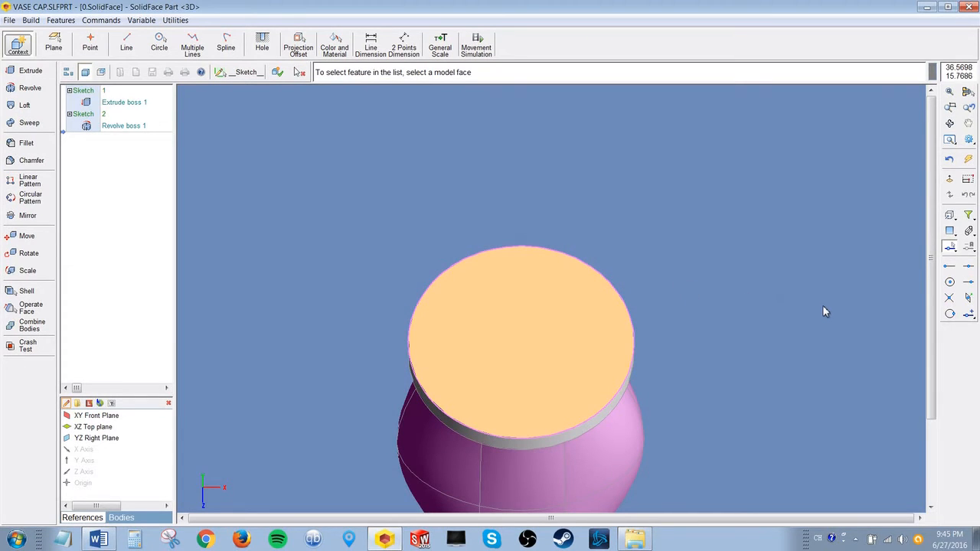
left_click(278, 73)
Step: Examine how the cap sits on the vase from above and from the side
middle_click_drag(374, 209, 417, 203)
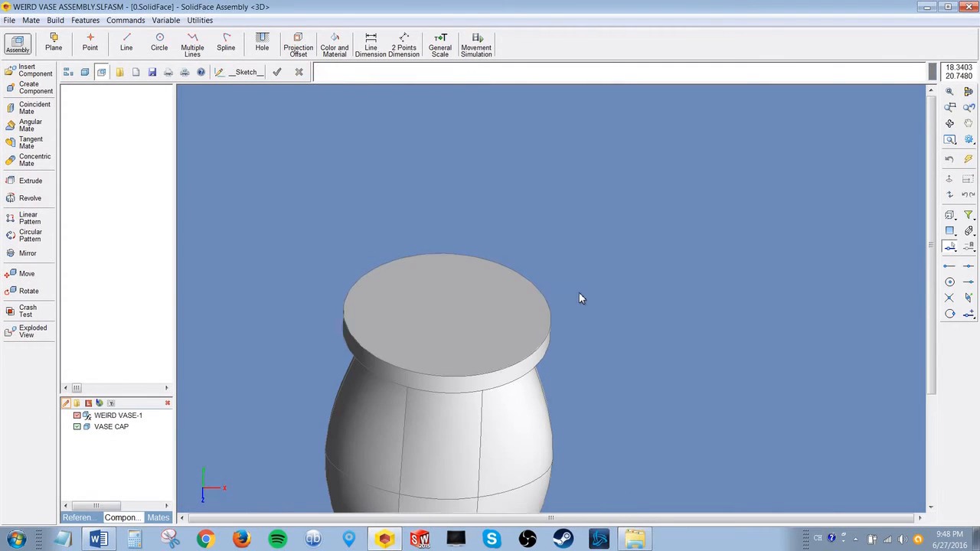
key("Up")
key("Up")
key("Up")
key("Right")
key("Right")
key("Right")
key("Up")
key("Up")
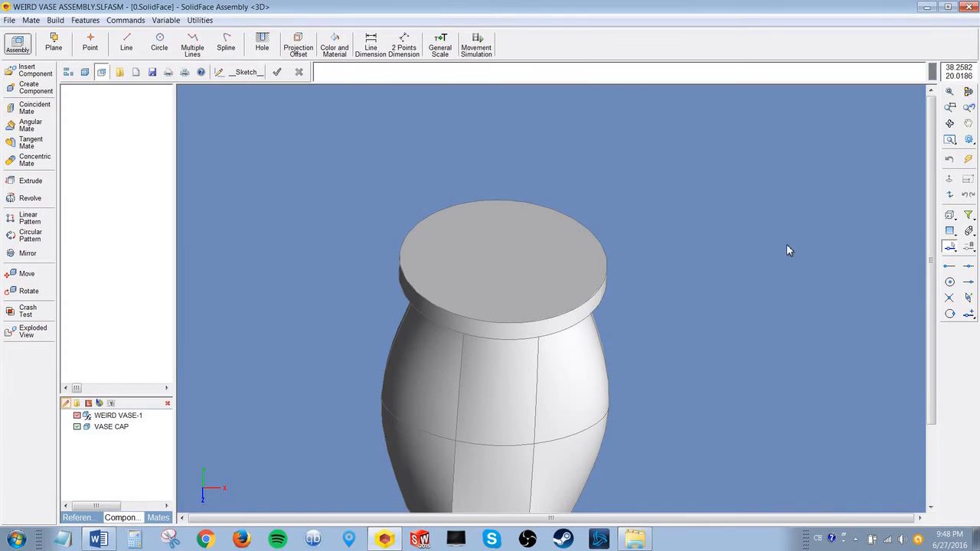
key("Right")
key("Right")
key("Up")
key("Up")
key("Up")
key("Up")
key("Left")
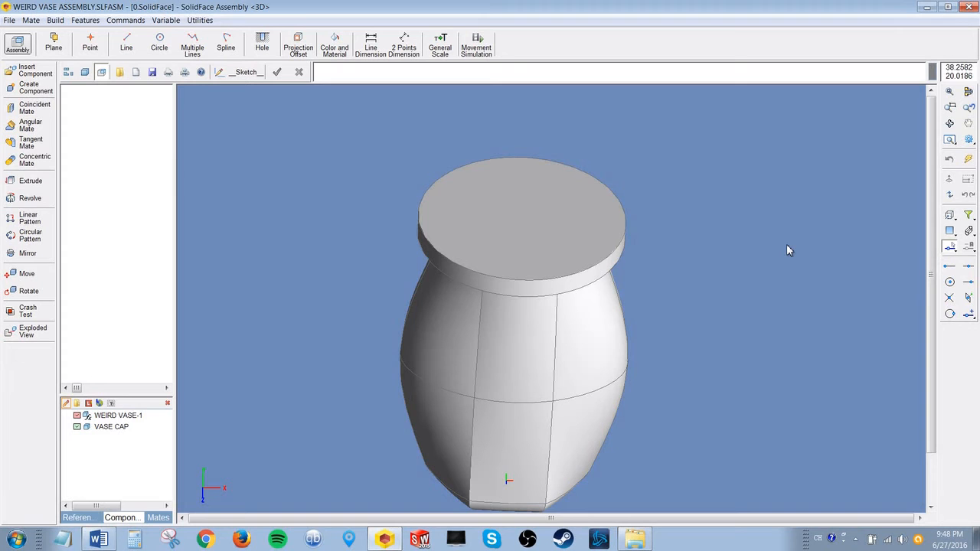
middle_click_drag(786, 244, 764, 193)
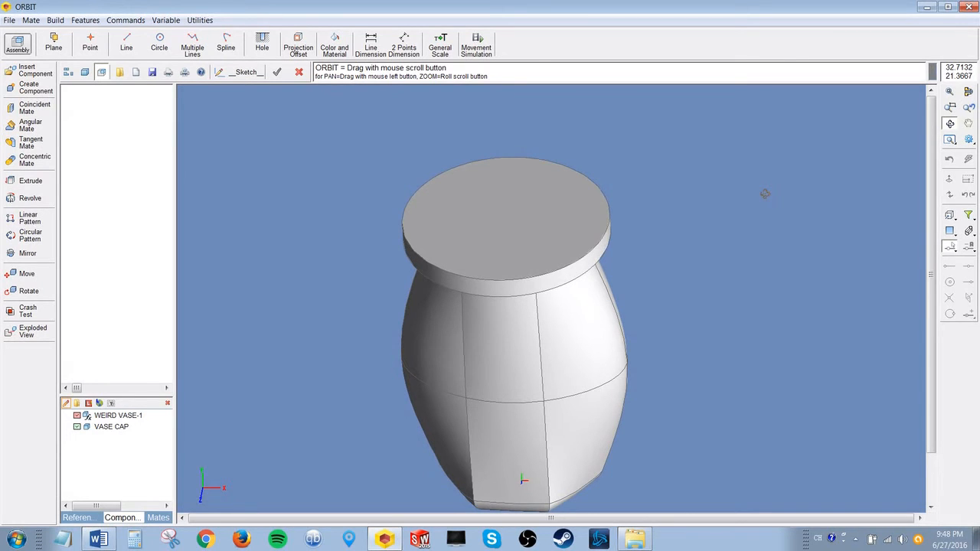
middle_click_drag(691, 191, 700, 196)
Step: Open the VASE CAP component for in-context editing
left_click(107, 427)
right_click(107, 427)
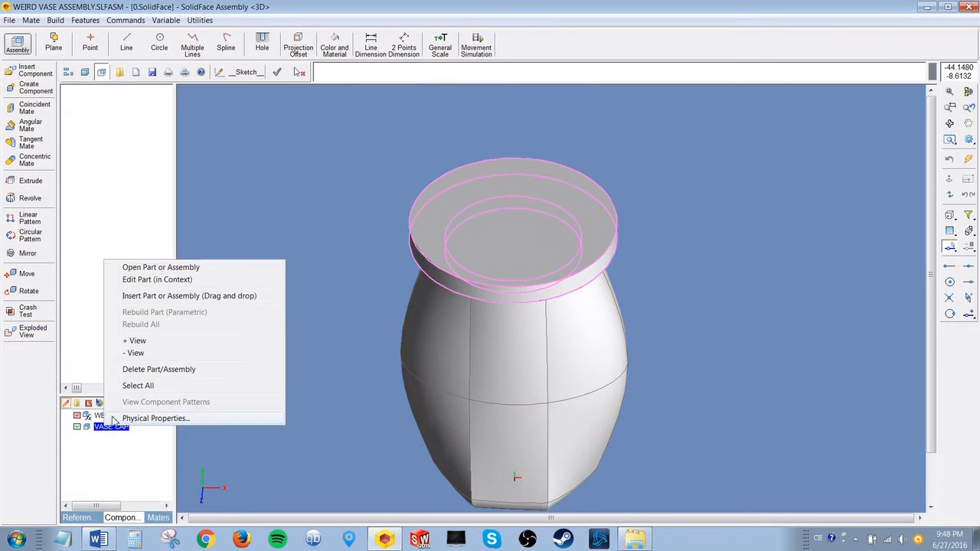
left_click(146, 280)
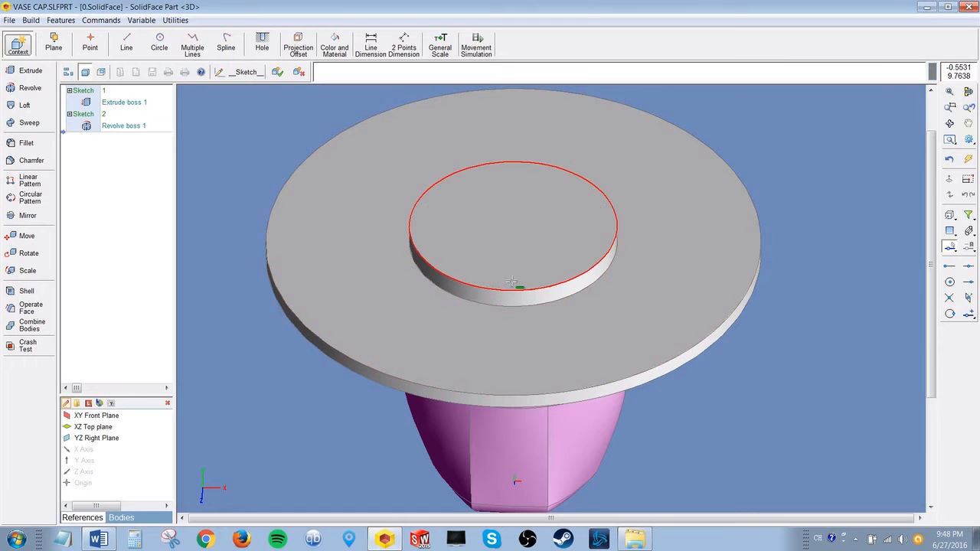
middle_click_drag(258, 416, 347, 294)
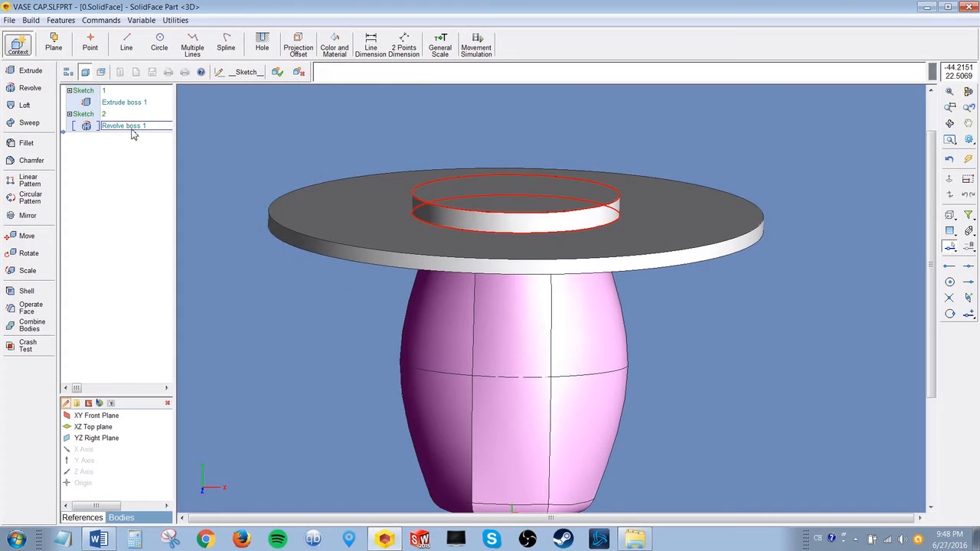
Step: Delete the extruded boss that forms the oversized disc from the vase cap
left_click(138, 106)
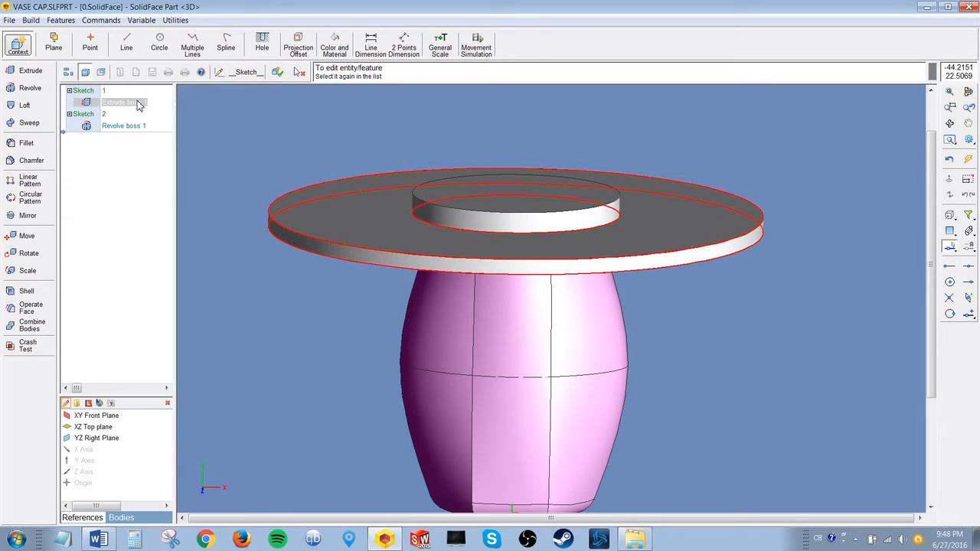
right_click(138, 105)
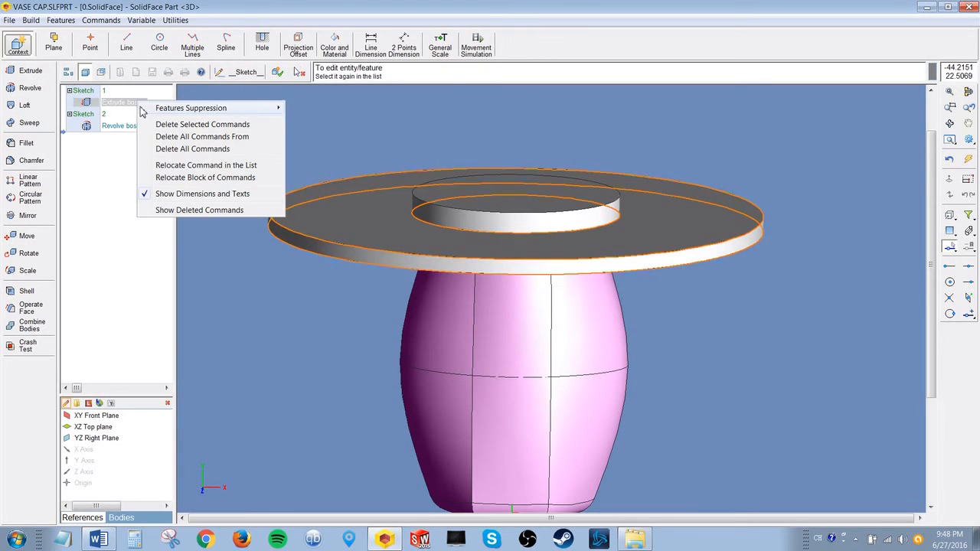
left_click(202, 124)
left_click(517, 498)
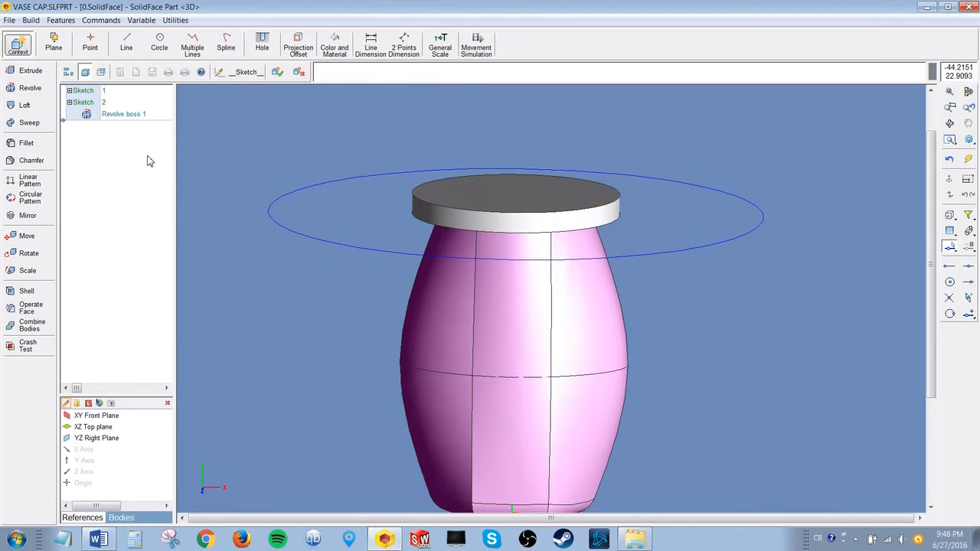
Step: Delete the leftover circle sketch from the vase cap and return to the assembly
right_click(115, 94)
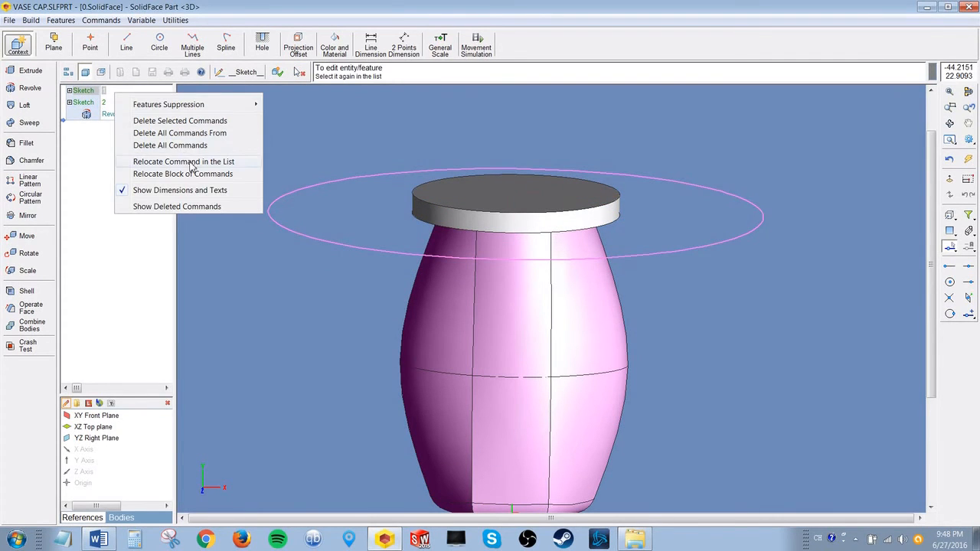
left_click(192, 124)
left_click(517, 499)
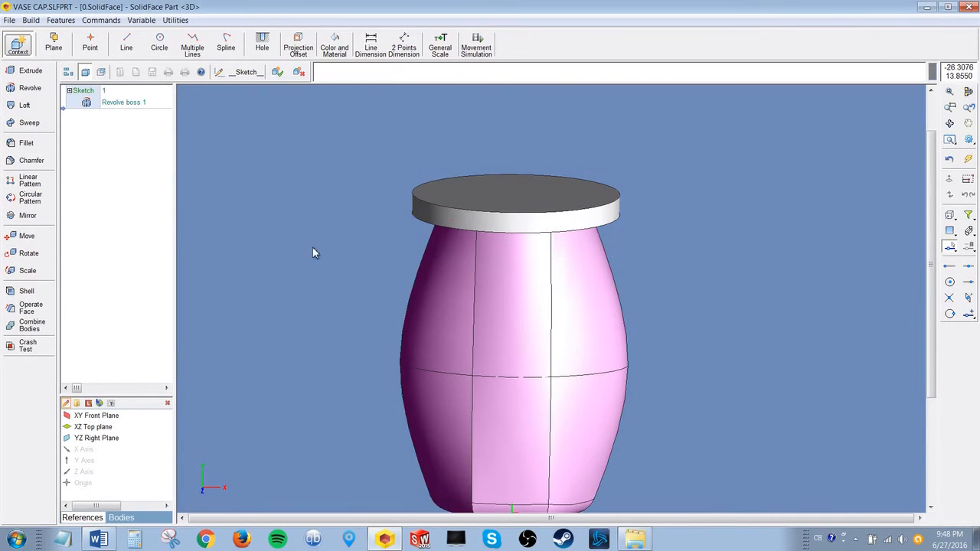
left_click(298, 72)
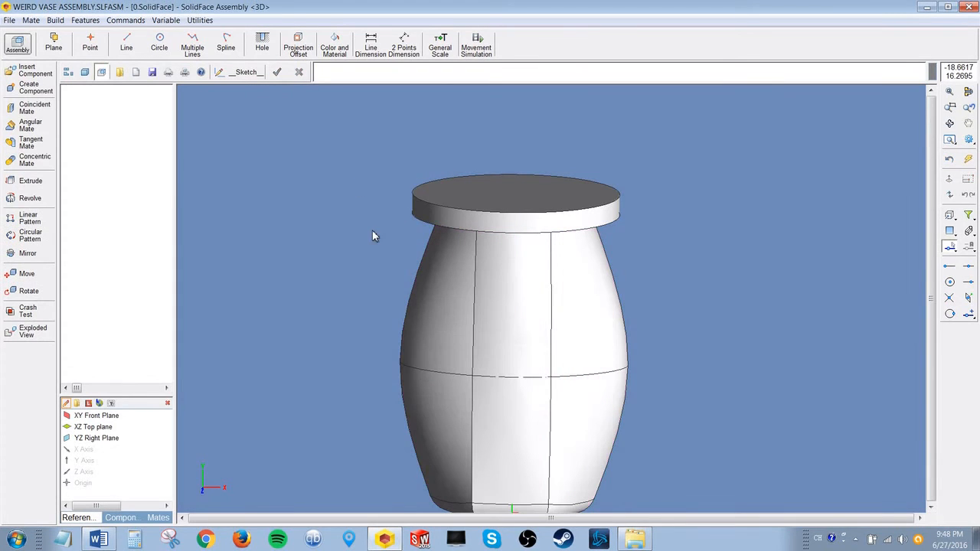
Step: Open the VASE CAP component for in-context editing from the assembly
middle_click_drag(355, 166, 359, 225)
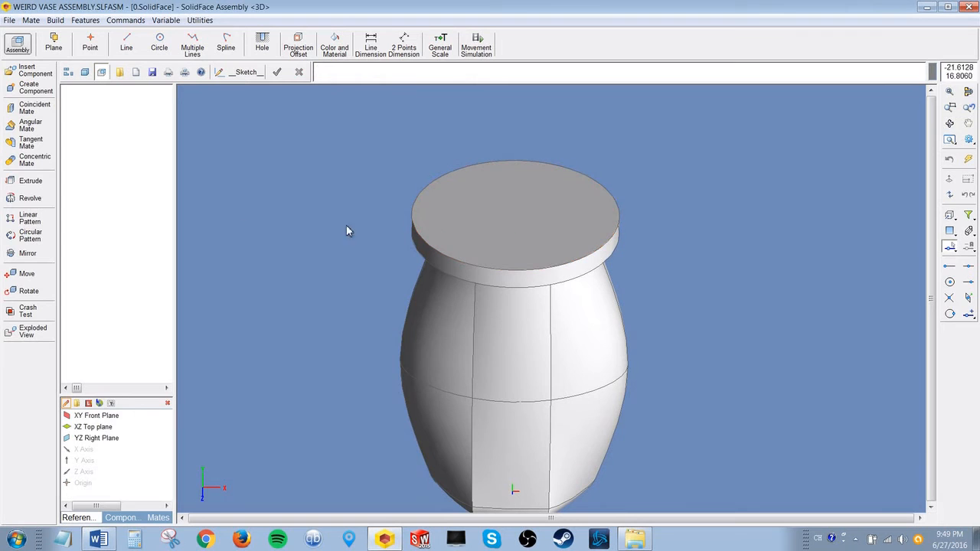
left_click(123, 518)
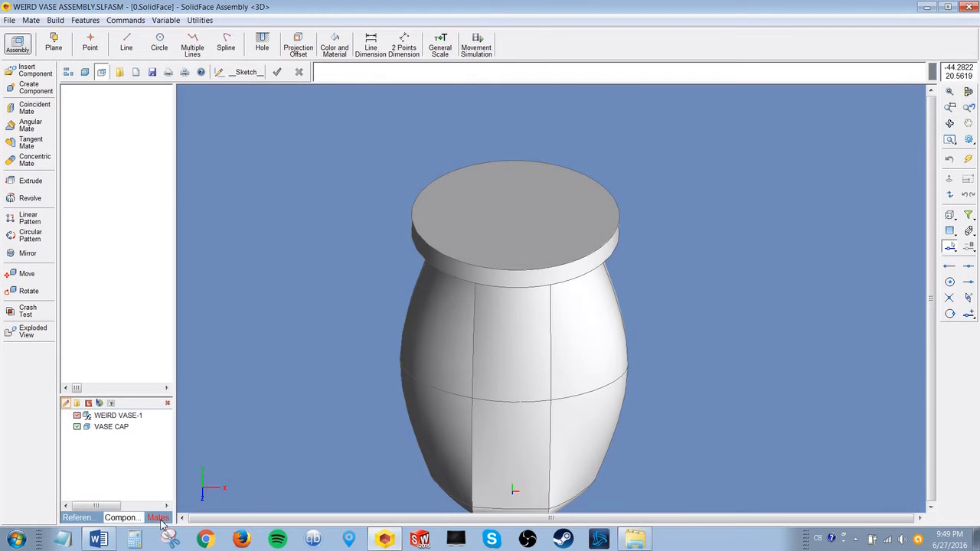
left_click(110, 427)
right_click(110, 427)
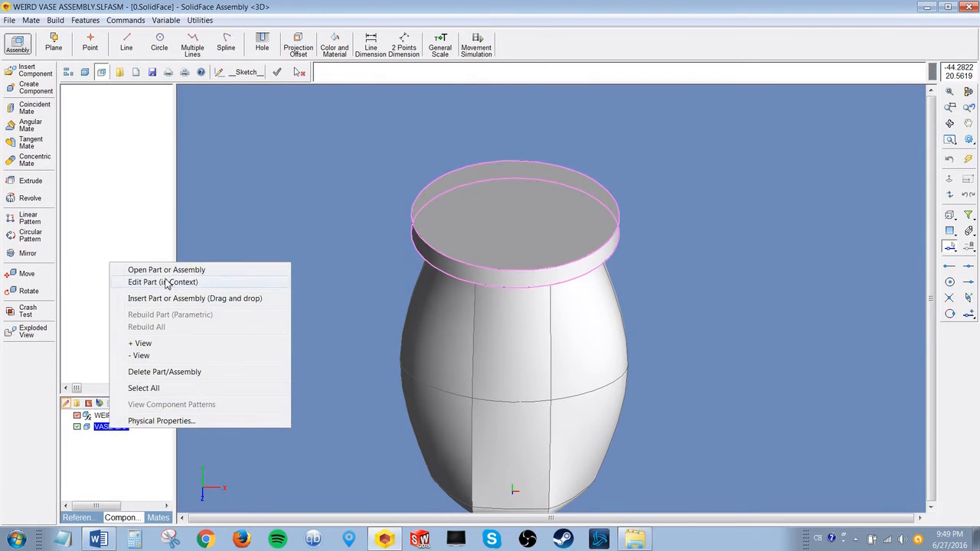
left_click(166, 282)
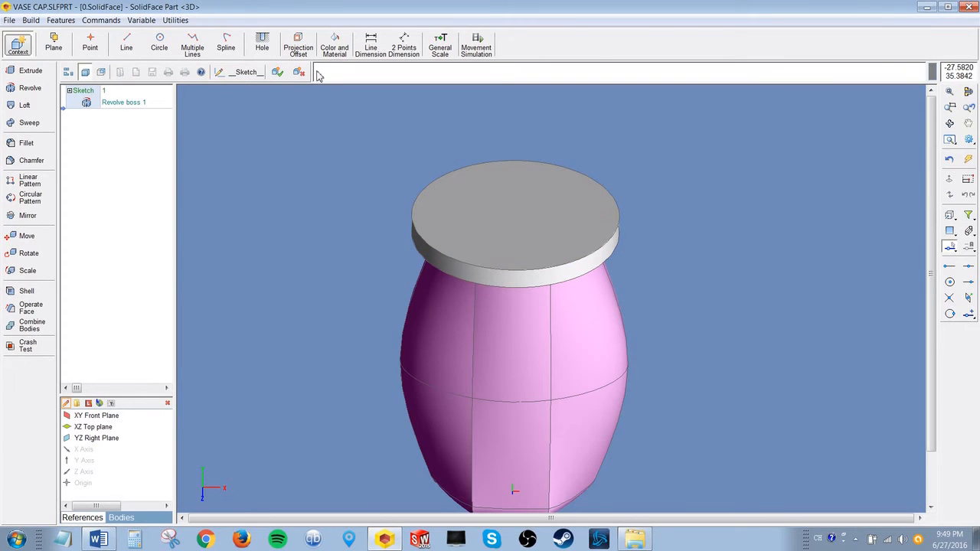
Step: Try to cut a tapered hole with a 120-degree angle and a length of 1 at the centre of the cap's top face
left_click(276, 49)
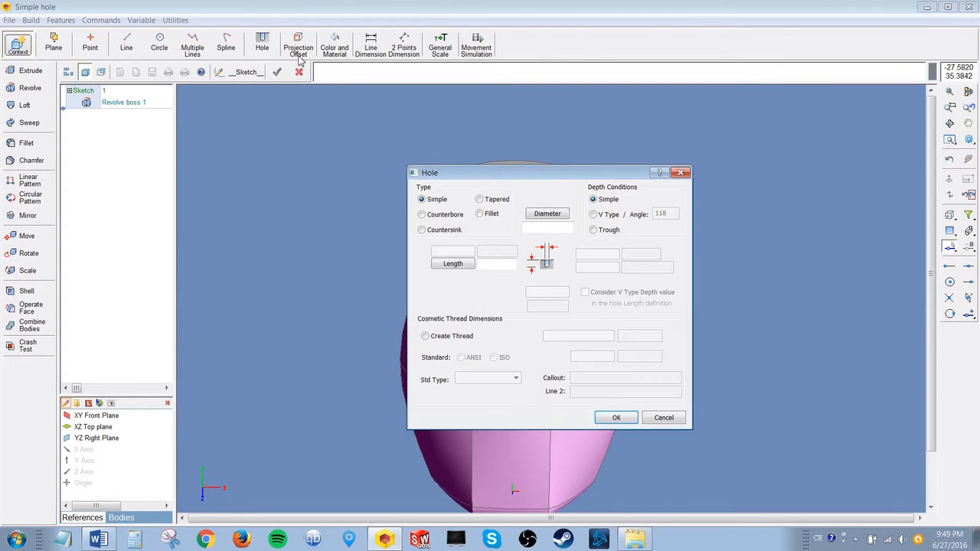
left_click(480, 199)
left_click(493, 251)
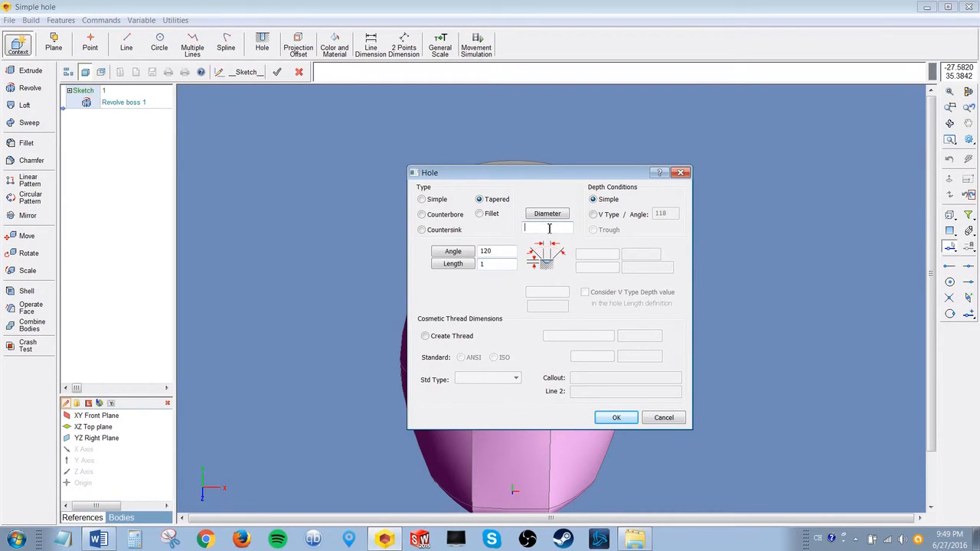
left_click(616, 418)
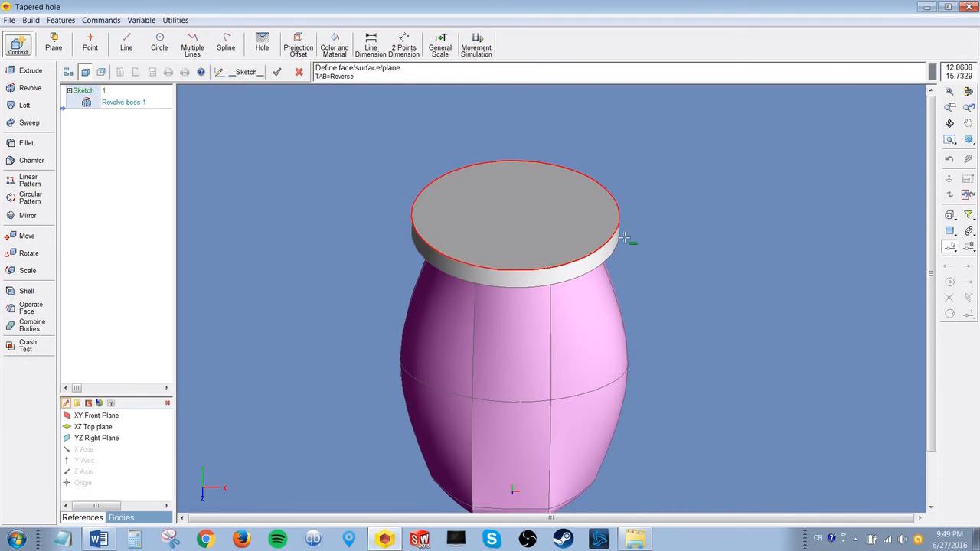
left_click(554, 199)
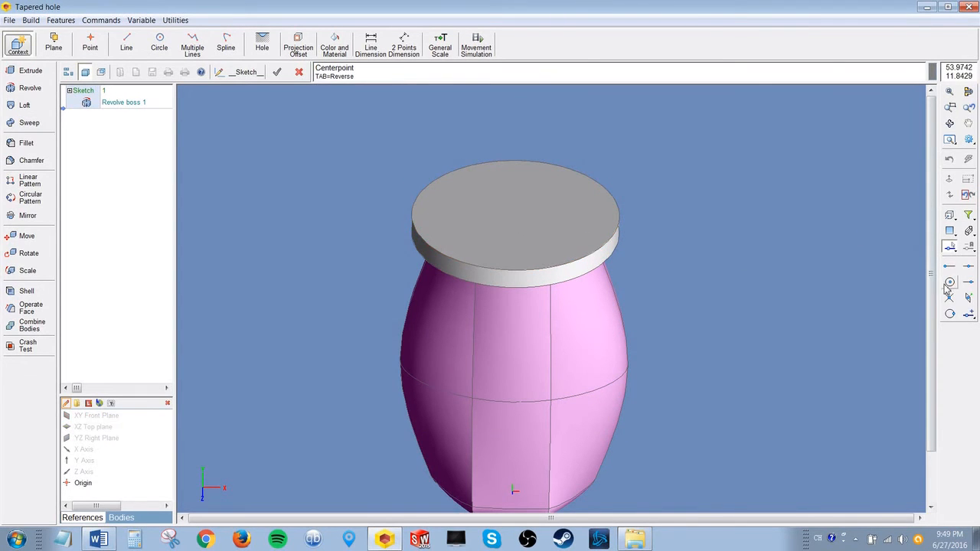
left_click(621, 206)
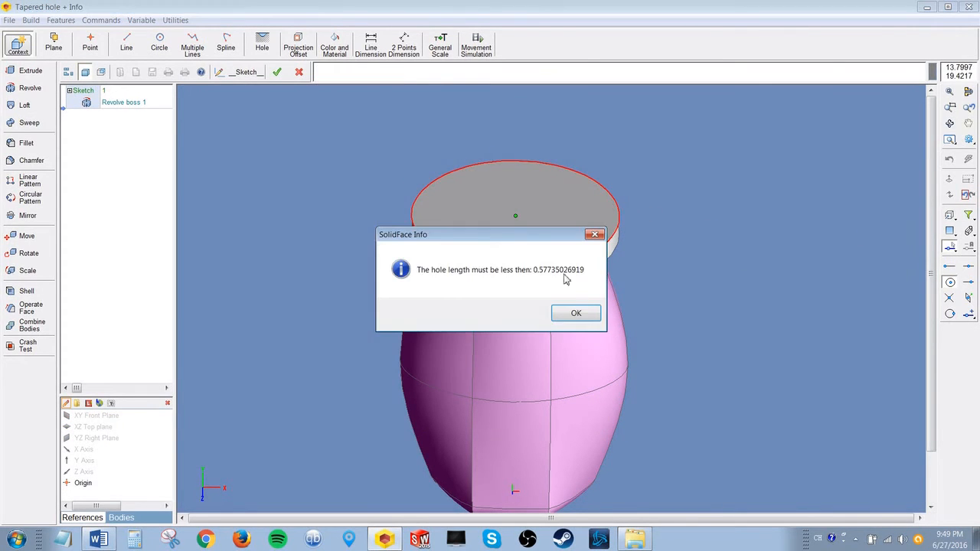
left_click(575, 313)
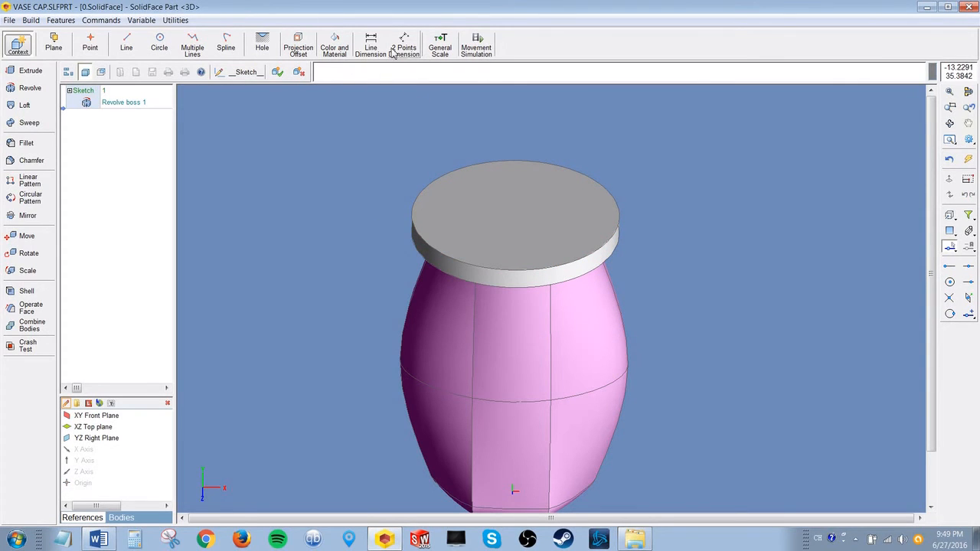
Step: Try to cut the central tapered hole again with a diameter of 1 and a length of .5
left_click(276, 44)
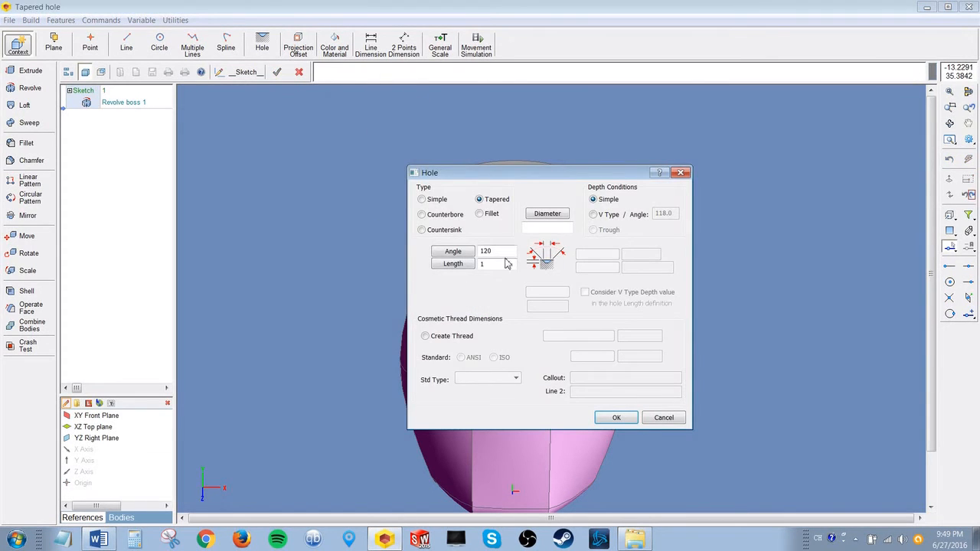
left_click(605, 419)
left_click(542, 314)
type("1")
left_click(618, 419)
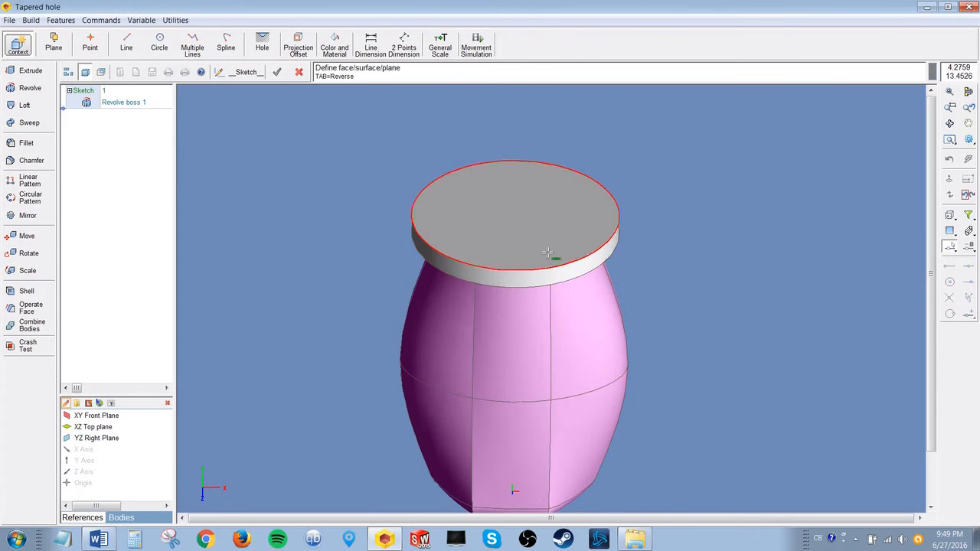
left_click(949, 281)
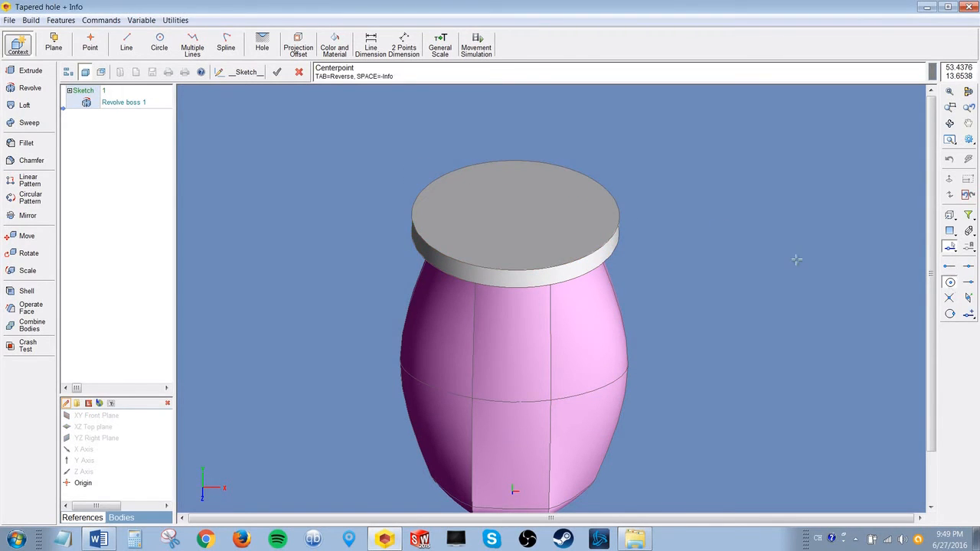
left_click(619, 220)
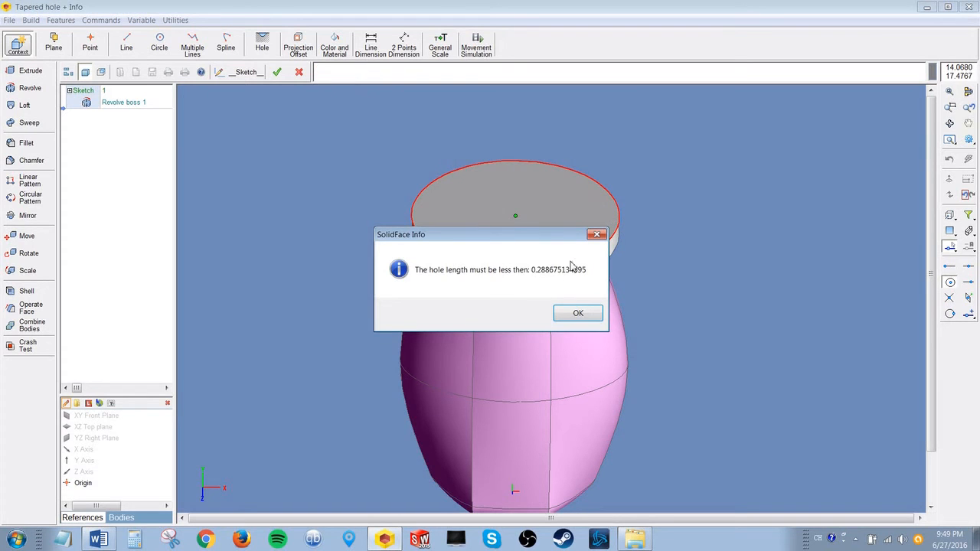
left_click(578, 315)
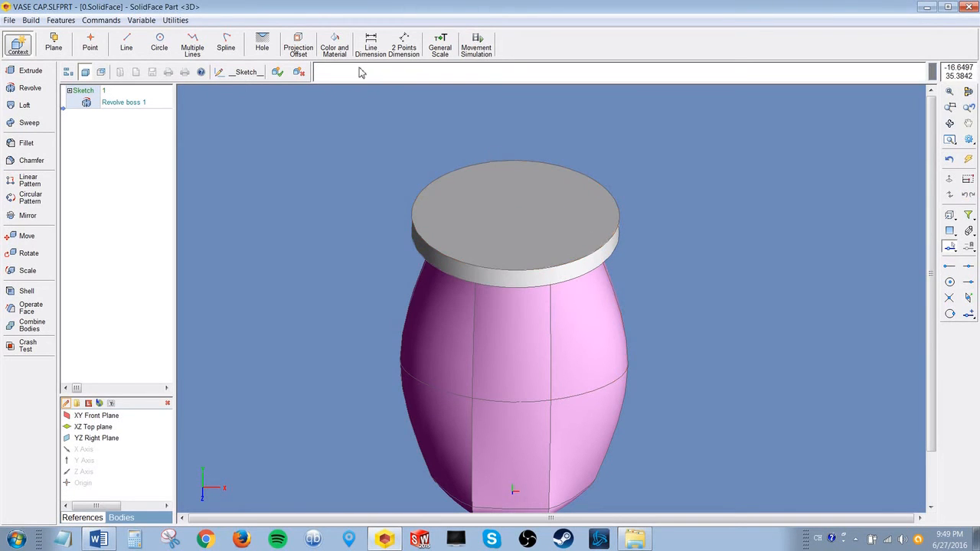
Step: Cut a tapered hole with diameter 1, angle 120 and length .2 at the centre of the cap's top face
left_click(263, 44)
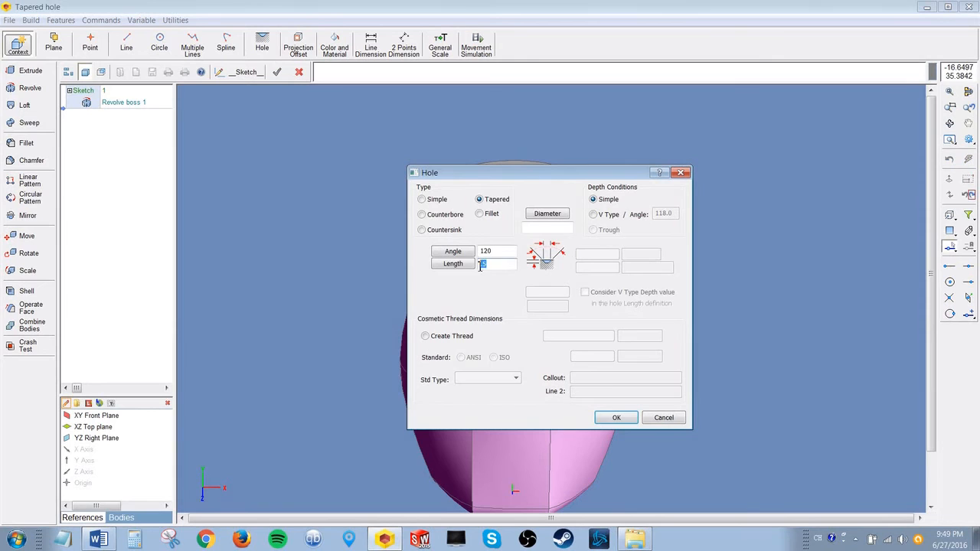
left_click(616, 417)
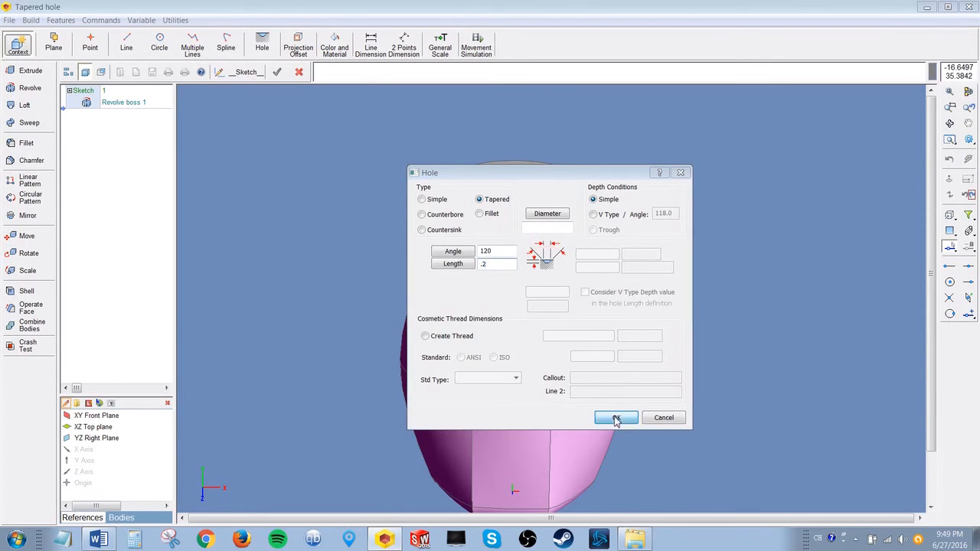
left_click(540, 313)
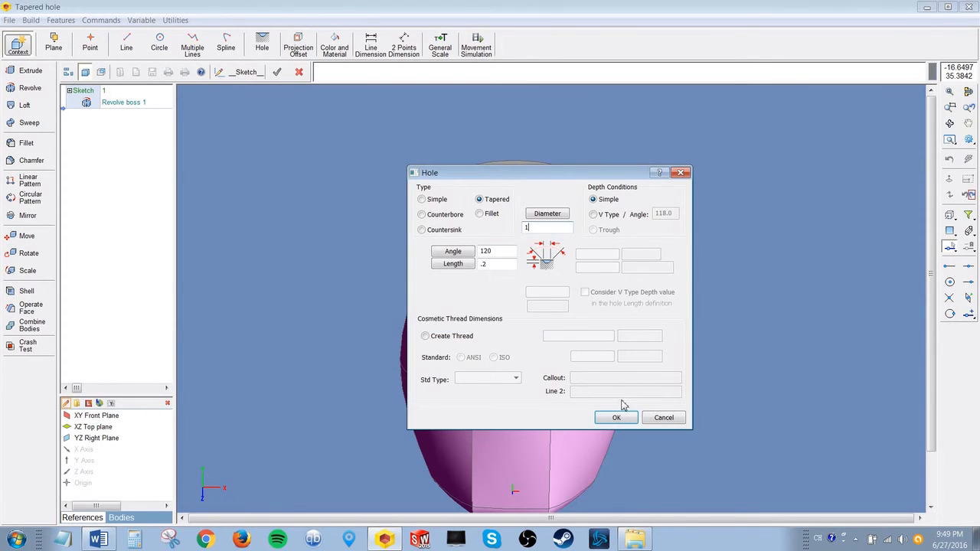
type("1")
left_click(617, 417)
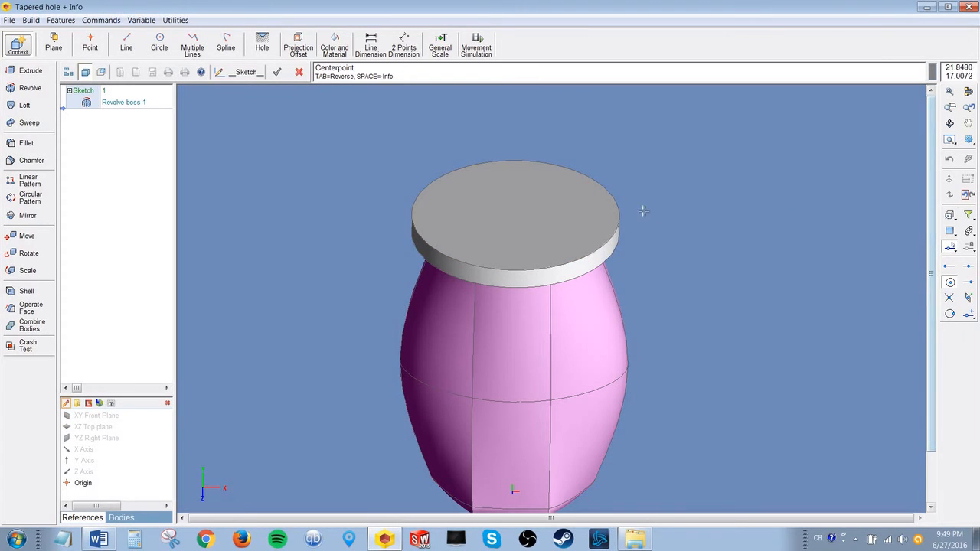
left_click(591, 191)
scroll(536, 211, "up", 6)
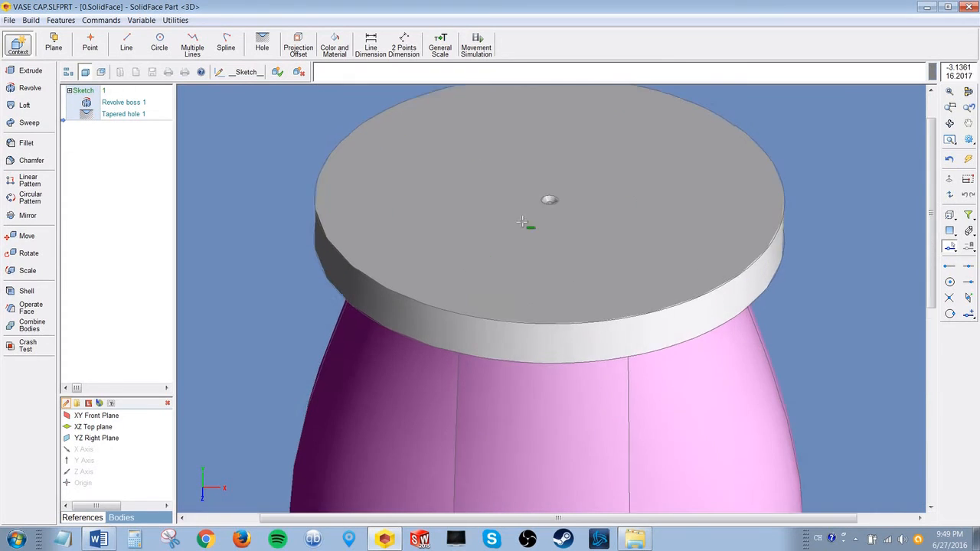
Step: Finish the in-context edit, return to the assembly and inspect the hole in the cap
left_click(282, 72)
scroll(449, 238, "down", 3)
mouse_move(450, 229)
middle_mouse_down()
mouse_move(451, 200)
mouse_move(451, 216)
middle_mouse_up()
scroll(451, 215, "up", 2)
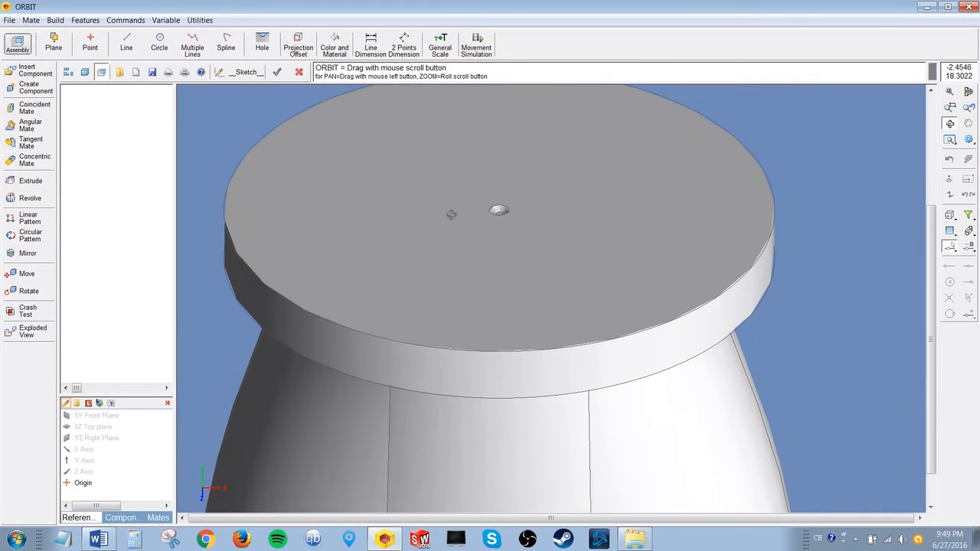
key("Escape")
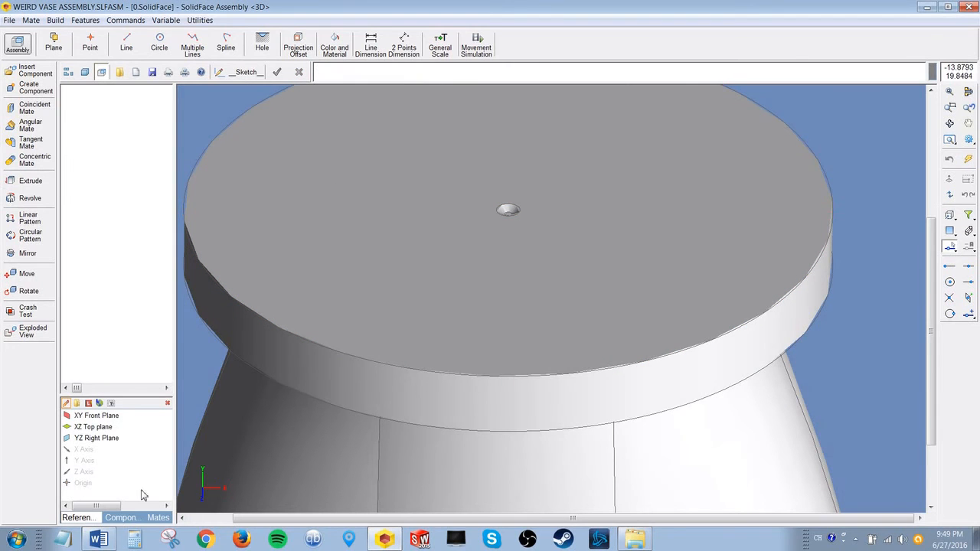
Step: Edit the vase cap in context again and enlarge the diameter of its tapered hole
left_click(135, 521)
right_click(121, 426)
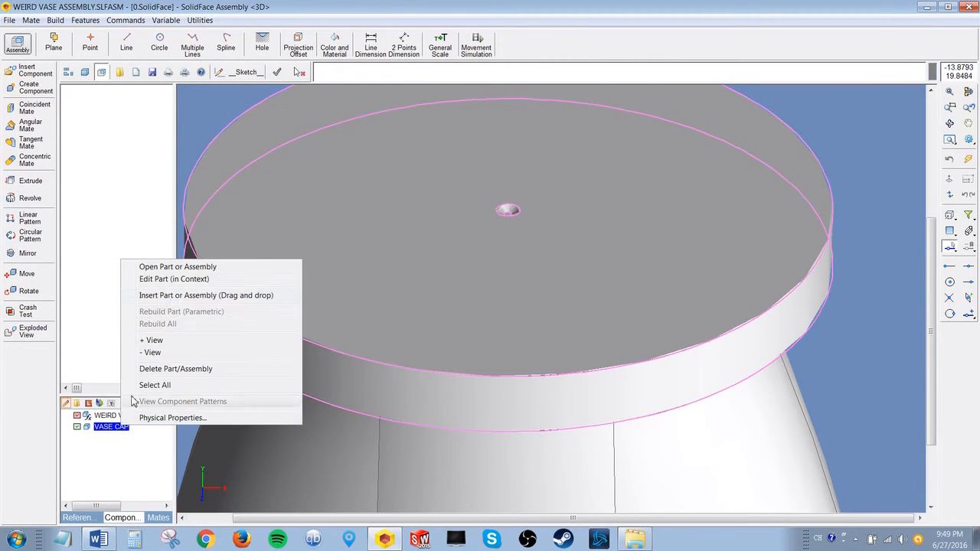
left_click(180, 280)
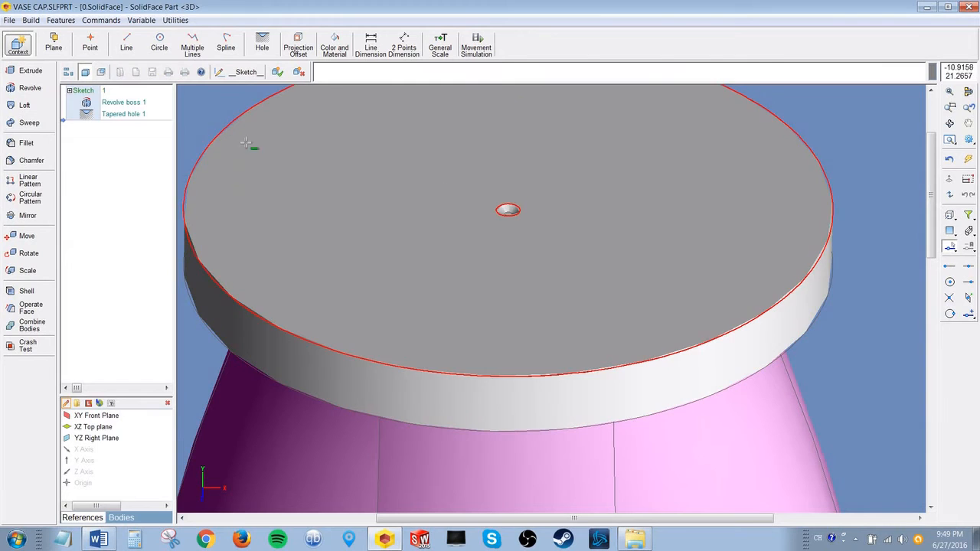
double_click(115, 115)
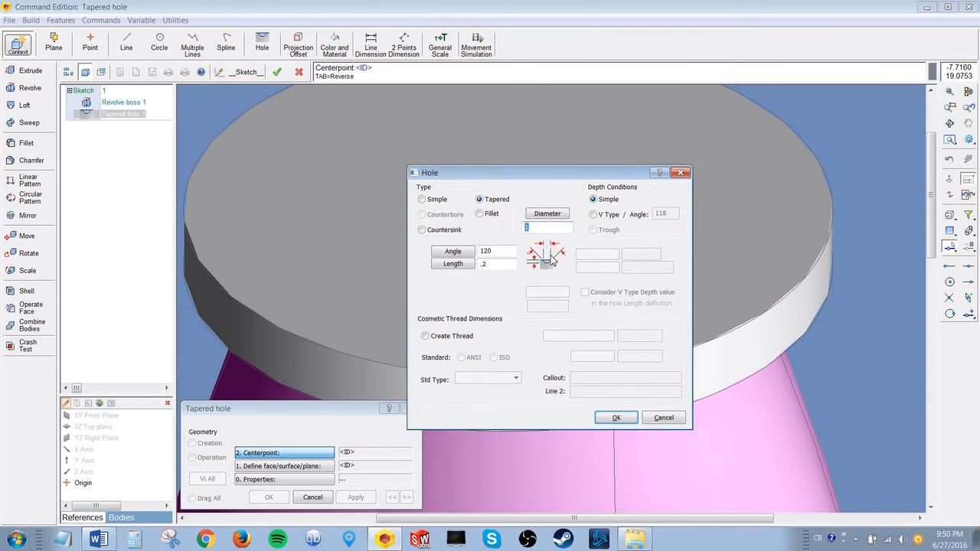
left_click(612, 418)
left_click(267, 497)
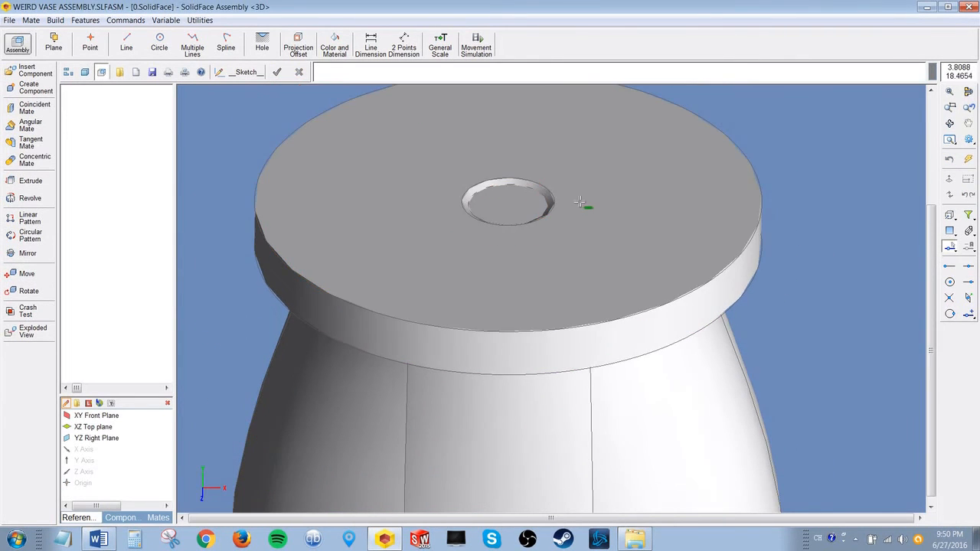
Step: Examine the enlarged hole in the cap and its fit on the vase from several angles
middle_click_drag(586, 210, 511, 230)
scroll(560, 250, "down", 2)
middle_click_drag(459, 289, 760, 279)
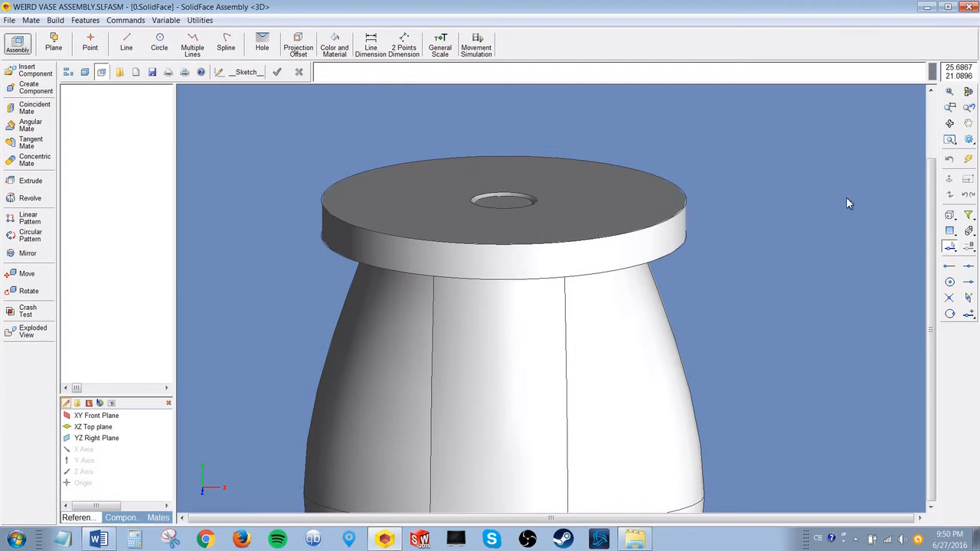
scroll(702, 222, "down", 1)
middle_click_drag(788, 160, 792, 215)
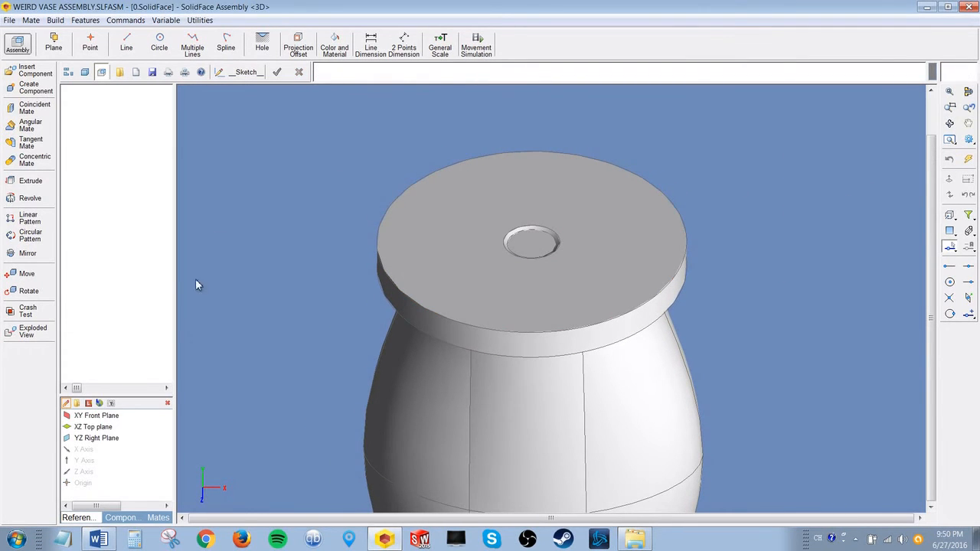
left_click(9, 19)
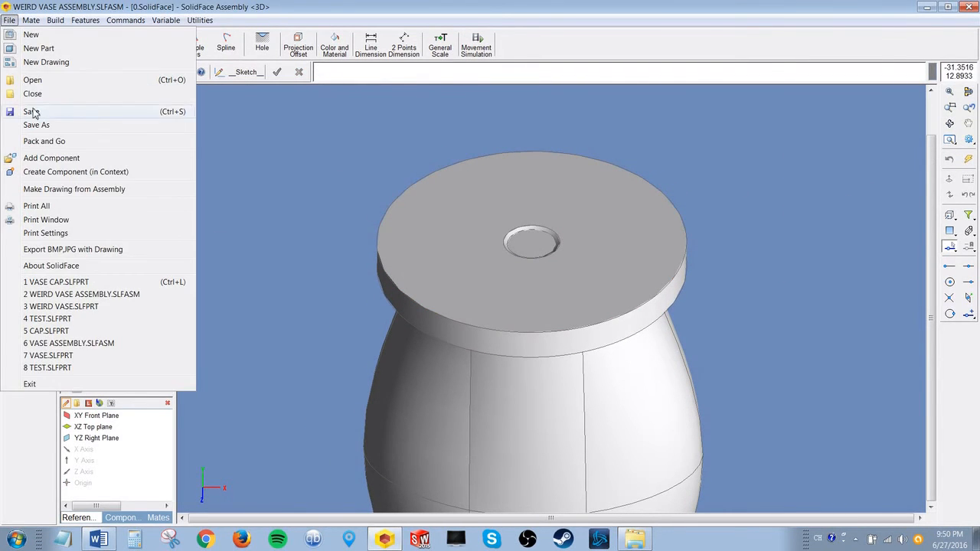
left_click(34, 95)
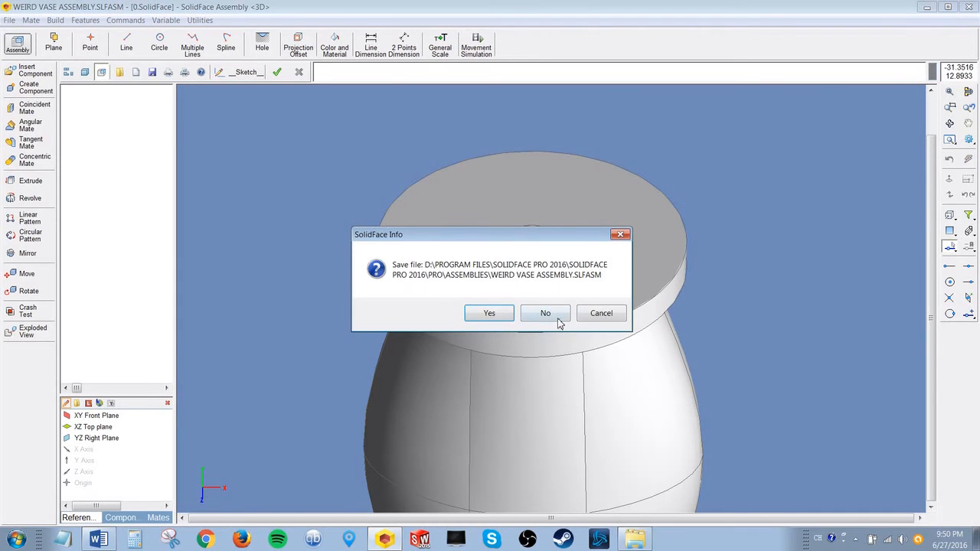
left_click(621, 235)
Step: Save the WEIRD VASE ASSEMBLY file
left_click(9, 20)
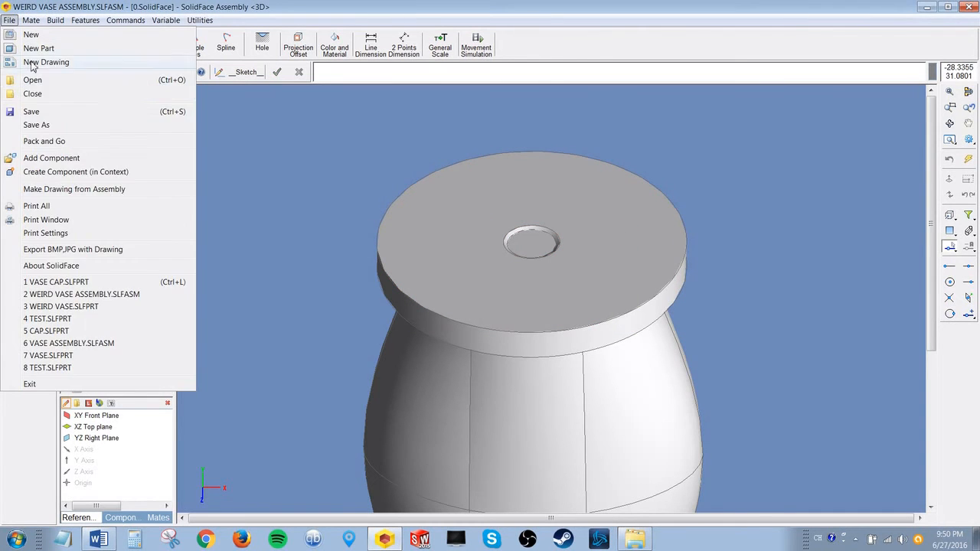
left_click(34, 113)
left_click(30, 20)
Step: Open the VASE CAP part file on its own from the assemblies folder
left_click(9, 20)
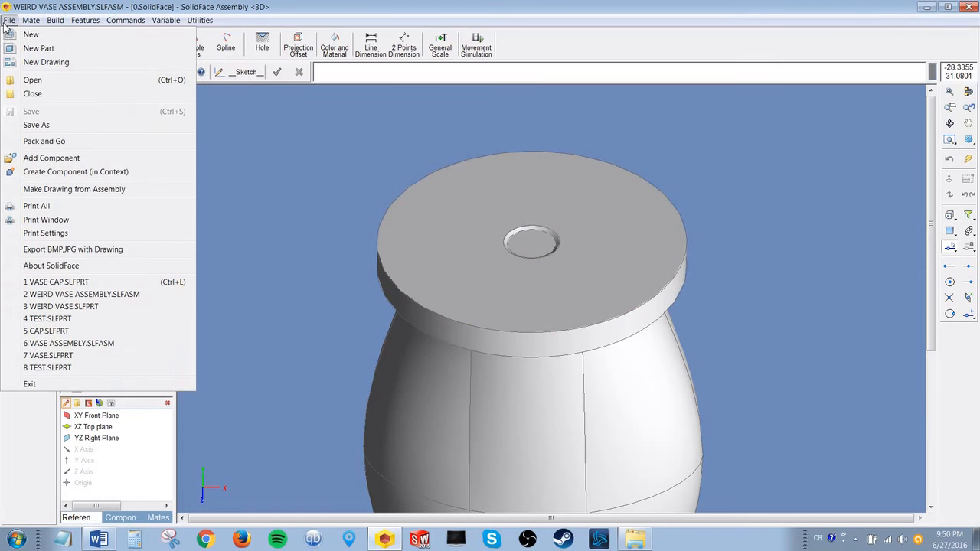
left_click(35, 80)
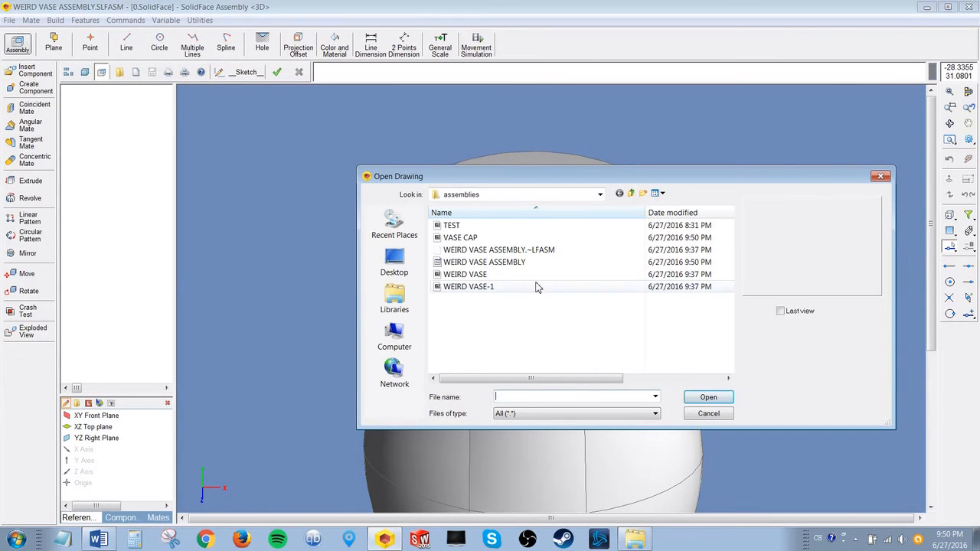
left_click(483, 237)
left_click(708, 396)
Step: Open a sketch on the vase cap's top face and start a circle for an additional hole
middle_click_drag(514, 175, 492, 244)
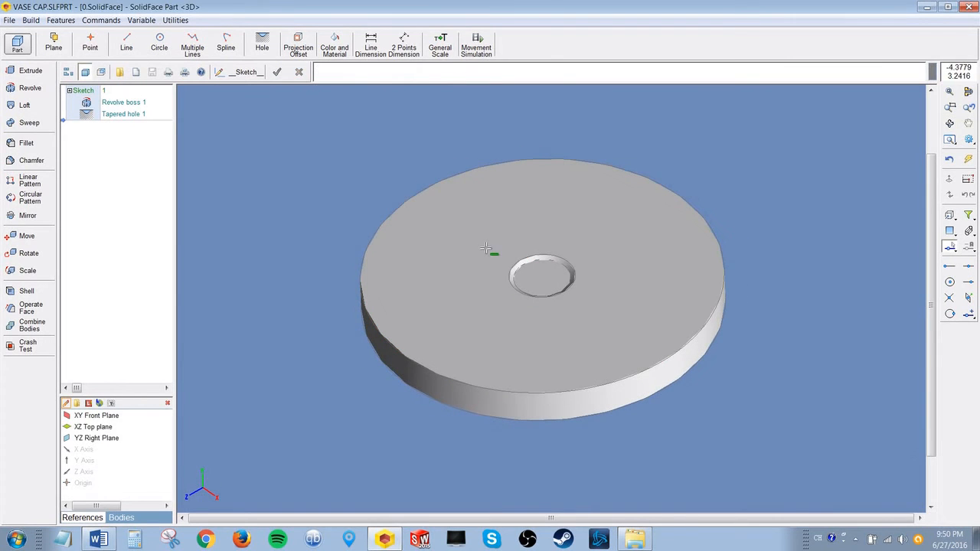
middle_click_drag(434, 127, 464, 202)
left_click(503, 212)
left_click(243, 71)
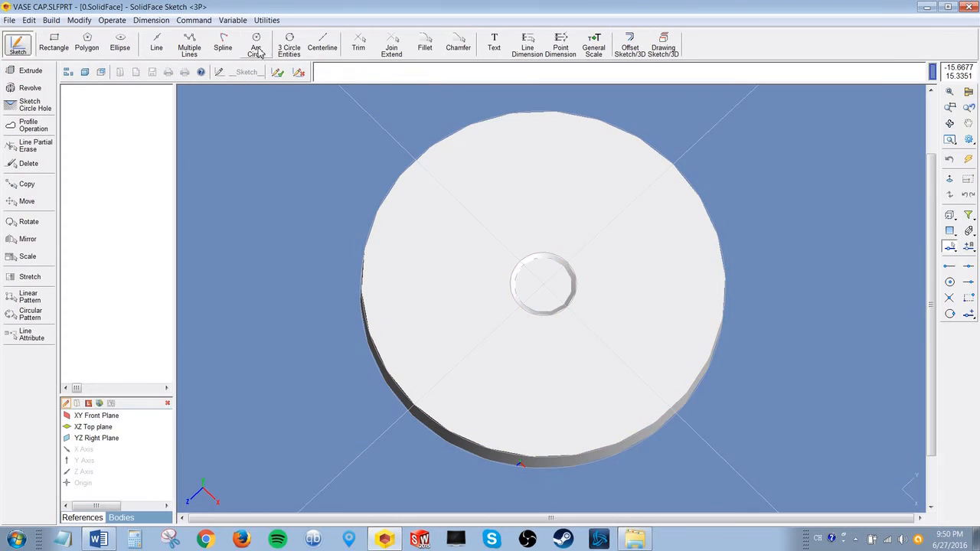
left_click(255, 47)
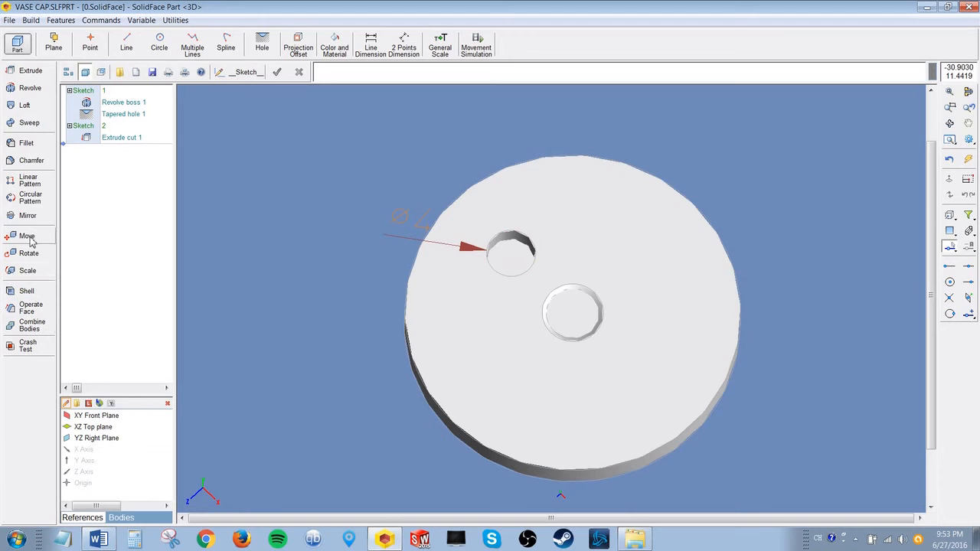
Step: Create a circular pattern of the off-centre extruded hole around the central hole's axis, with quantity 4 over 360 degrees
left_click(34, 203)
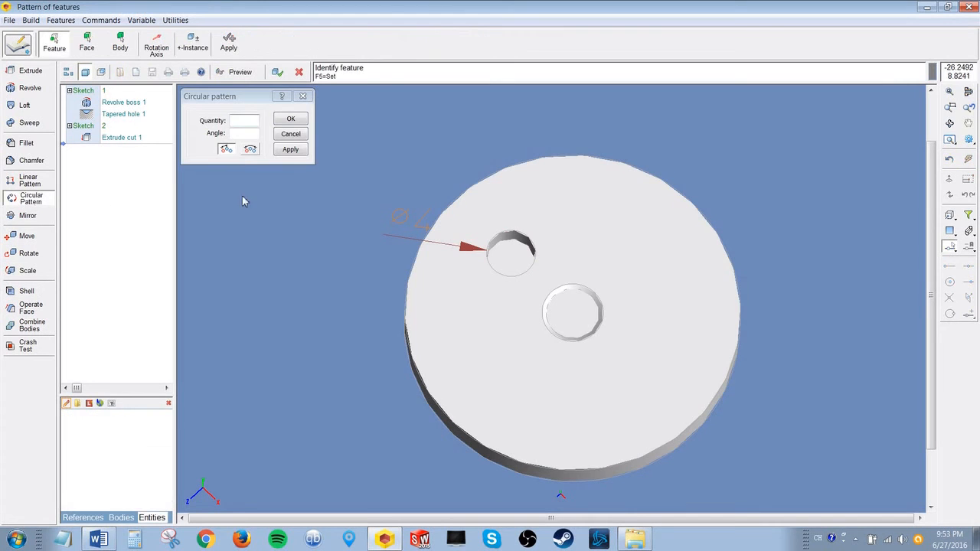
left_click(541, 256)
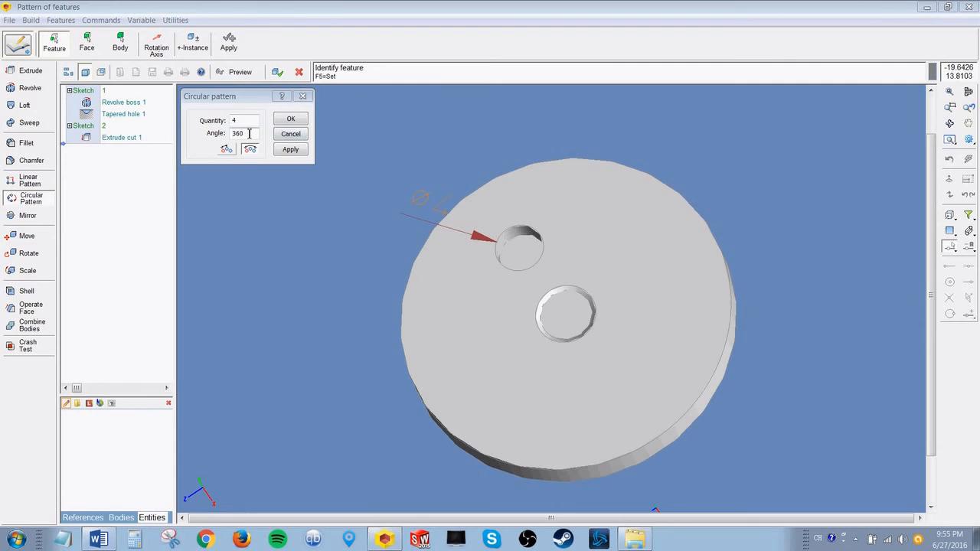
left_click(520, 235)
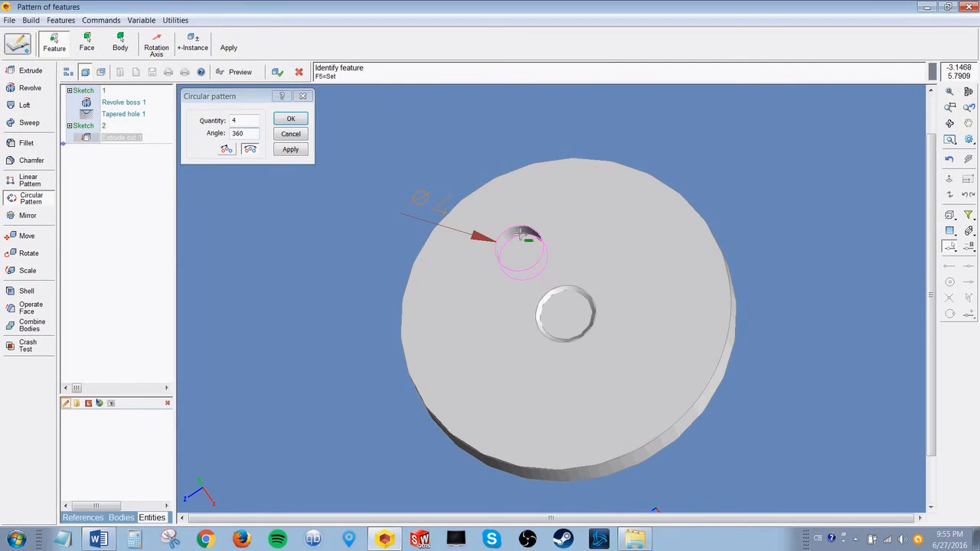
left_click(157, 45)
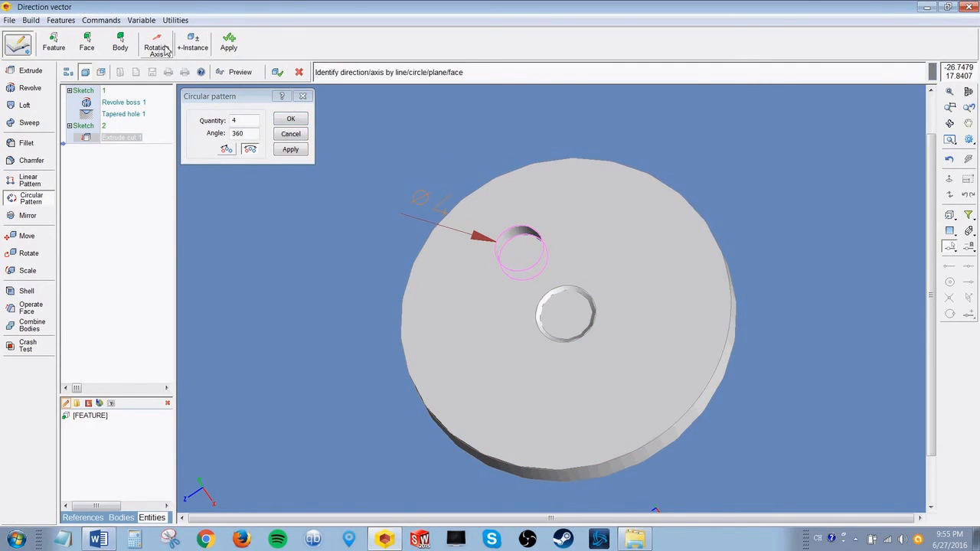
left_click(564, 314)
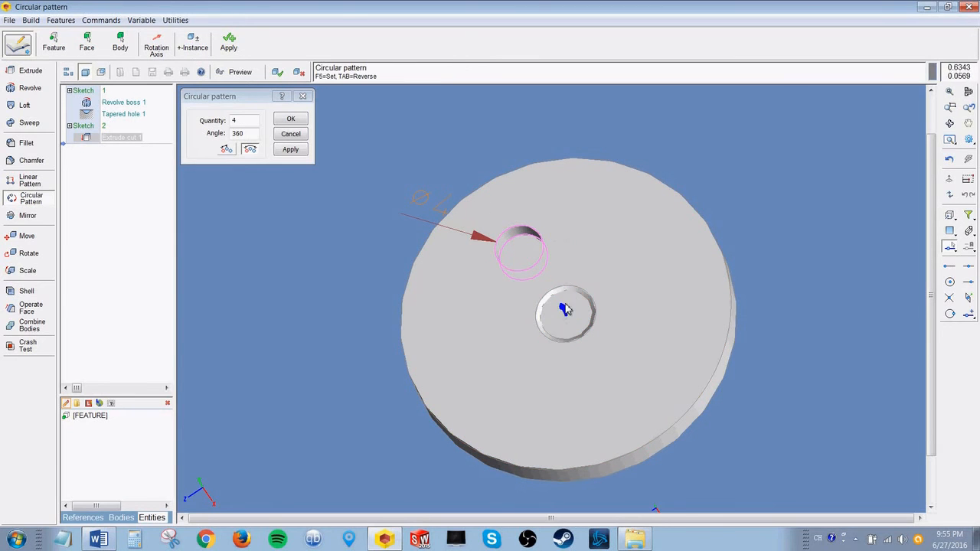
left_click(291, 120)
left_click(278, 75)
middle_click_drag(472, 253, 513, 212)
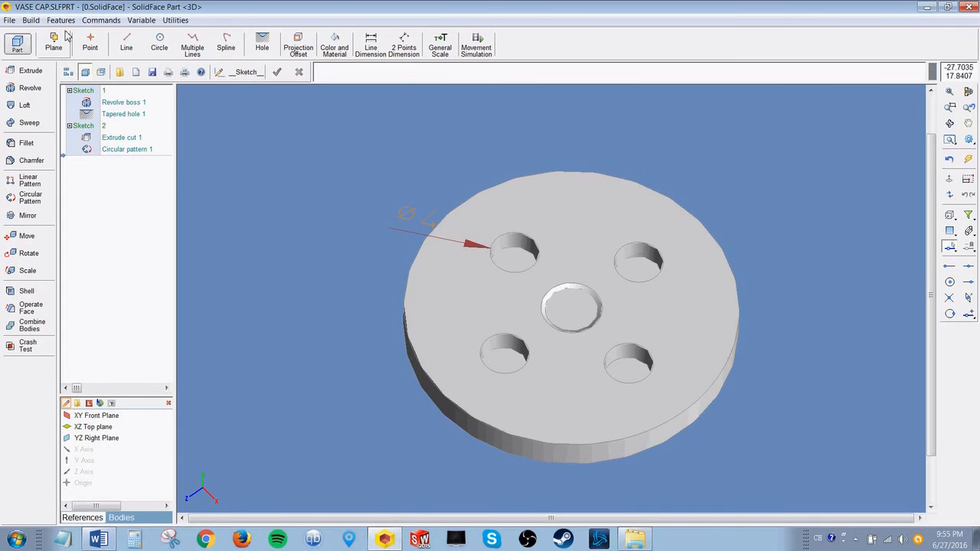
Step: Save the VASE CAP part and open the WEIRD VASE ASSEMBLY file from the assemblies folder
left_click(3, 23)
left_click(26, 108)
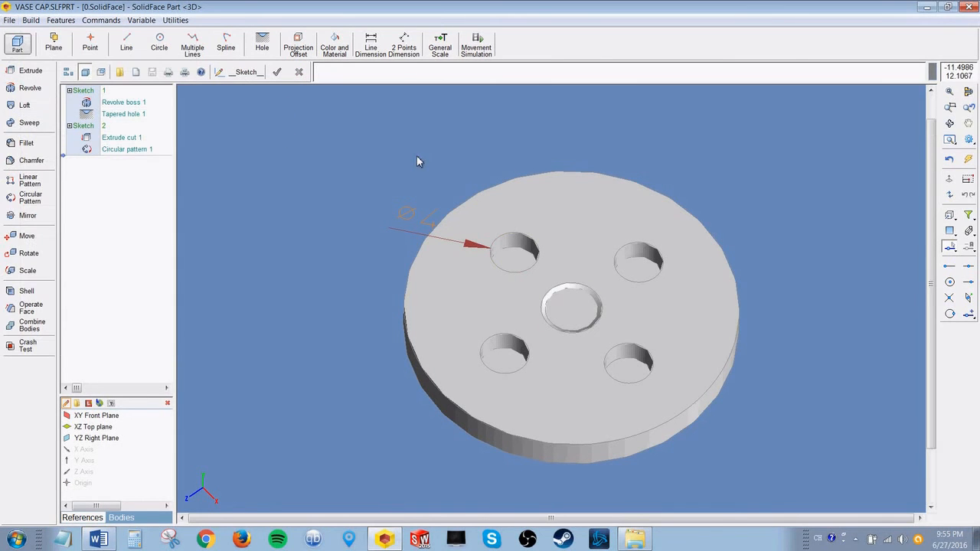
key("alt+Tab")
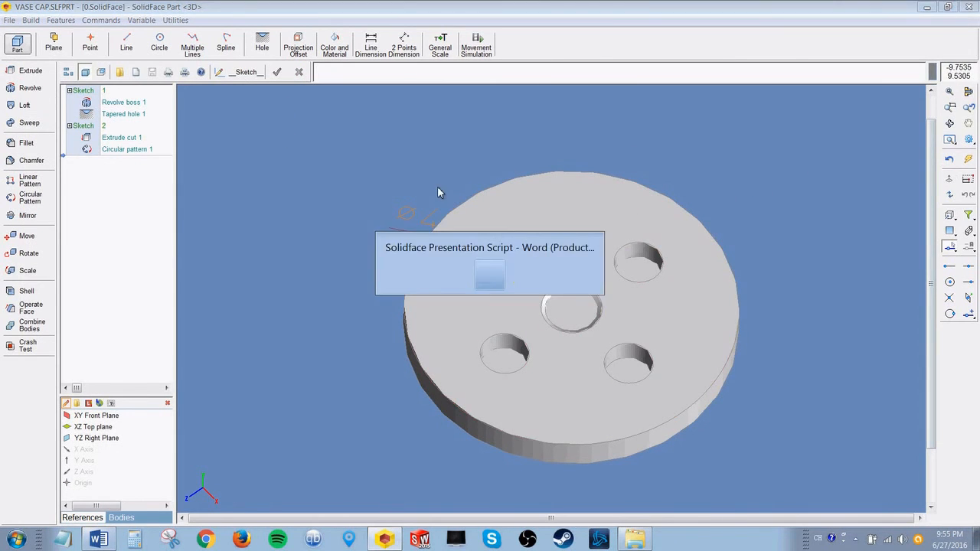
left_click(9, 19)
left_click(32, 81)
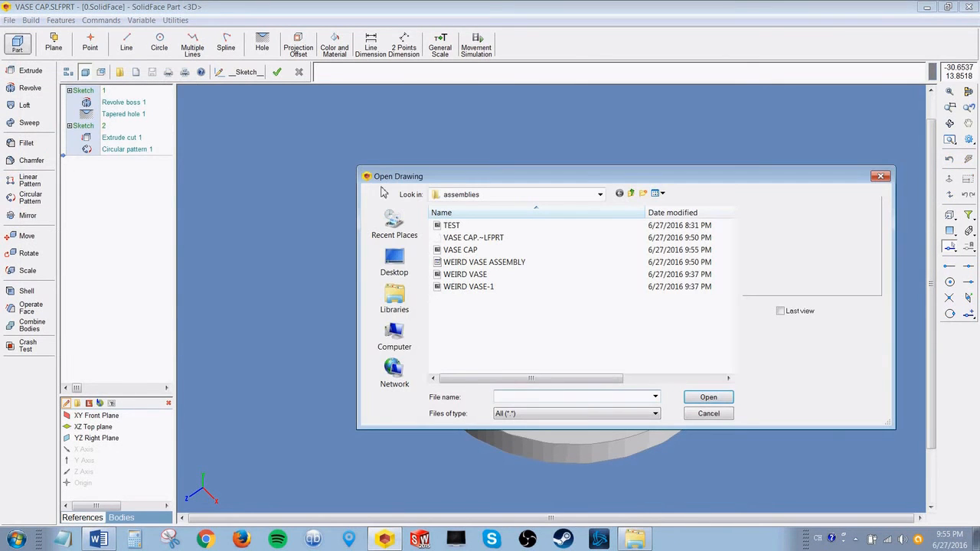
left_click(490, 262)
left_click(706, 398)
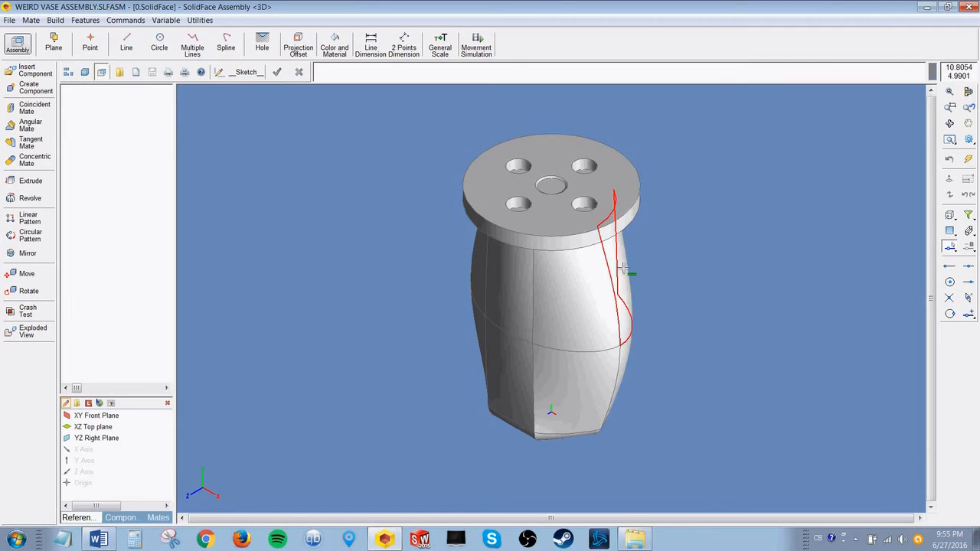
Step: Examine the patterned holes of the cap in the assembly from close up and from a distance
scroll(676, 231, "up", 4)
scroll(416, 136, "up", 2)
mouse_move(494, 157)
middle_mouse_down()
mouse_move(495, 188)
mouse_move(496, 166)
middle_mouse_up()
scroll(538, 239, "down", 3)
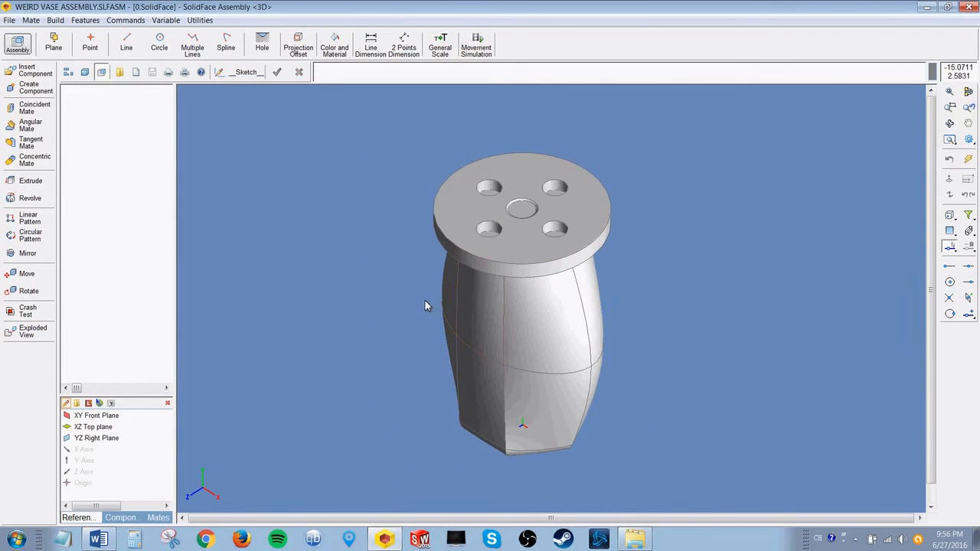
key("alt+Tab")
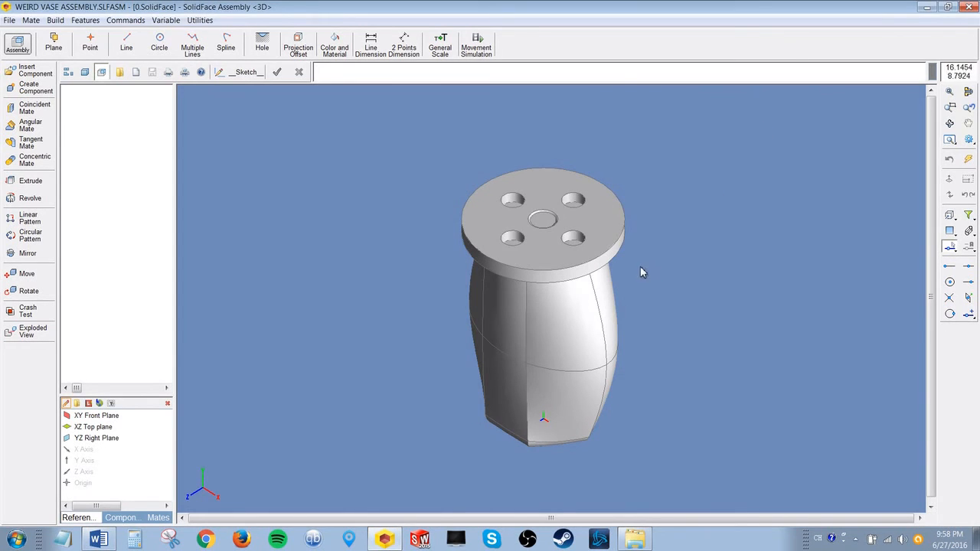
Step: Add a coincident mate between the cap's top face and the bottom face of the vase
left_click(39, 111)
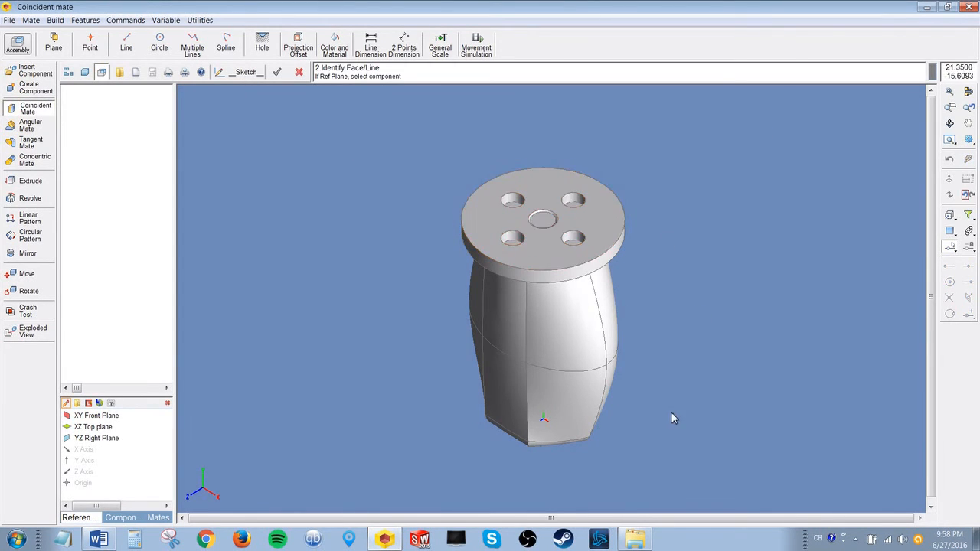
middle_click_drag(639, 310, 641, 235)
left_click(563, 446)
middle_click_drag(654, 280, 705, 344)
middle_click_drag(771, 222, 656, 175)
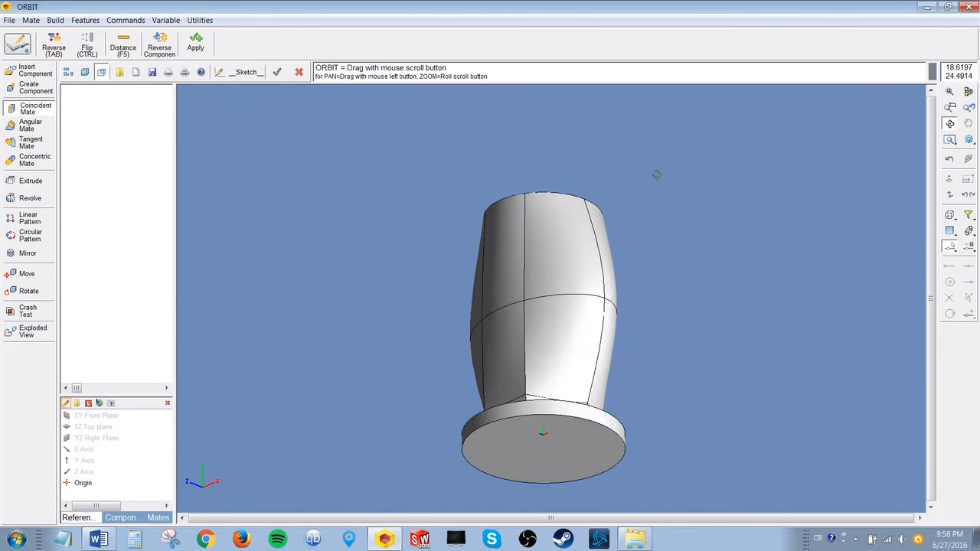
middle_click_drag(617, 229, 623, 383)
left_click(159, 517)
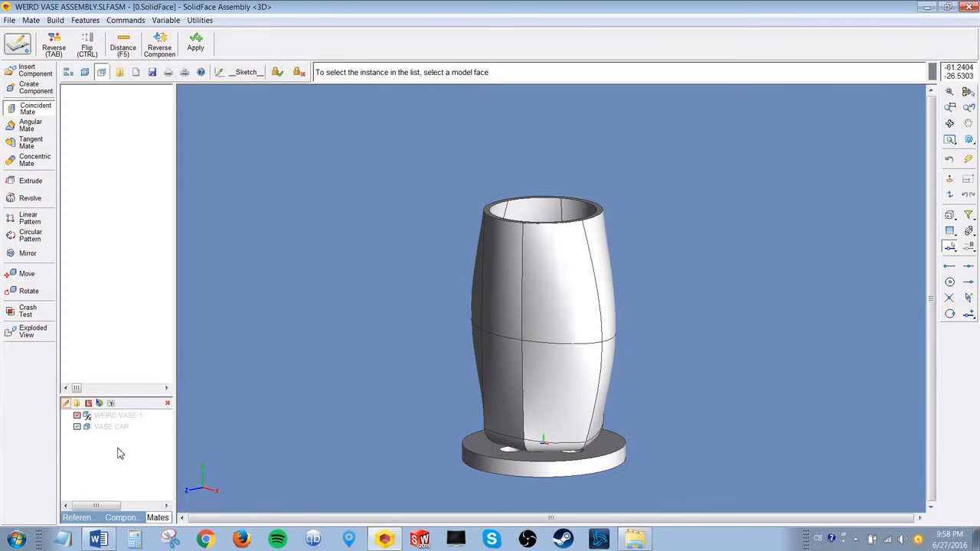
left_click(298, 74)
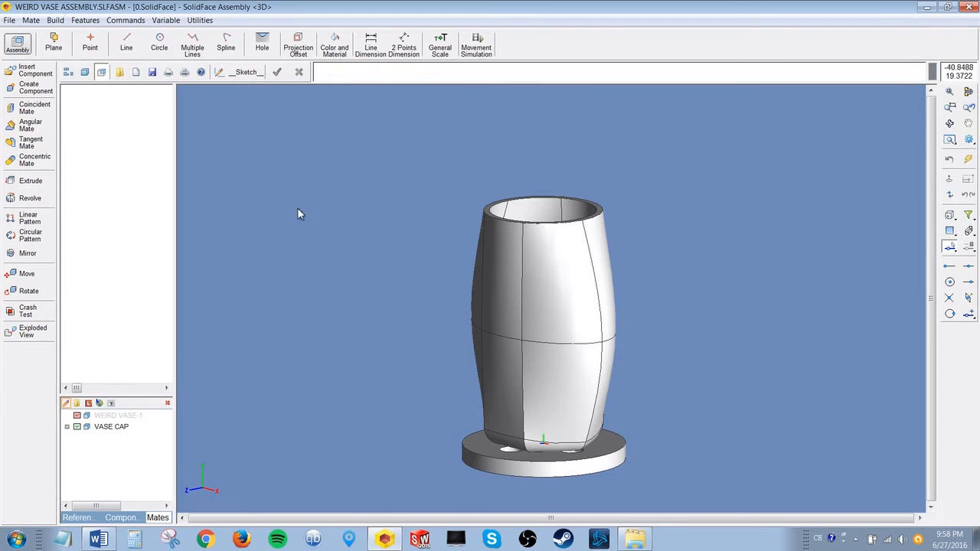
Step: Delete the coincident mate that ties the cap to the bottom of the vase
left_click(66, 427)
left_click(115, 438)
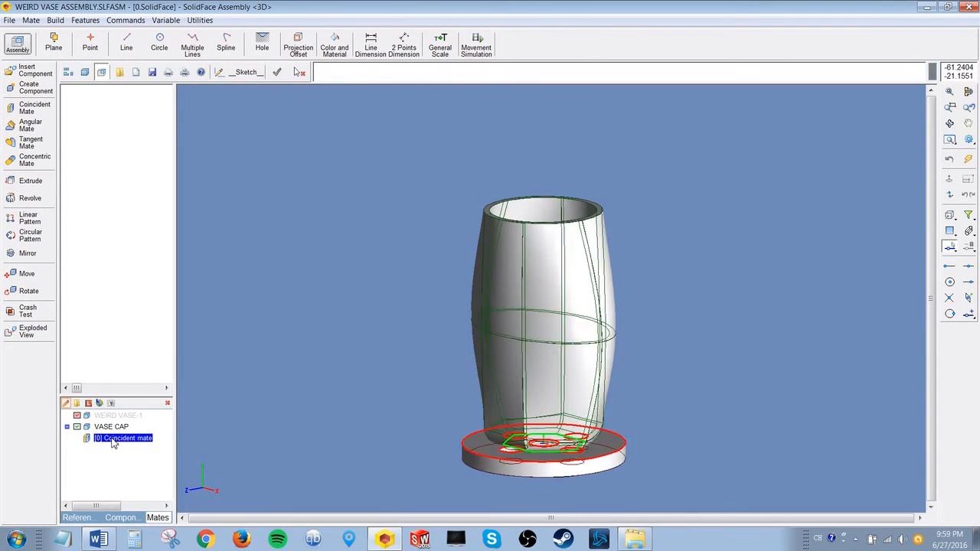
right_click(114, 443)
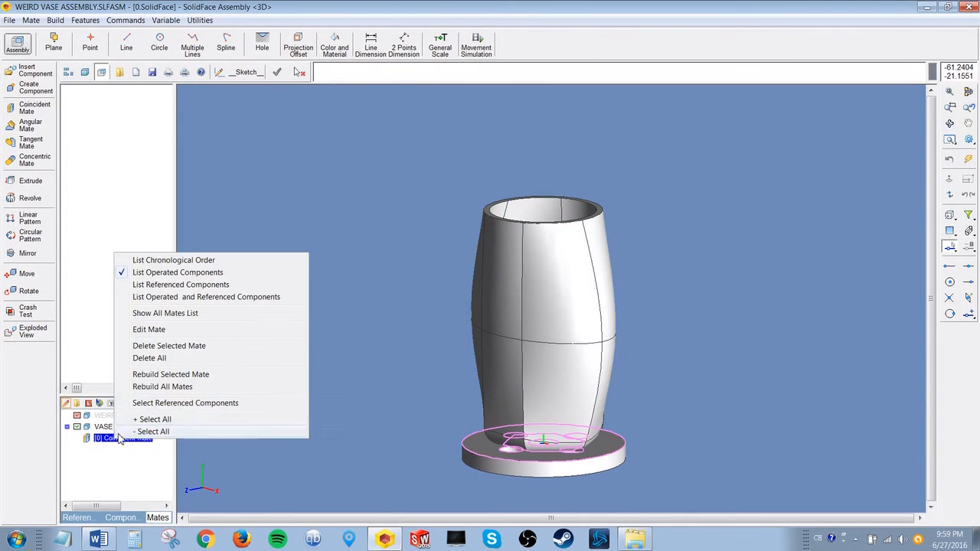
left_click(157, 346)
middle_click_drag(430, 407, 571, 470)
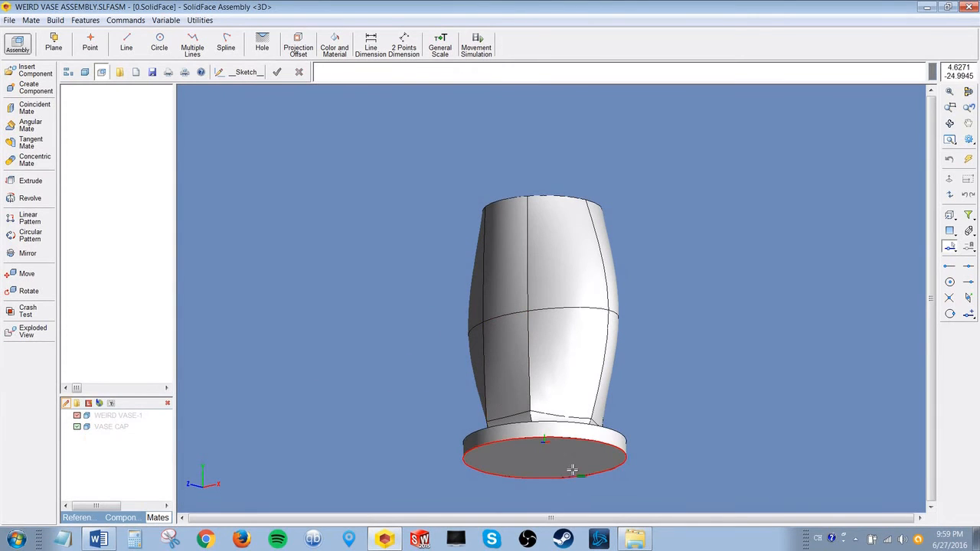
Step: Add a coincident mate between the cap's underside and the top rim face of the vase
left_click(50, 109)
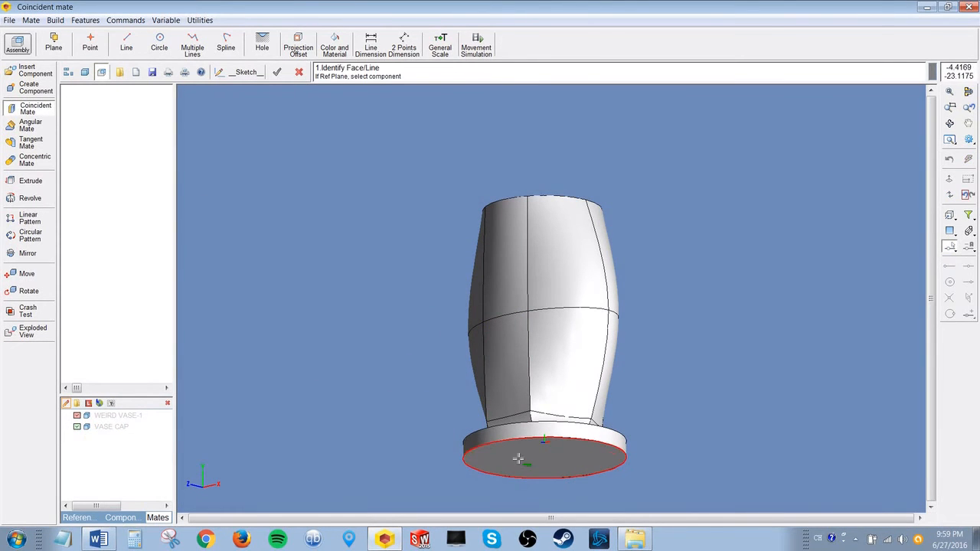
middle_click_drag(426, 276, 427, 319)
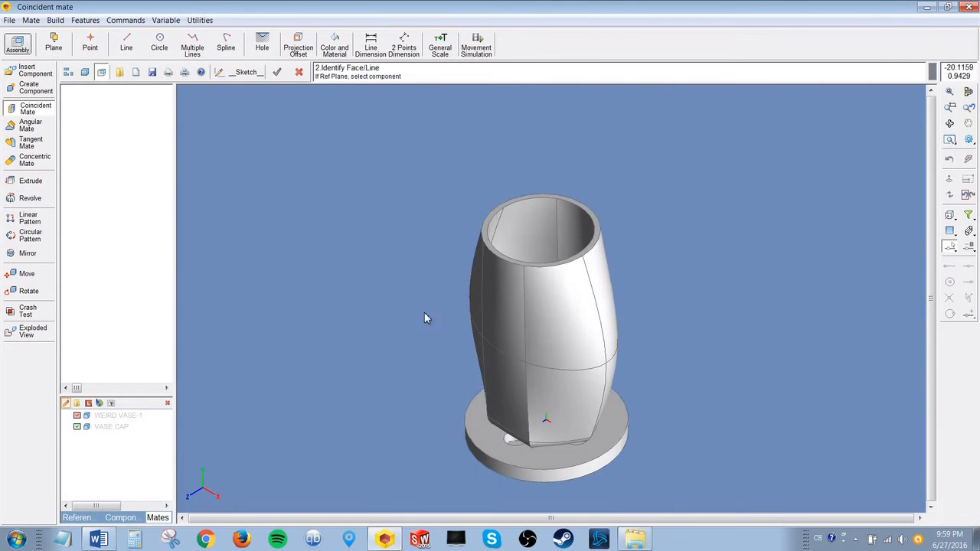
left_click(506, 206)
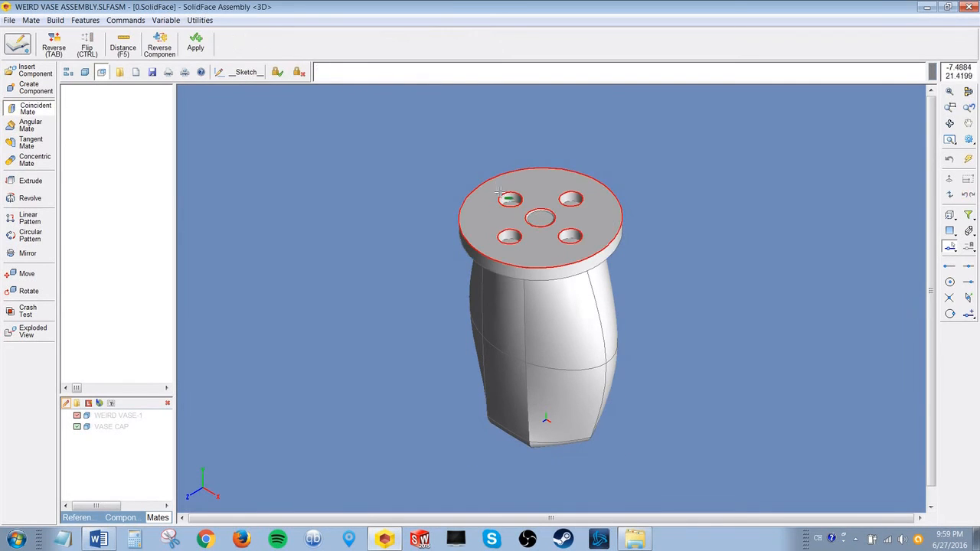
left_click(277, 73)
Step: Examine how the mated cap sits on the vase rim from several angles
middle_click_drag(425, 179, 424, 276)
scroll(492, 223, "up", 3)
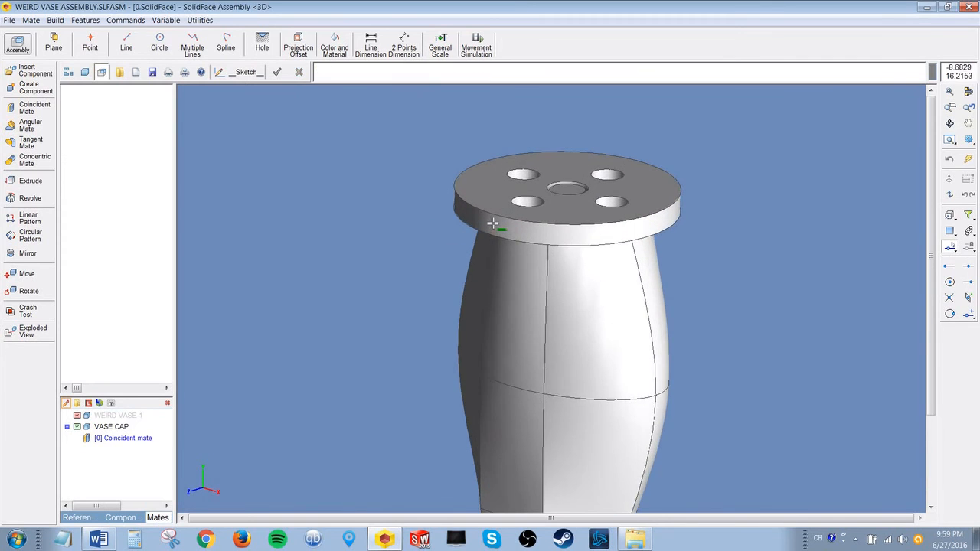
middle_click_drag(477, 258, 453, 247)
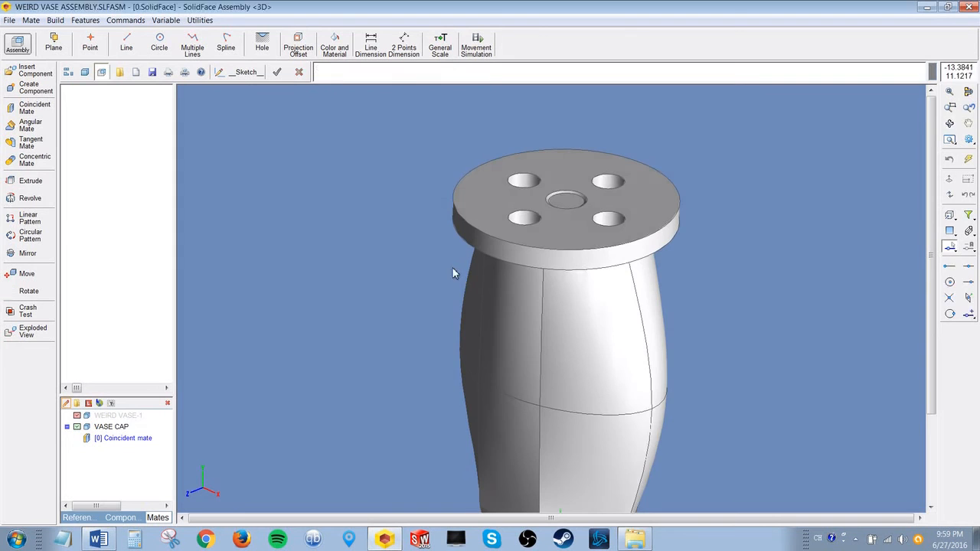
scroll(451, 273, "down", 5)
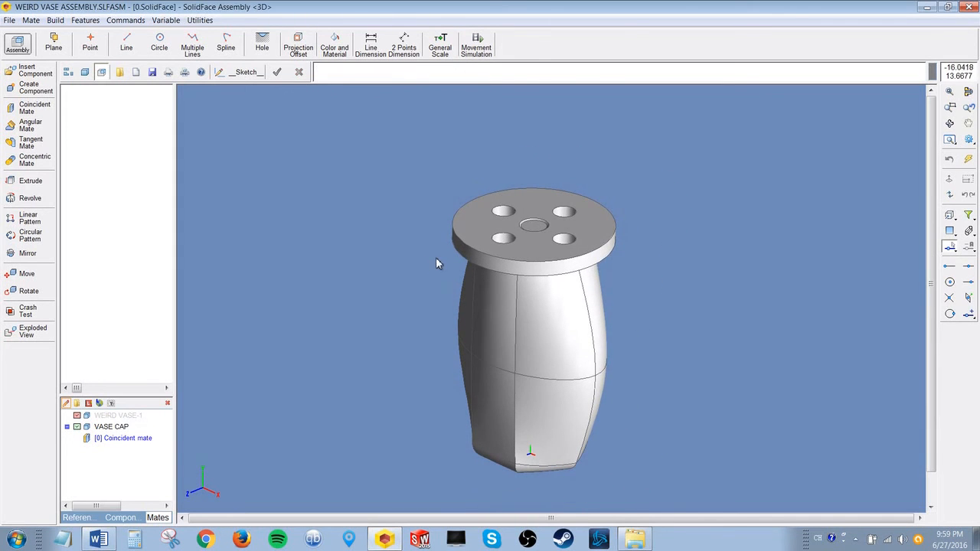
middle_click_drag(418, 236, 673, 234)
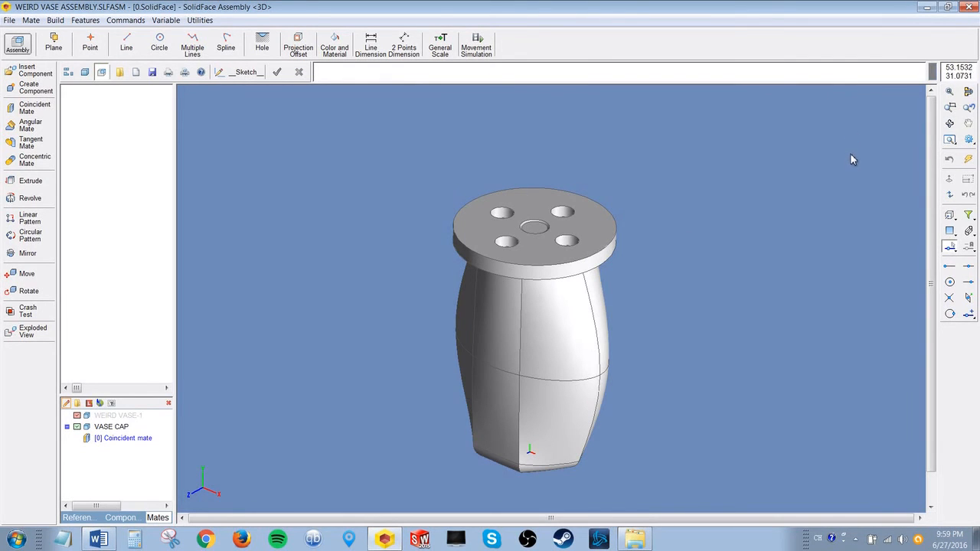
scroll(549, 165, "up", 1)
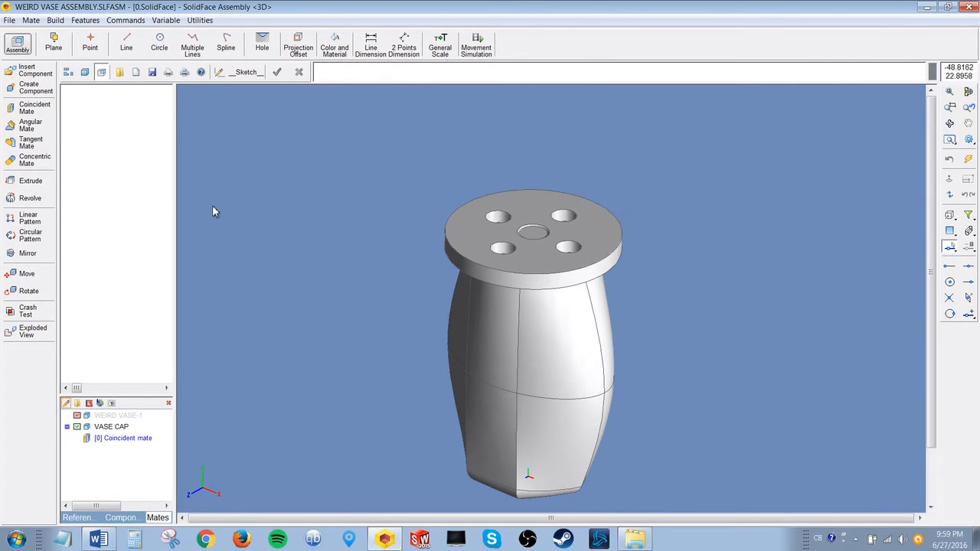
left_click(26, 274)
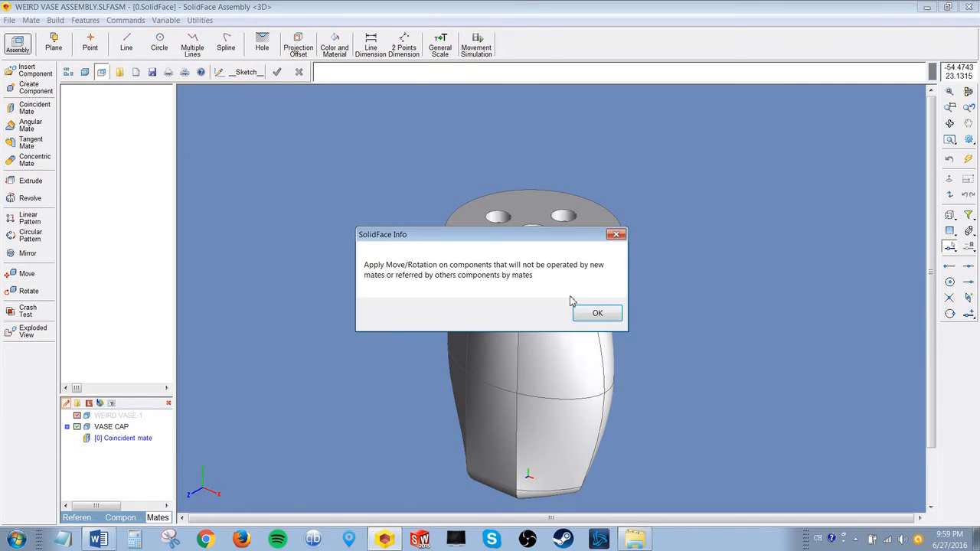
left_click(596, 314)
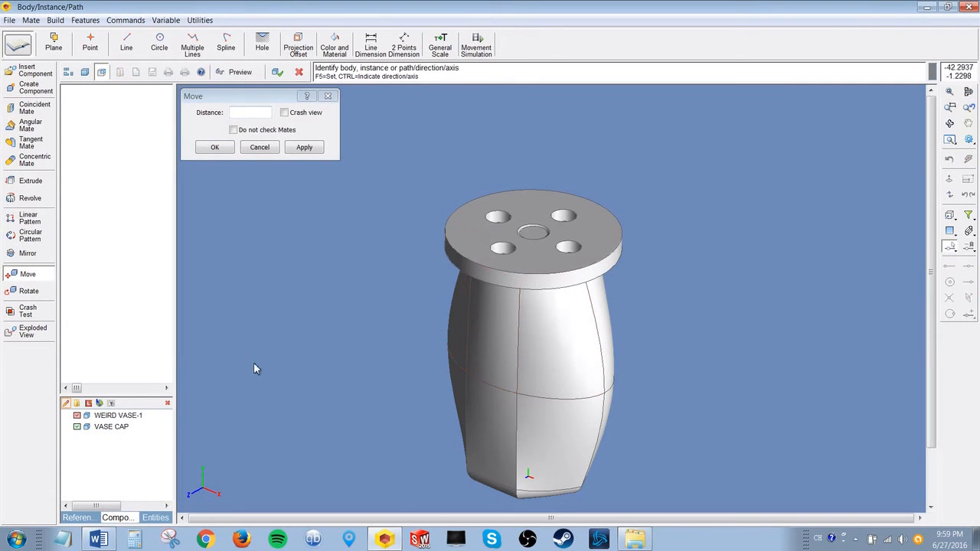
left_click(268, 149)
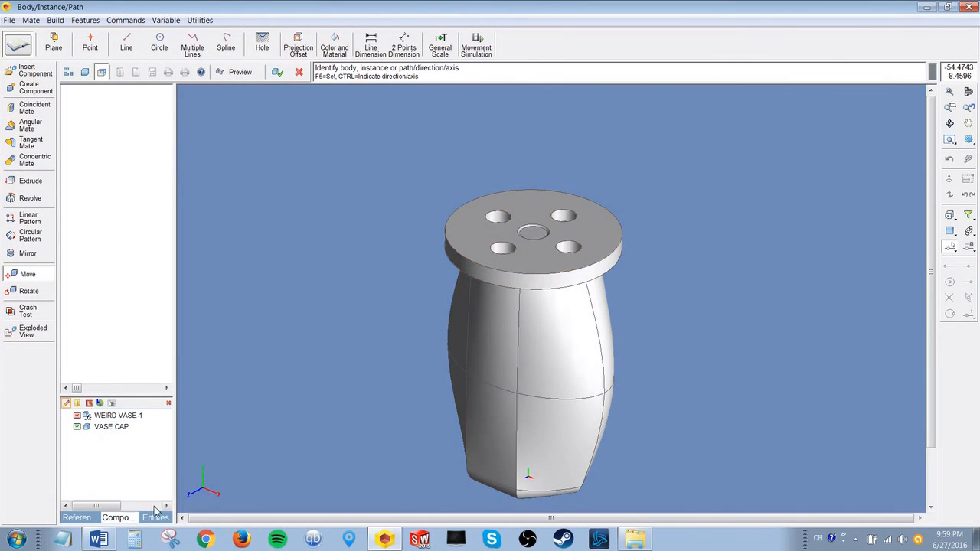
left_click(153, 518)
left_click(298, 72)
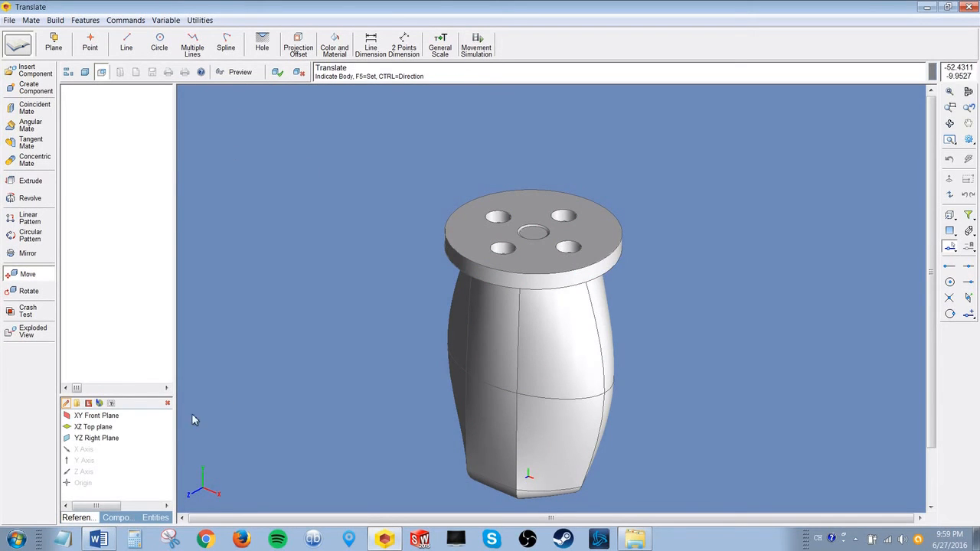
left_click(298, 72)
Step: Delete all mates from the assembly, including the coincident mate on the vase cap
left_click(158, 517)
left_click(114, 439)
right_click(109, 440)
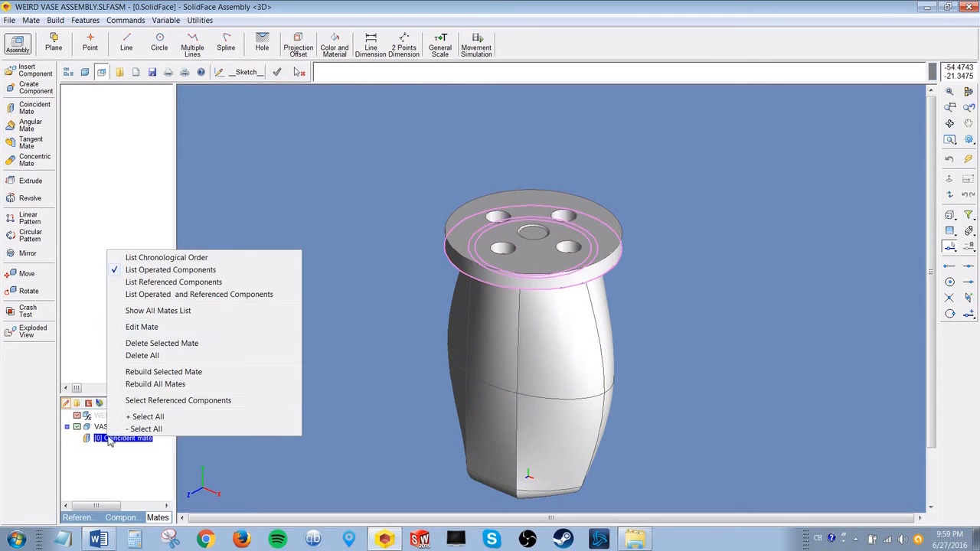
left_click(144, 355)
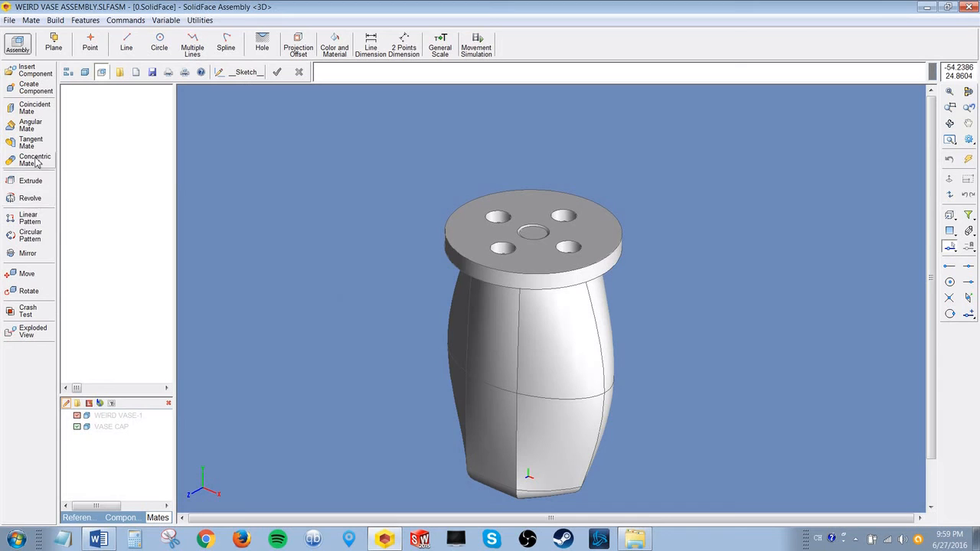
Step: Rotate the vase cap about its center hole axis by a new angle variable R with initial value 0
left_click(40, 293)
left_click(536, 205)
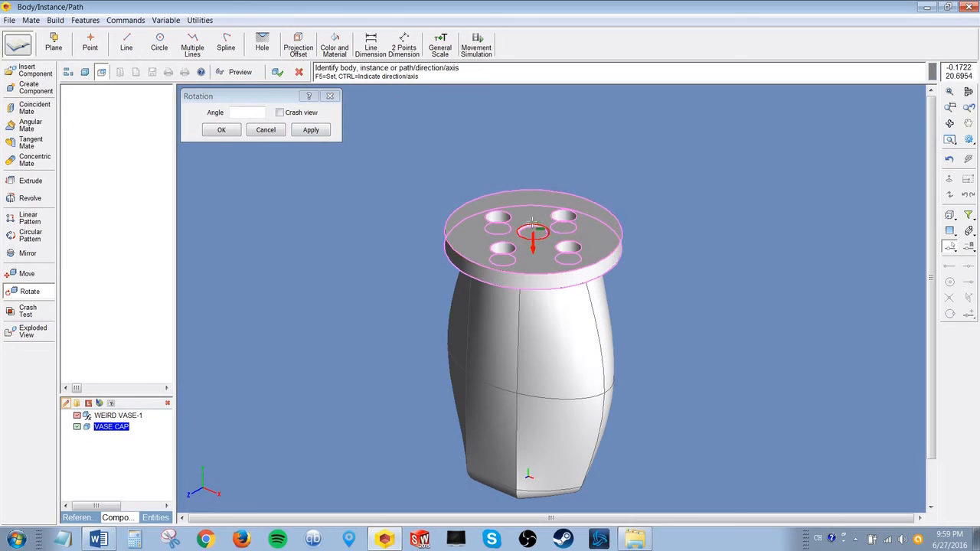
left_click(255, 112)
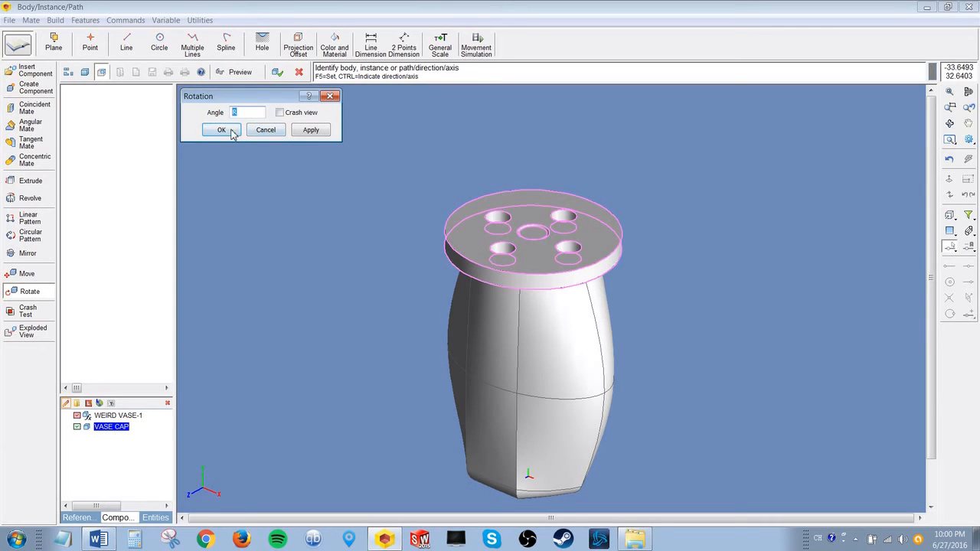
left_click(232, 131)
left_click(511, 313)
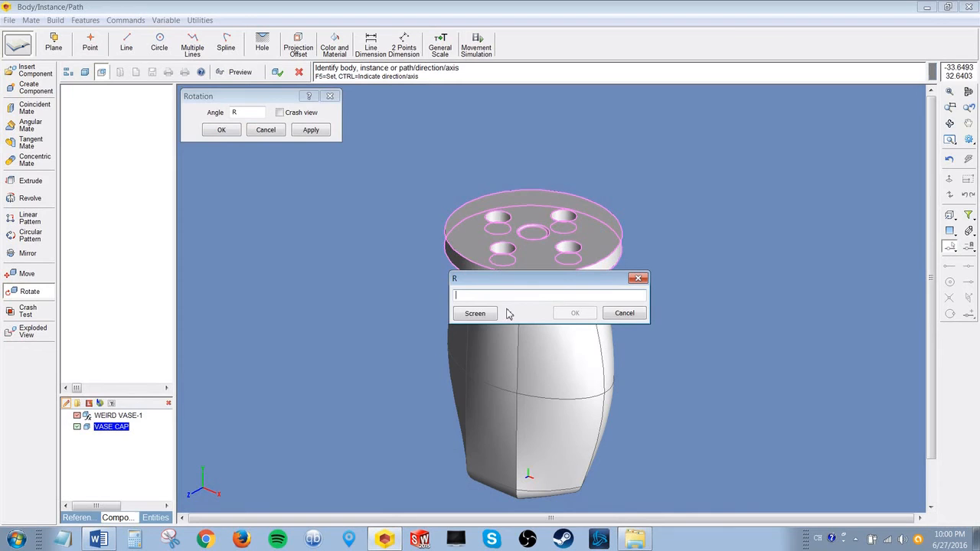
type("0")
key("Return")
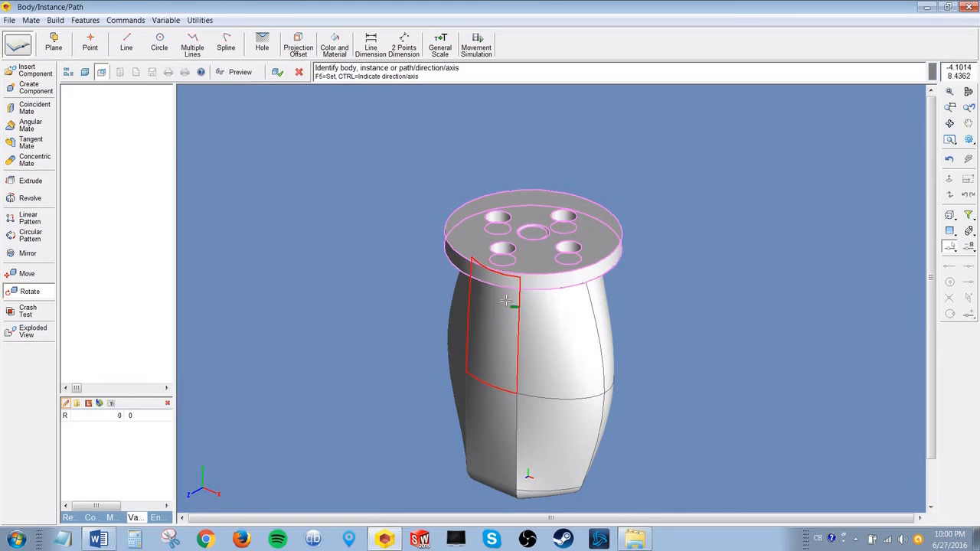
left_click(532, 237)
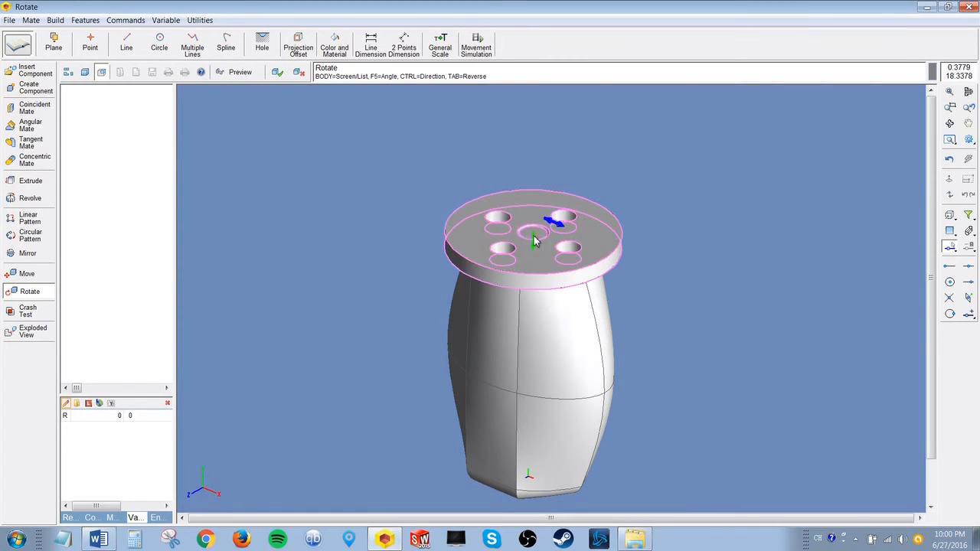
left_click(276, 72)
Step: Save a new movement simulation driving variable R from 0 to 360 with an increment of 1
left_click(476, 46)
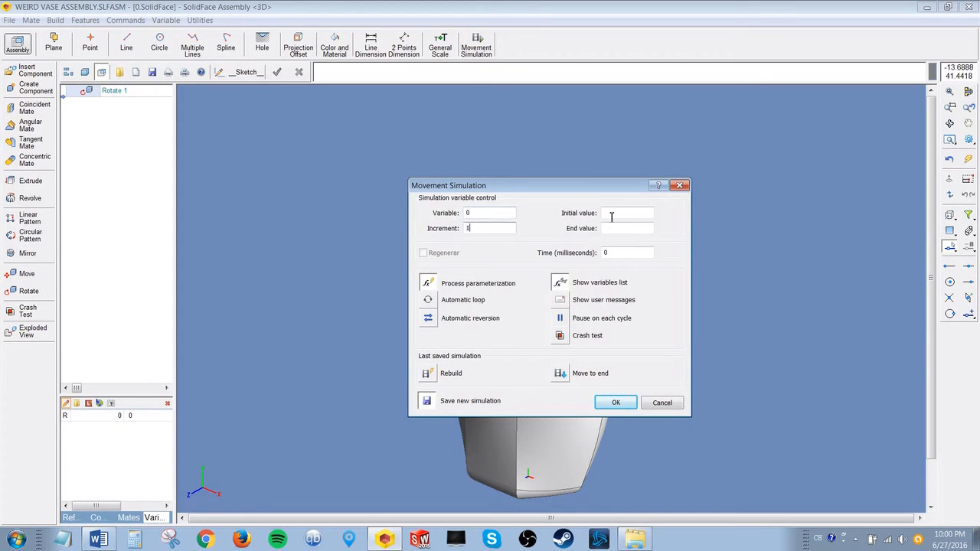
type("1")
key("Tab")
left_click(617, 402)
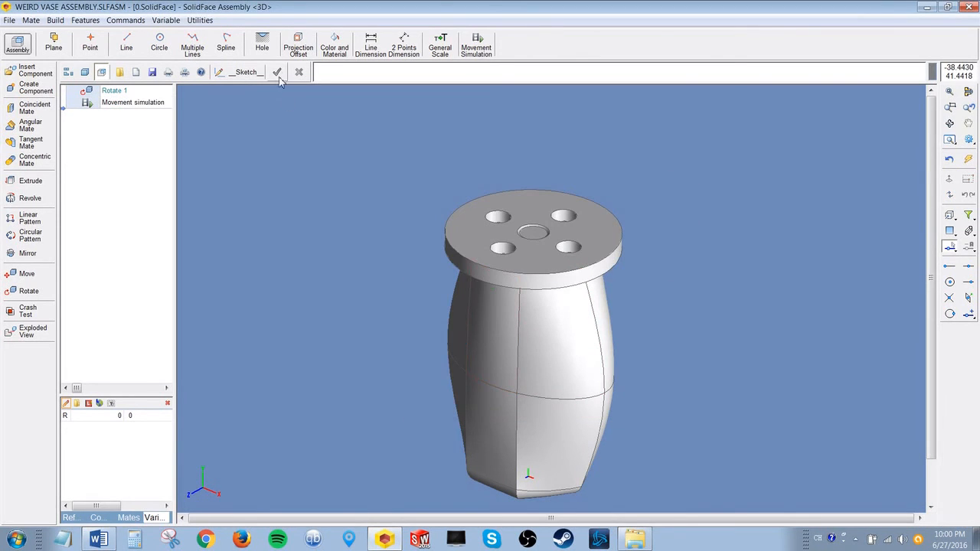
Step: Play the saved rotation simulation of the cap and stop it partway through
left_click(476, 45)
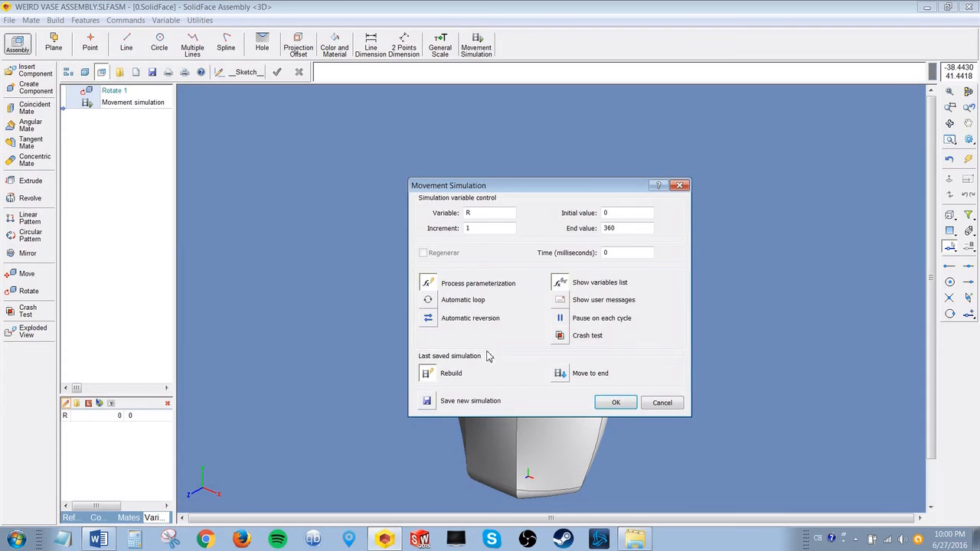
left_click(603, 407)
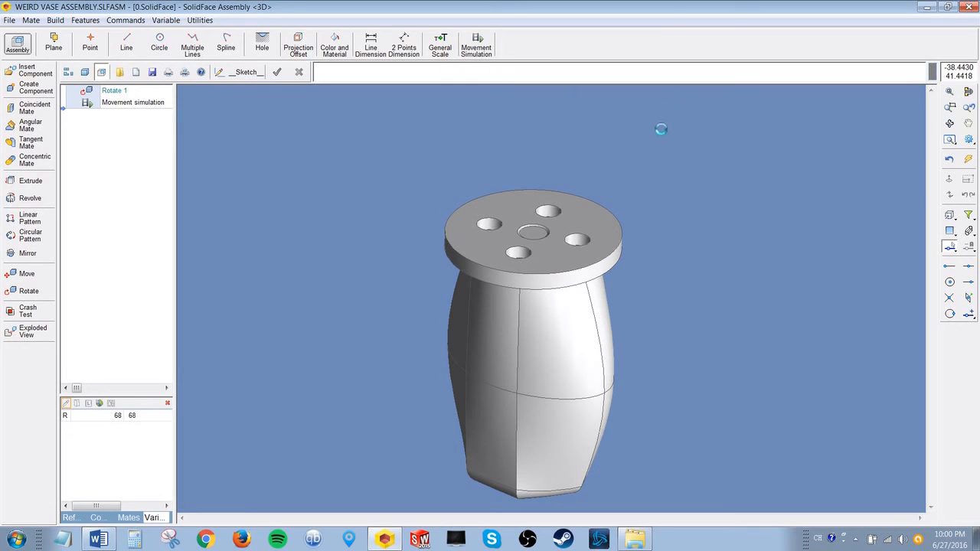
key("Escape")
left_click(486, 312)
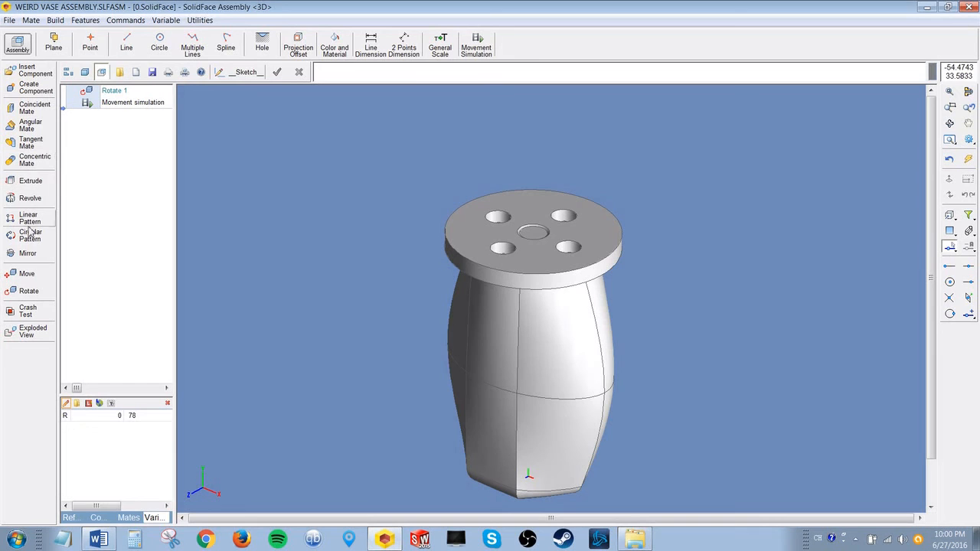
Step: Move the vase cap along its center hole axis by a new distance variable Y with initial value 0
left_click(27, 274)
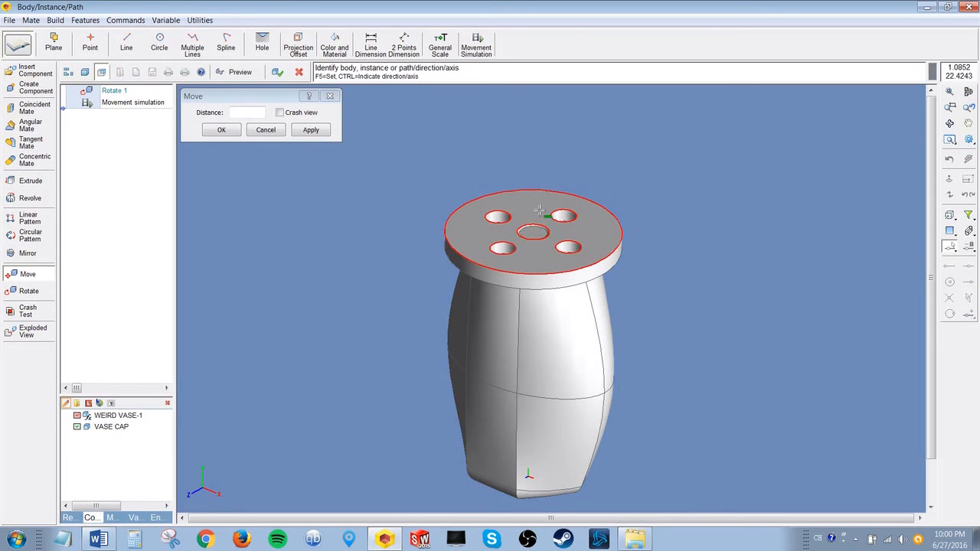
left_click(555, 227)
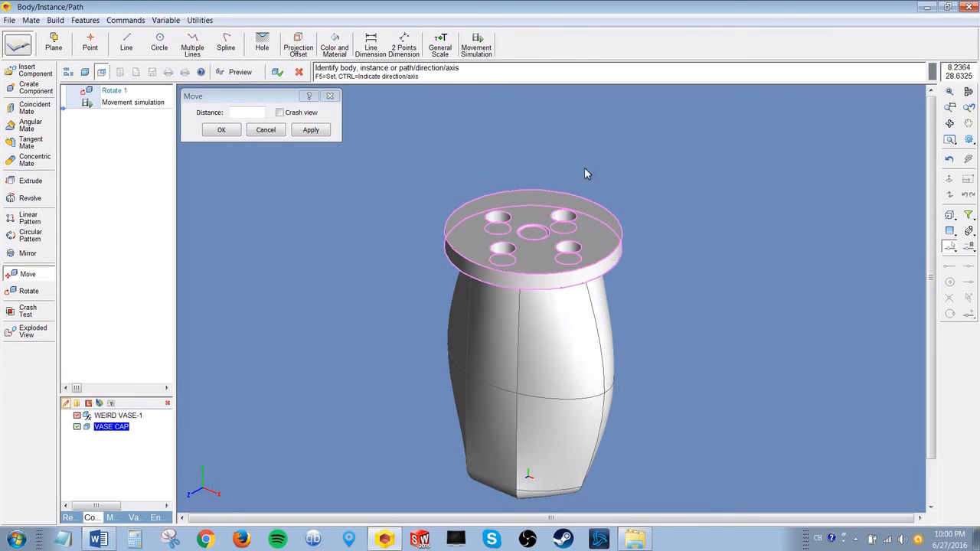
left_click(246, 115)
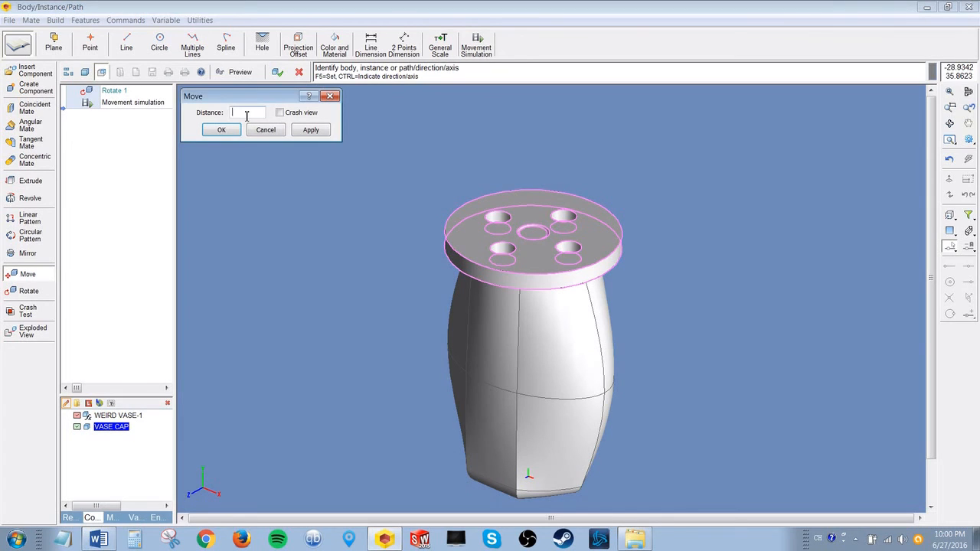
type("Y")
left_click(223, 132)
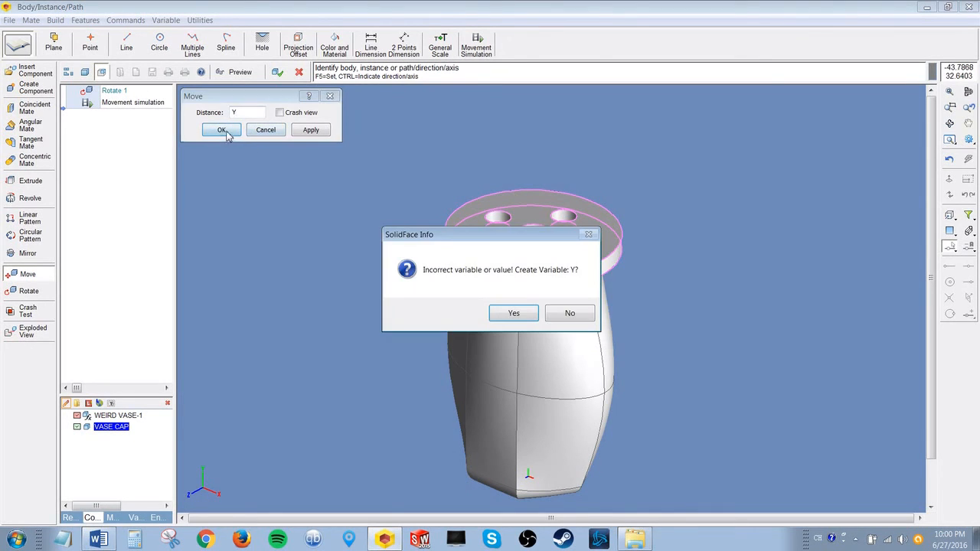
left_click(514, 313)
type("0")
left_click(557, 310)
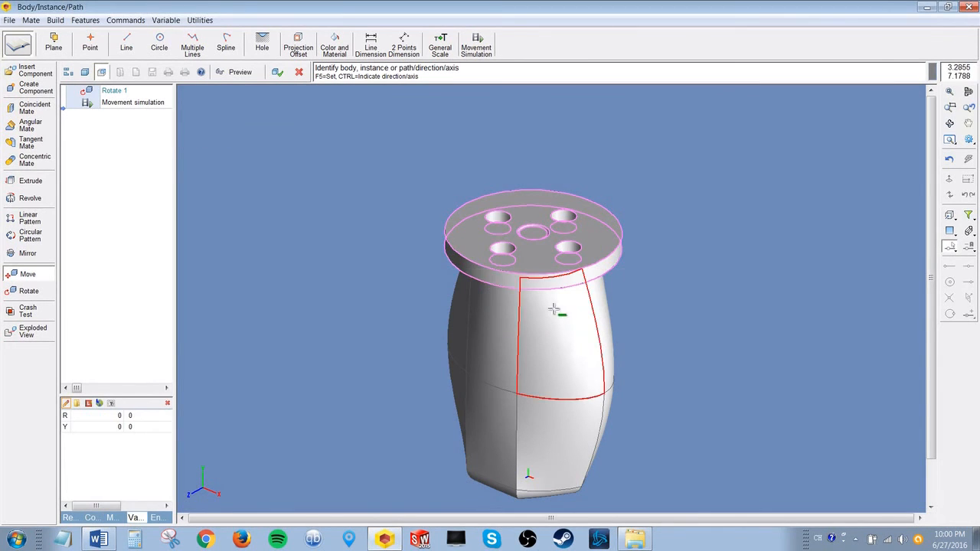
left_click(533, 234)
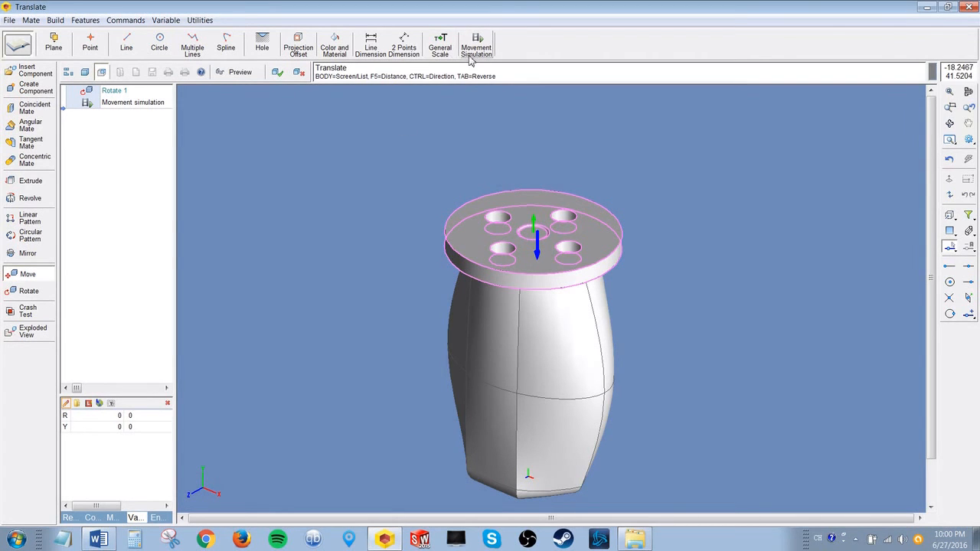
left_click(277, 73)
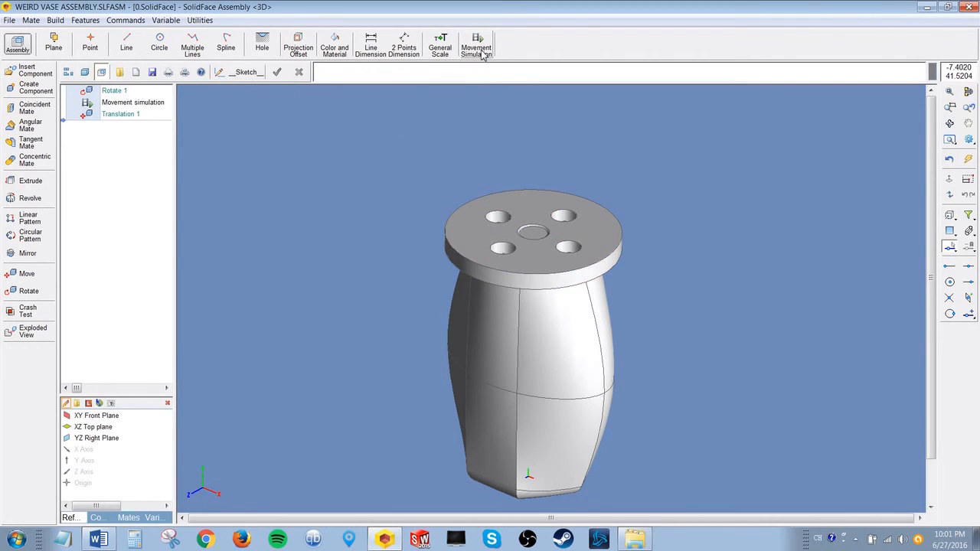
Step: Save a second movement simulation driving variable Y from 0 to 10 with an increment of .5, and play it
left_click(476, 49)
left_click(426, 400)
left_click(615, 402)
left_click(122, 126)
double_click(122, 126)
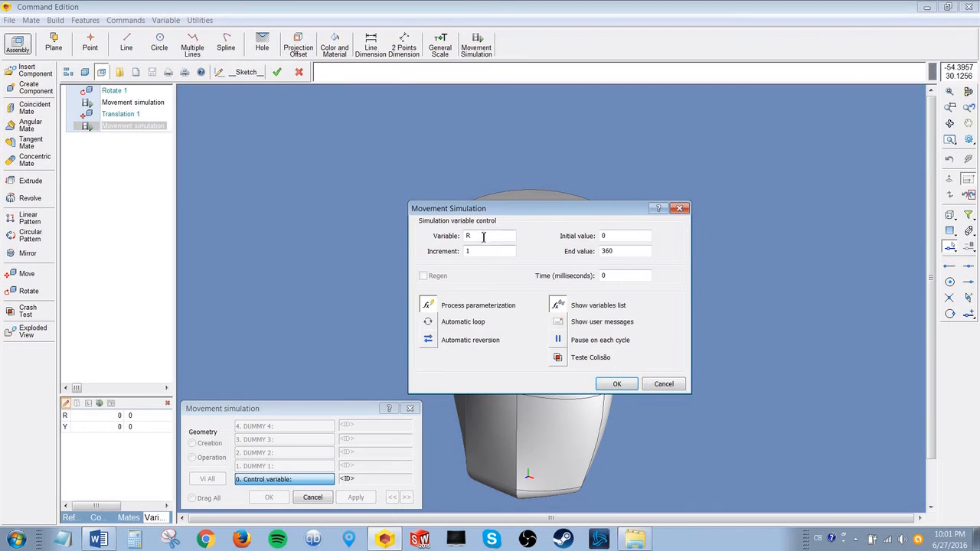
double_click(607, 252)
left_click(617, 384)
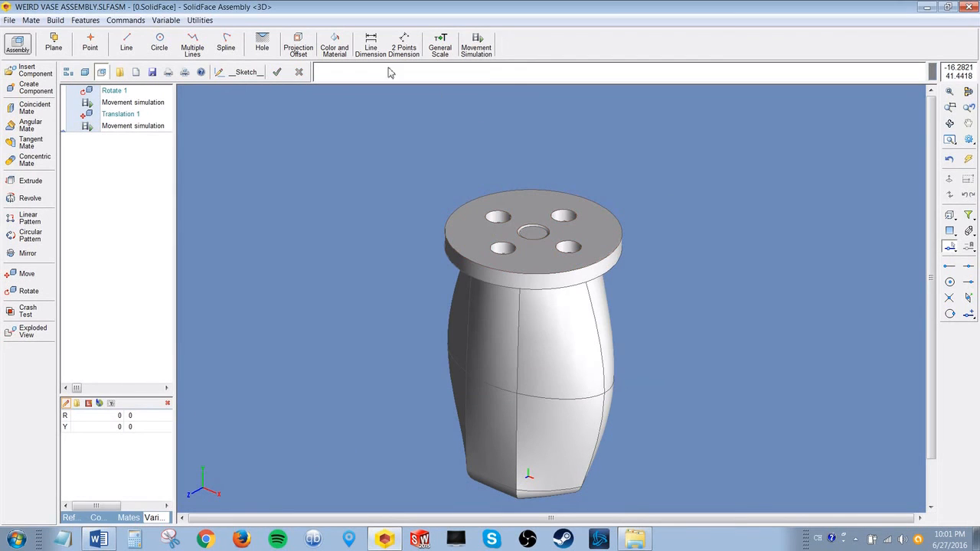
left_click(487, 47)
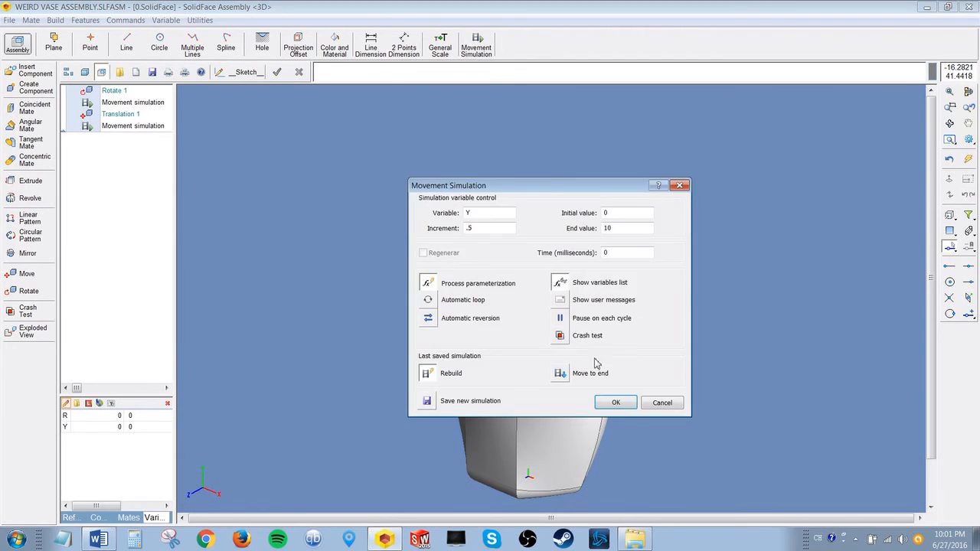
left_click(615, 404)
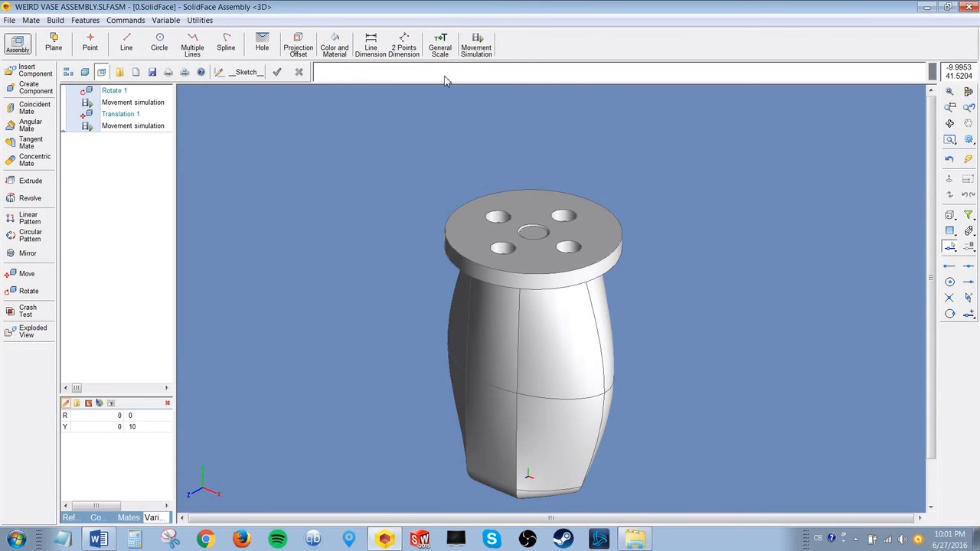
Step: Set the end value of the Y movement simulation to 20 and run it again
left_click(477, 48)
left_click_drag(616, 229, 570, 236)
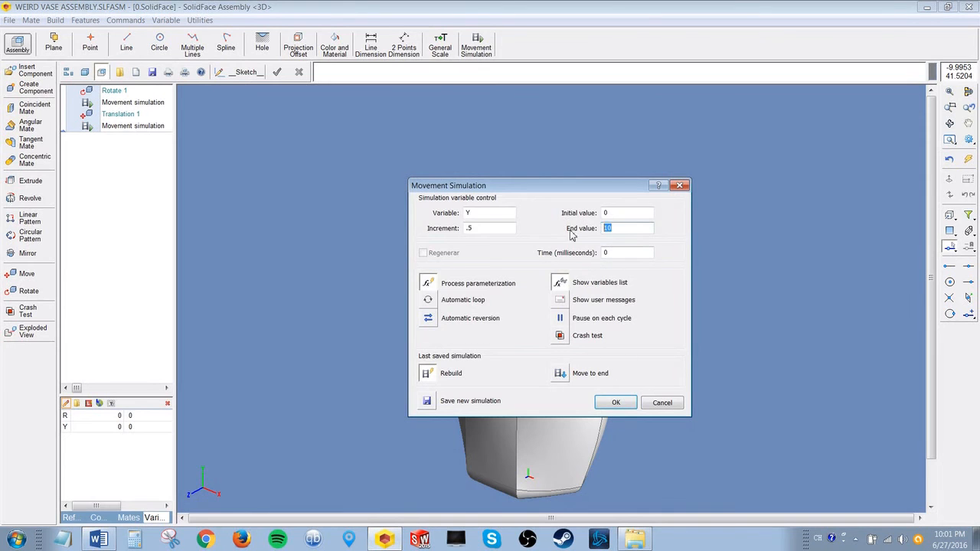
type("20")
left_click(614, 399)
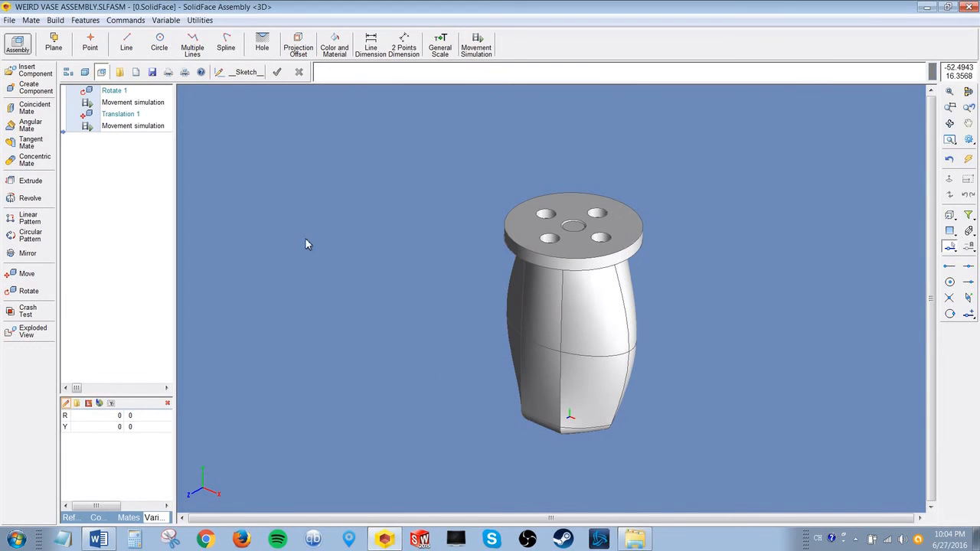
Step: Make a drawing from the assembly, saving the assembly file and creating the drawing in the same folder
left_click(9, 20)
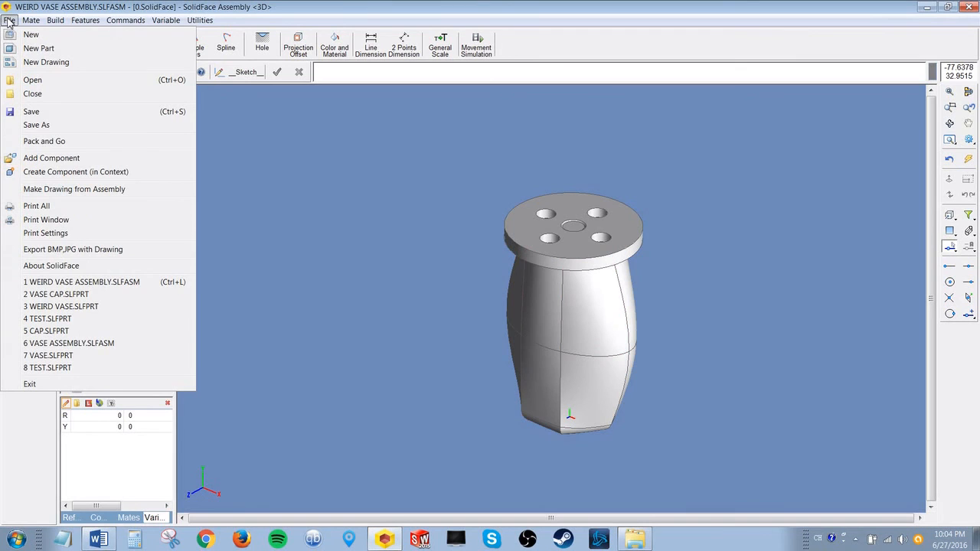
left_click(63, 191)
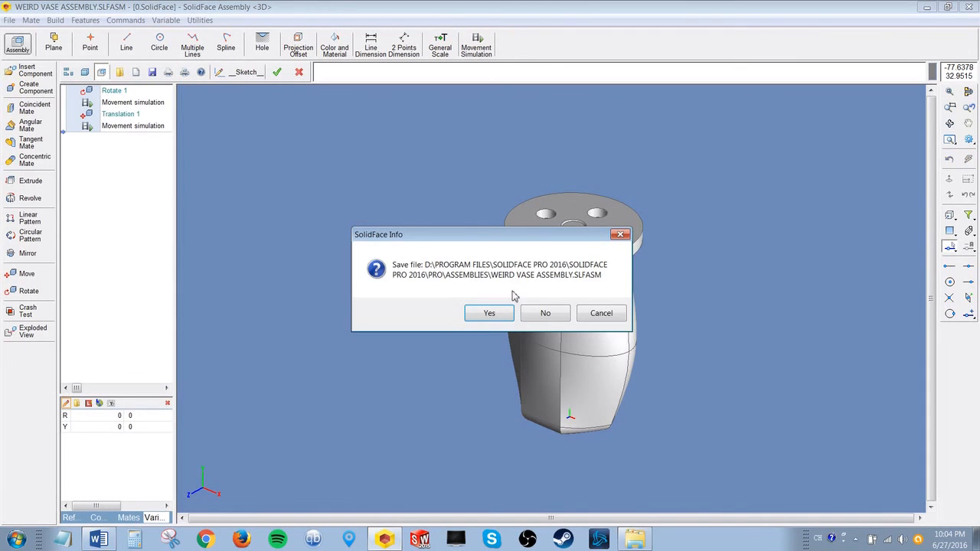
left_click(501, 316)
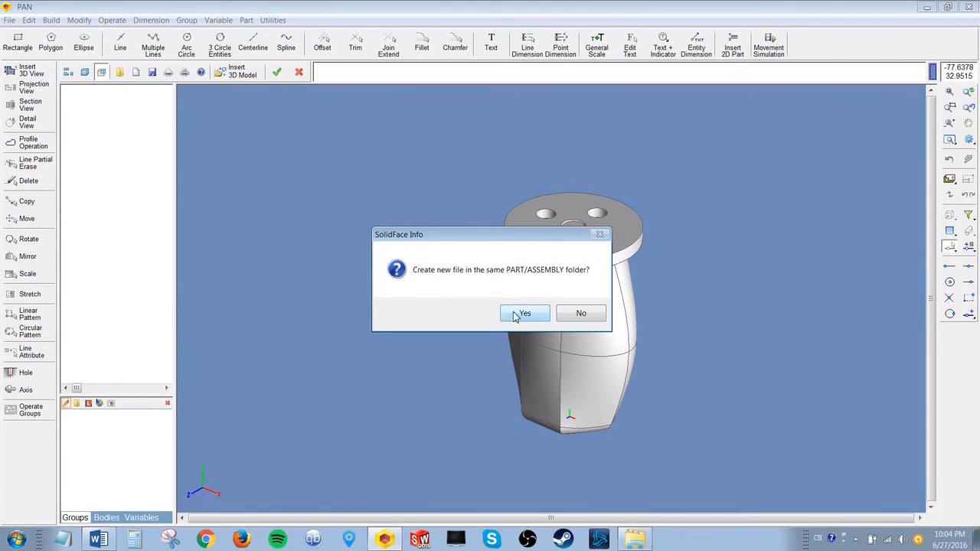
left_click(515, 316)
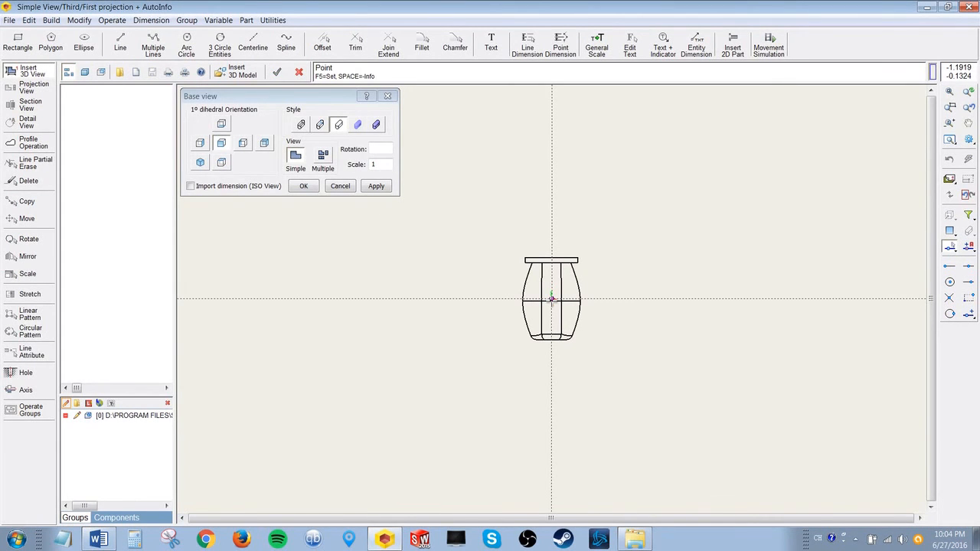
Step: Place the front base view at scale 1 in the sheet center, with projected views on both sides, above and below it
left_click(550, 299)
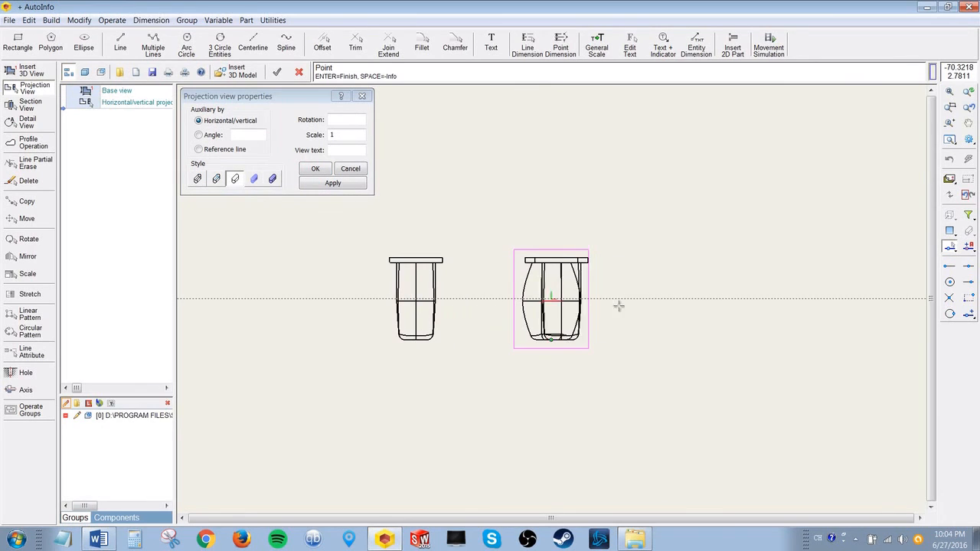
left_click(700, 300)
left_click(550, 160)
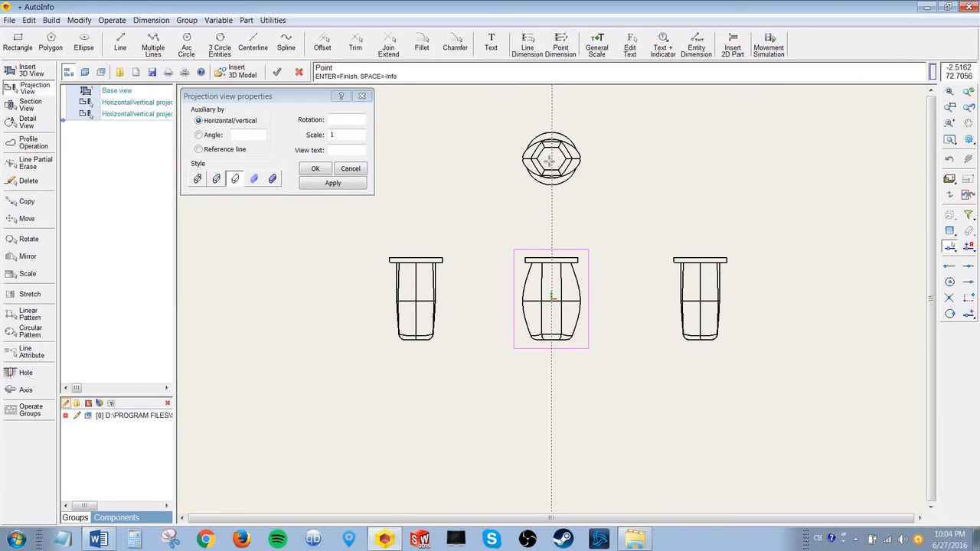
left_click(550, 426)
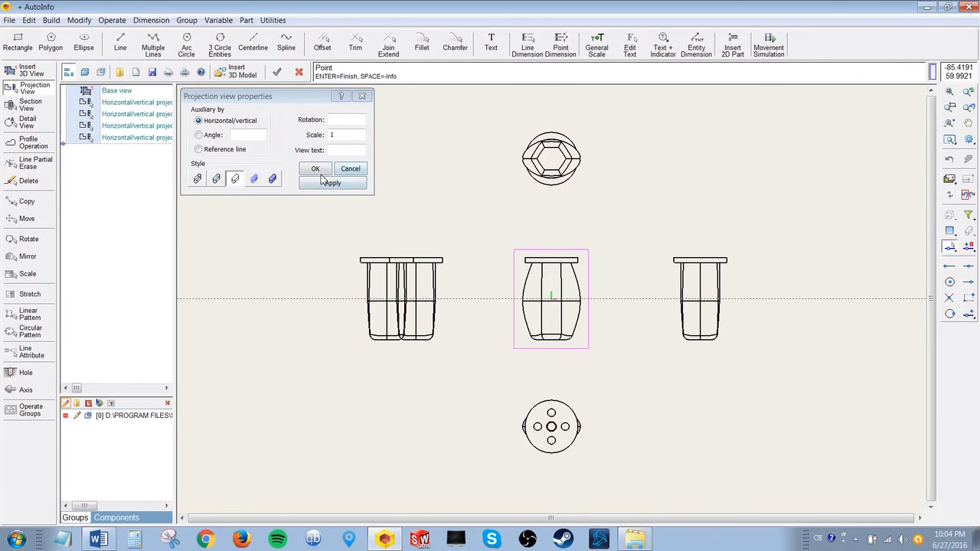
left_click(316, 170)
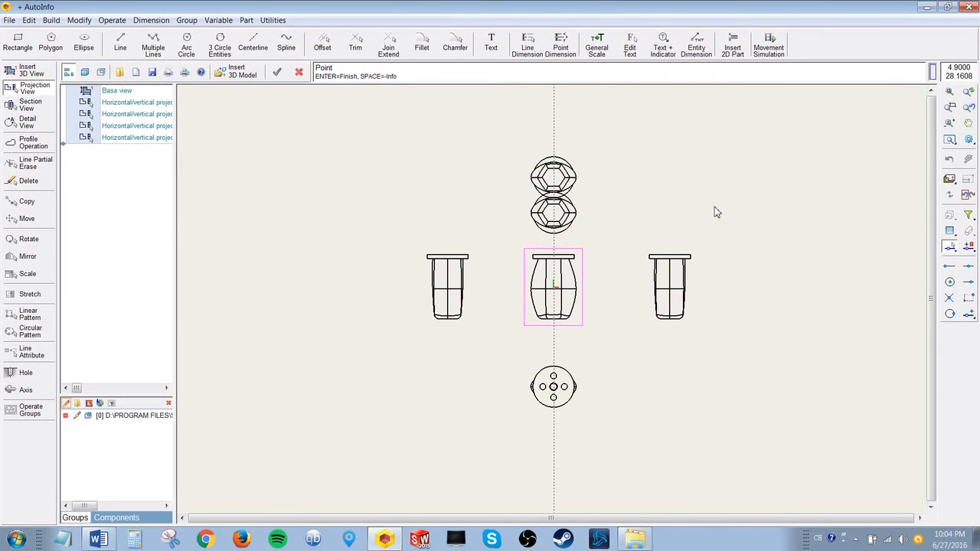
key("Escape")
scroll(624, 188, "down", 1)
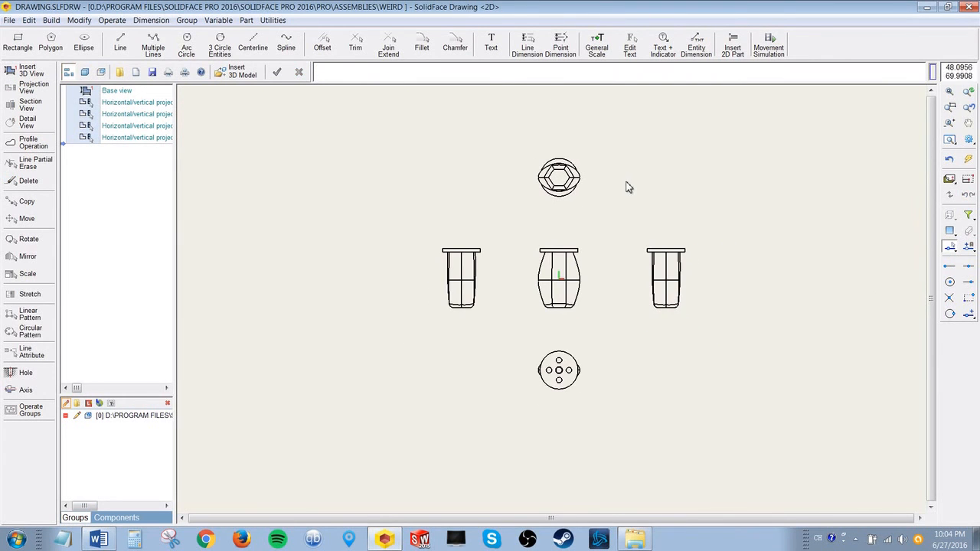
scroll(628, 216, "up", 1)
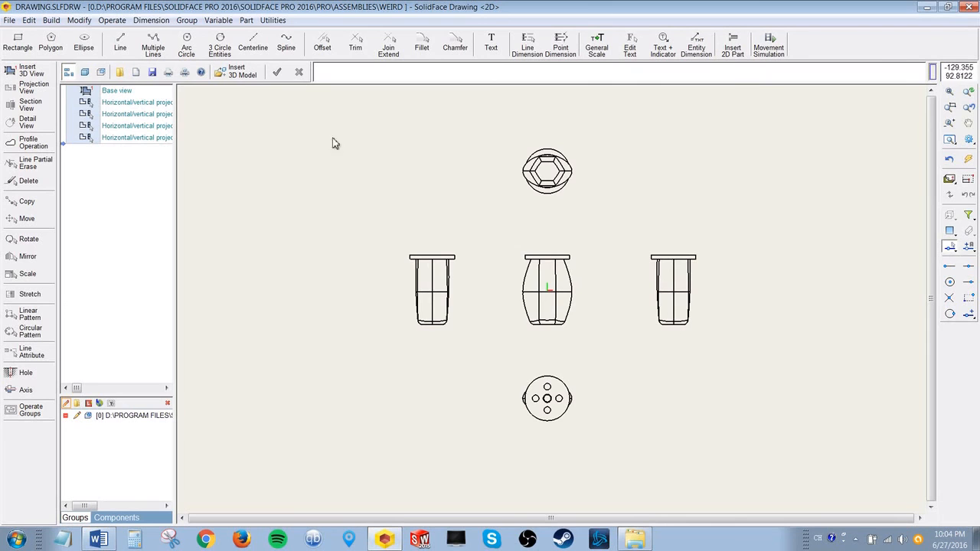
Step: Delete all the assembly views from the drawing
left_click(136, 92)
right_click(139, 93)
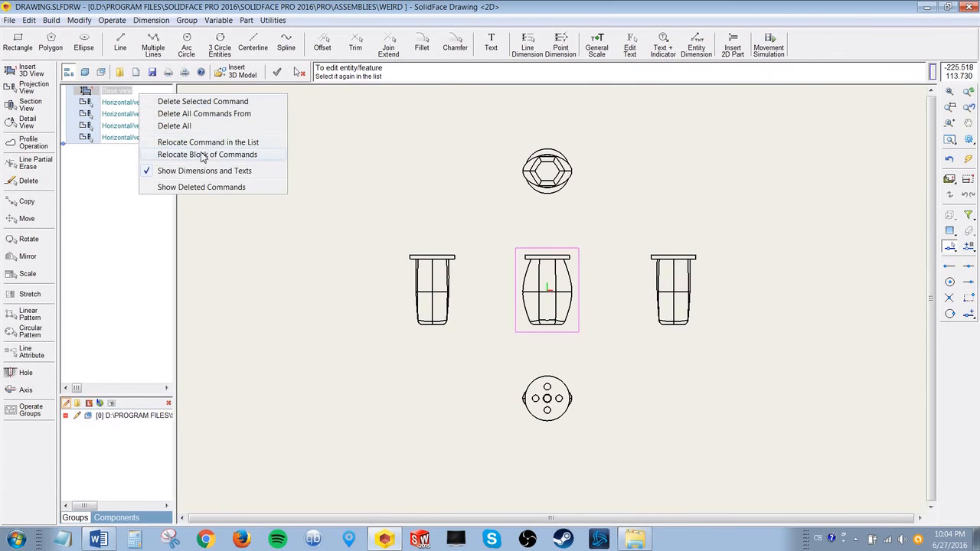
left_click(175, 126)
left_click(474, 315)
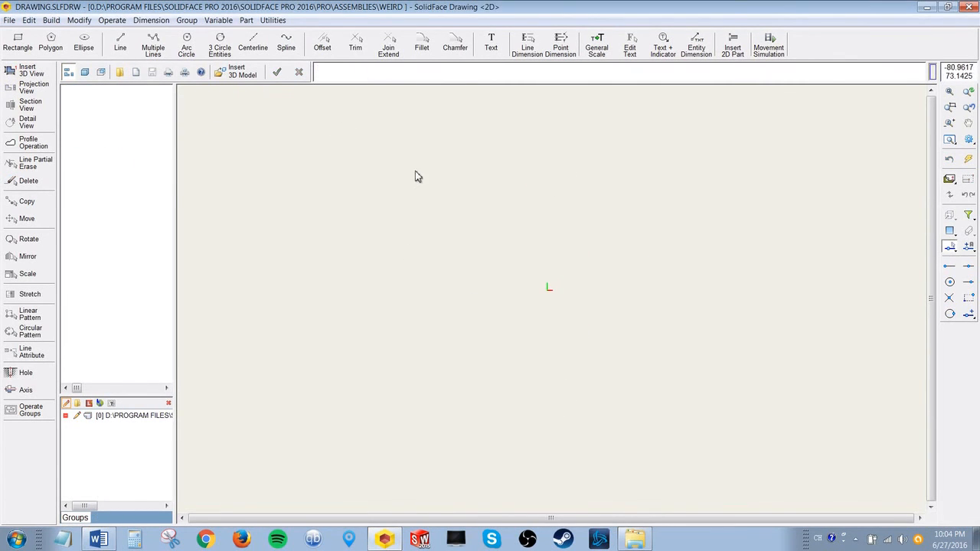
left_click(9, 20)
mouse_move(28, 20)
left_click(9, 20)
left_click(111, 435)
left_click(9, 20)
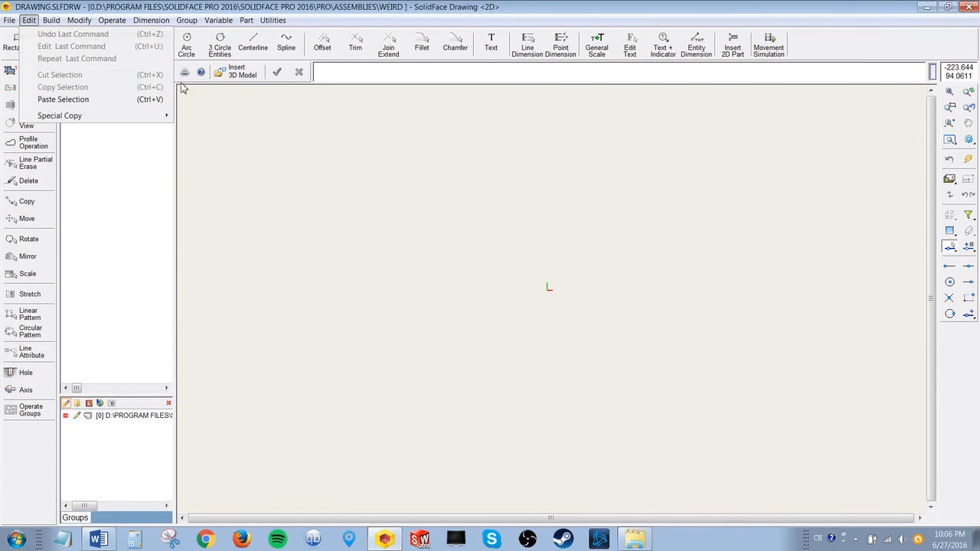
left_click(206, 131)
Step: Insert the VASE CAP part, placing its base view right of the origin with projected views below and above it
left_click(237, 75)
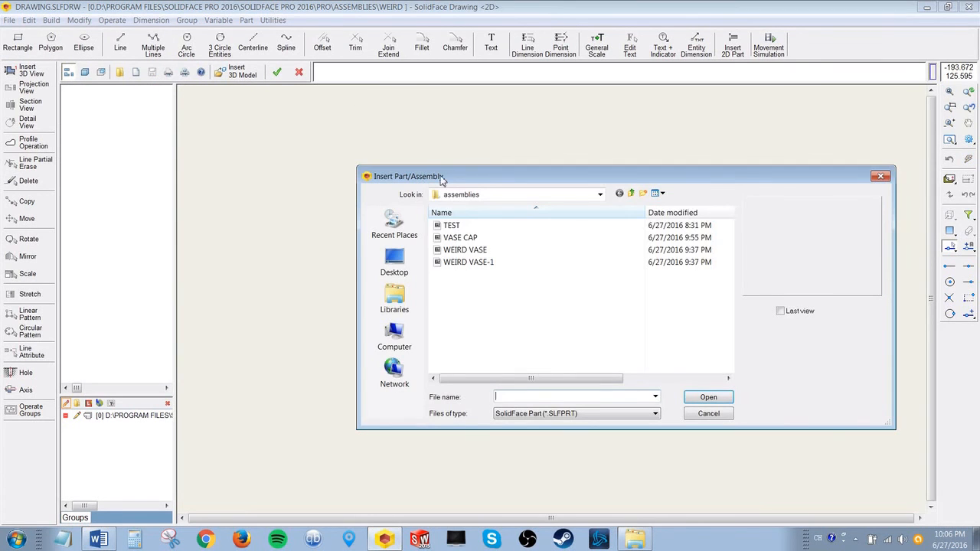
left_click(460, 238)
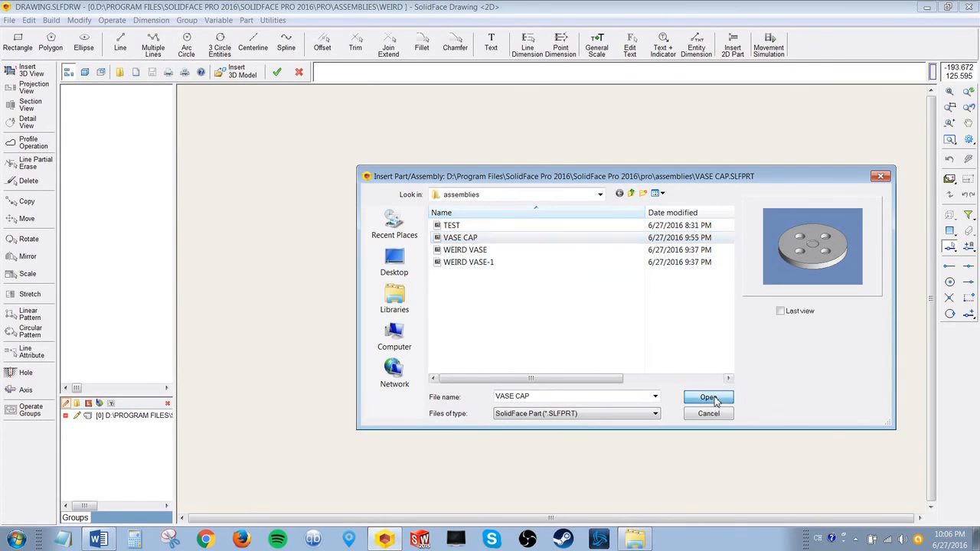
left_click(714, 398)
left_click(748, 222)
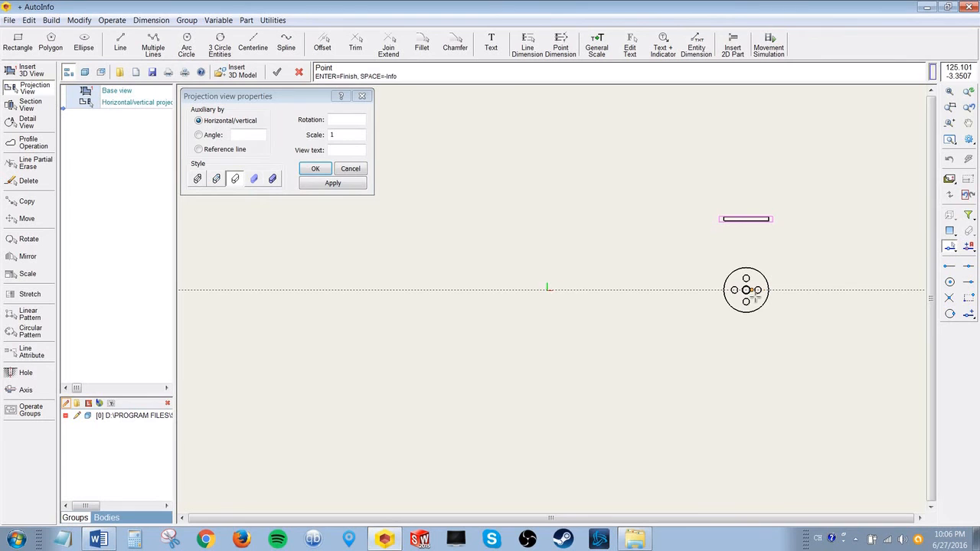
left_click(761, 158)
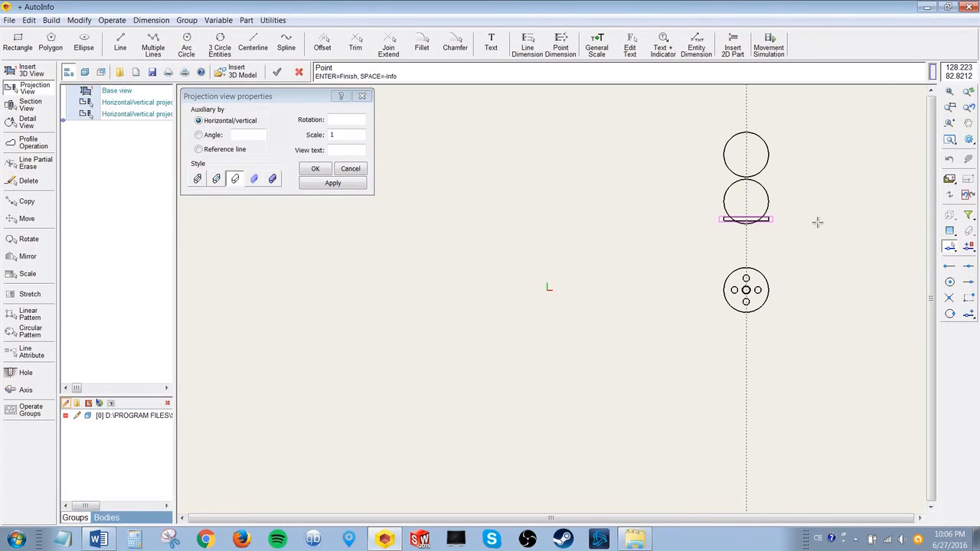
left_click(313, 169)
scroll(553, 161, "down", 1)
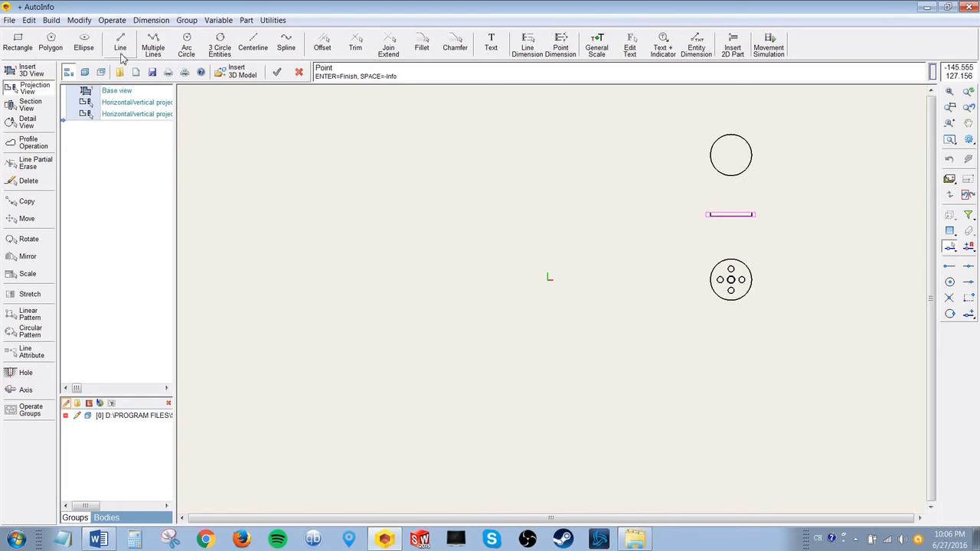
Step: Insert the WEIRD VASE part in a new group and place its simple base view at scale 1 above the origin
left_click(233, 71)
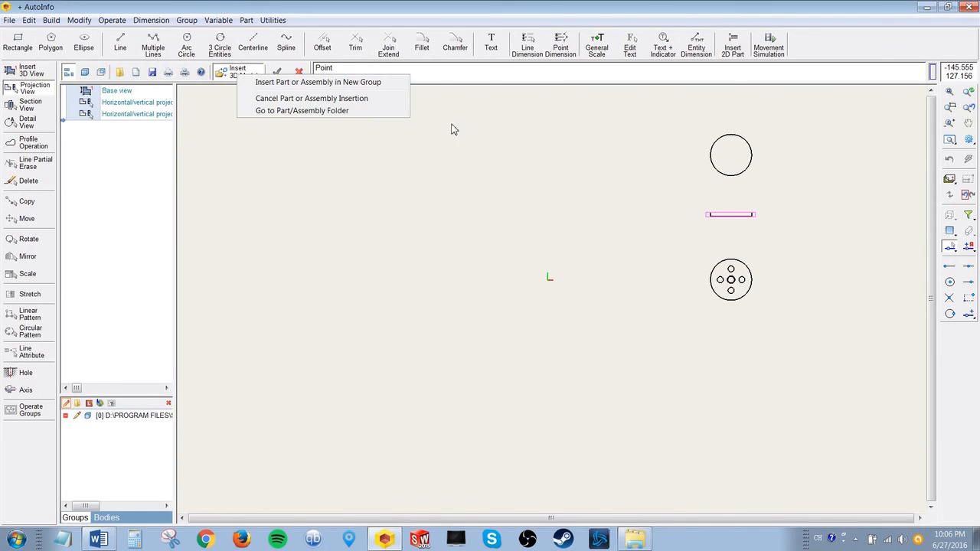
left_click(315, 82)
left_click(468, 253)
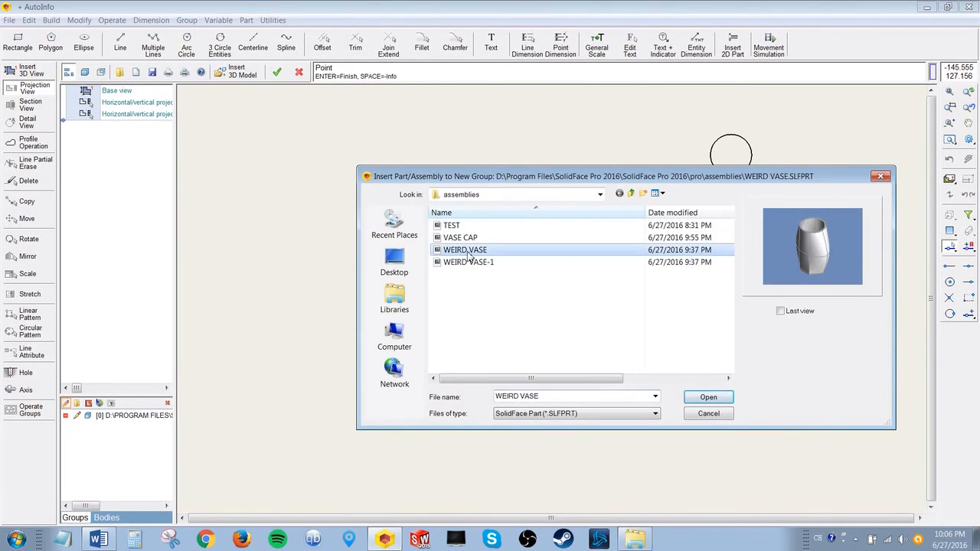
left_click(708, 397)
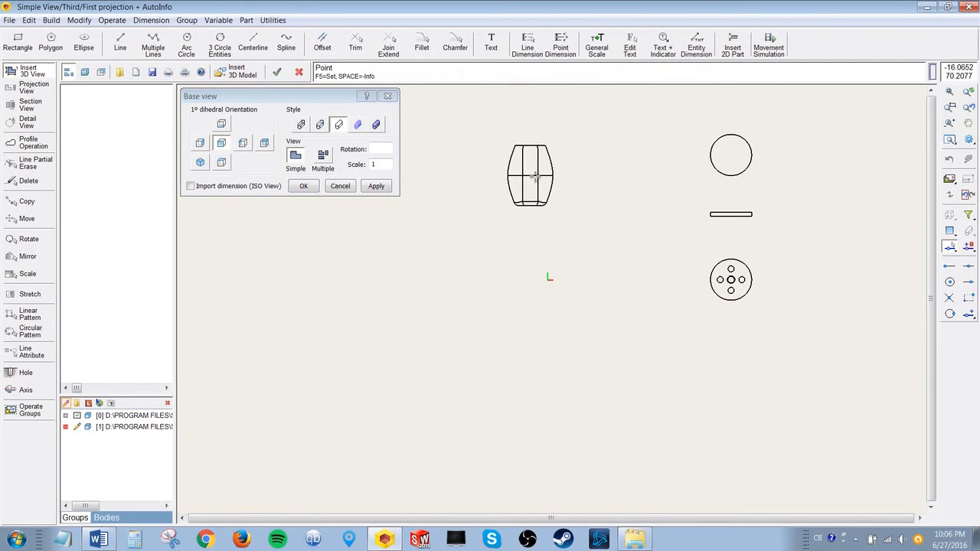
left_click(548, 175)
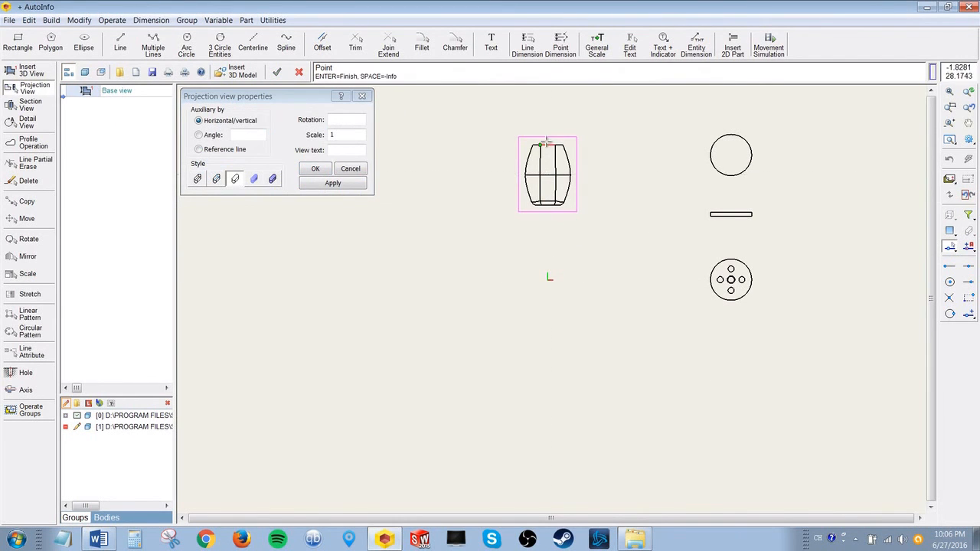
Step: Place horizontal/vertical projected views to the left, below, above and to the right of the vase's base view
left_click(457, 175)
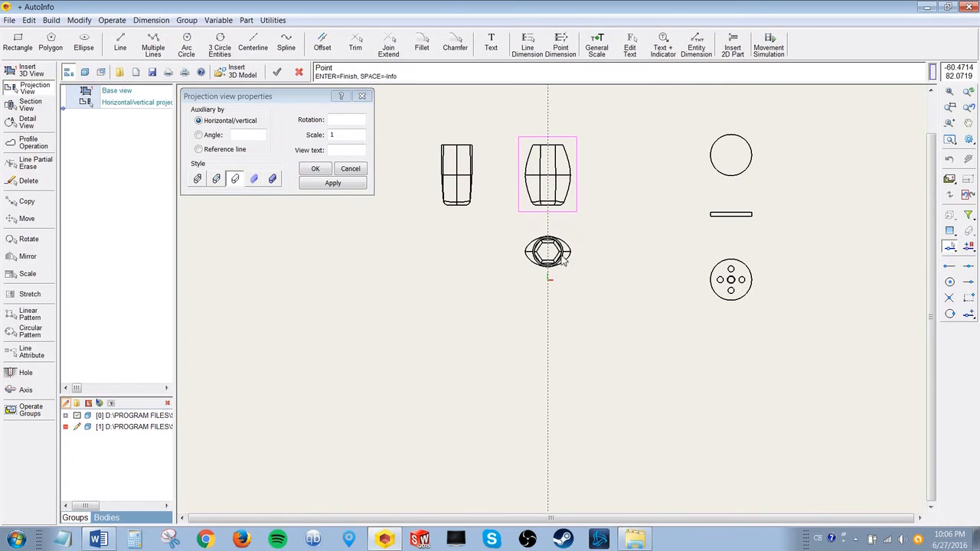
left_click(558, 280)
left_click(558, 98)
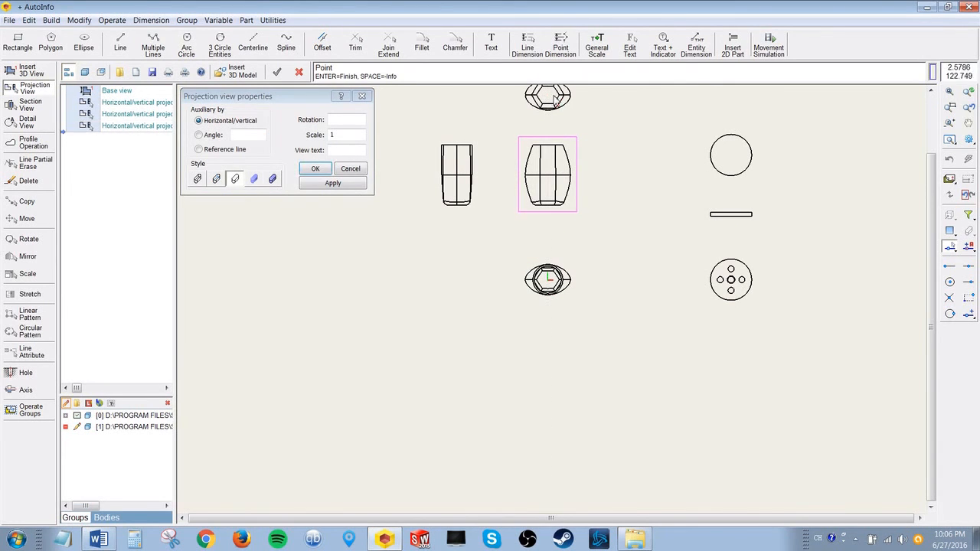
left_click(634, 176)
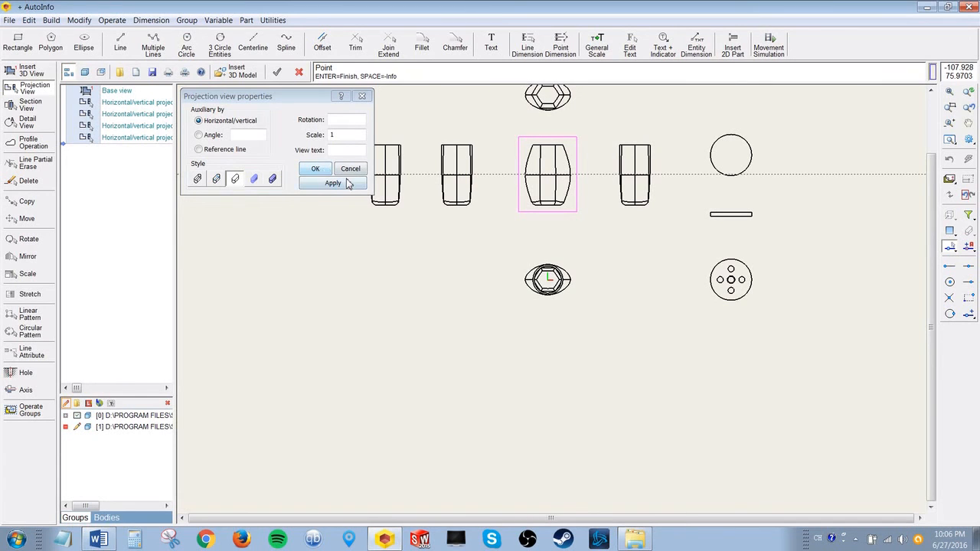
left_click(315, 170)
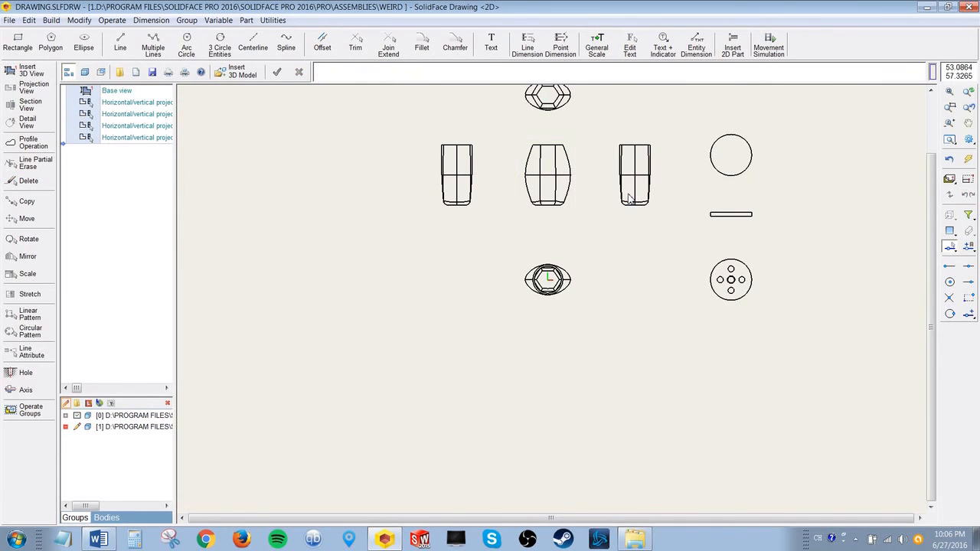
Step: Delete the projected view to the right of the vase's base view
scroll(632, 178, "up", 3)
left_click(632, 178)
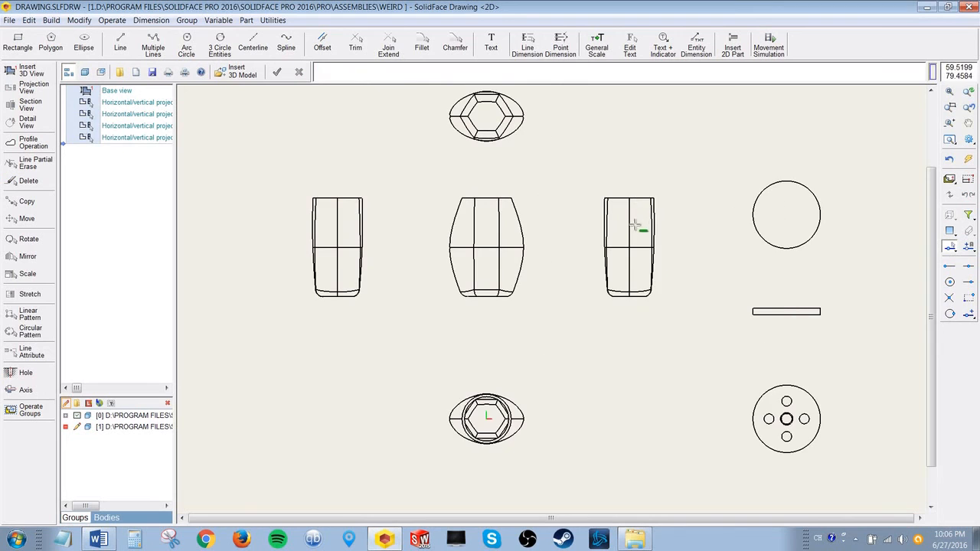
key("Delete")
scroll(660, 197, "down", 1)
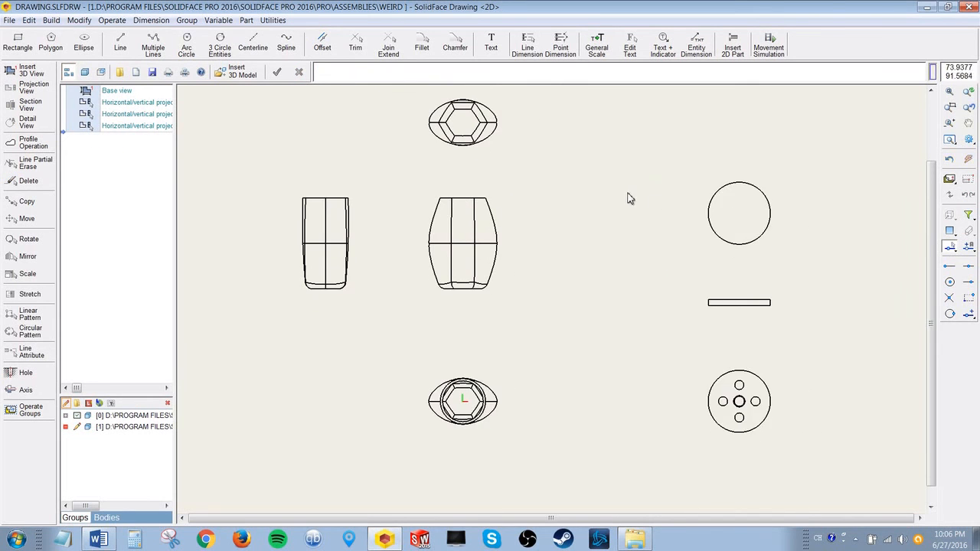
left_click(140, 417)
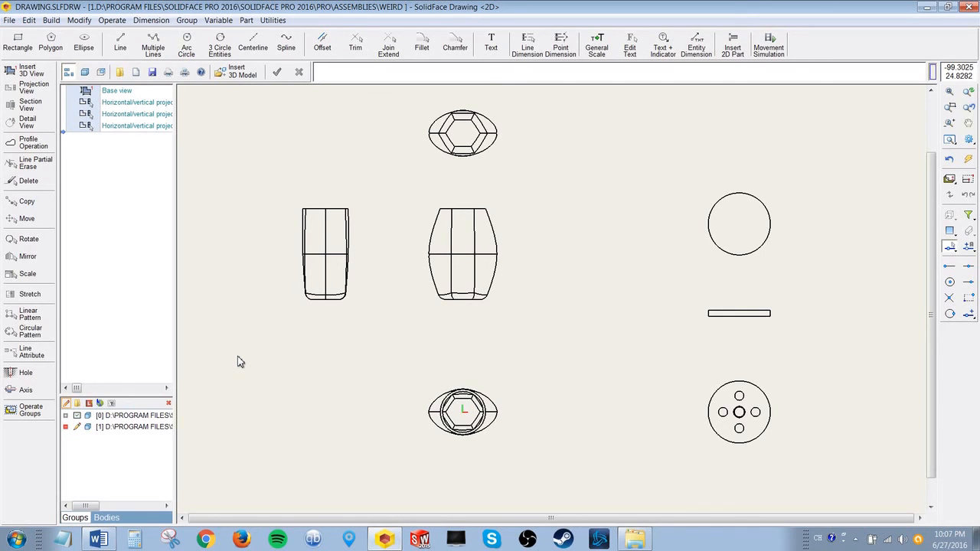
scroll(237, 362, "down", 1)
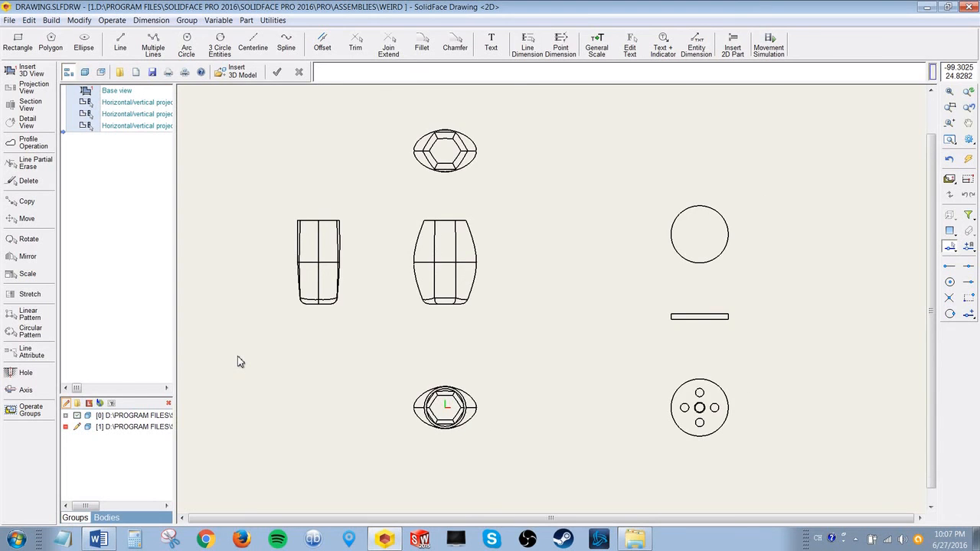
scroll(237, 361, "down", 1)
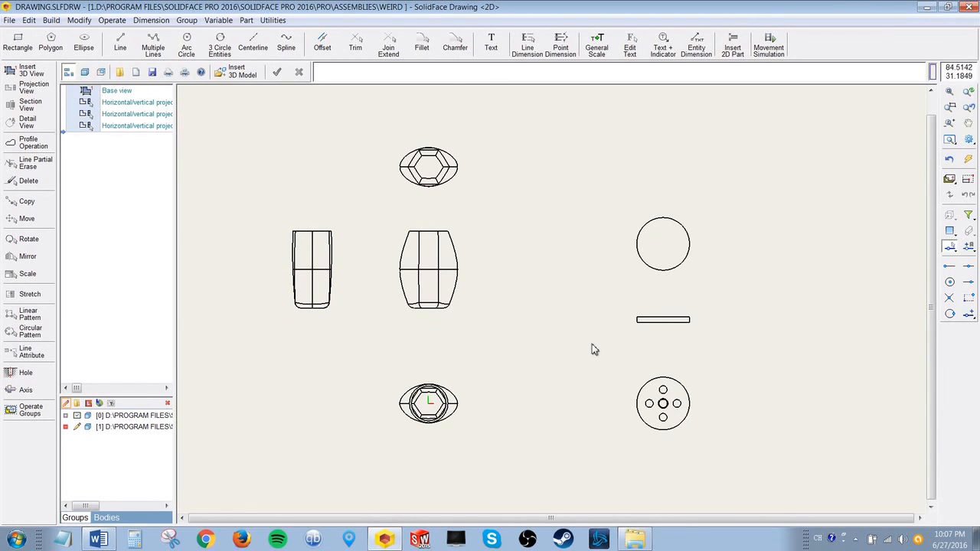
left_click(571, 49)
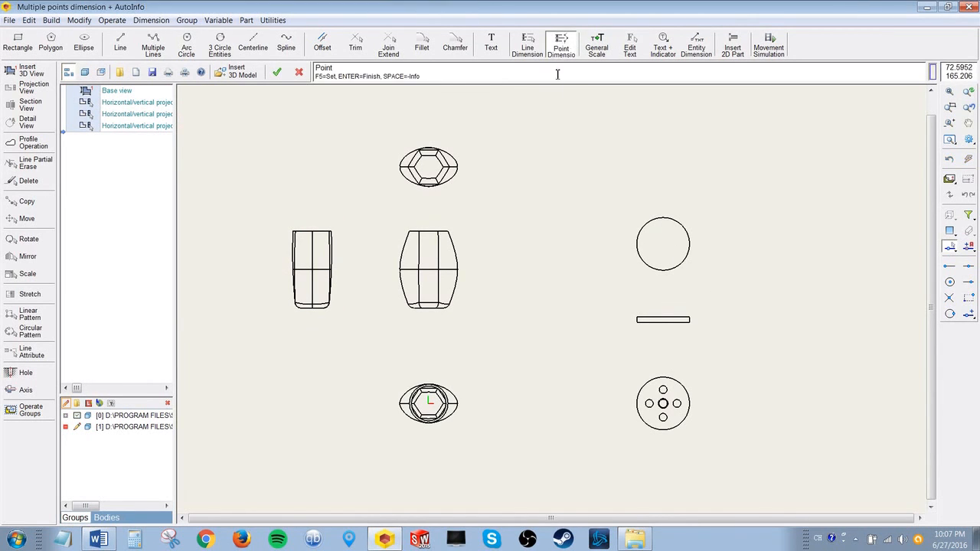
left_click(301, 270)
left_click(528, 315)
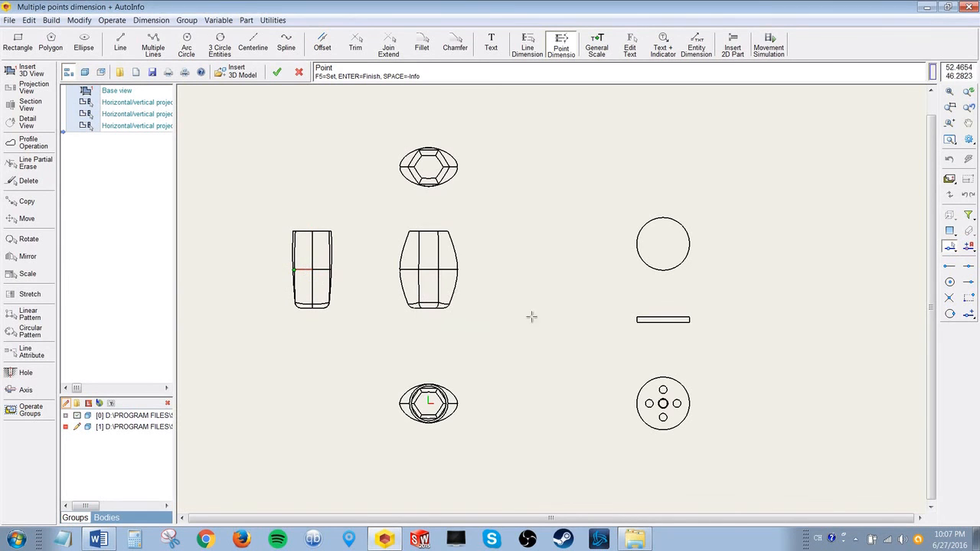
left_click(295, 277)
left_click(533, 314)
scroll(350, 297, "up", 2)
left_click(548, 214)
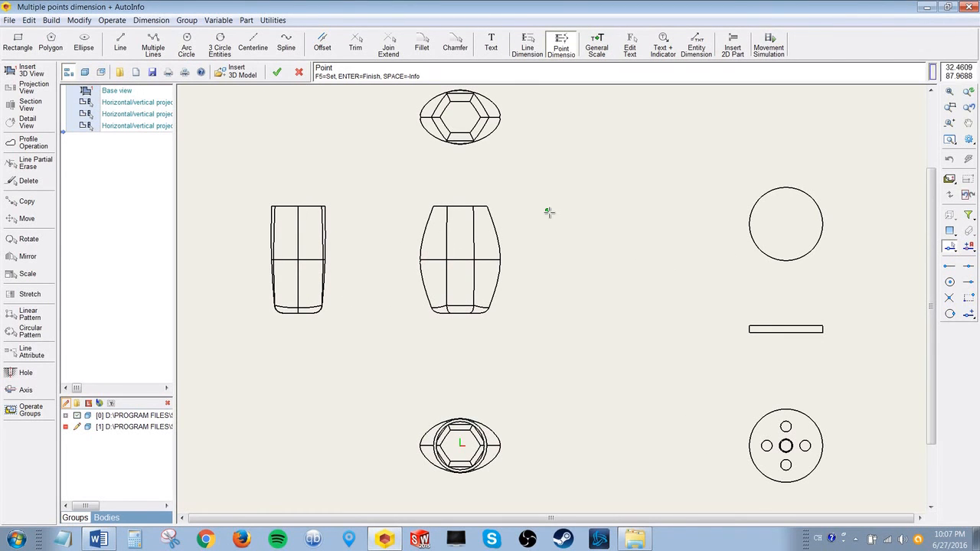
scroll(326, 226, "down", 1)
scroll(325, 226, "down", 1)
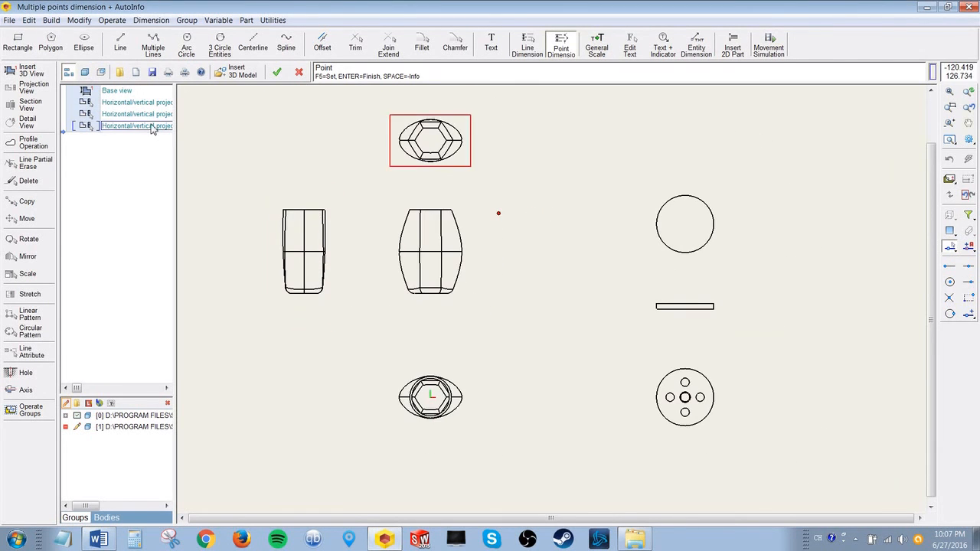
Step: Insert a sheet format framing all the vase and cap views, using the ANSI template A.SLFTPL
left_click(9, 20)
mouse_move(28, 21)
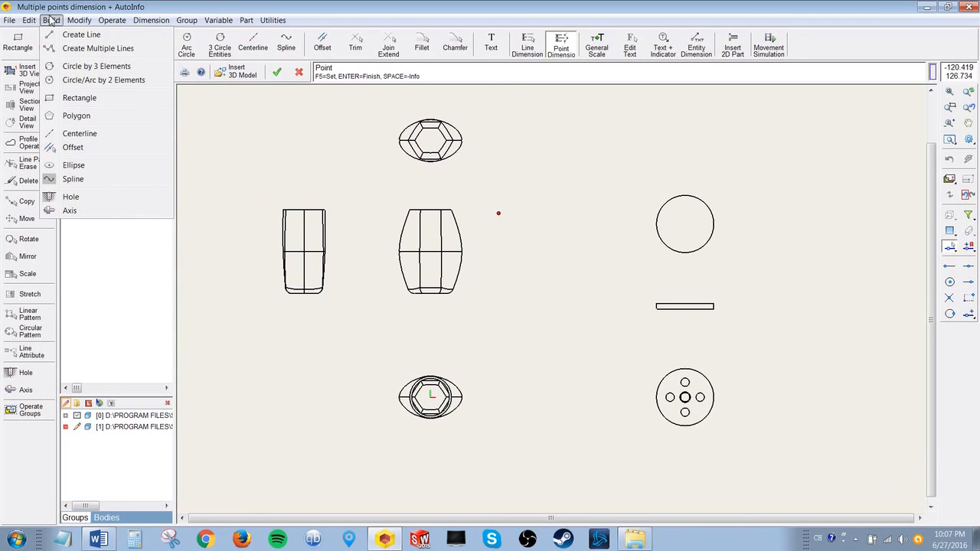
mouse_move(74, 22)
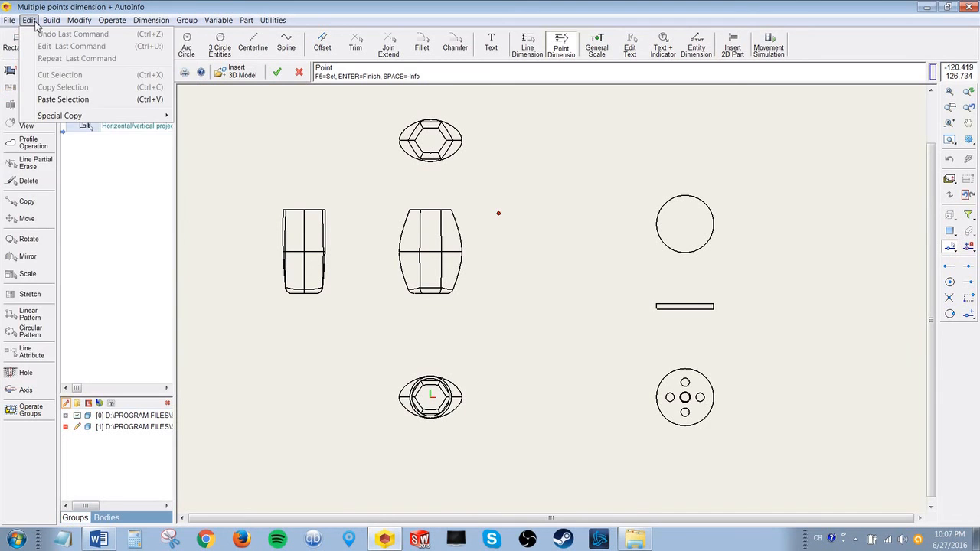
mouse_move(195, 218)
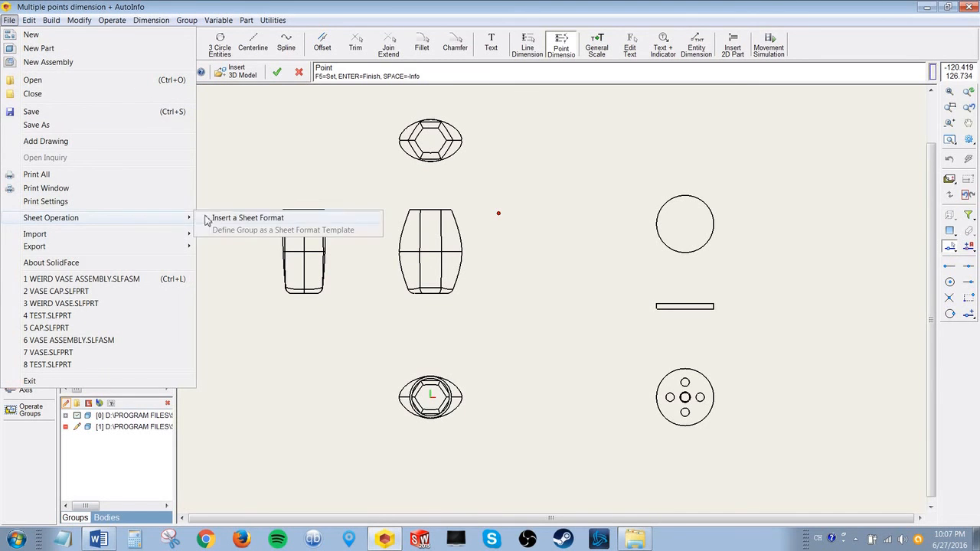
left_click(234, 216)
left_click(242, 101)
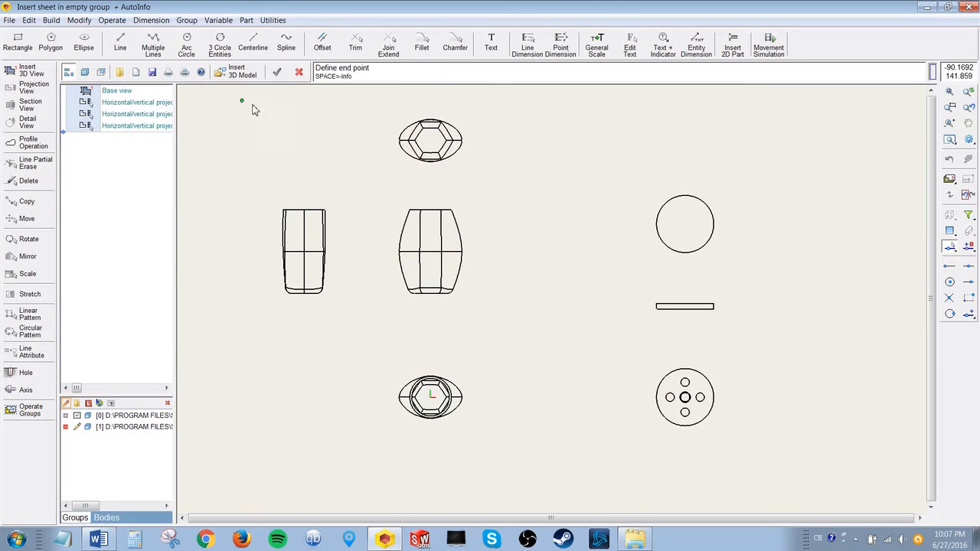
left_click(808, 463)
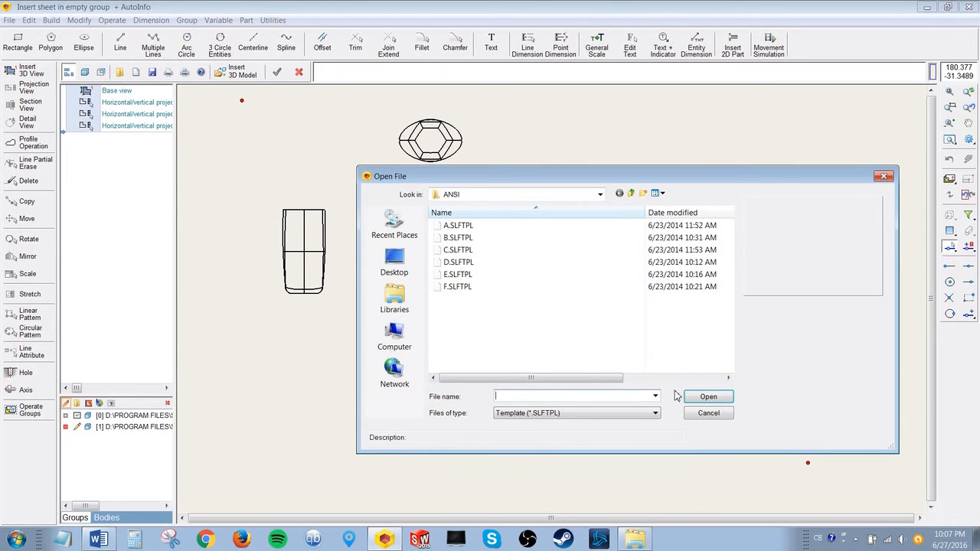
left_click(451, 225)
left_click(709, 398)
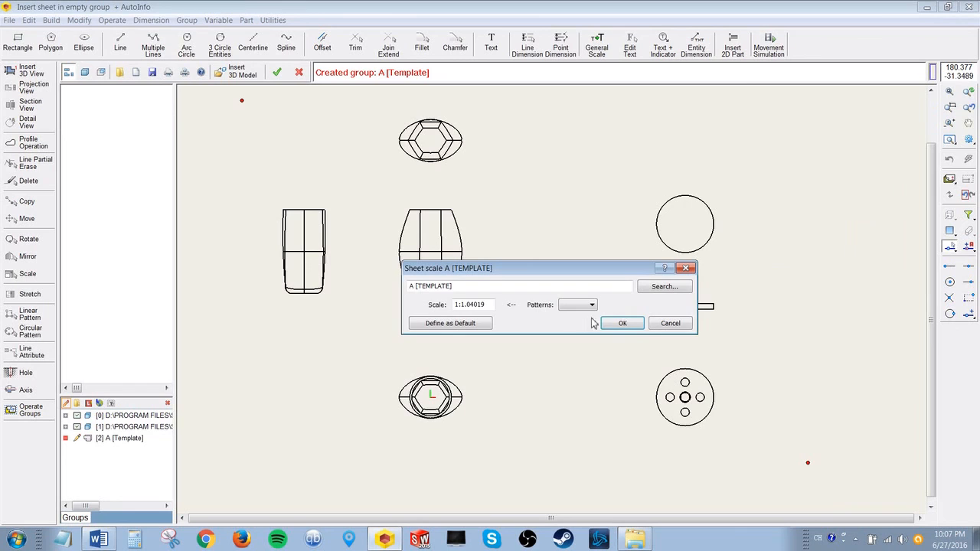
Step: Accept the sheet scale of 1:1.04019 and leave the author and remaining title block entries blank
left_click(621, 323)
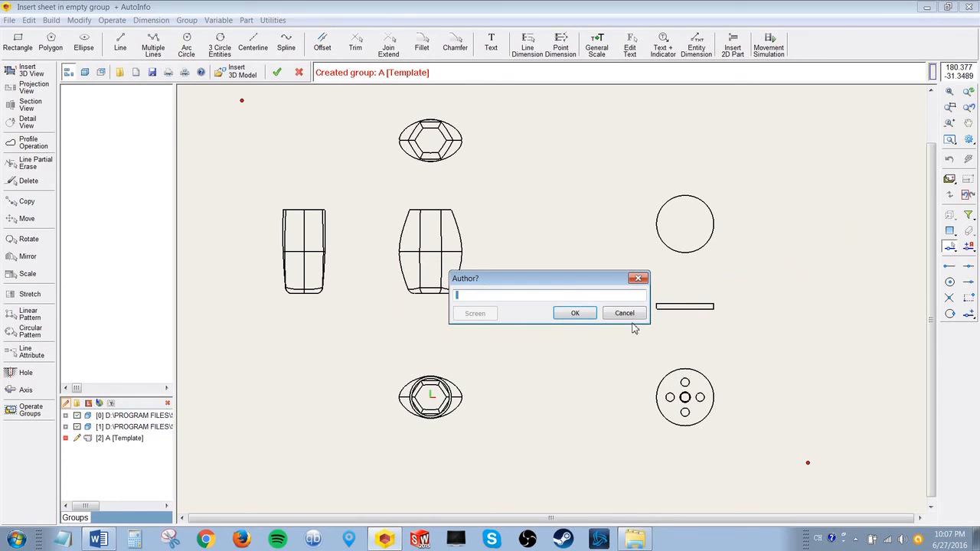
left_click(574, 313)
left_click(575, 313)
left_click(574, 314)
left_click(587, 317)
left_click(586, 316)
left_click(587, 317)
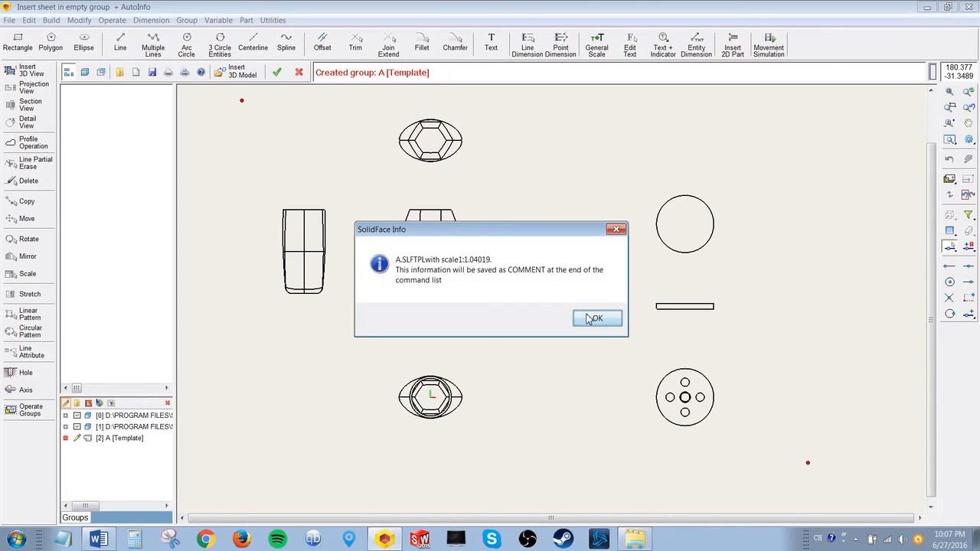
left_click(586, 317)
scroll(587, 315, "down", 3)
scroll(586, 314, "up", 2)
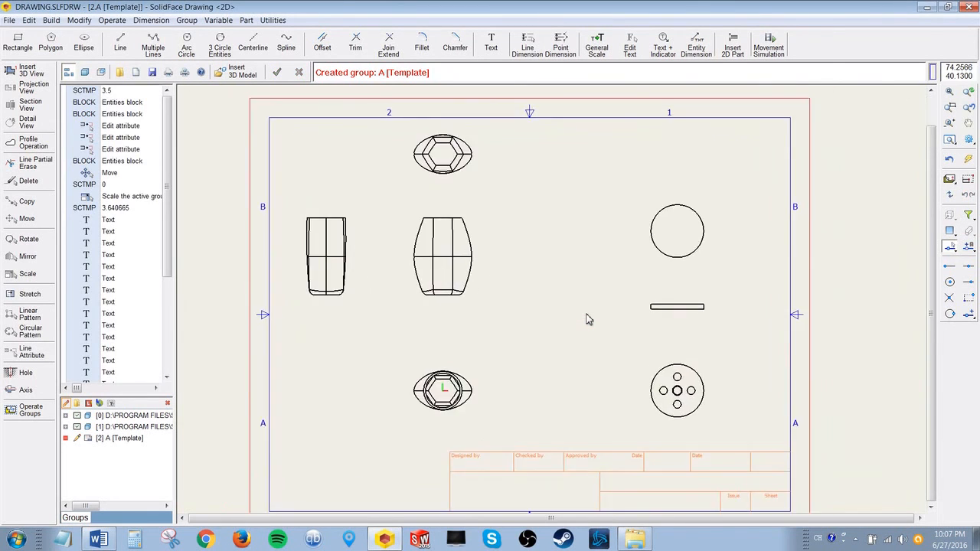
scroll(588, 319, "down", 2)
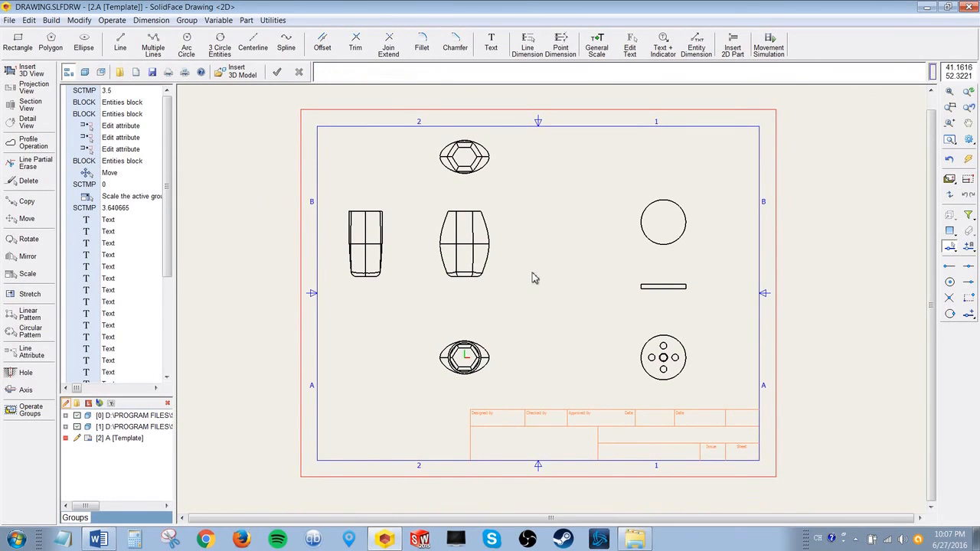
Step: Draw a circle about 37 mm in diameter between the vase's base view and the cap views
left_click(189, 49)
left_click(566, 238)
left_click(548, 211)
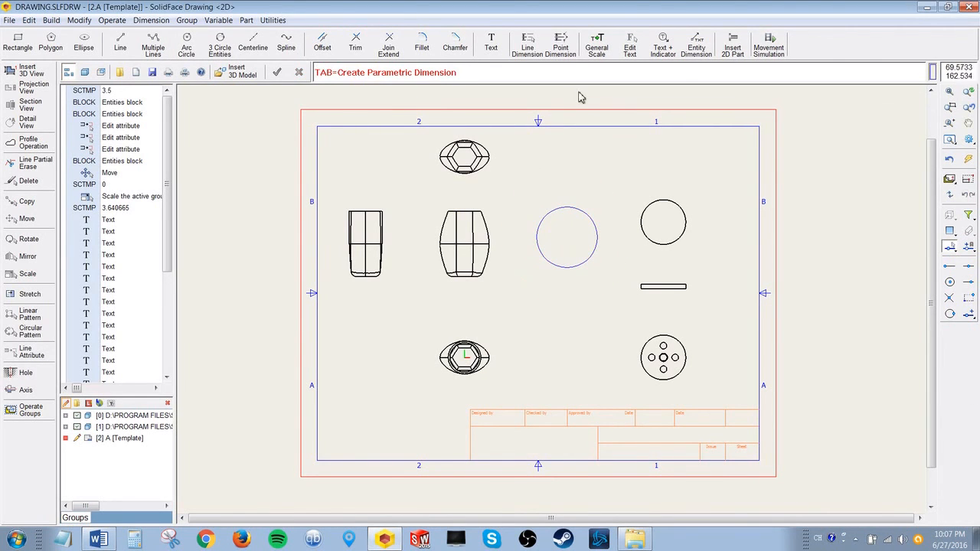
Step: Dimension the diameter of the new circle, placing the dimension outside its upper-left edge
left_click(561, 47)
left_click(562, 209)
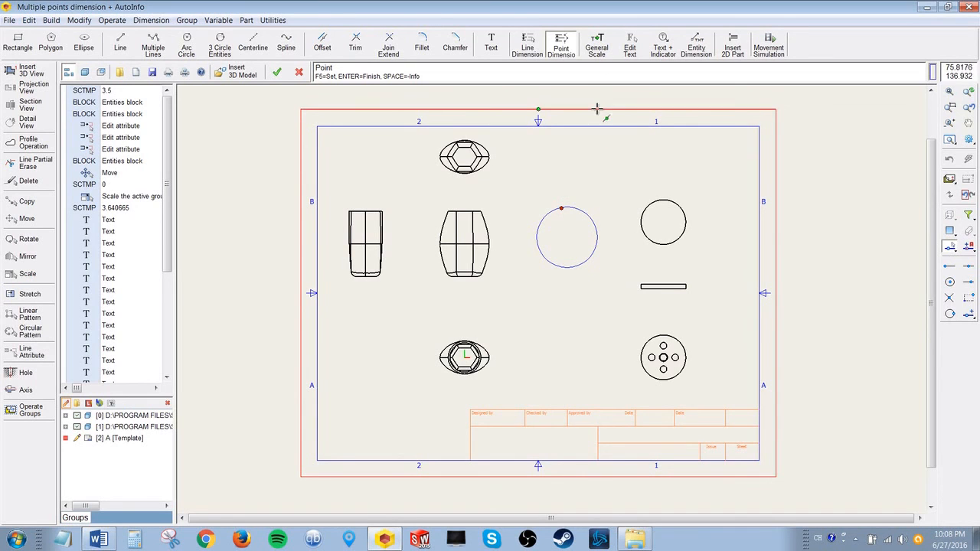
left_click(527, 46)
left_click(577, 208)
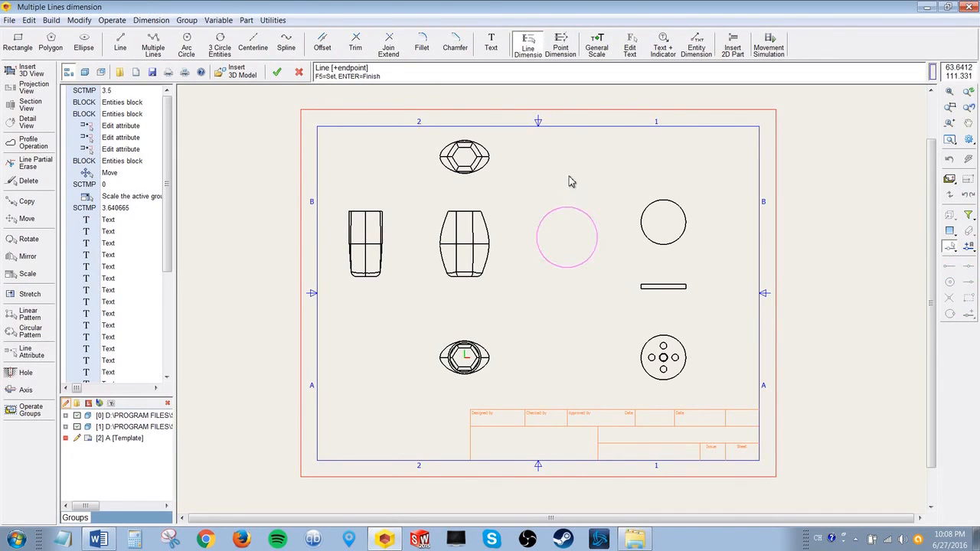
left_click(537, 202)
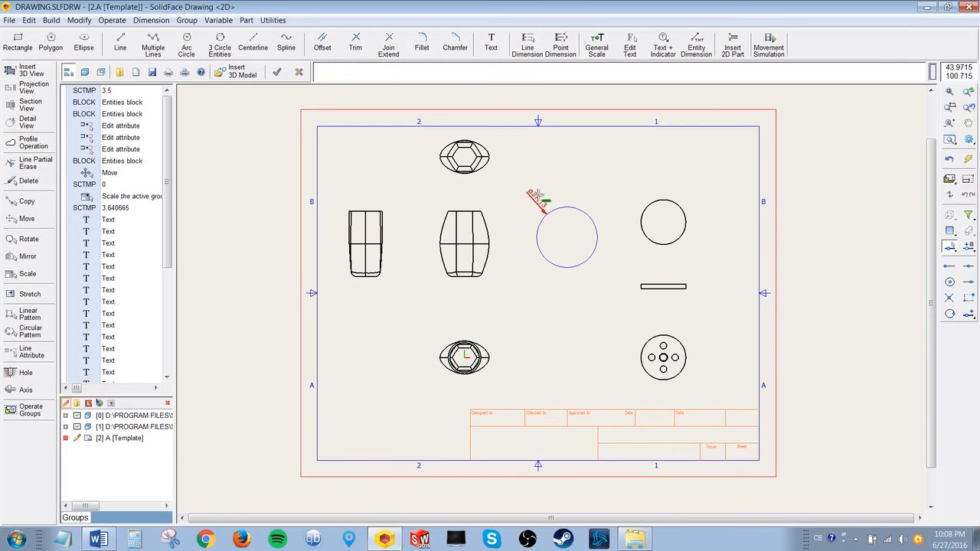
Step: Edit the circle and set its radius to 50 mm
double_click(537, 197)
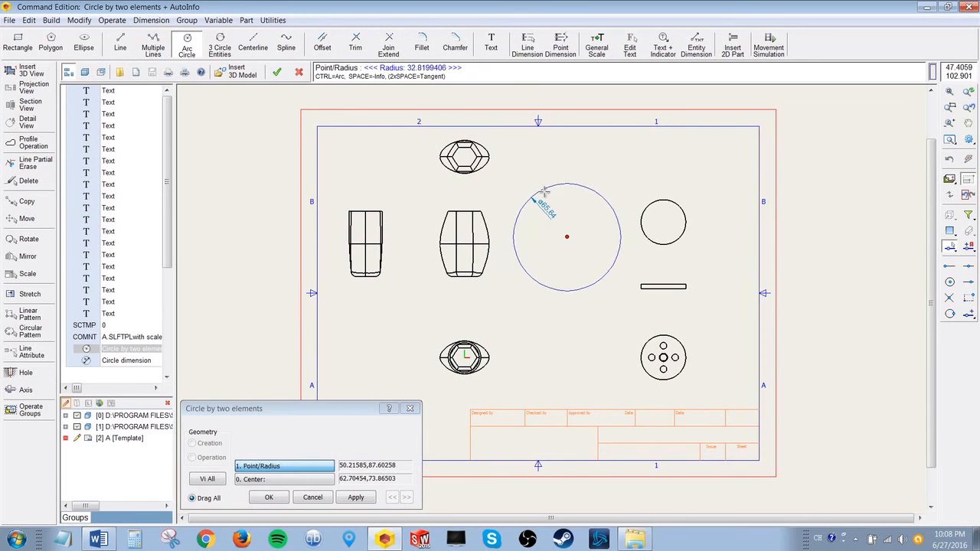
key("space")
type("5")
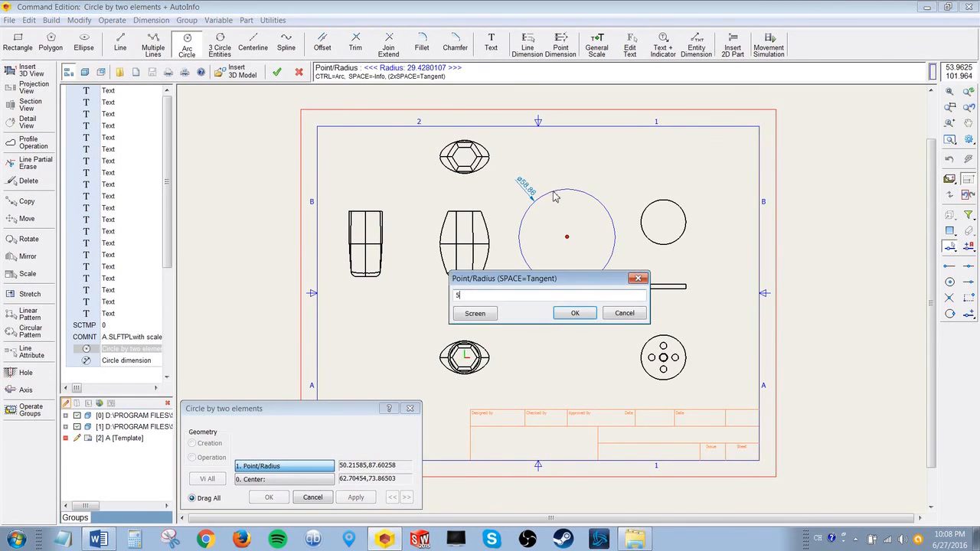
type("0")
key("Return")
Step: Set the circle's radius to 20 mm
double_click(547, 159)
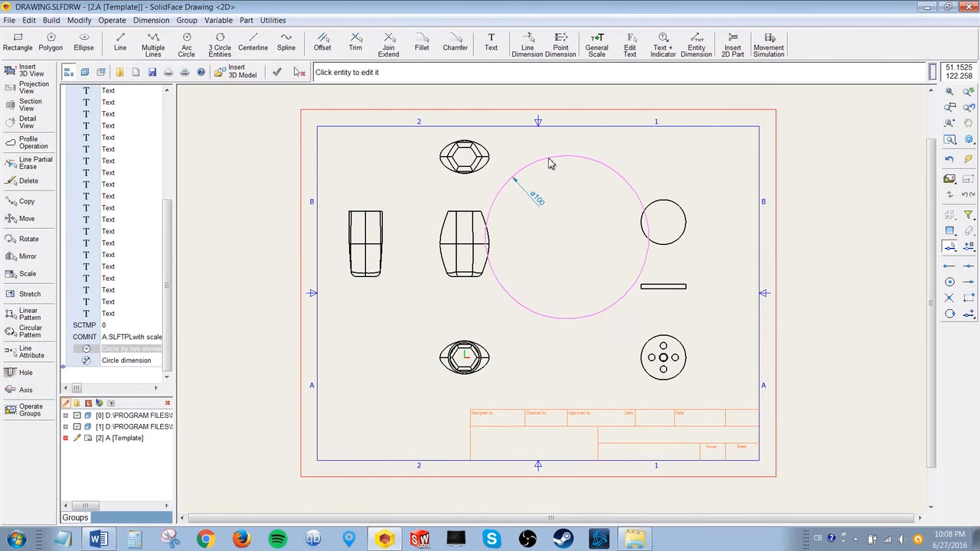
type("20")
key("Return")
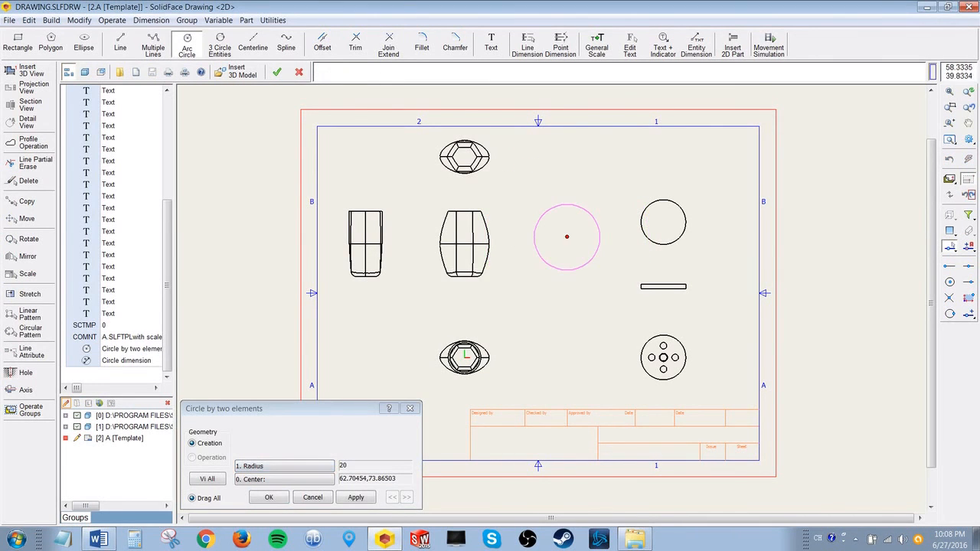
scroll(555, 321, "up", 1)
left_click(279, 499)
scroll(540, 245, "down", 2)
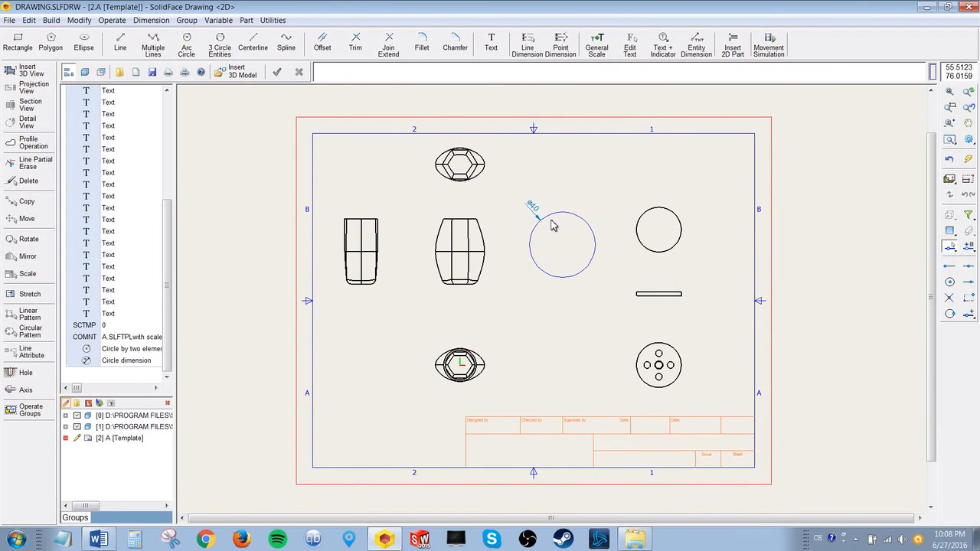
Step: Move the circle's diameter dimension so it reads horizontally just left of the circle
left_click(157, 90)
left_click_drag(165, 231, 175, 121)
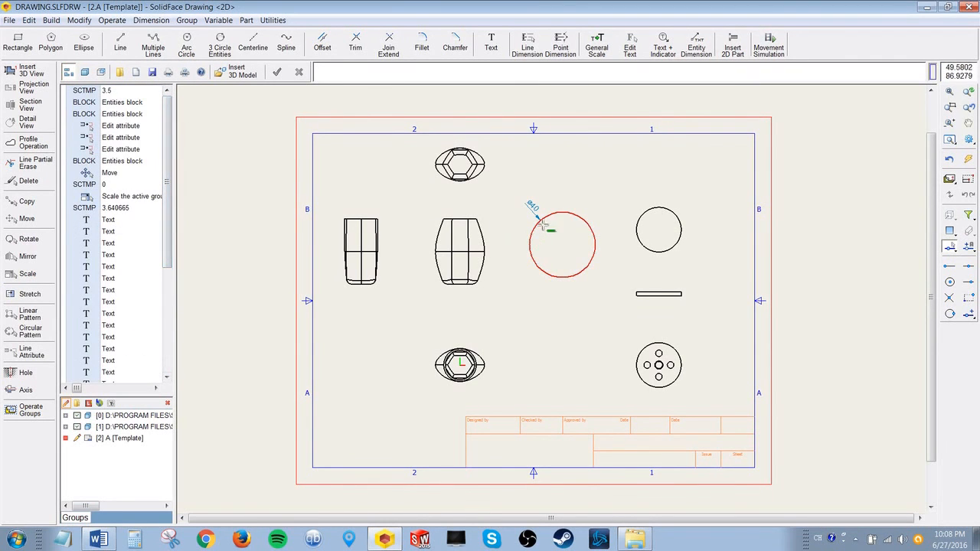
double_click(529, 206)
left_click(518, 245)
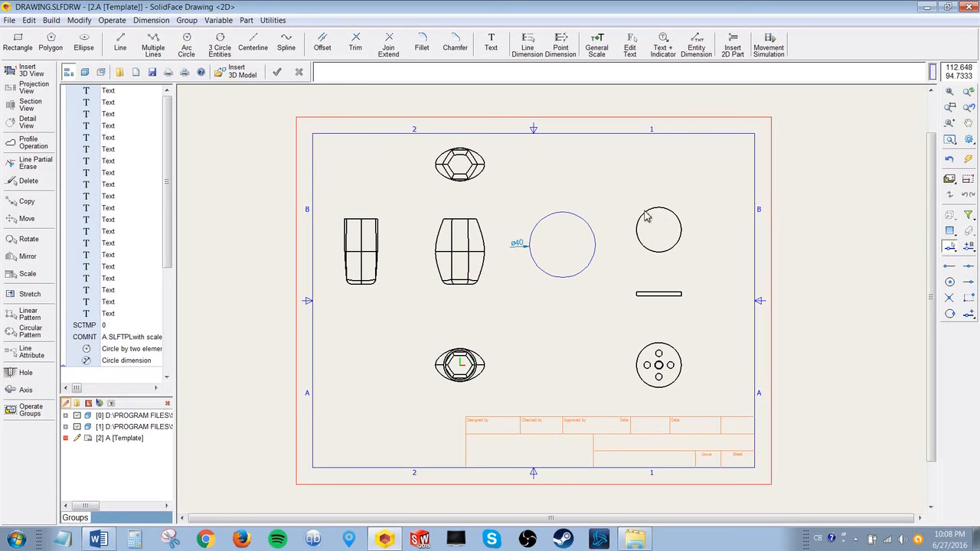
Step: Give the circle a thin red dashed outline and fill it with hatch pattern 0 at distance 5 and angle 45
left_click(595, 236)
right_click(596, 235)
left_click(632, 305)
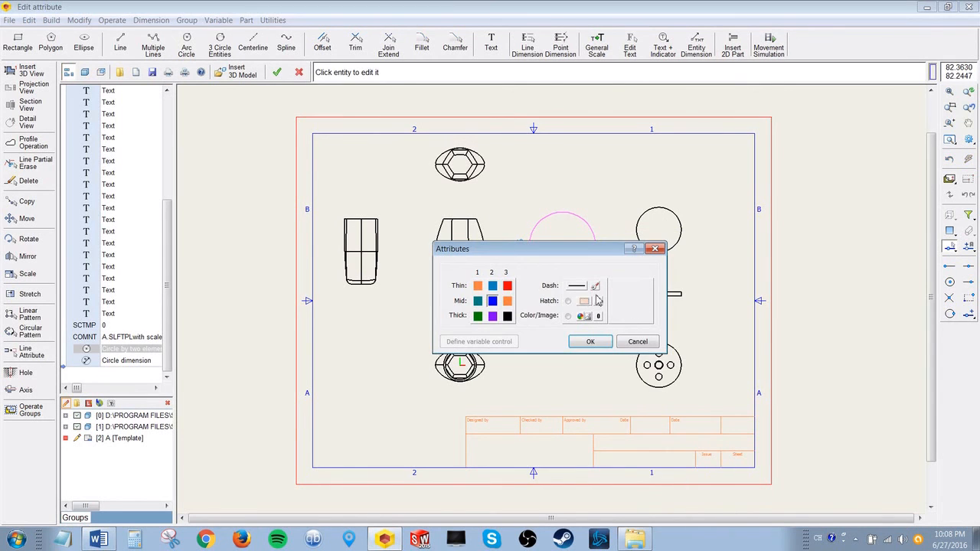
left_click(507, 285)
left_click(583, 302)
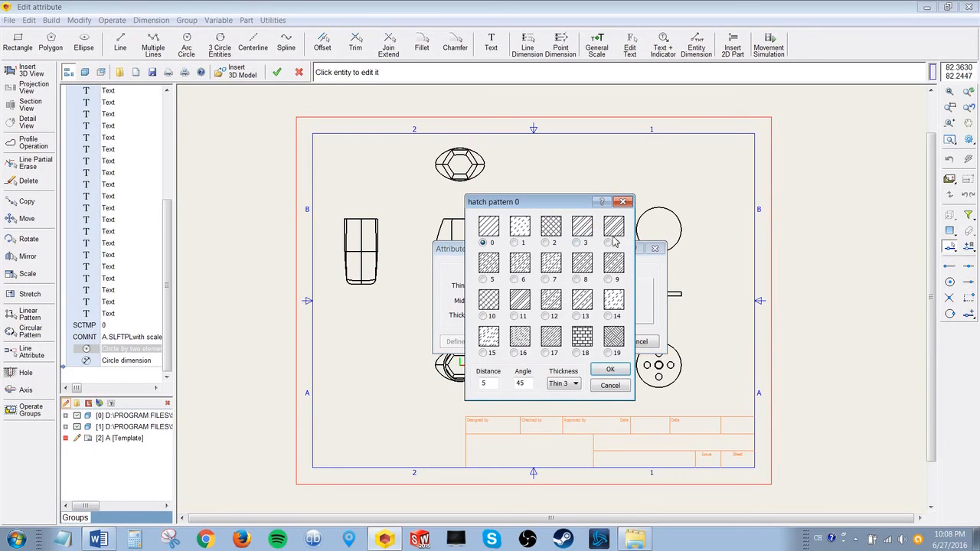
left_click(610, 370)
left_click(586, 341)
scroll(568, 264, "up", 2)
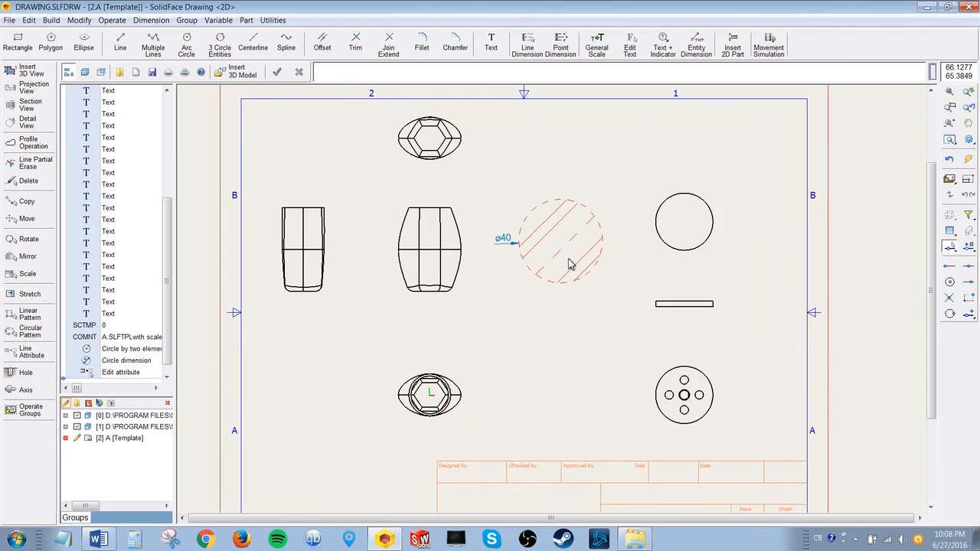
scroll(568, 264, "up", 1)
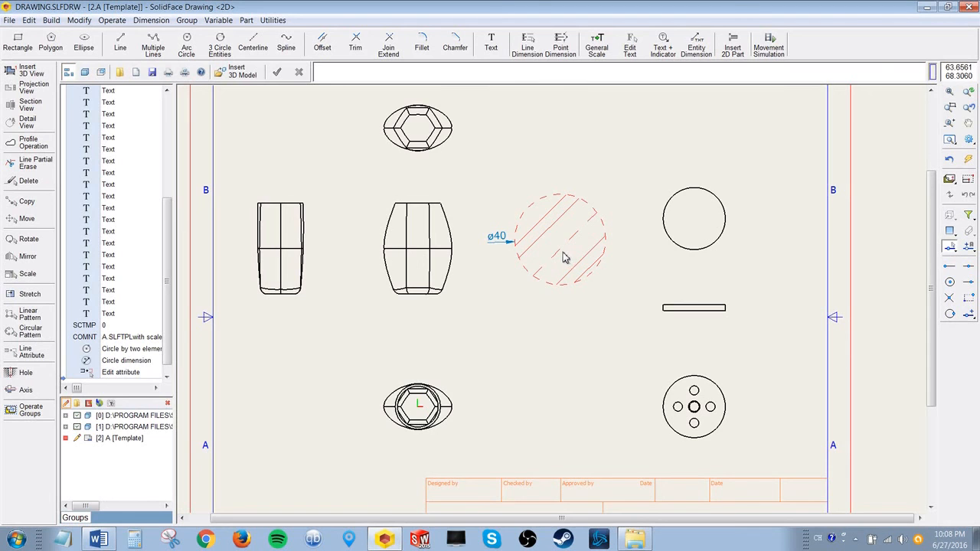
scroll(552, 258, "down", 2)
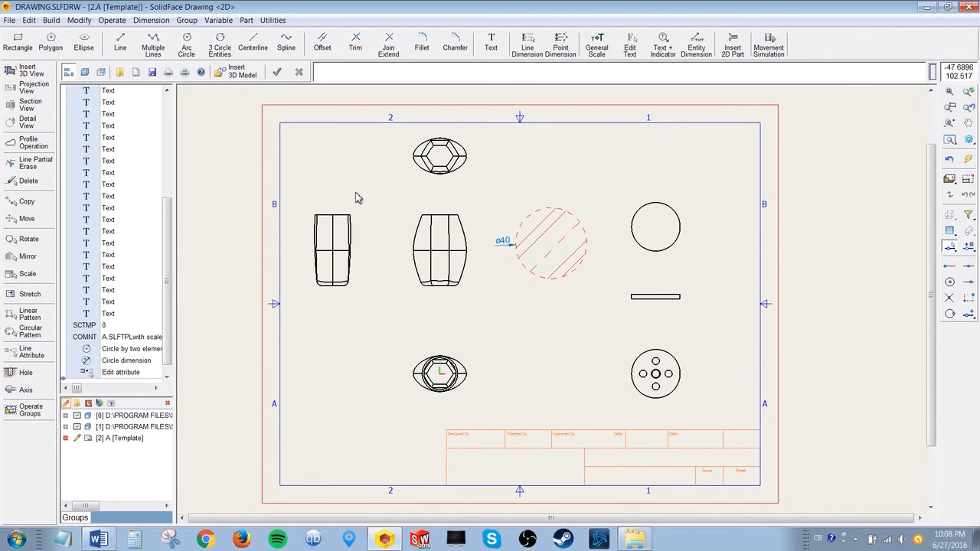
left_click(9, 20)
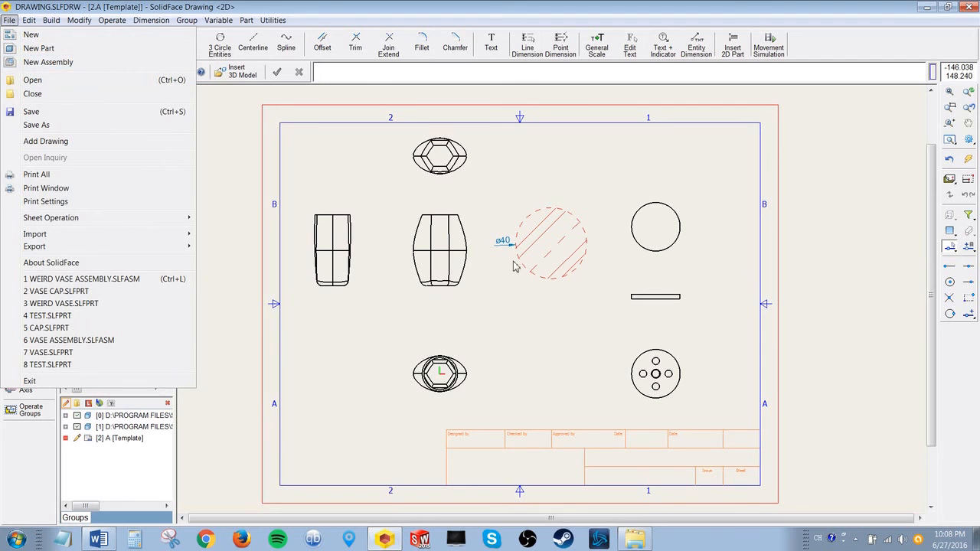
left_click(567, 187)
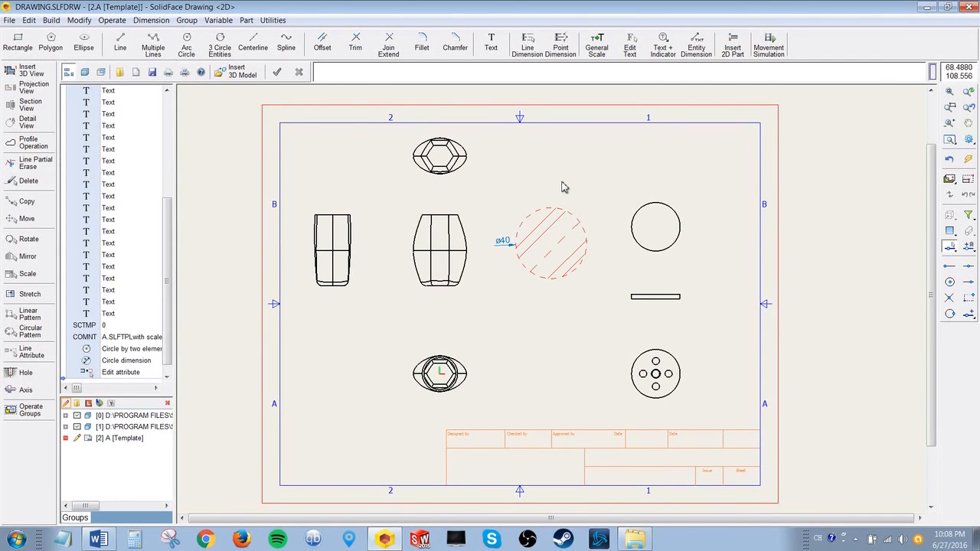
Step: Add the designer's first name to the "Designed by" text in the title block
double_click(459, 435)
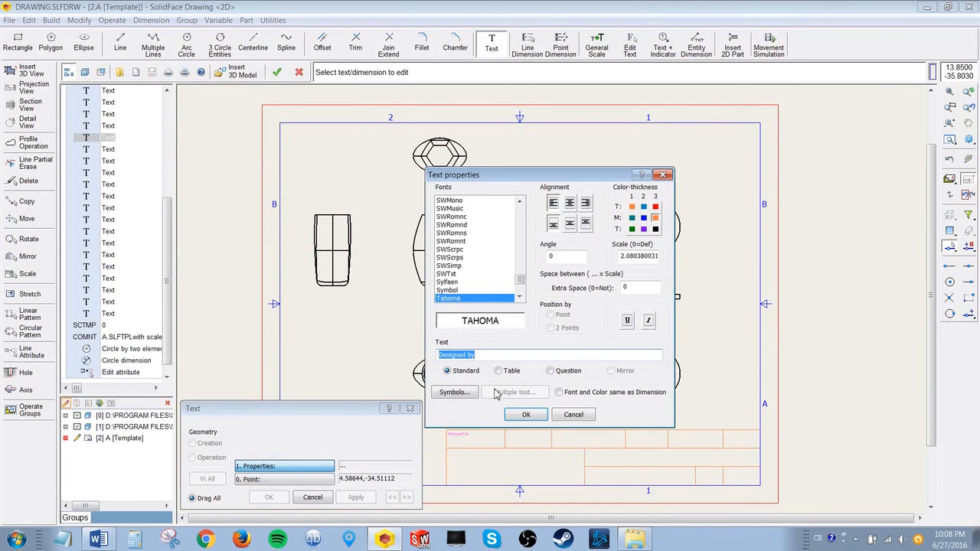
left_click(512, 356)
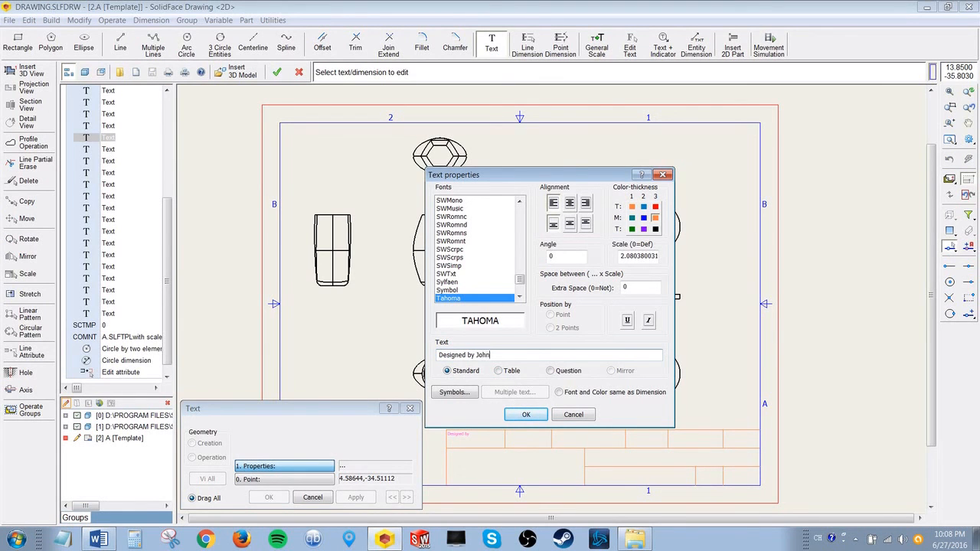
key("Return")
scroll(509, 355, "up", 1)
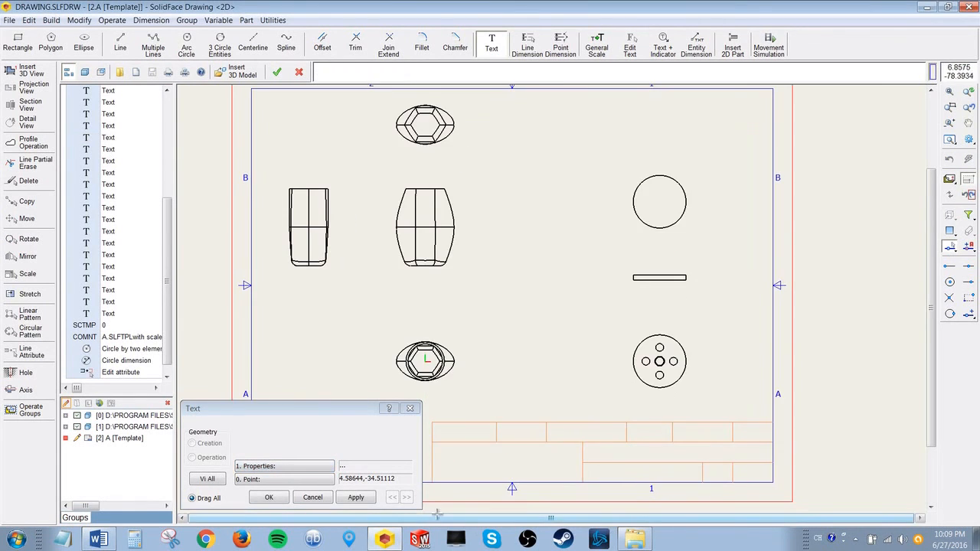
left_click(270, 498)
Step: Add the checker's first name to the "Checked by" text in the title block
scroll(492, 422, "up", 2)
double_click(524, 429)
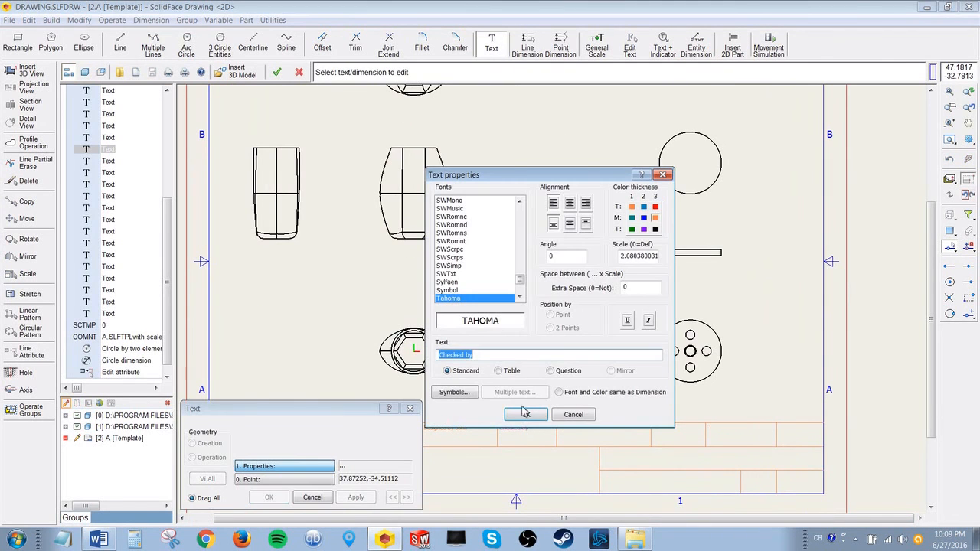
left_click(512, 355)
key("Return")
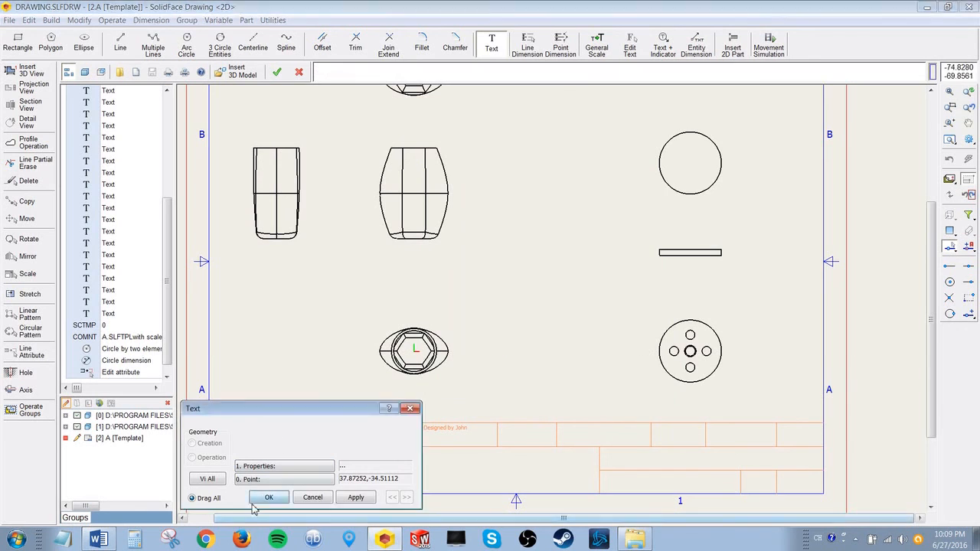
left_click(264, 498)
Step: Review the properties of the title block's "Approved by" text and accept them without adding a name
double_click(573, 429)
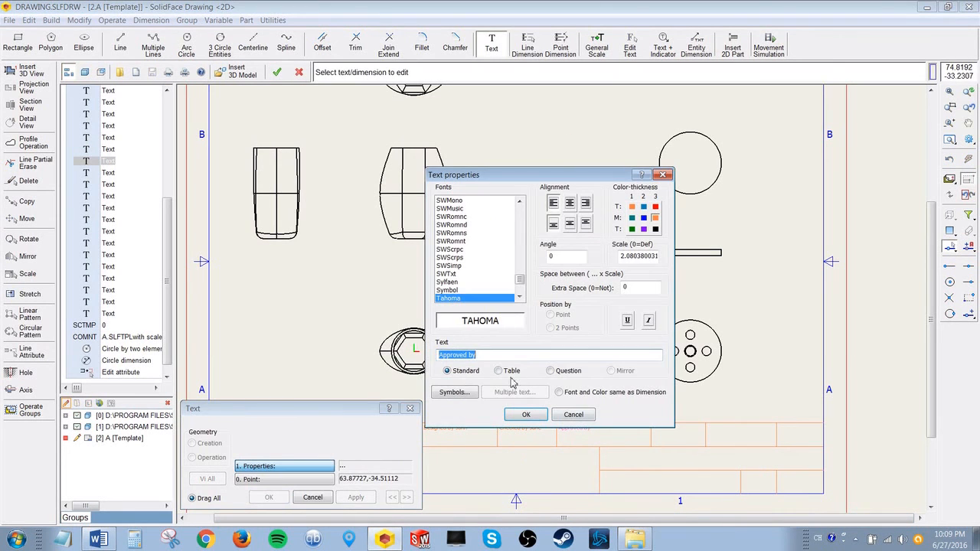
left_click(528, 415)
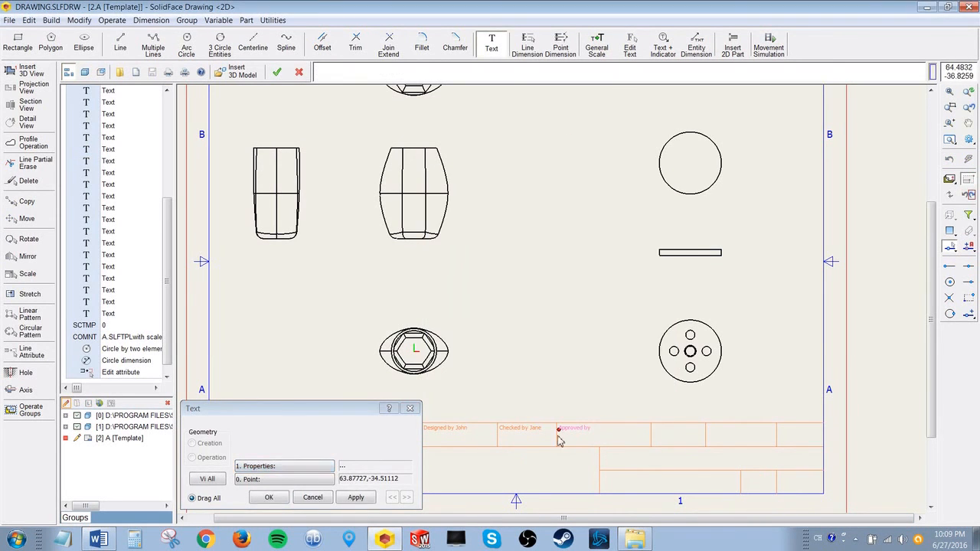
left_click(269, 497)
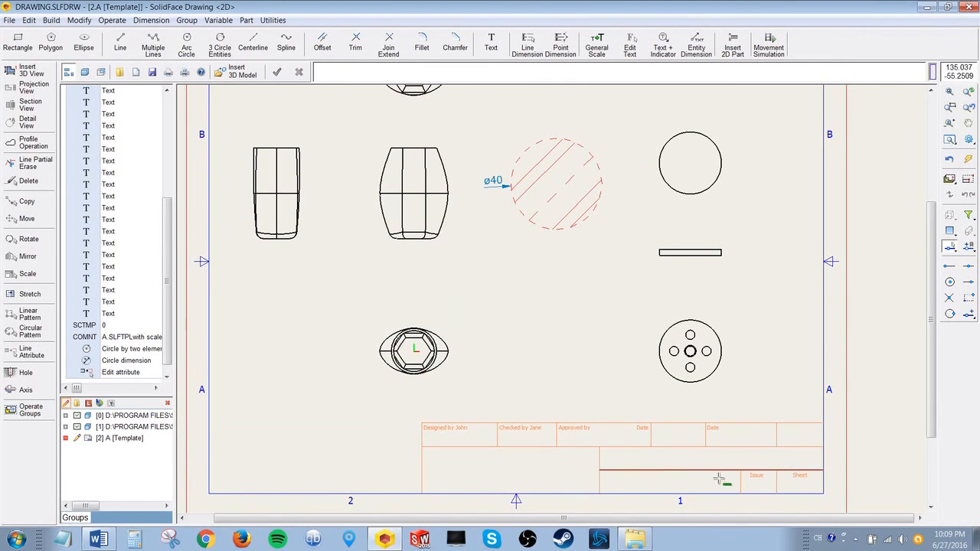
scroll(576, 343, "down", 1)
scroll(576, 343, "up", 2)
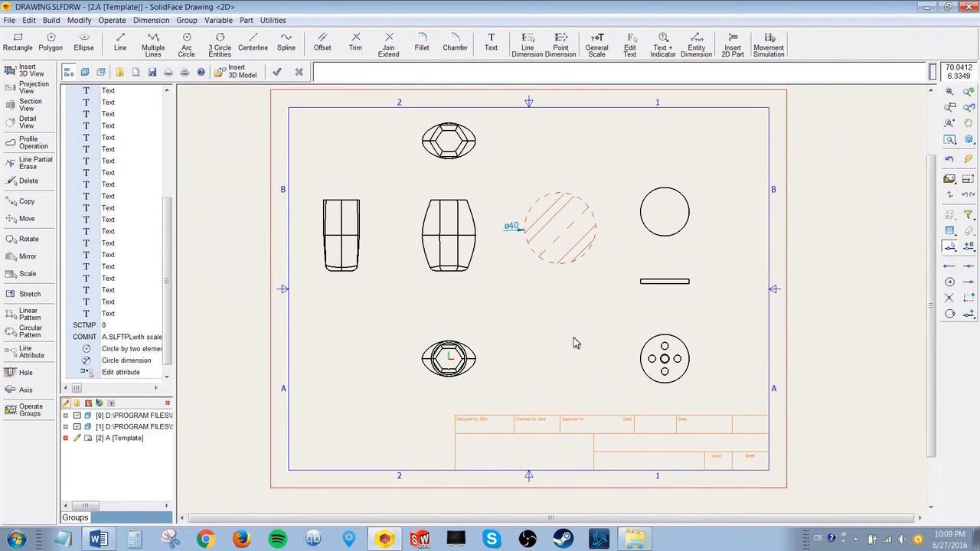
scroll(576, 343, "down", 1)
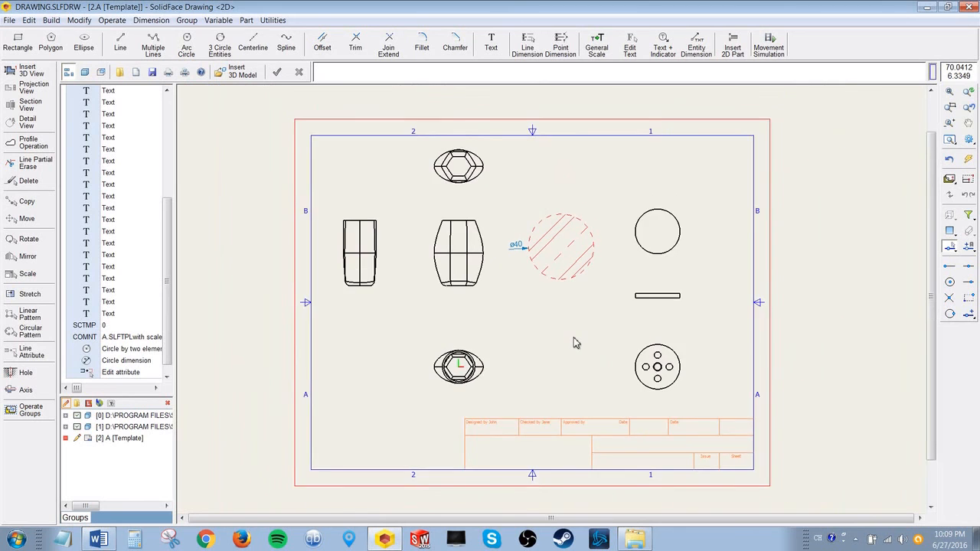
scroll(574, 342, "up", 2)
scroll(564, 339, "down", 2)
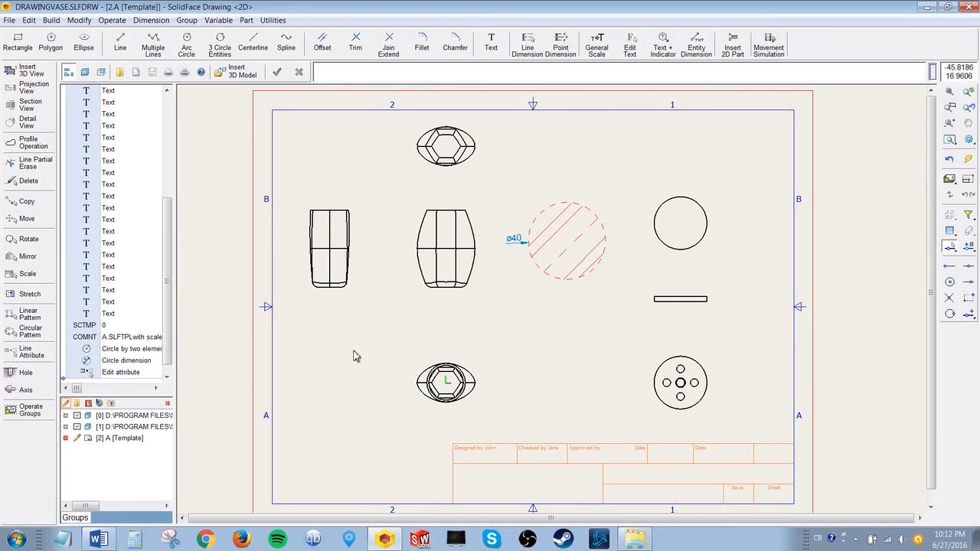
Step: Switch the active drawing group to the vase views and finally to the cap views
double_click(132, 426)
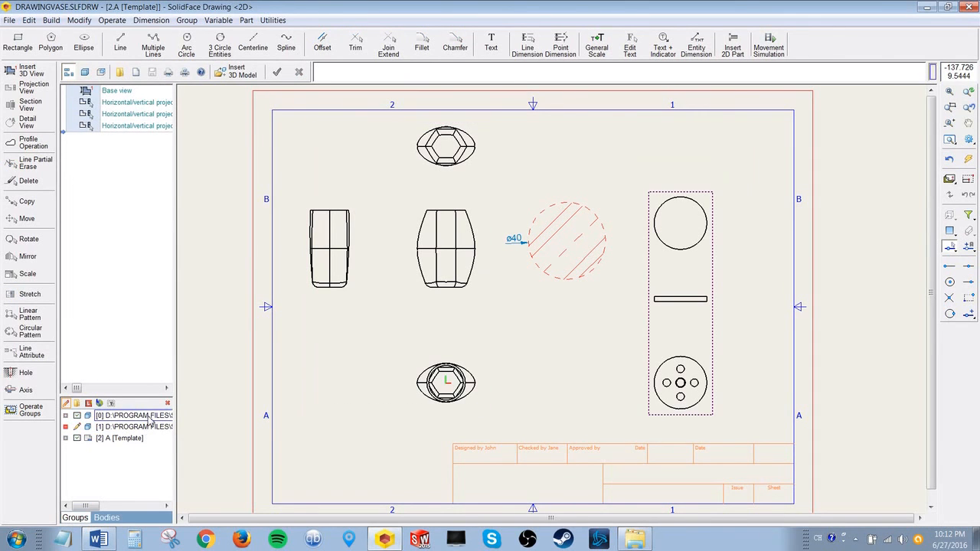
left_click(149, 419)
scroll(547, 253, "up", 2)
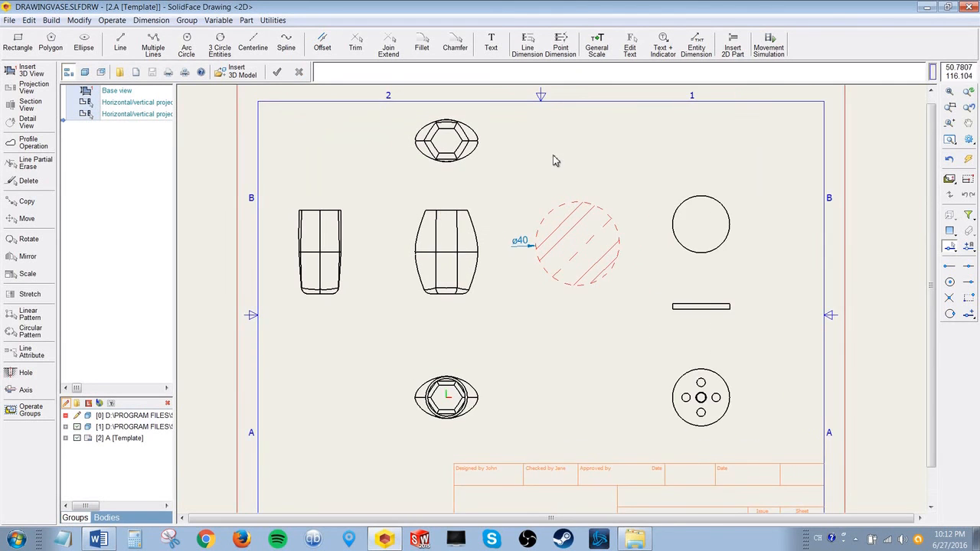
Step: Place a two-point width dimension above the top edge of the vase's base view and undo it
left_click(555, 49)
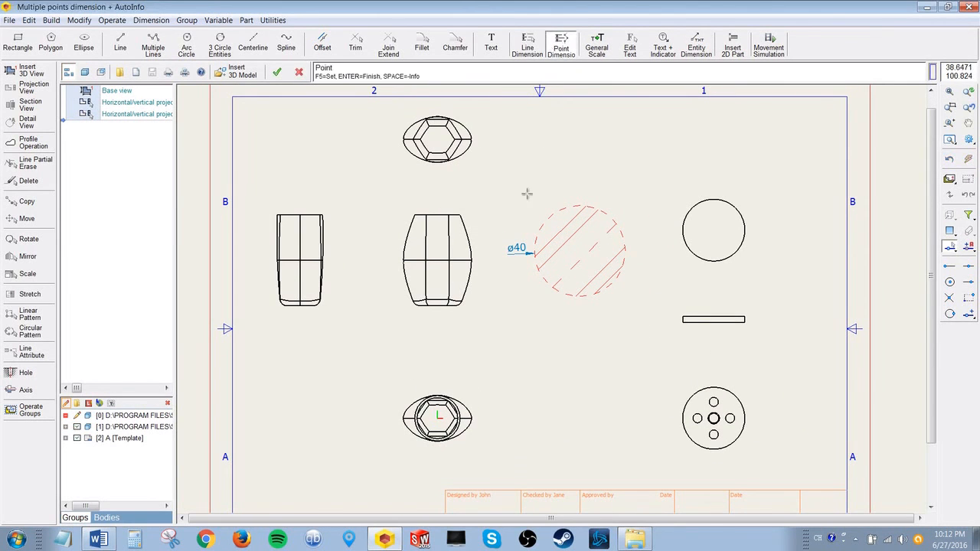
left_click(415, 215)
left_click(462, 217)
key("Return")
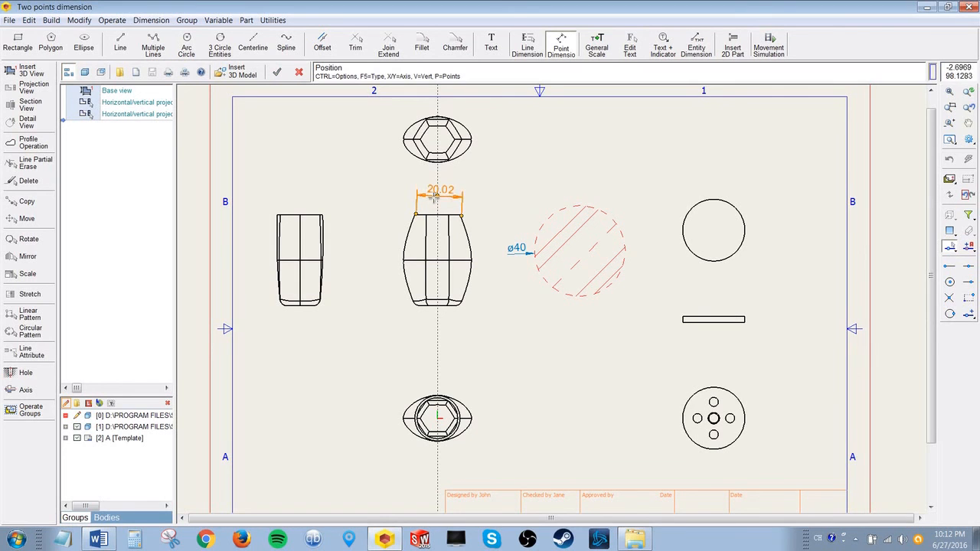
left_click(434, 199)
key("ctrl+z")
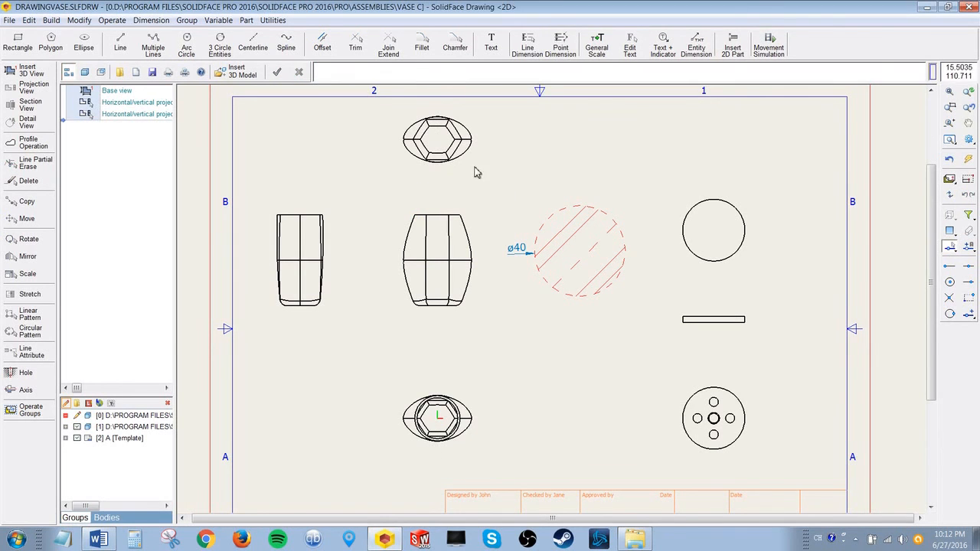
Step: Add a horizontal two-point dimension for the width of the vase's top edge, placed above the base view
left_click(560, 46)
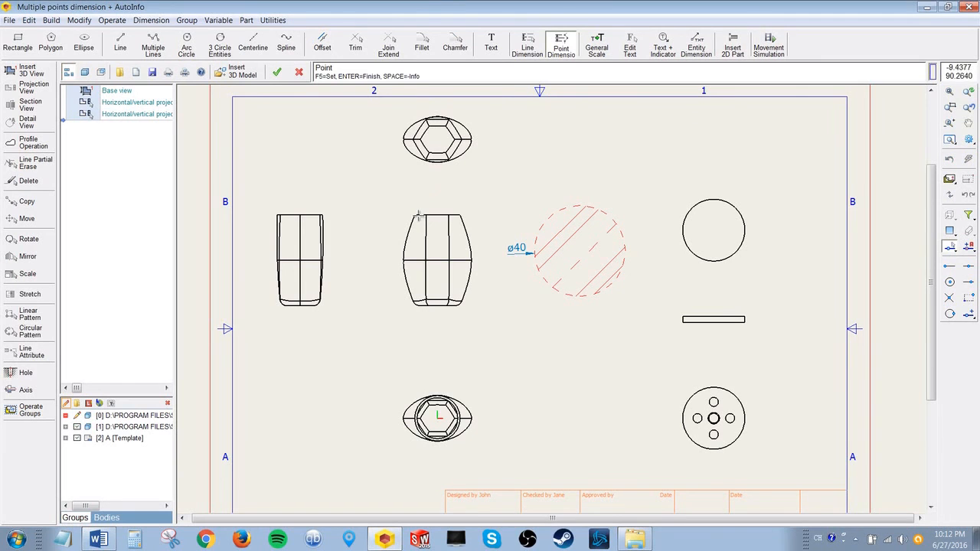
key("Return")
left_click(467, 181)
scroll(517, 165, "up", 1)
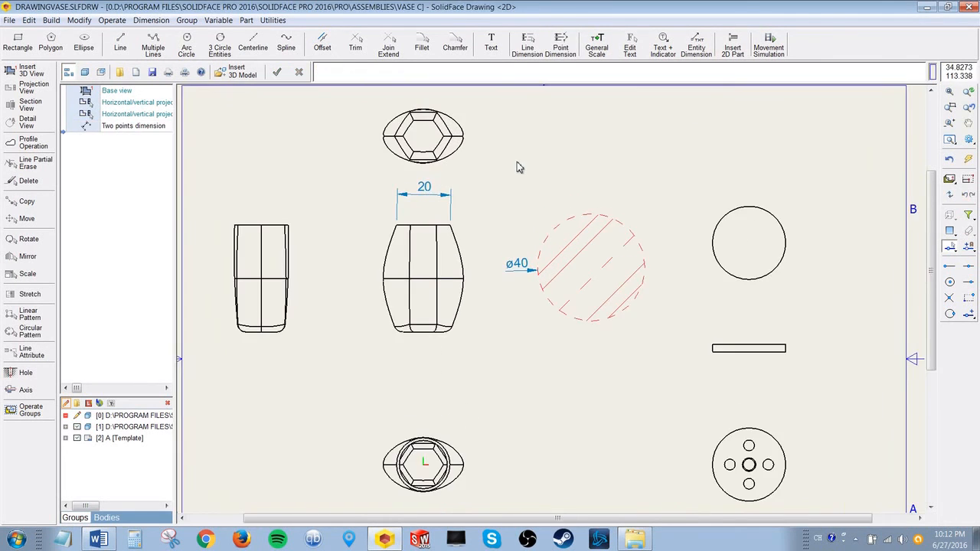
Step: Dimension the vase's overall height between its top and bottom edges, placing the vertical two-point dimension to the right of the base view
scroll(521, 162, "up", 1)
left_click(561, 48)
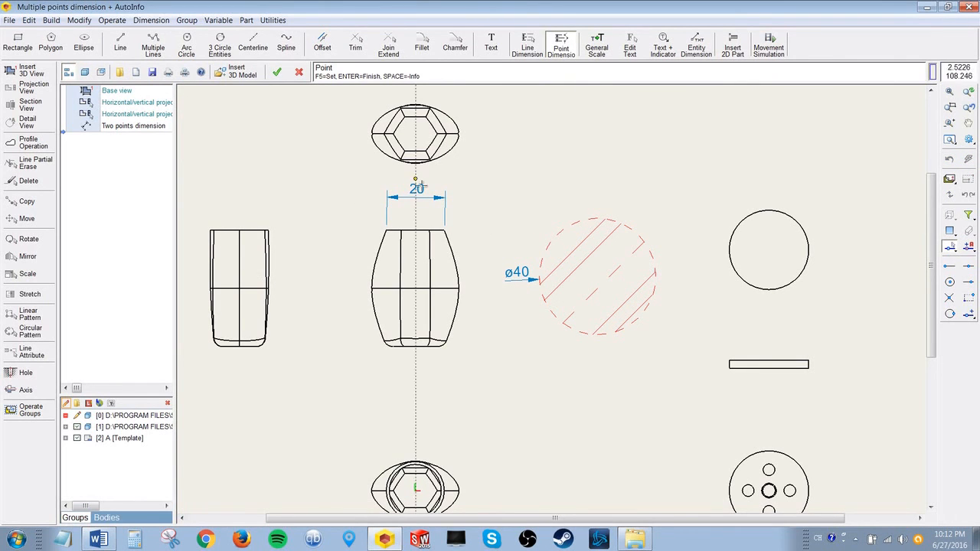
left_click(421, 231)
left_click(414, 348)
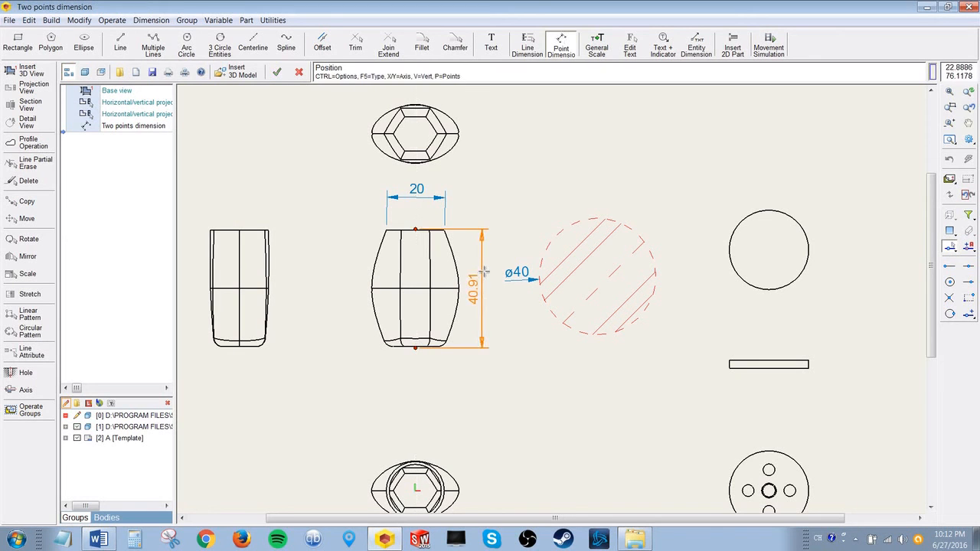
left_click(484, 272)
scroll(532, 365, "down", 1)
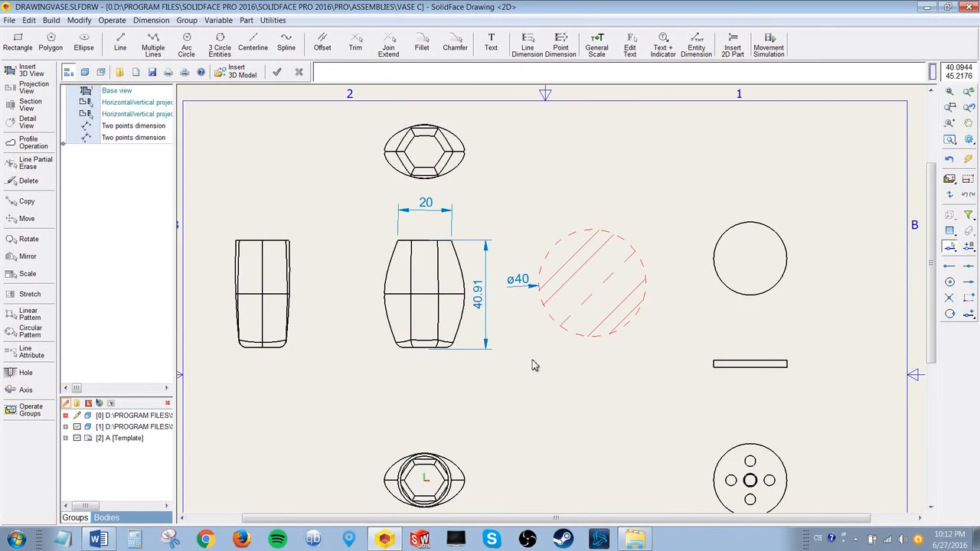
Step: Add a horizontal two-point dimension across the full width of the cap's plain circular view, placed above the circle
scroll(532, 365, "down", 4)
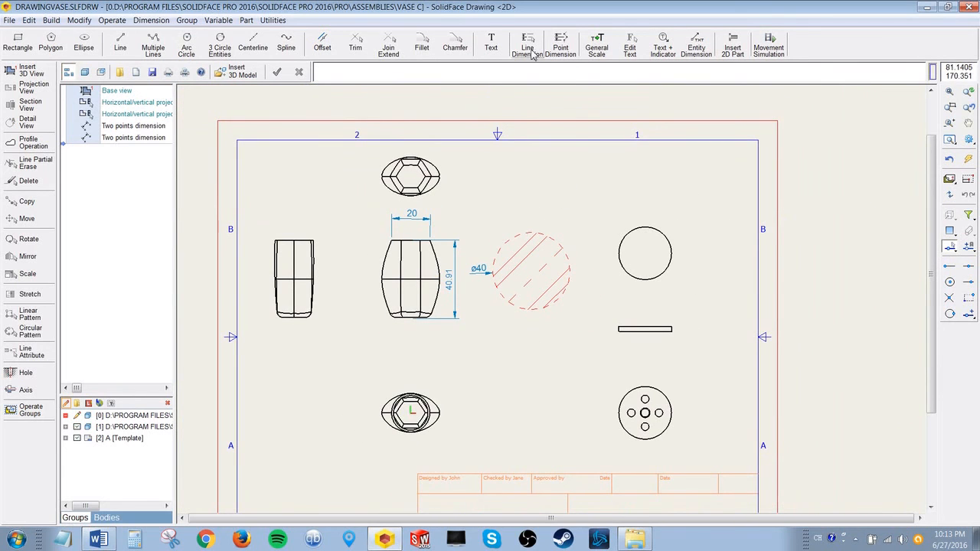
left_click(561, 48)
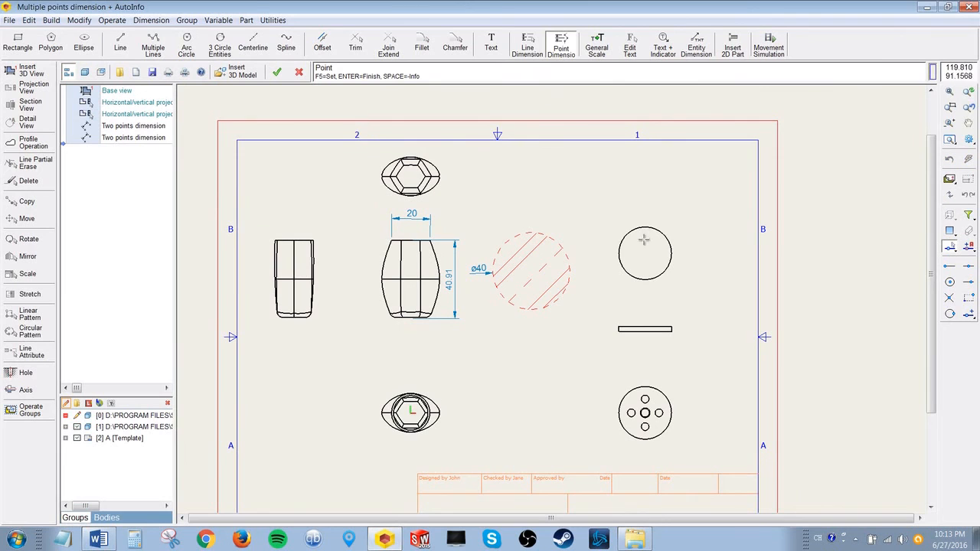
left_click(619, 251)
left_click(674, 254)
key("Return")
left_click(646, 205)
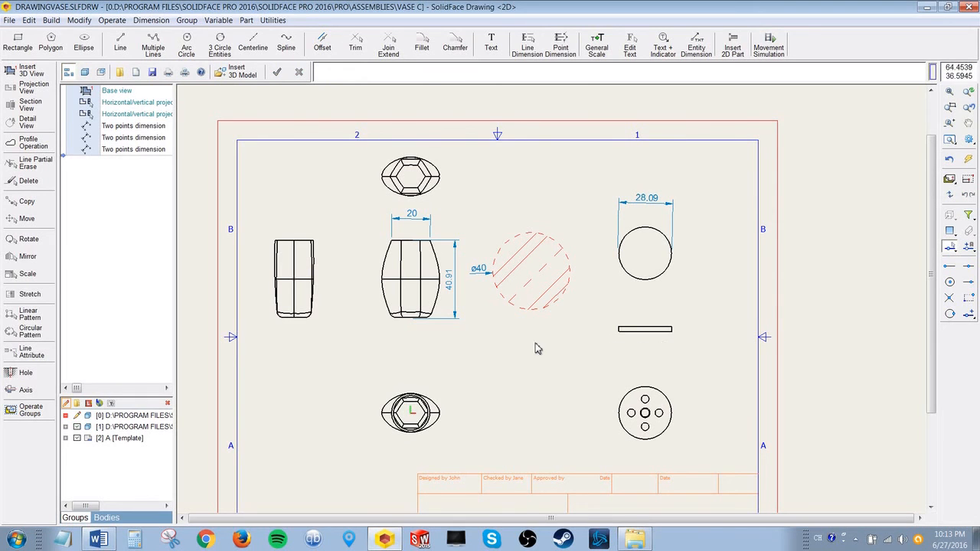
scroll(470, 257, "down", 1)
middle_click_drag(470, 305, 470, 273)
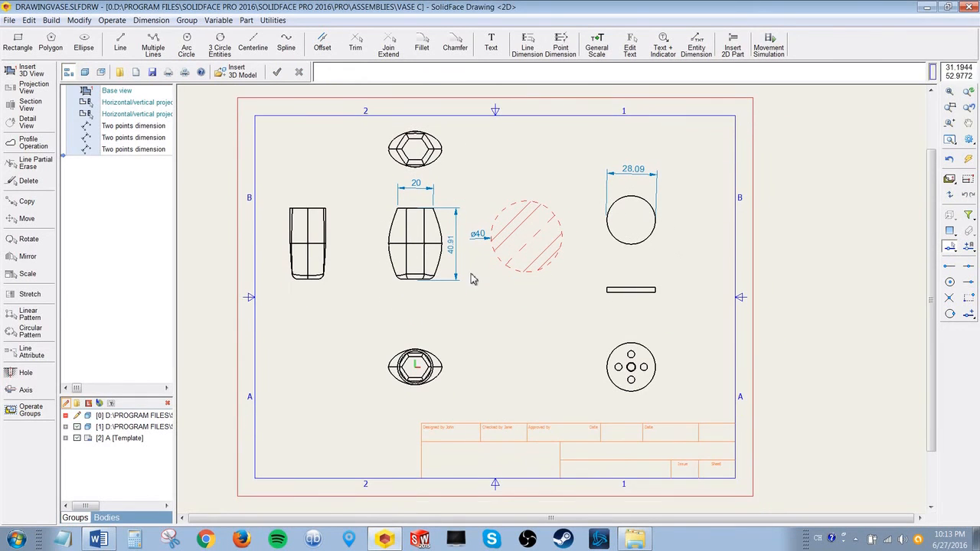